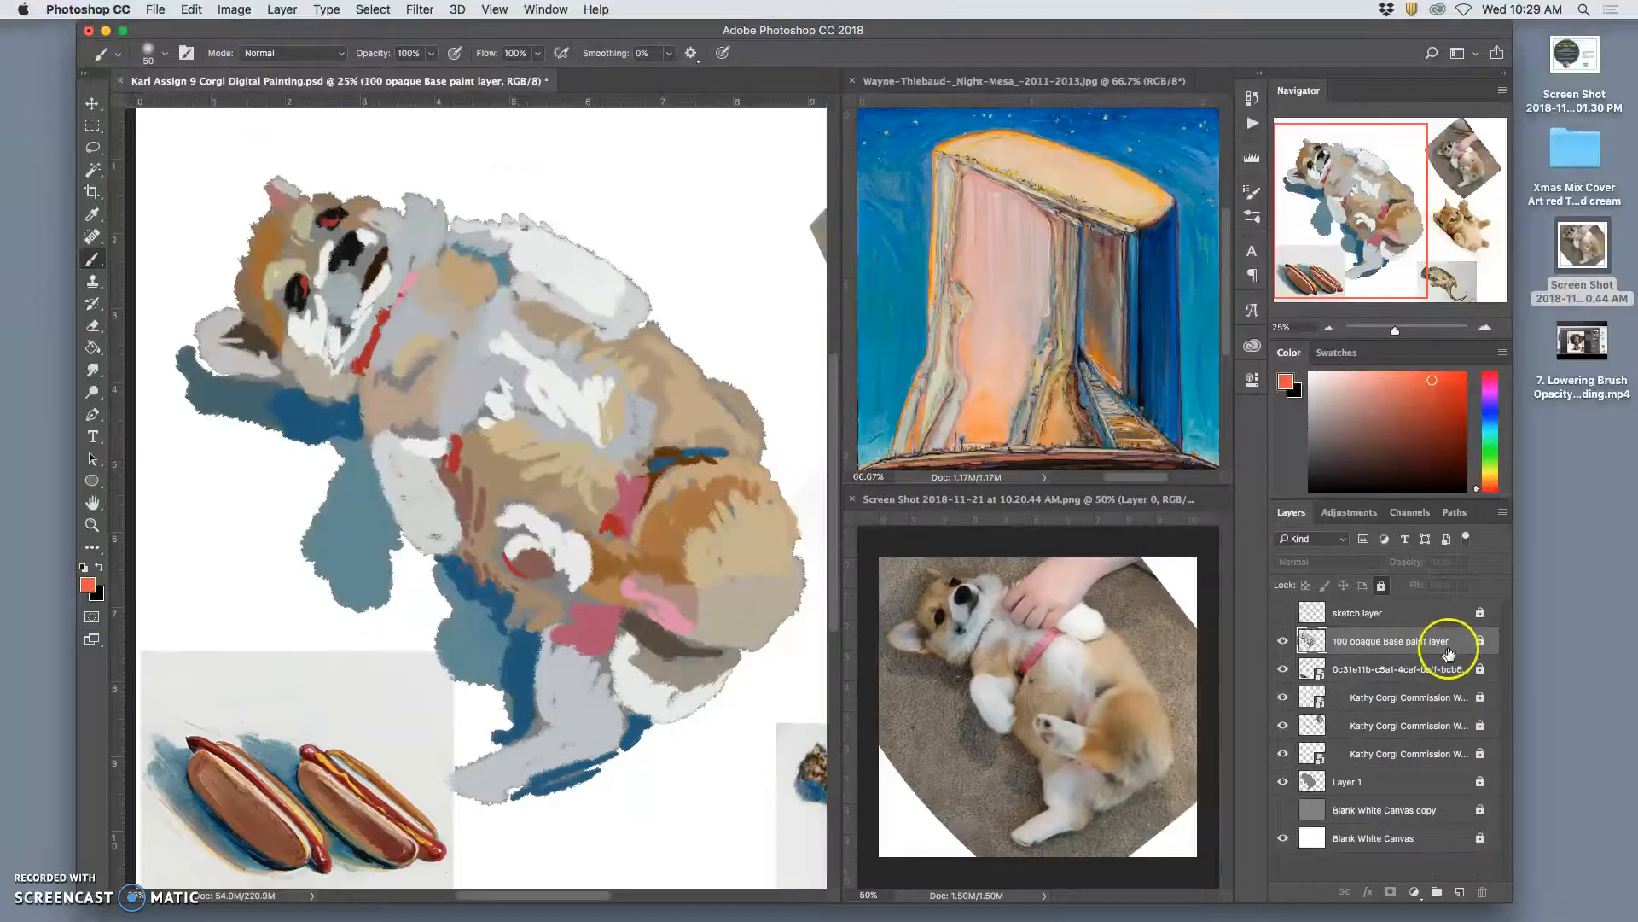
Create a new layer above the 100 opaque base paint layer and name it Blended Paint.
click(1460, 891)
click(1356, 645)
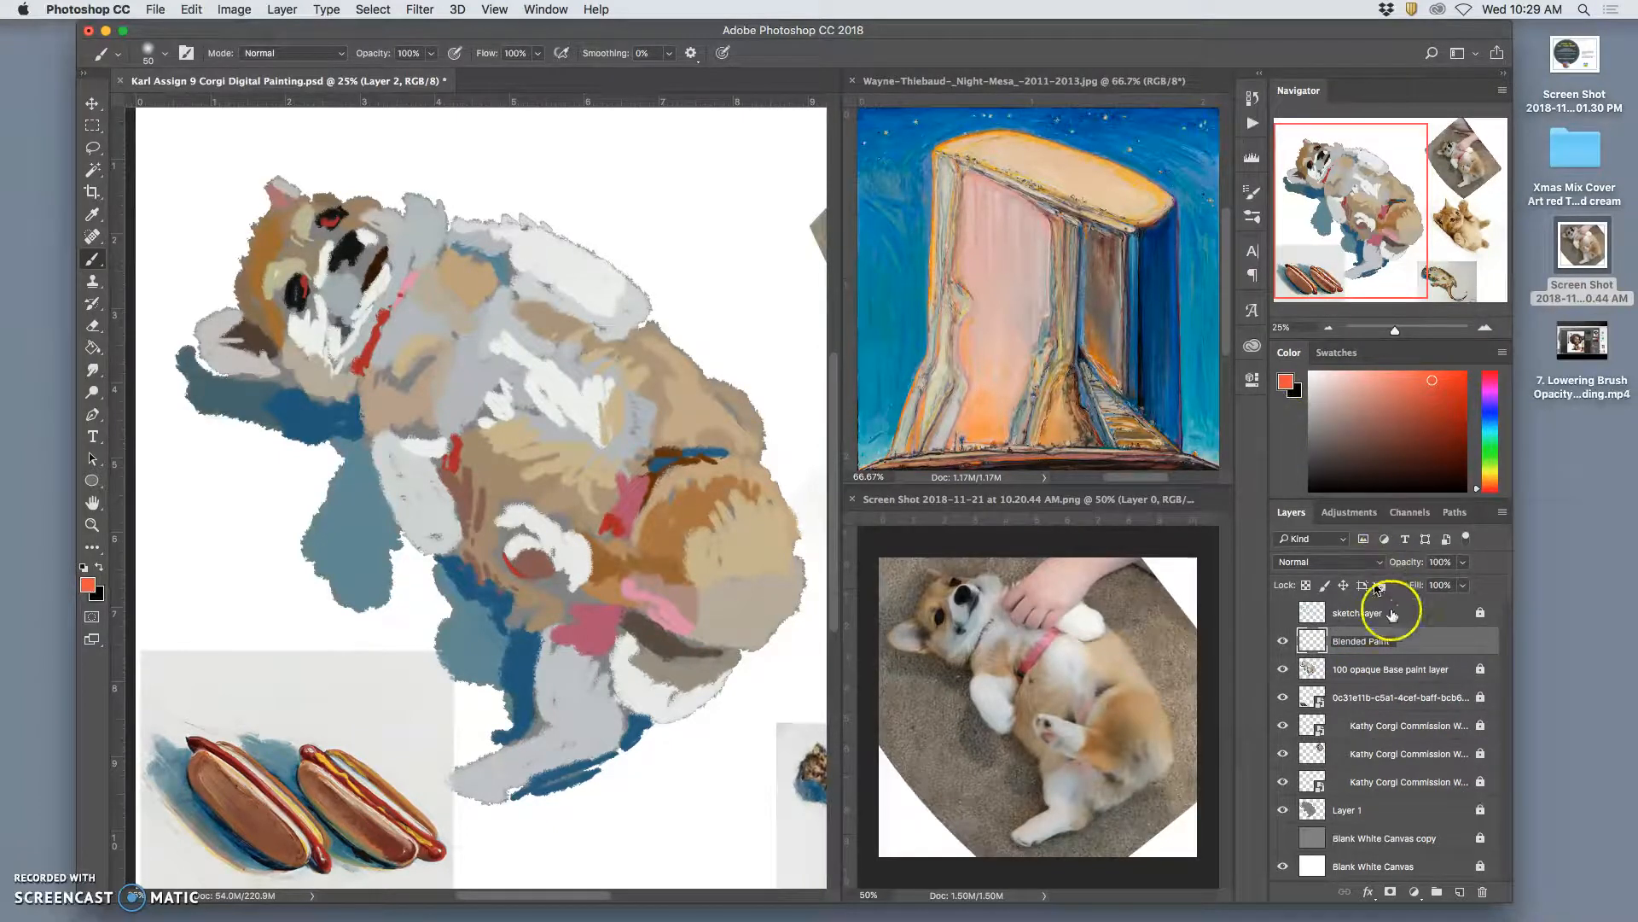
click(1410, 651)
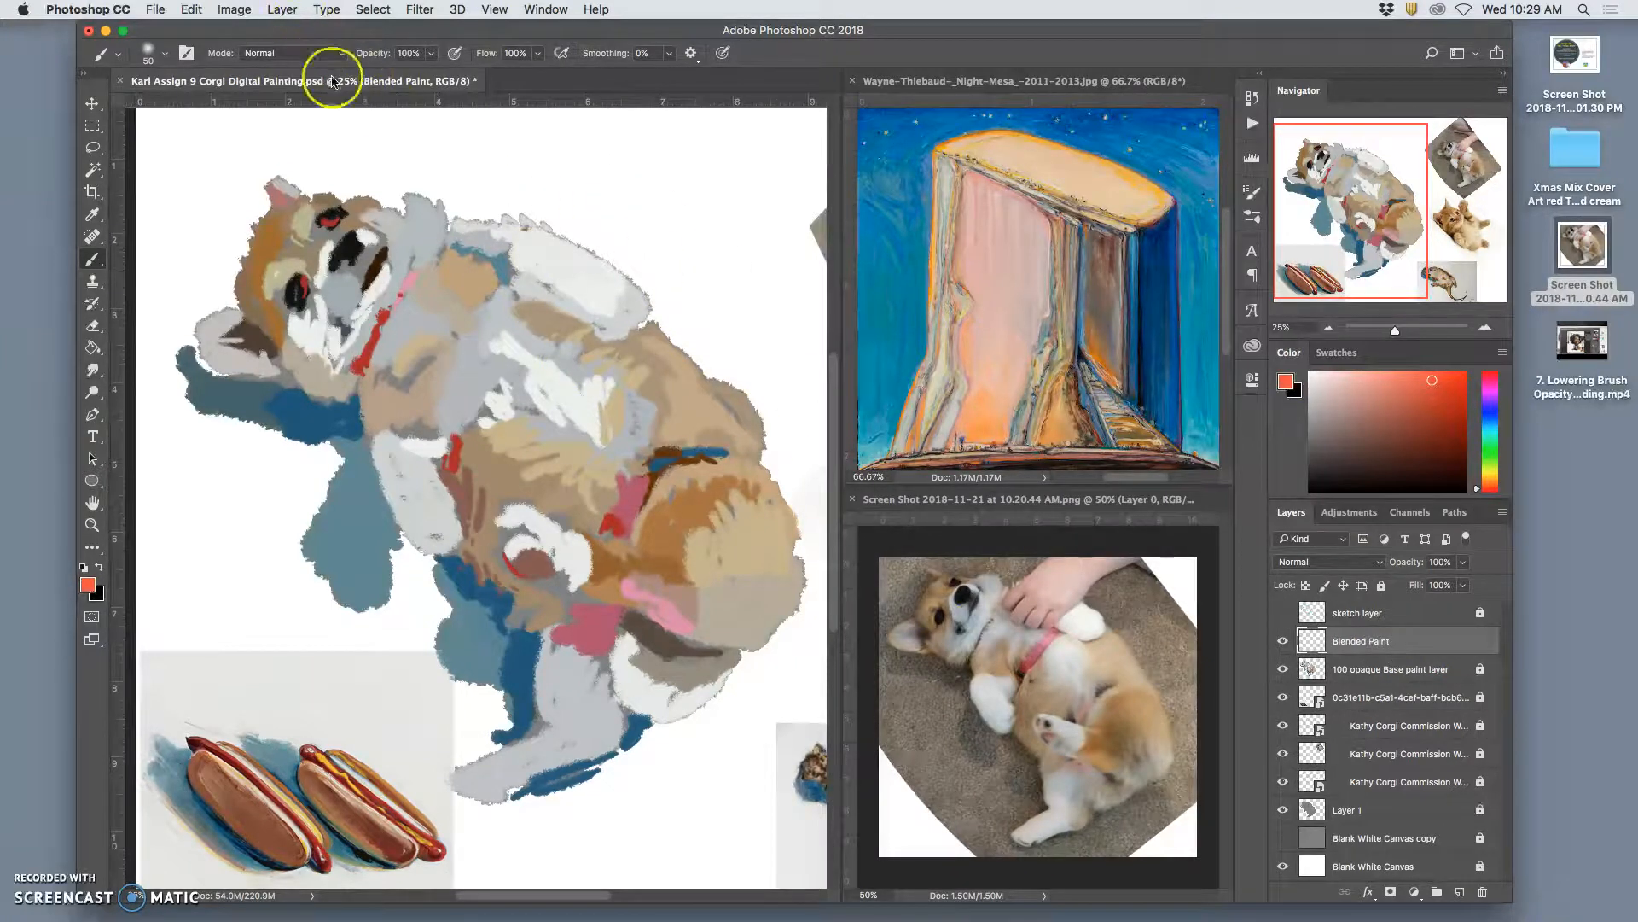
Lower the brush opacity to 49% and enlarge the soft round pressure opacity and flow brush to 239 px.
click(431, 53)
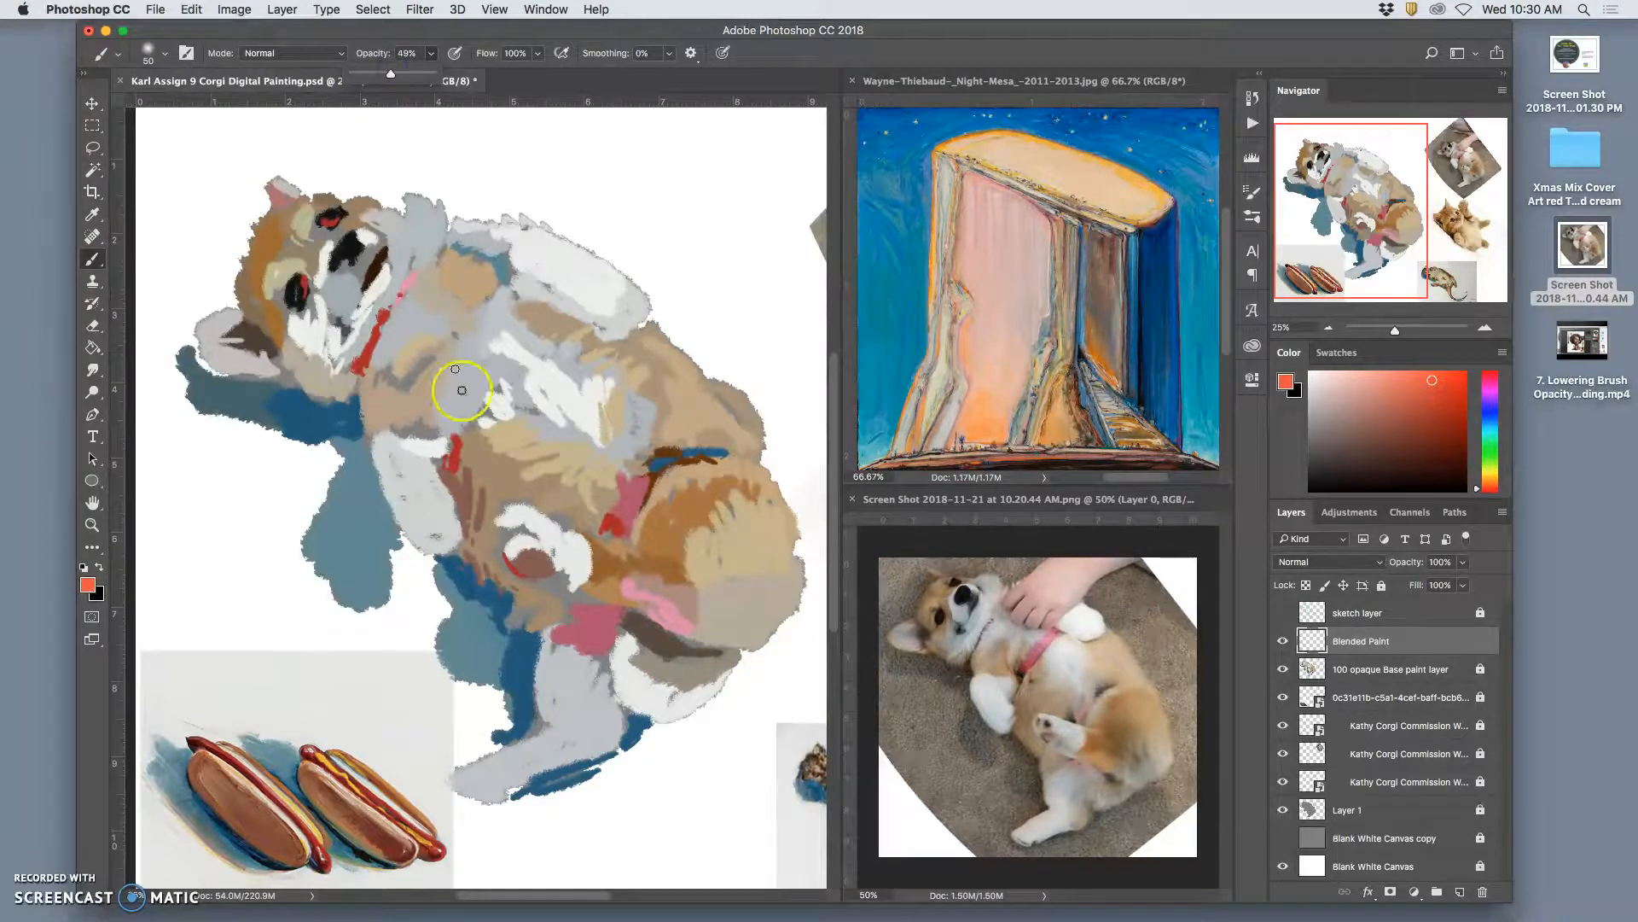
click(166, 54)
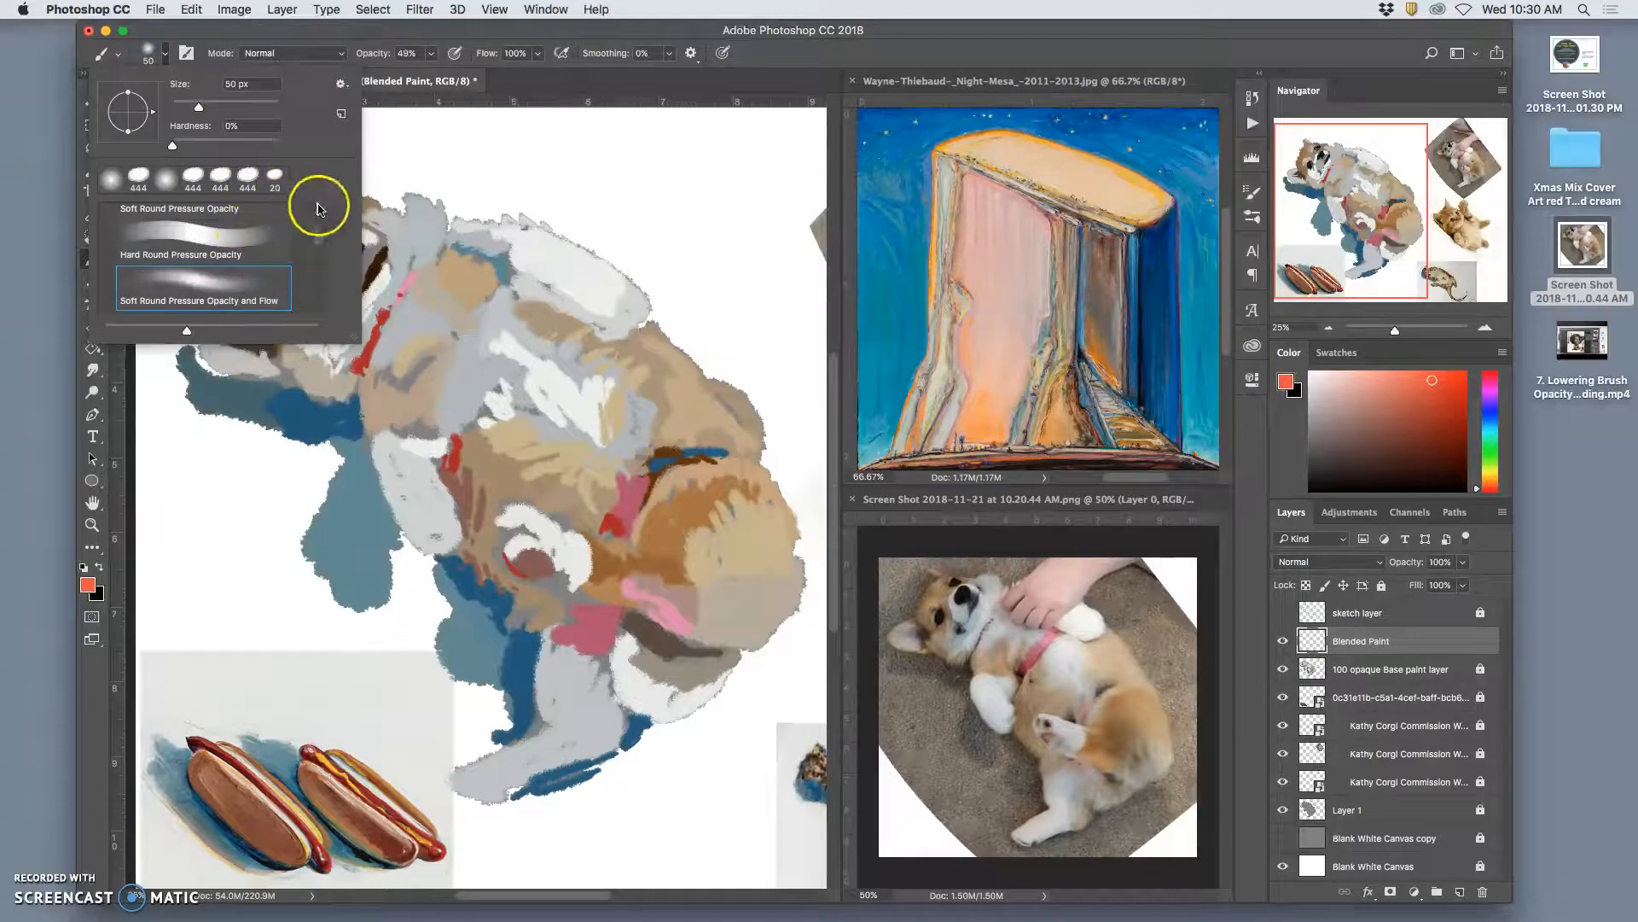
click(1252, 215)
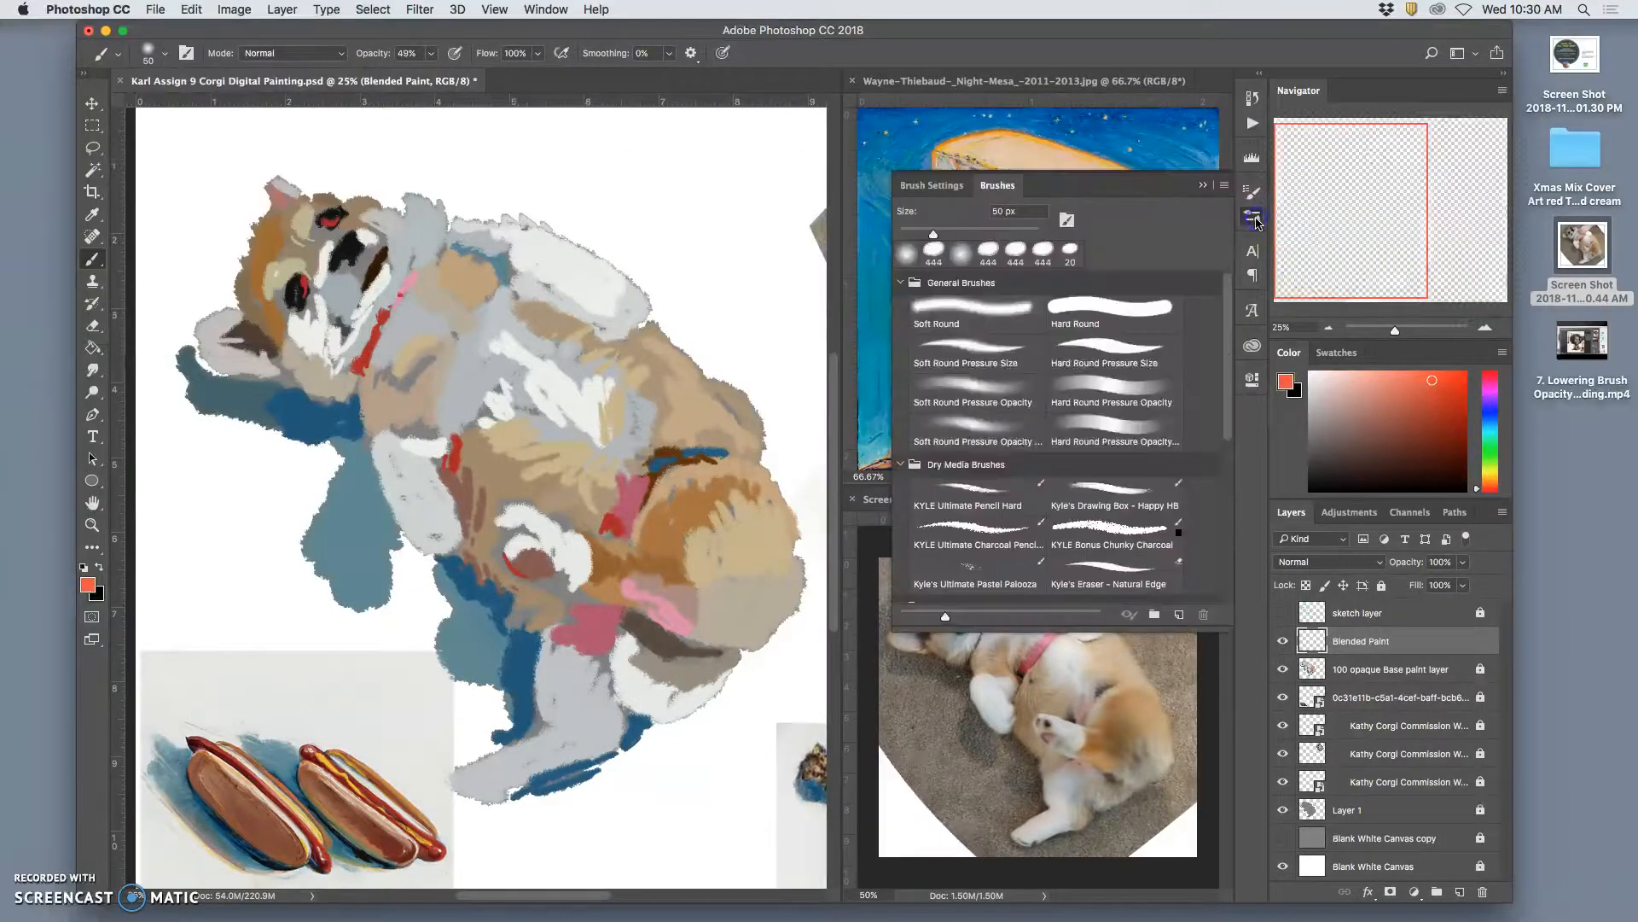
scroll(1229, 329, down, 10)
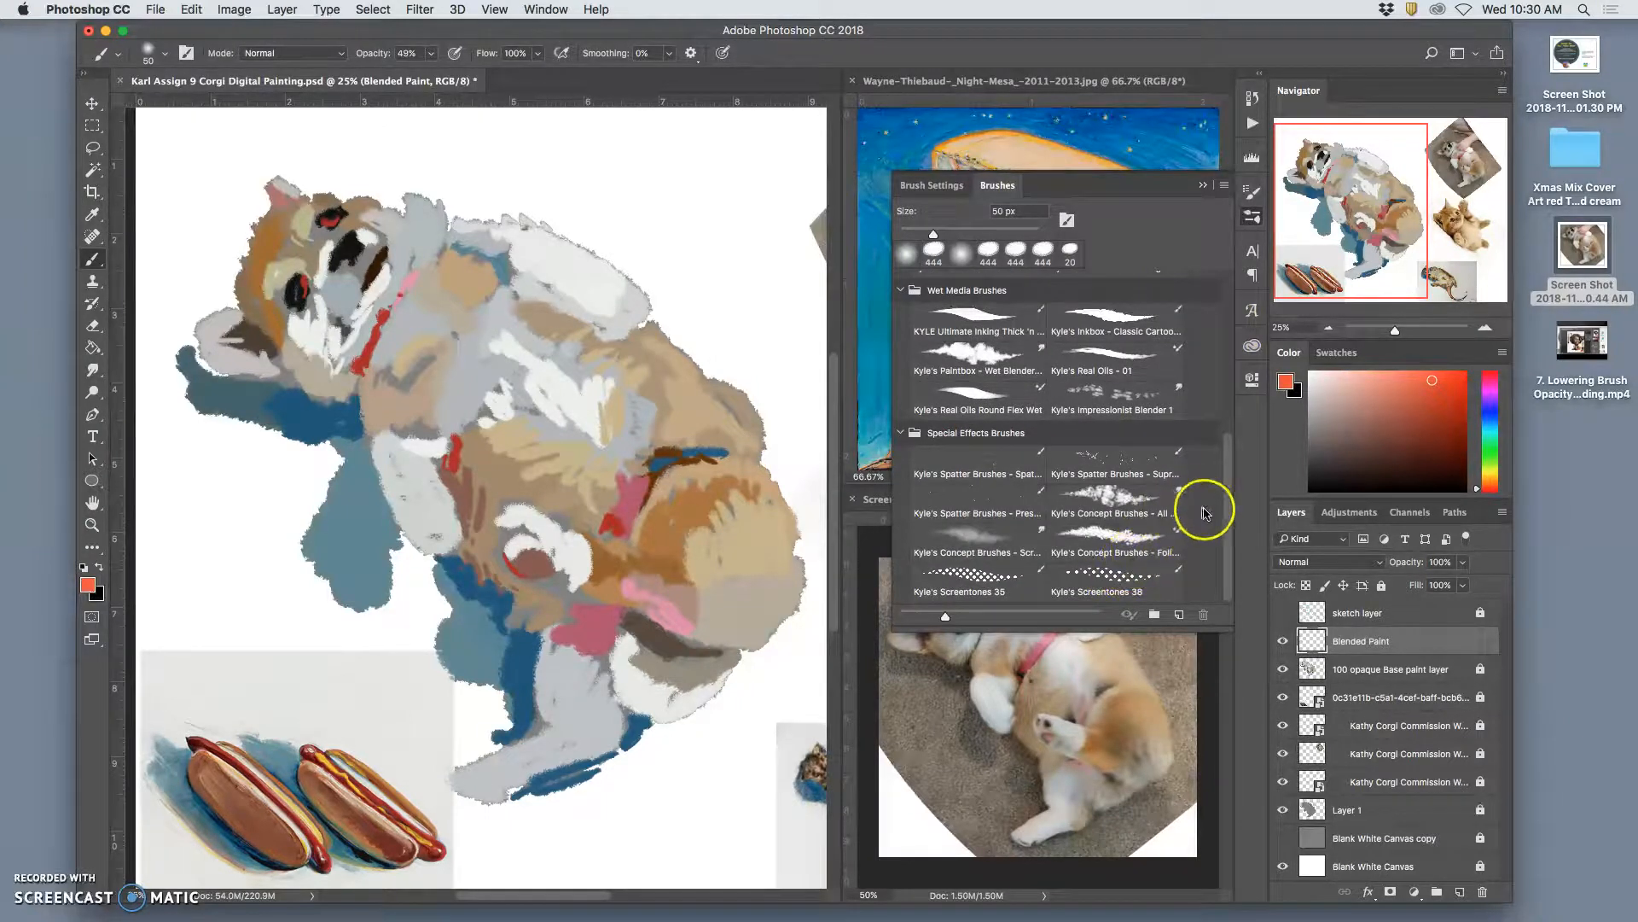
drag(1229, 499, 1221, 316)
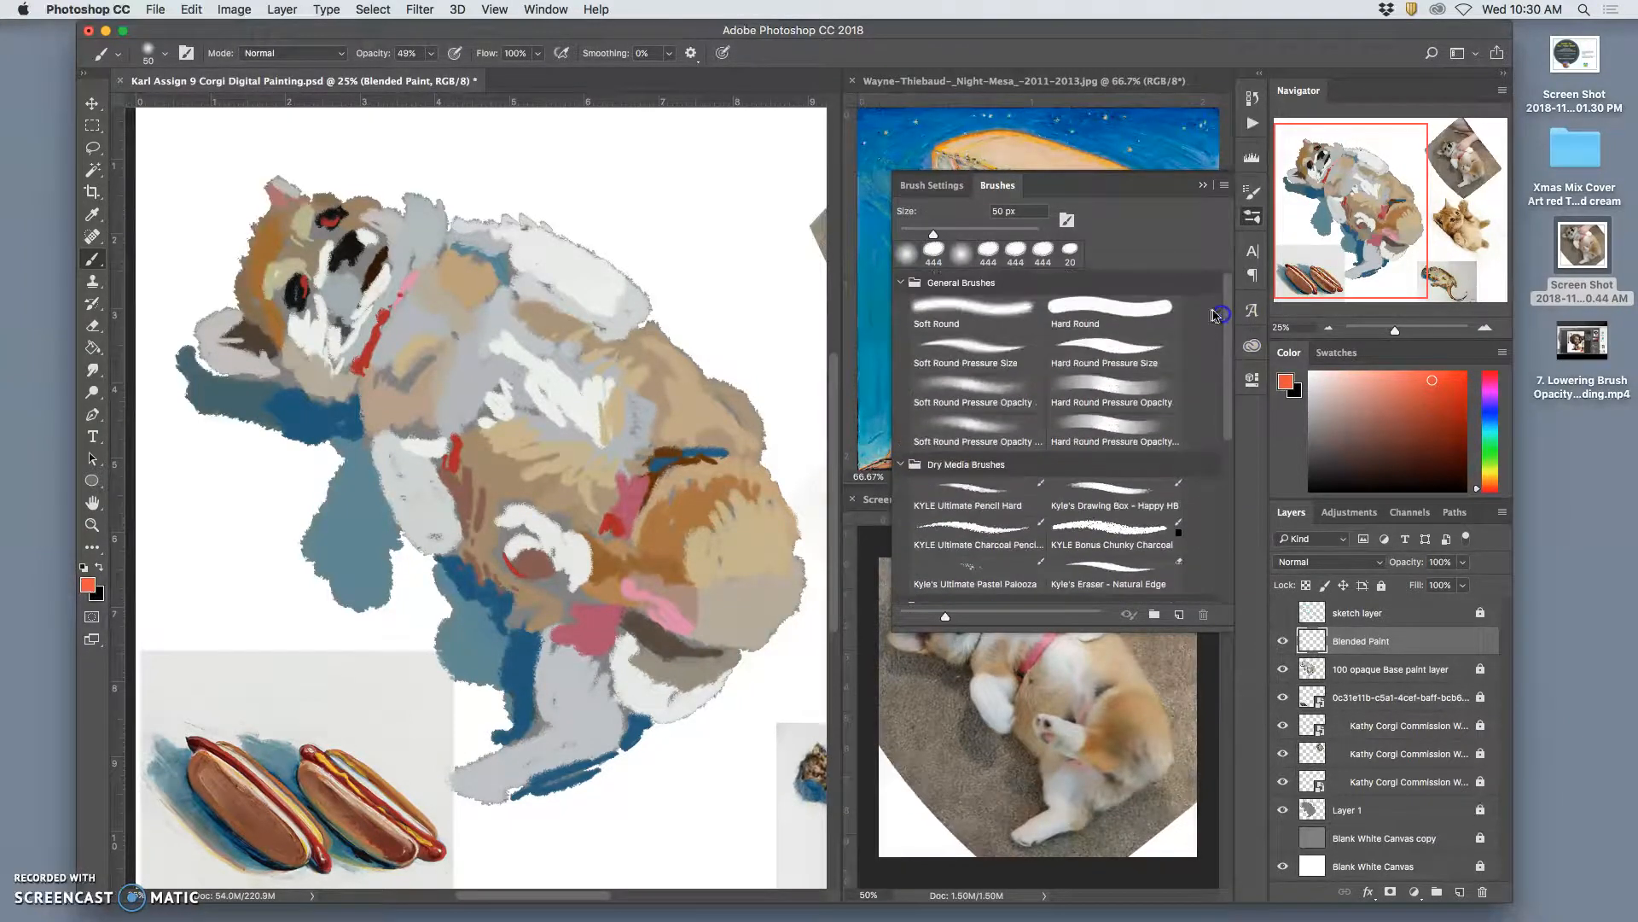
drag(933, 234, 1007, 237)
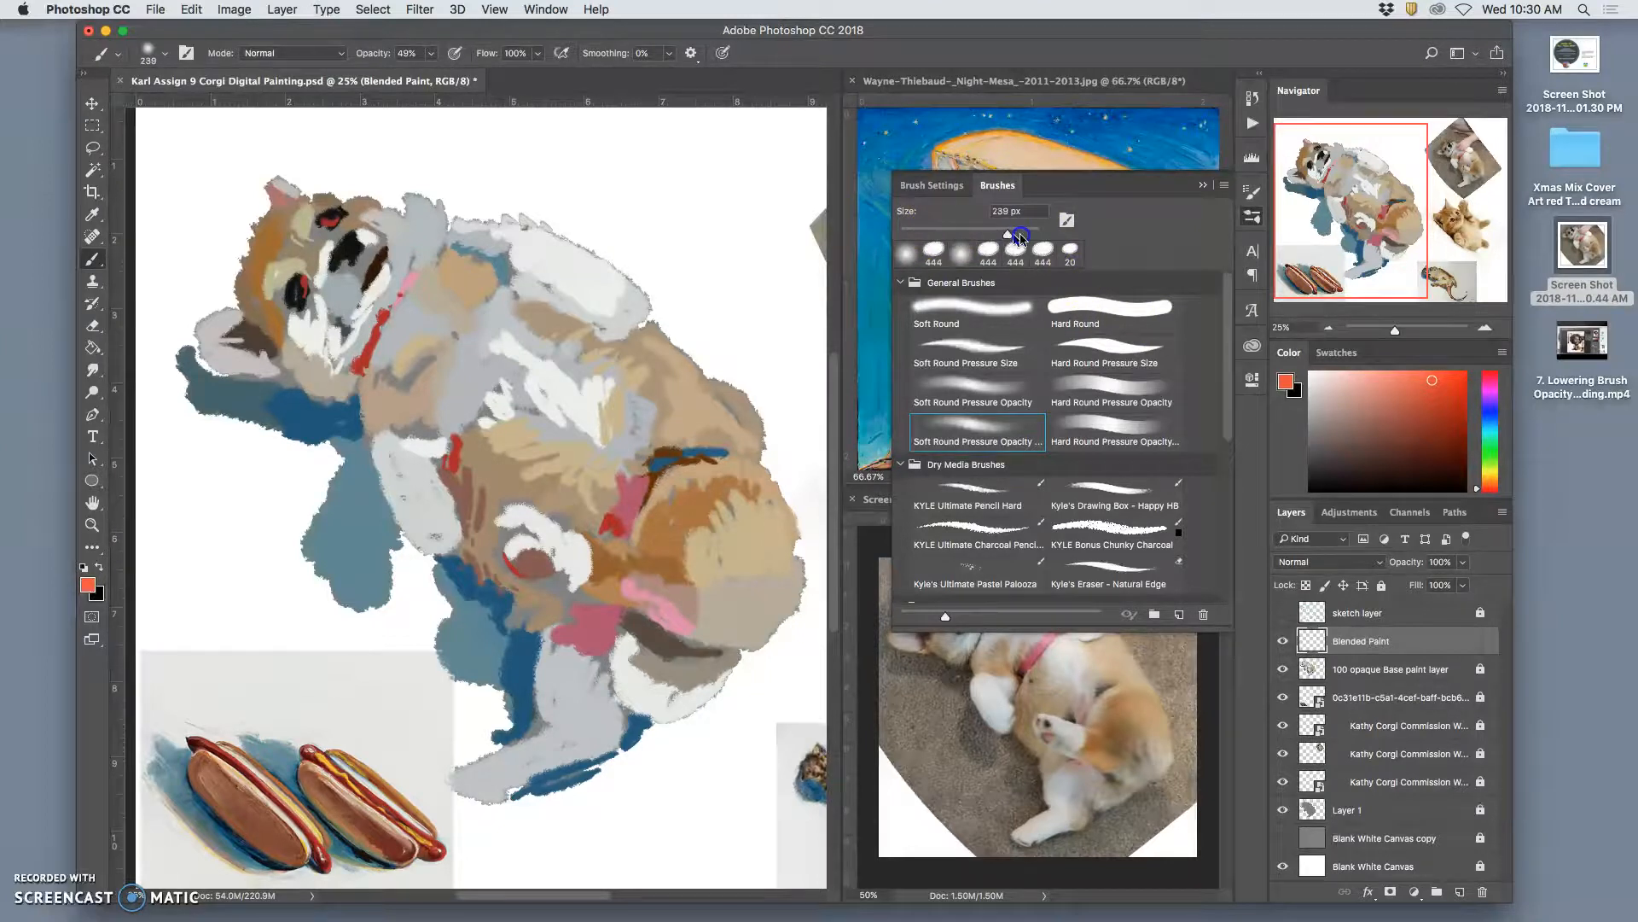
Browse the brush presets and choose Kyle's Ultimate Pastel Palooza from the dry media brushes.
click(1071, 252)
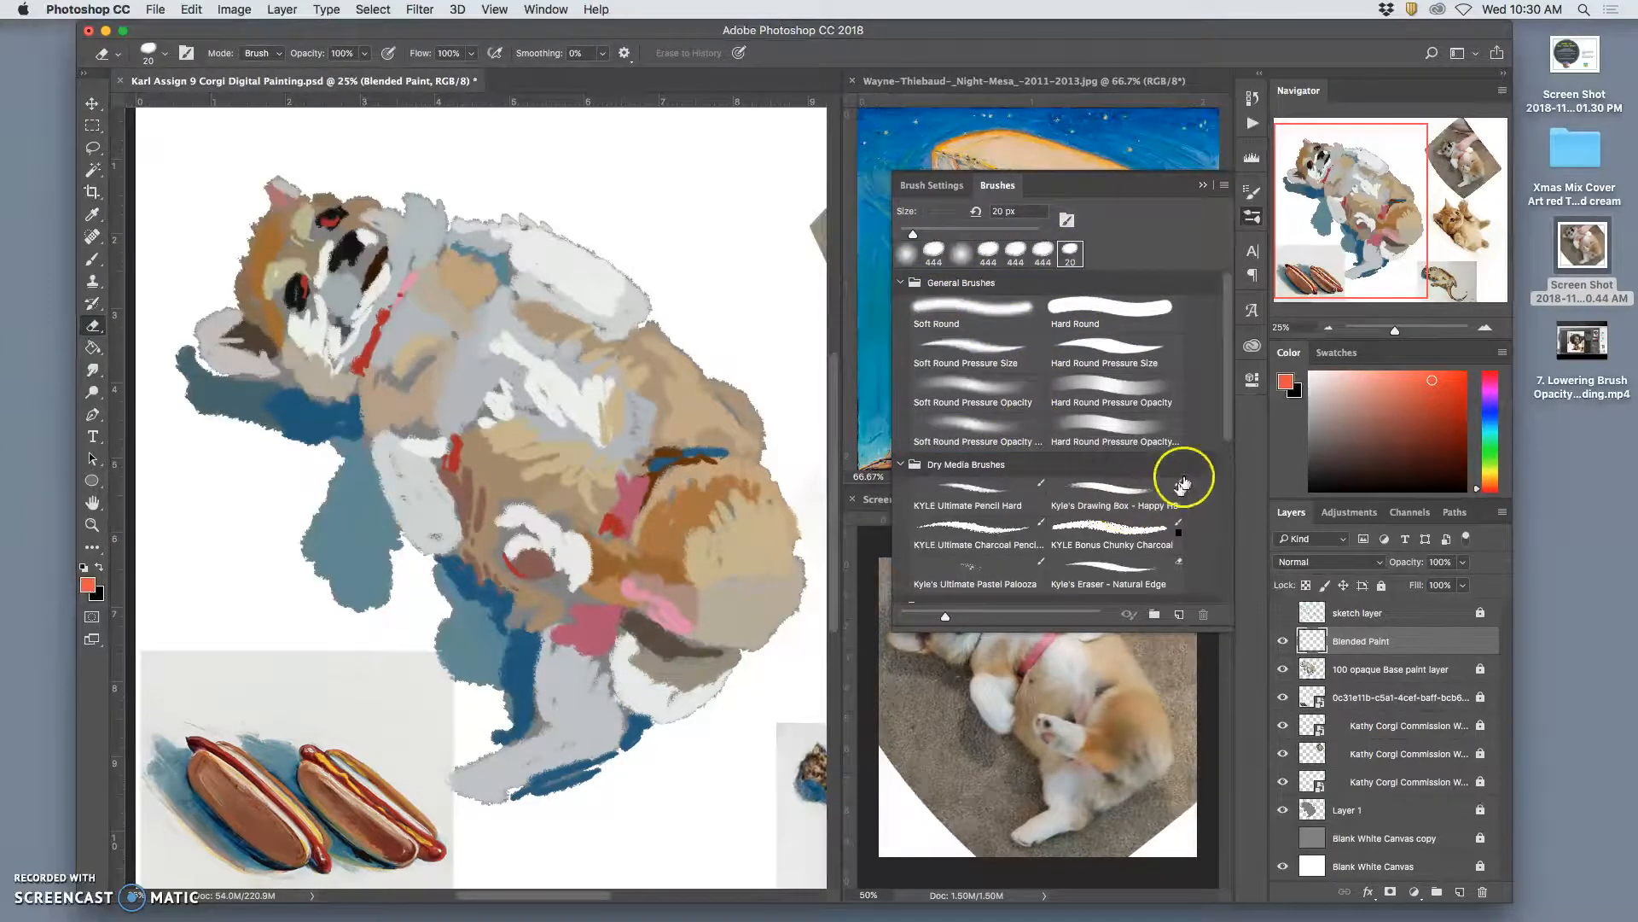
drag(1221, 427, 1201, 613)
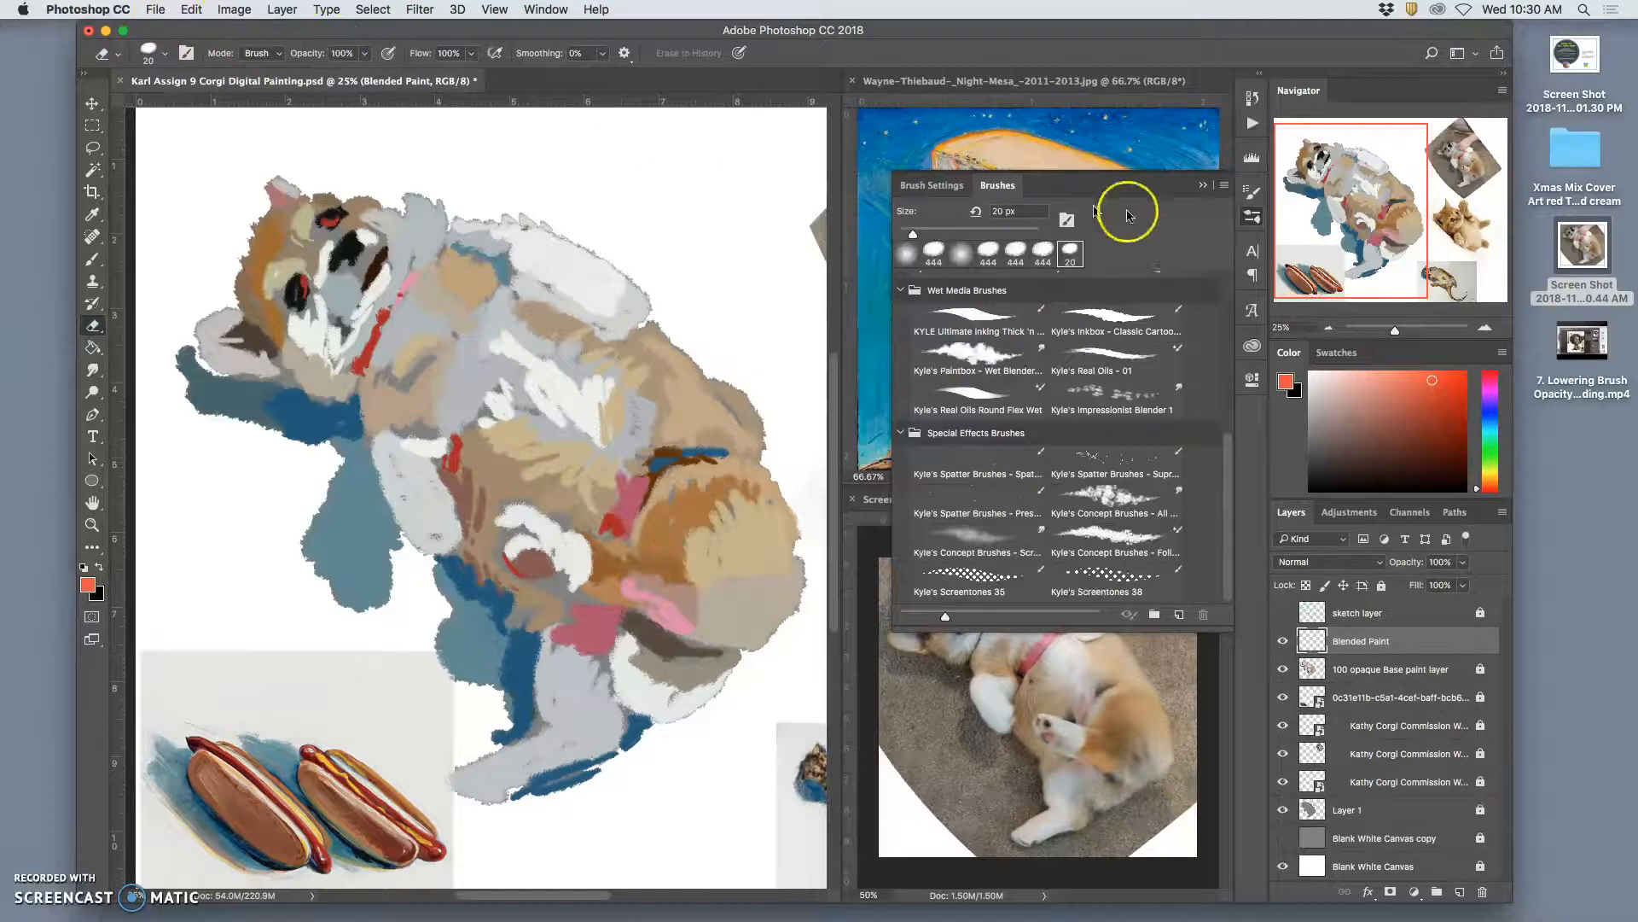
click(1201, 185)
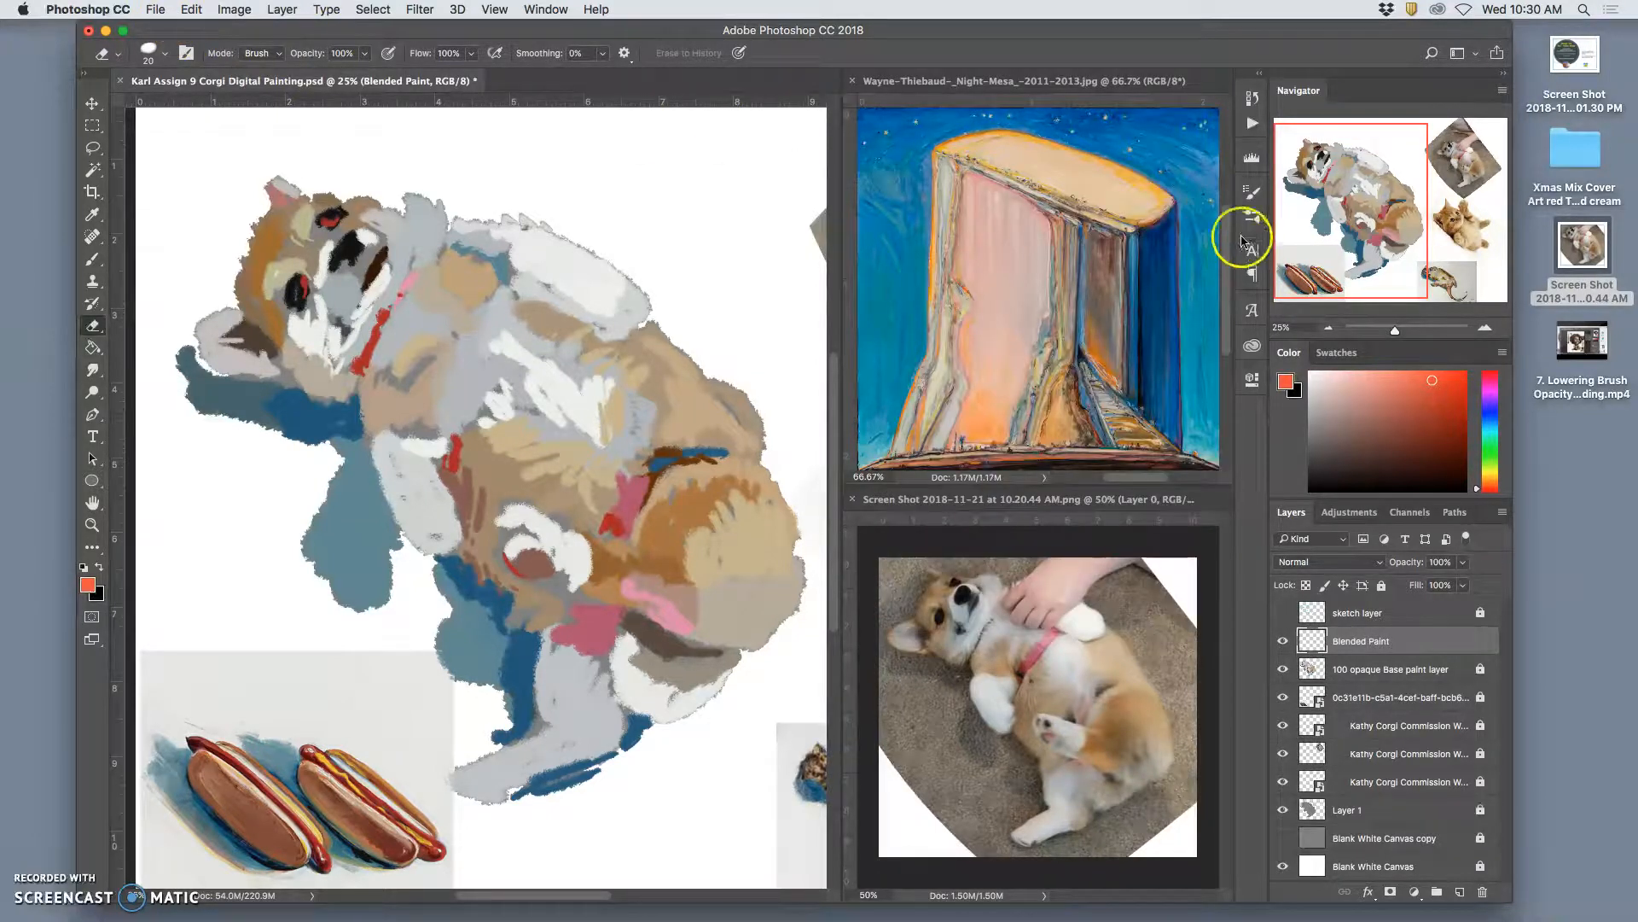
click(165, 58)
scroll(221, 219, down, 2)
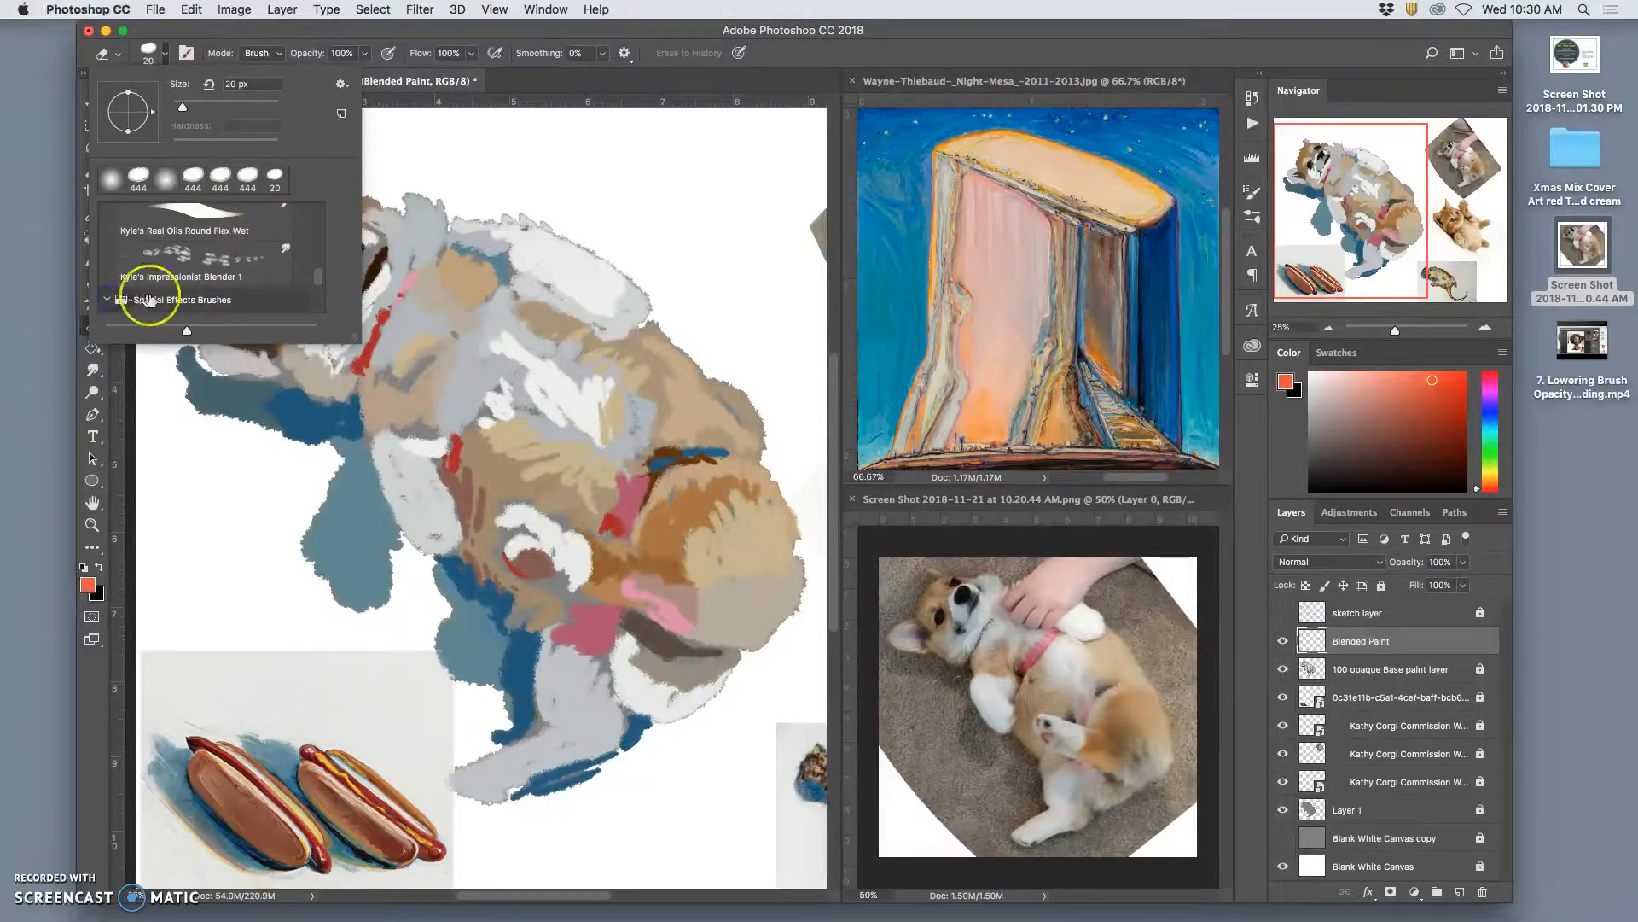
scroll(149, 299, down, 3)
scroll(167, 294, up, 15)
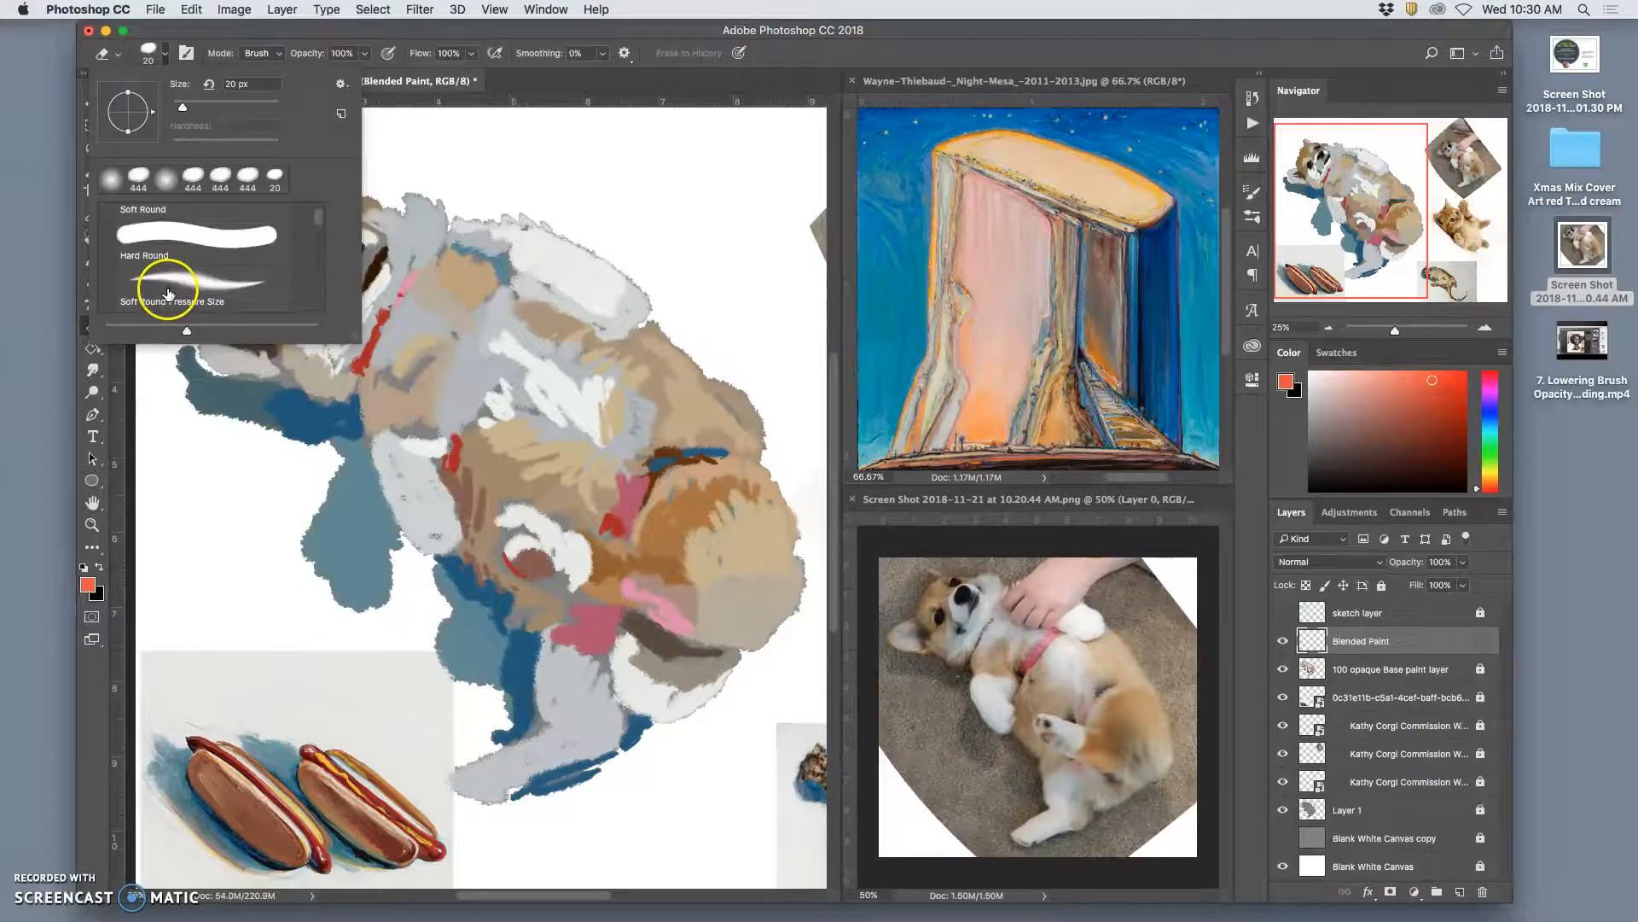
scroll(168, 293, down, 6)
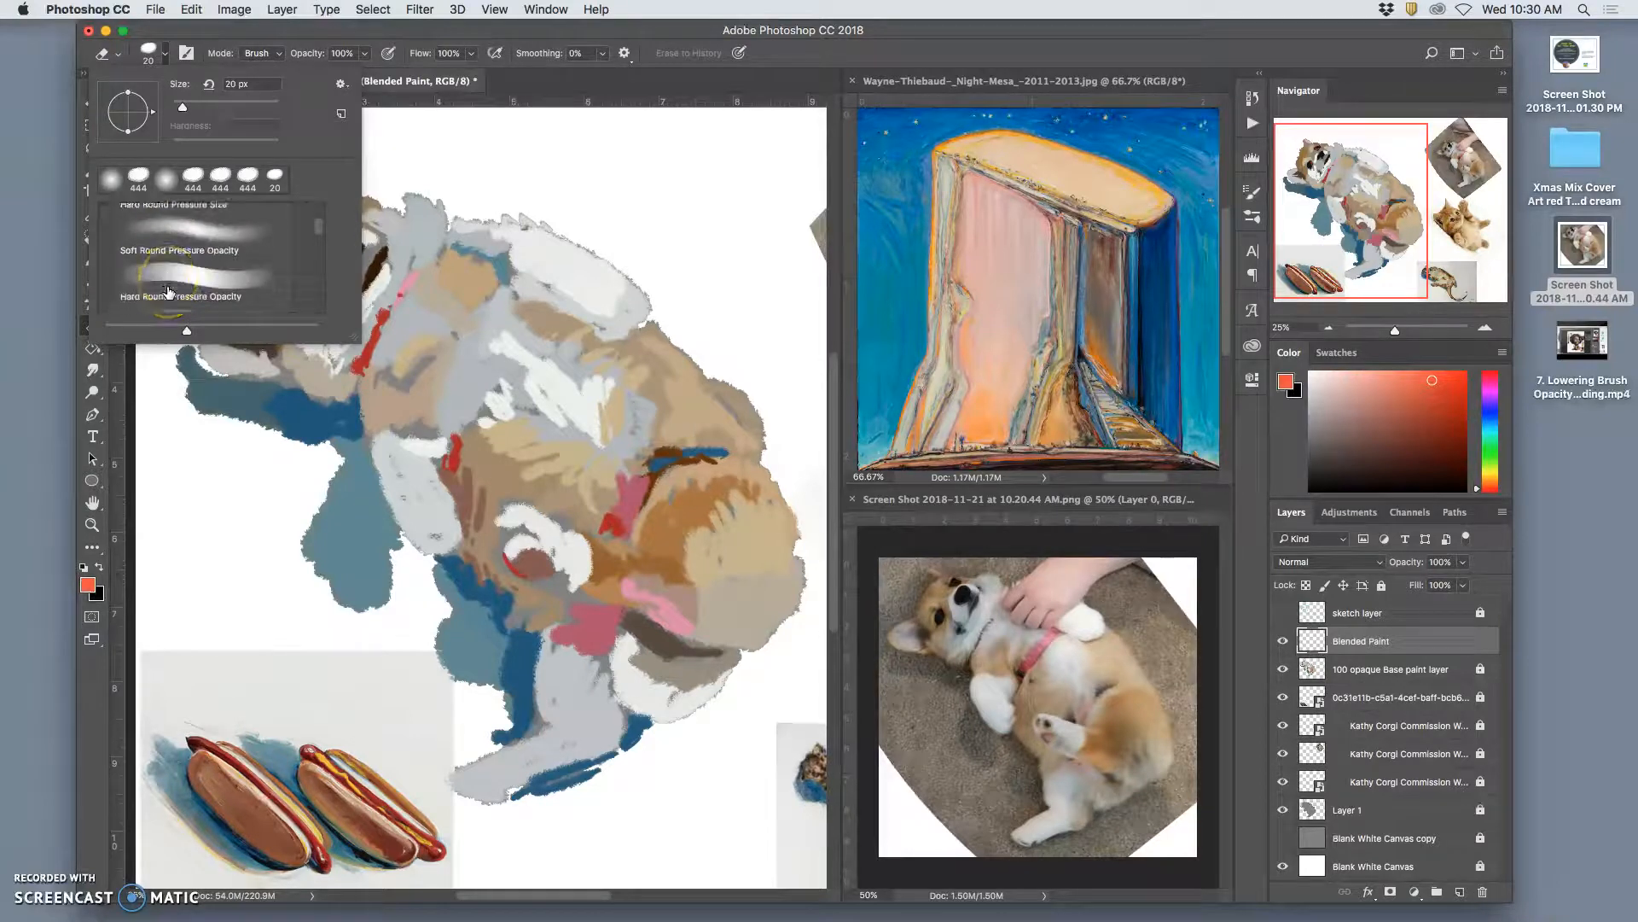
scroll(168, 292, up, 3)
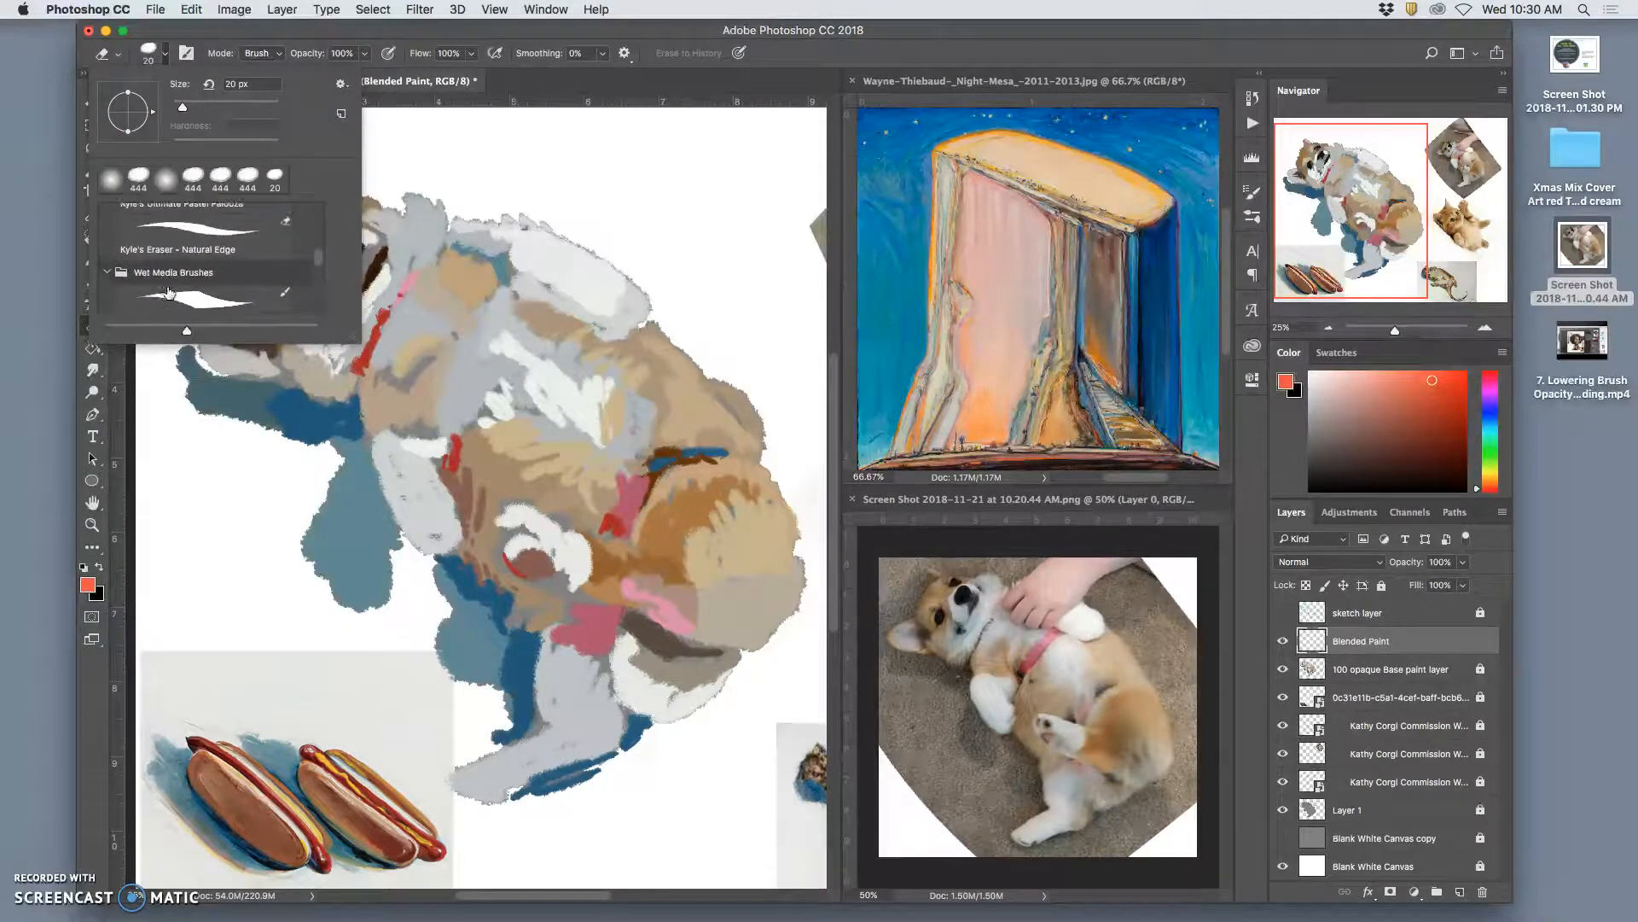
scroll(168, 293, up, 1)
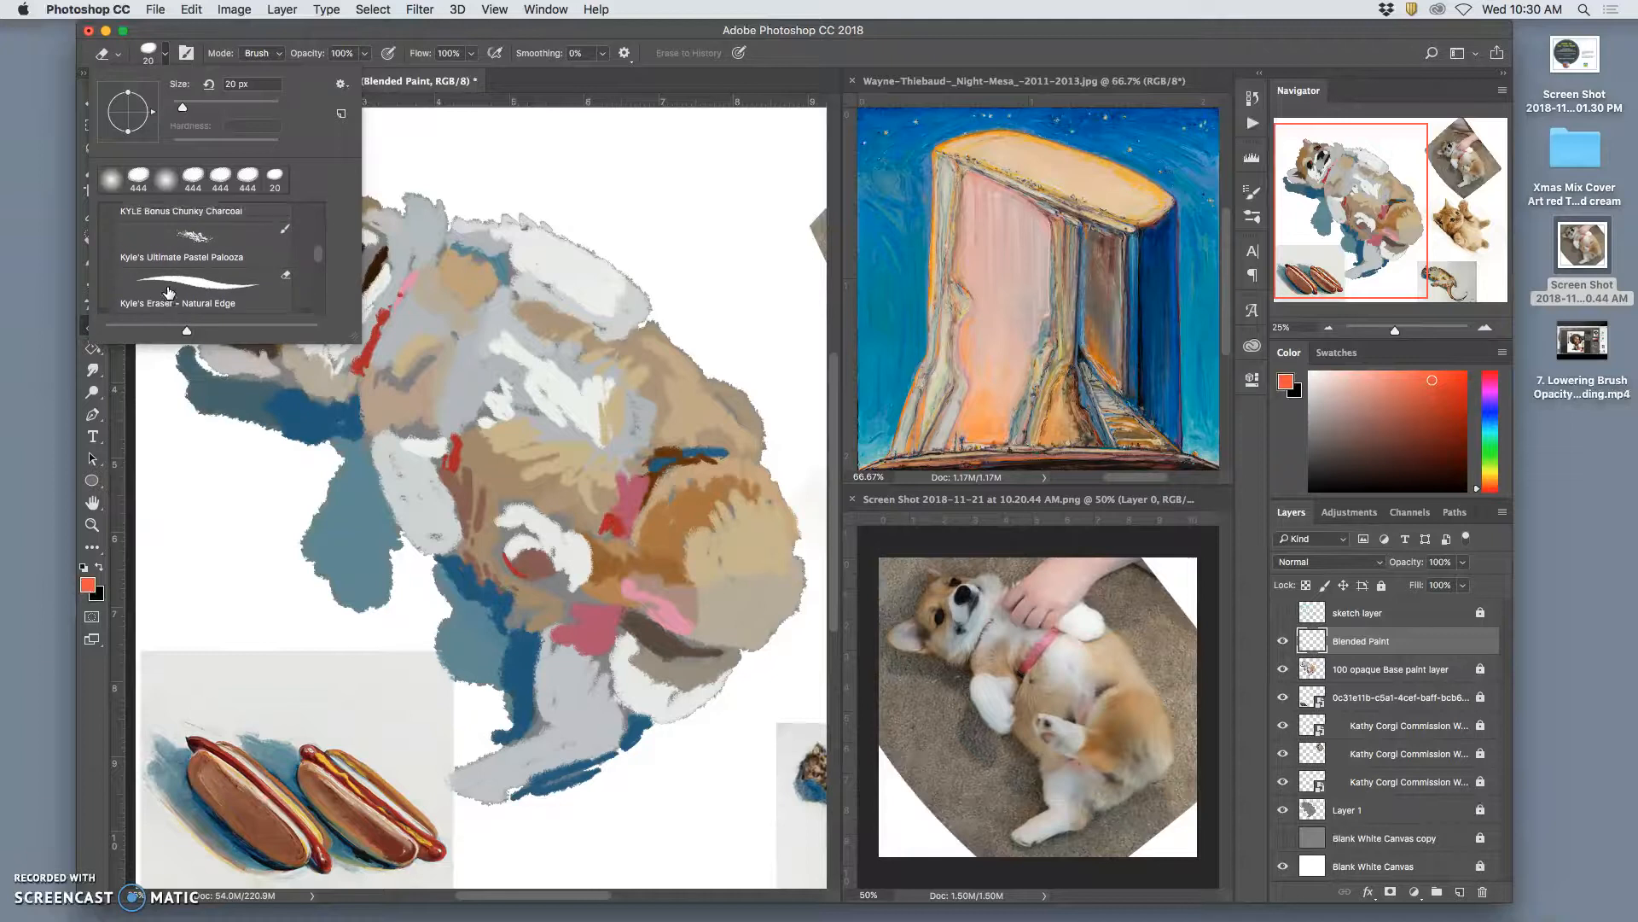
click(267, 228)
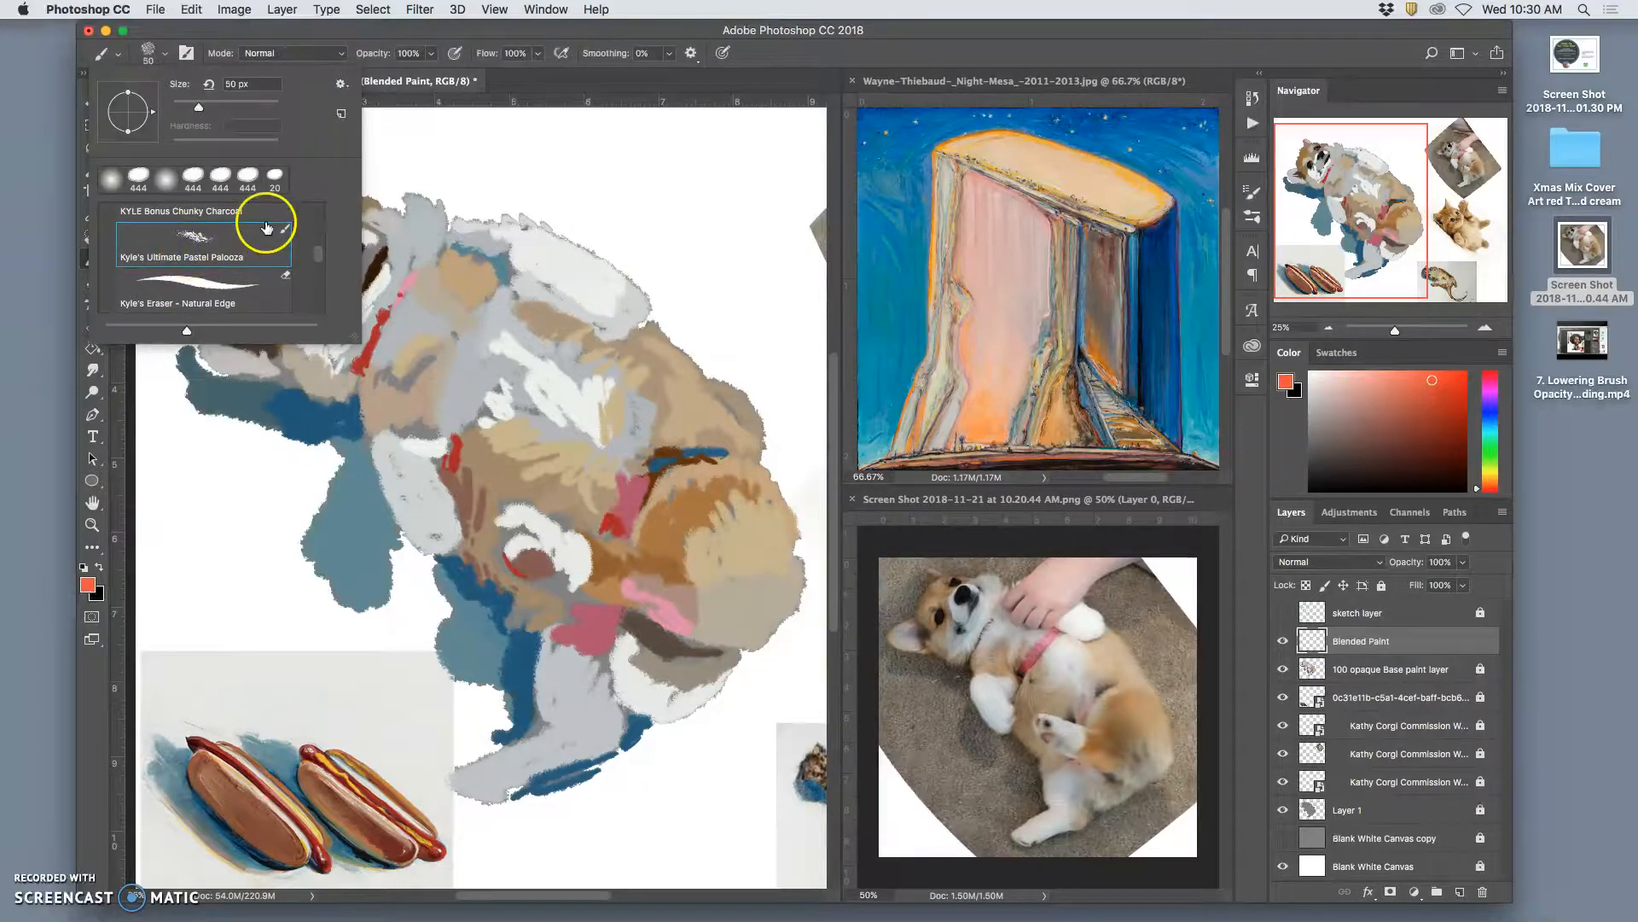
Try the pastel brush with a few orange-red strokes in the blank canvas above the corgi's back, and undo them.
click(675, 173)
mouse_move(693, 231)
mouse_down()
mouse_move(717, 282)
mouse_move(736, 228)
mouse_move(769, 292)
mouse_move(764, 366)
mouse_up()
mouse_move(733, 254)
mouse_down()
mouse_move(729, 350)
mouse_move(726, 249)
mouse_move(738, 336)
mouse_up()
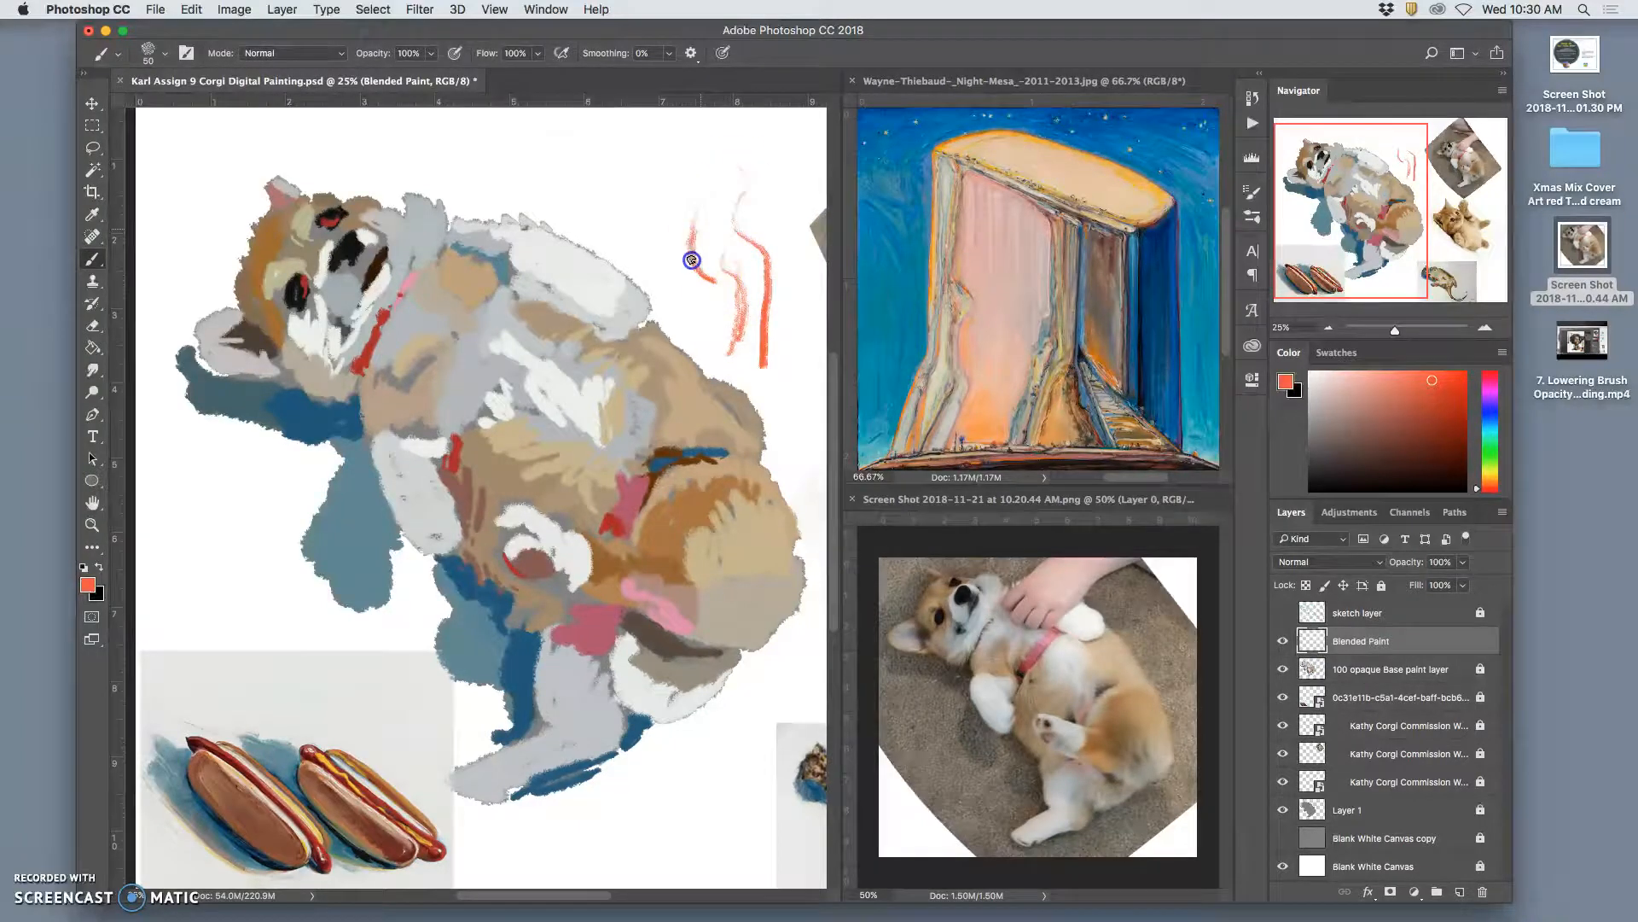
key(super+z)
key(super+alt+z)
key(super+alt+z)
key(super+alt+z)
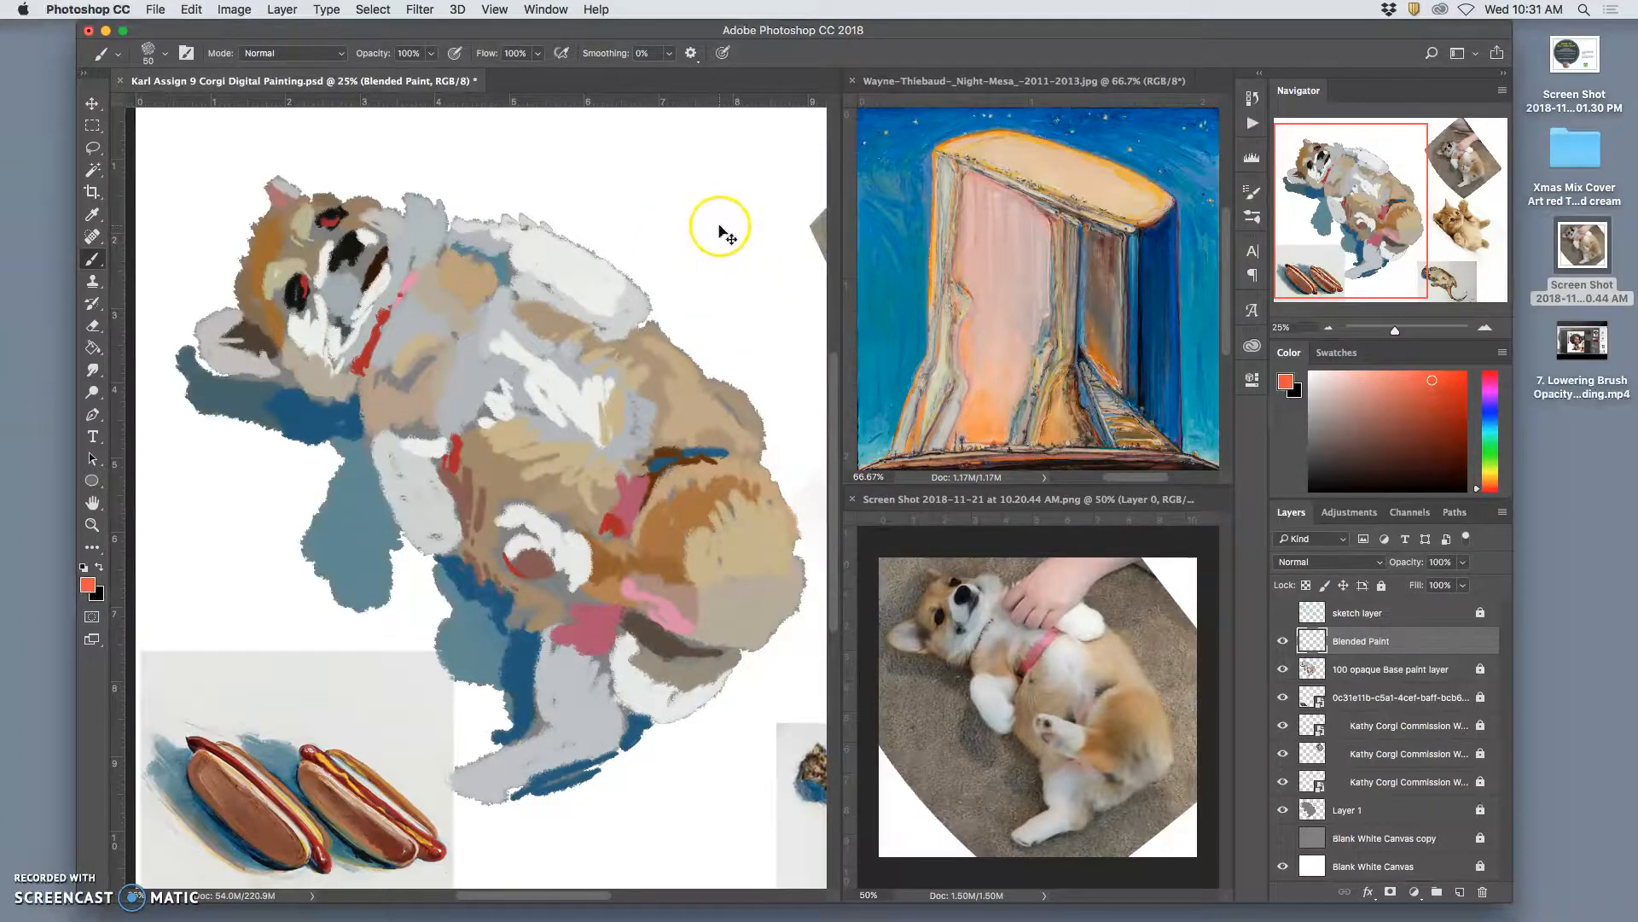
Enlarge the pastel brush to 268 px and paint two orange-red test dabs in the white area above the corgi.
key(super+equal)
key(super+equal)
key(super+equal)
drag(695, 232, 538, 608)
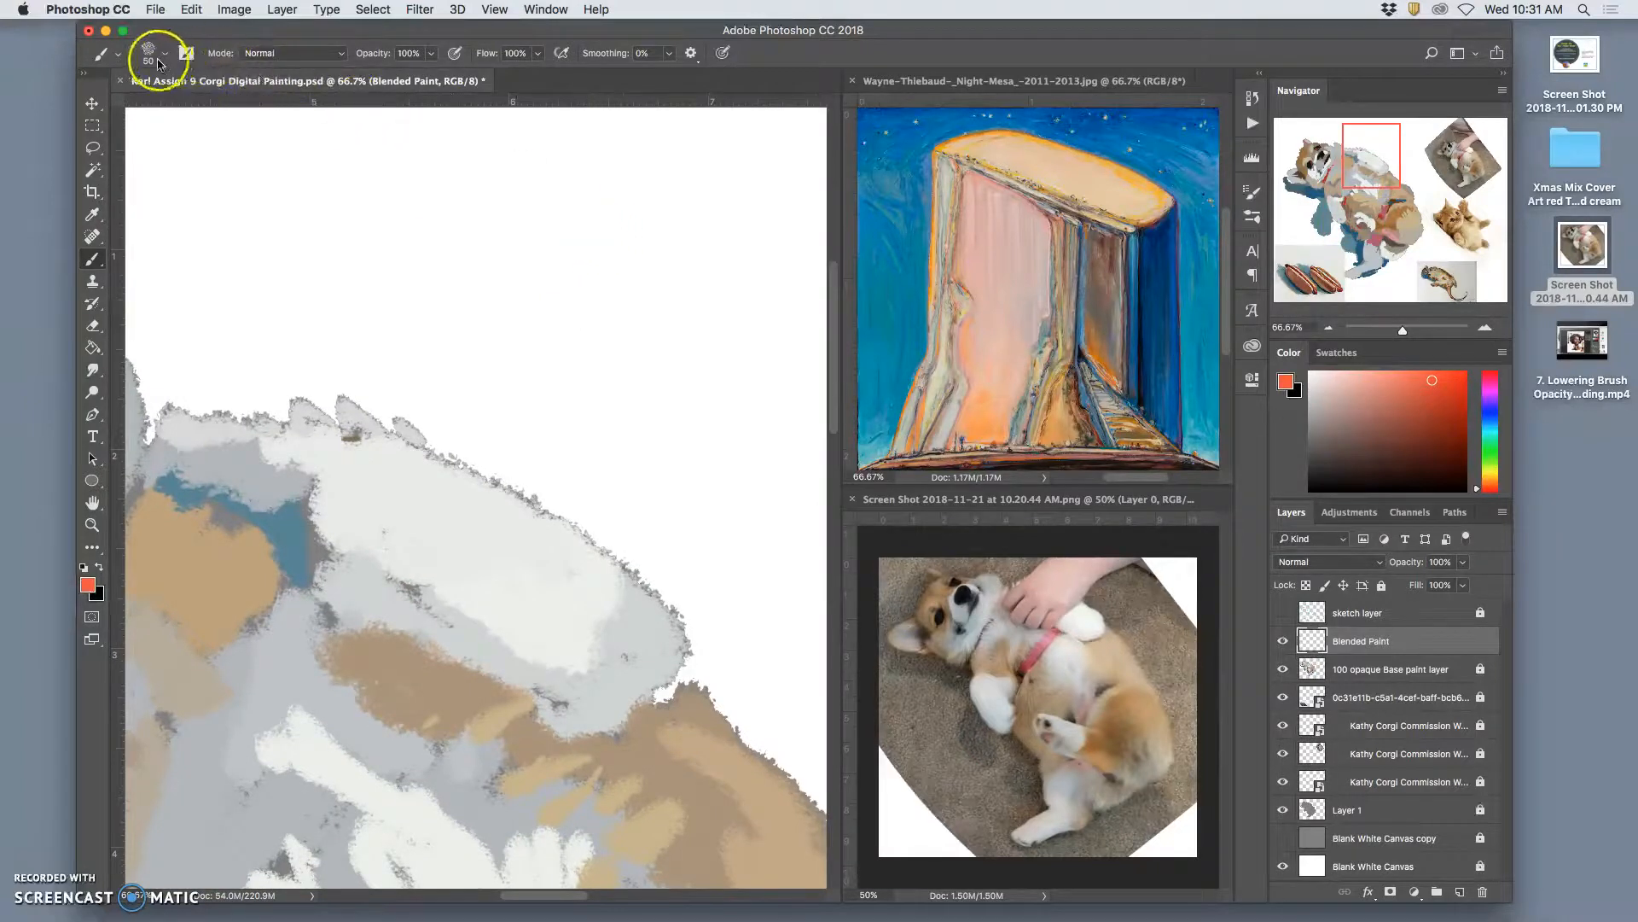
click(164, 53)
click(255, 106)
click(648, 247)
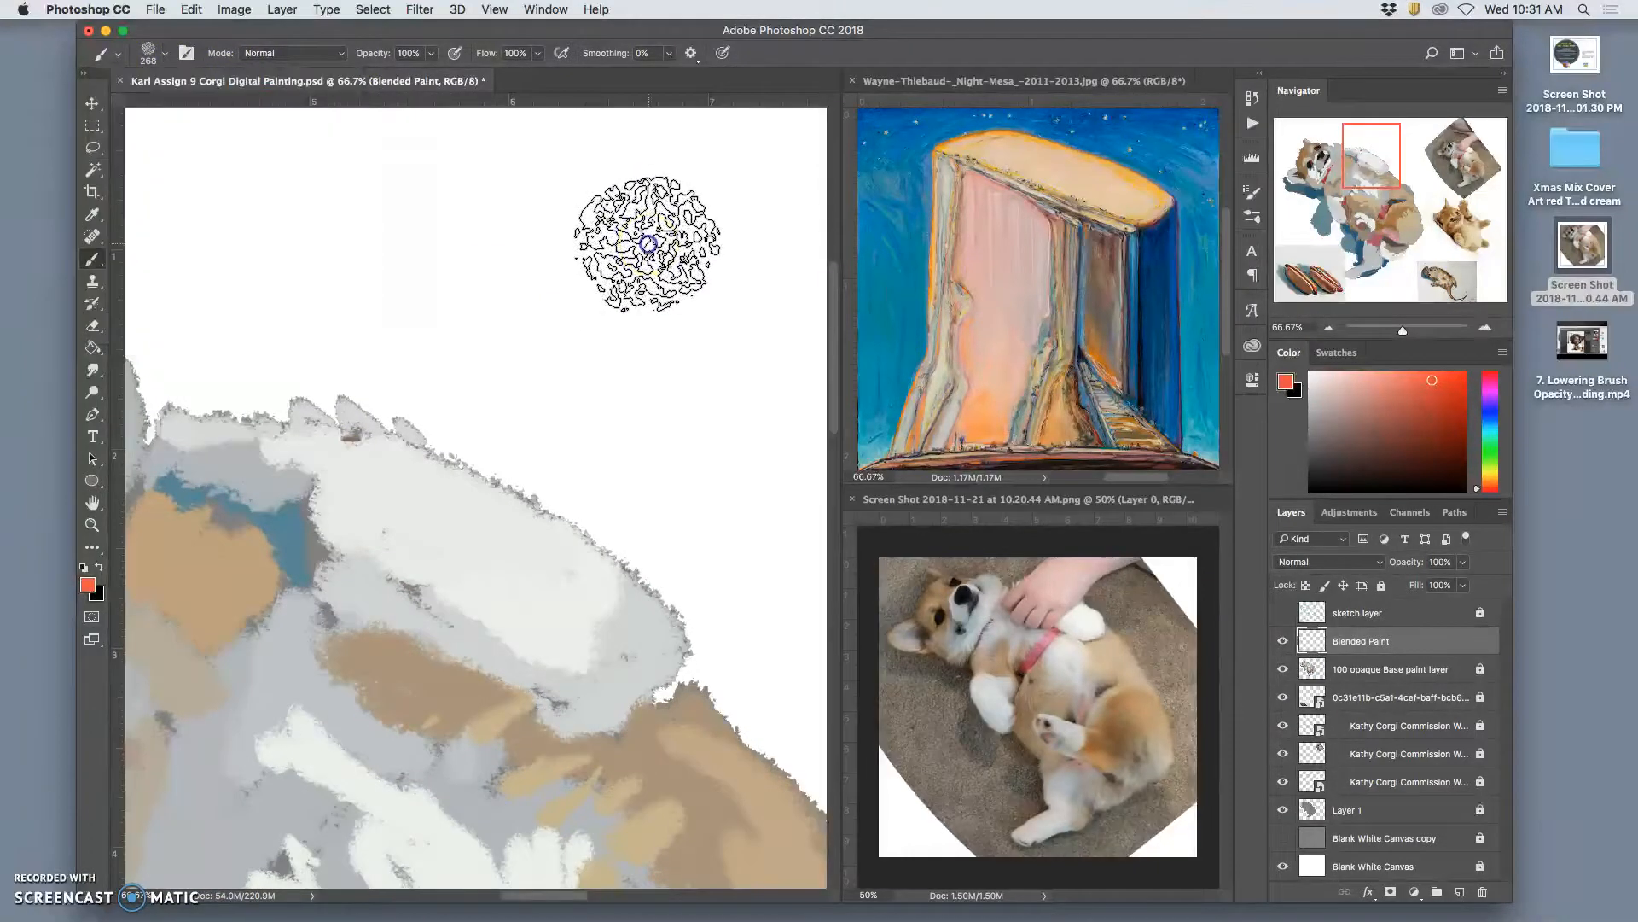
drag(639, 245, 640, 249)
drag(669, 364, 675, 370)
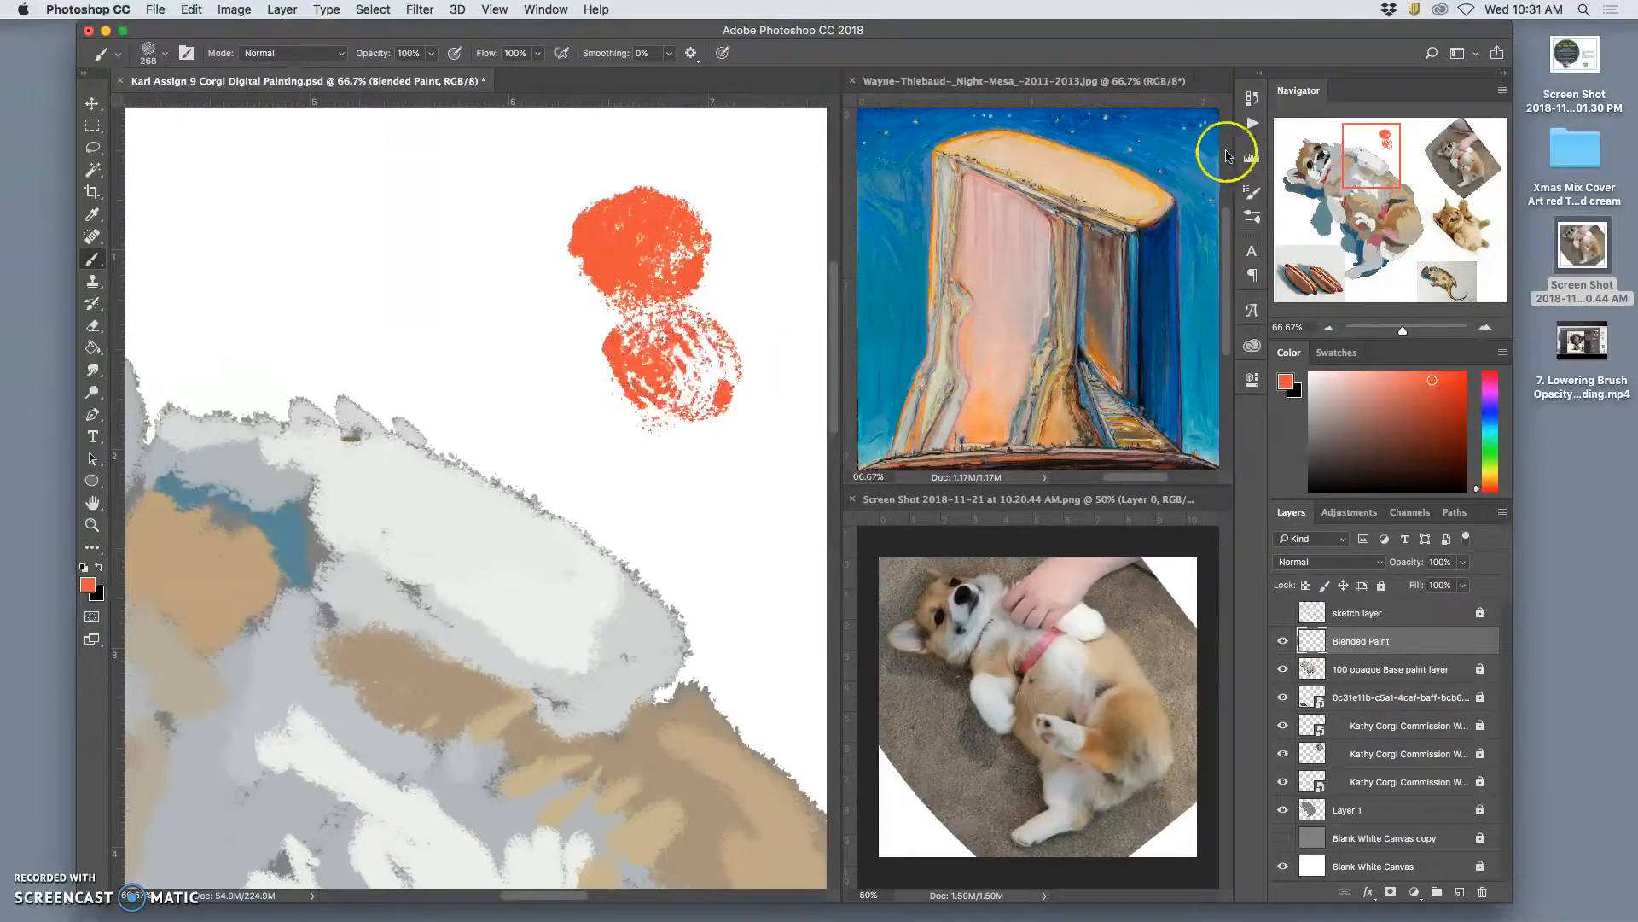
In the brush's shape dynamics, set angle jitter to 4%, roundness jitter to 11% and minimum roundness to about 47%.
click(1253, 194)
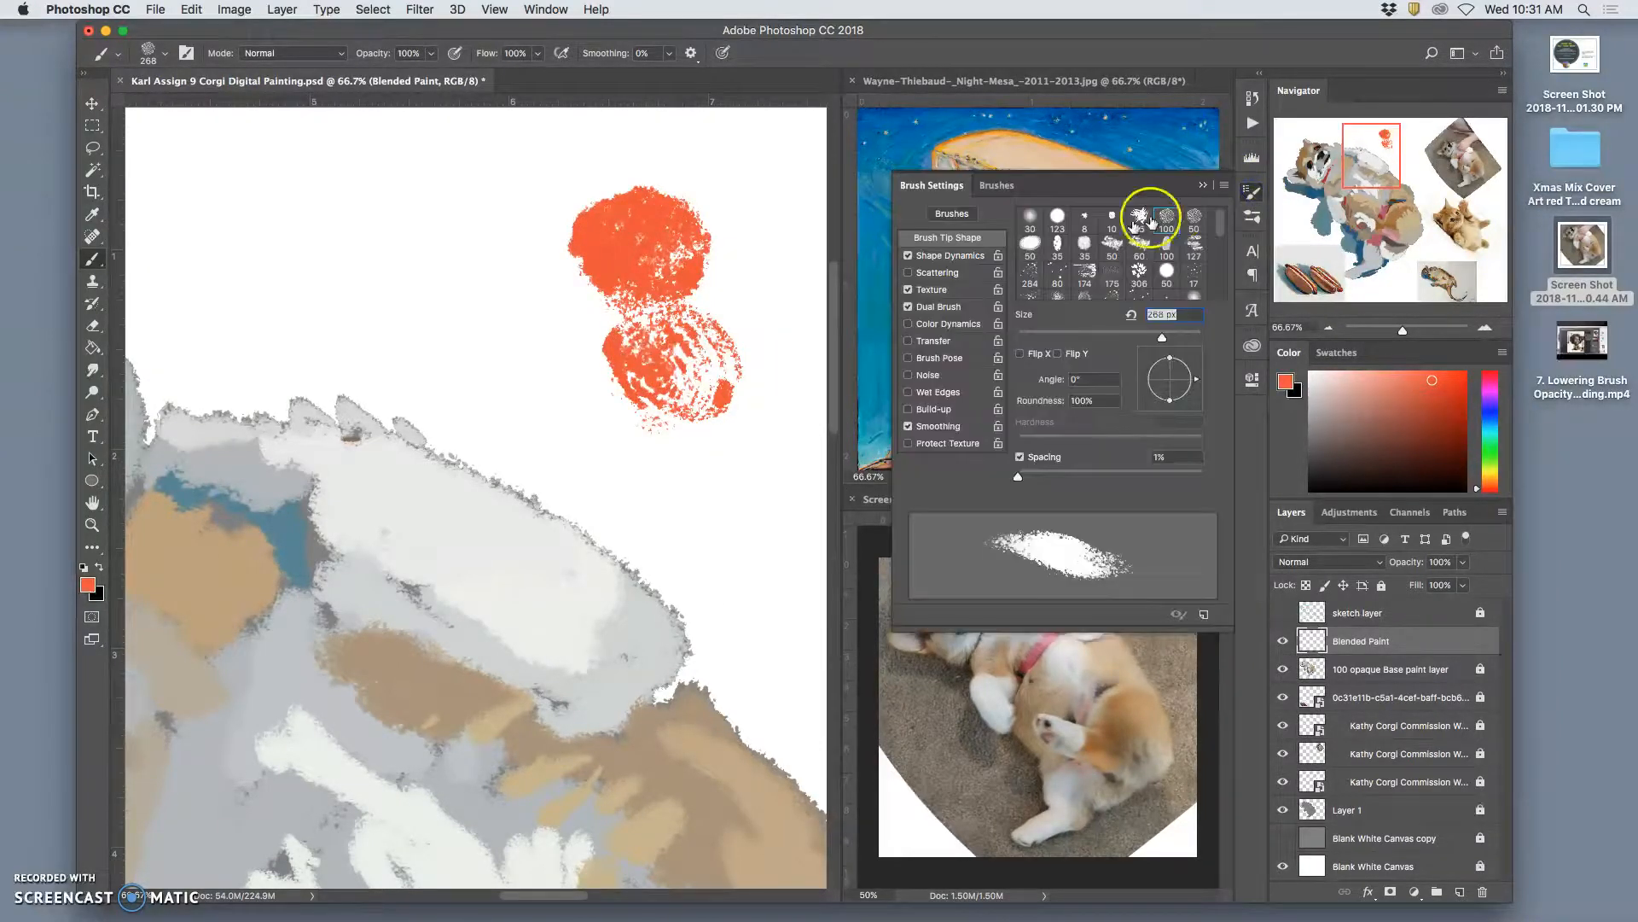
click(950, 257)
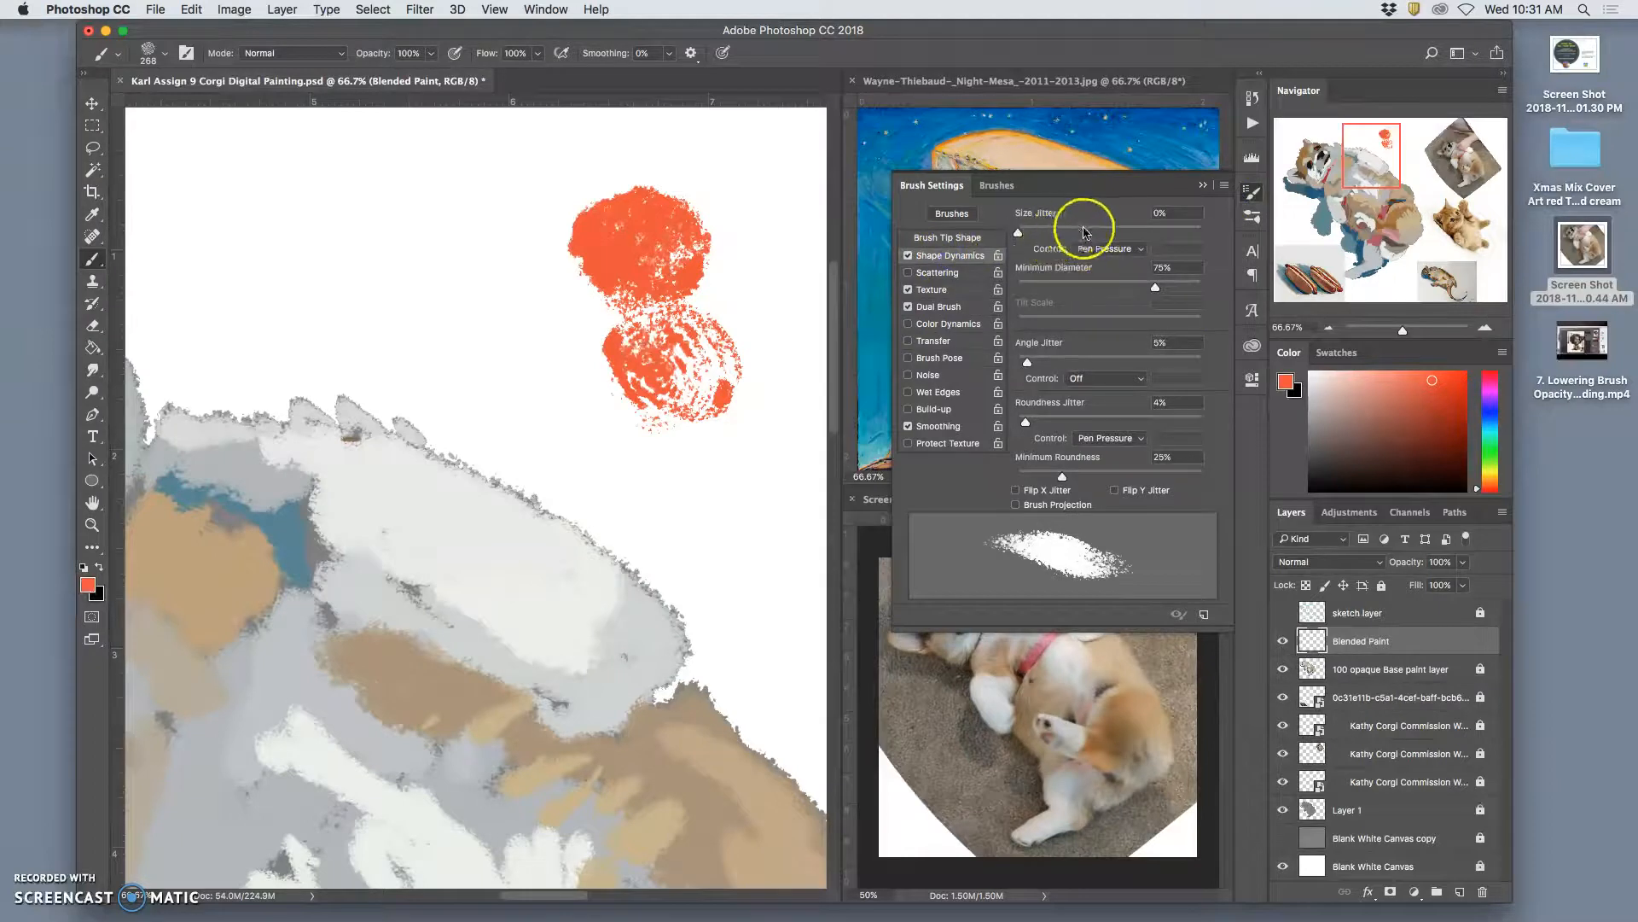
drag(1028, 361, 1026, 362)
click(1026, 423)
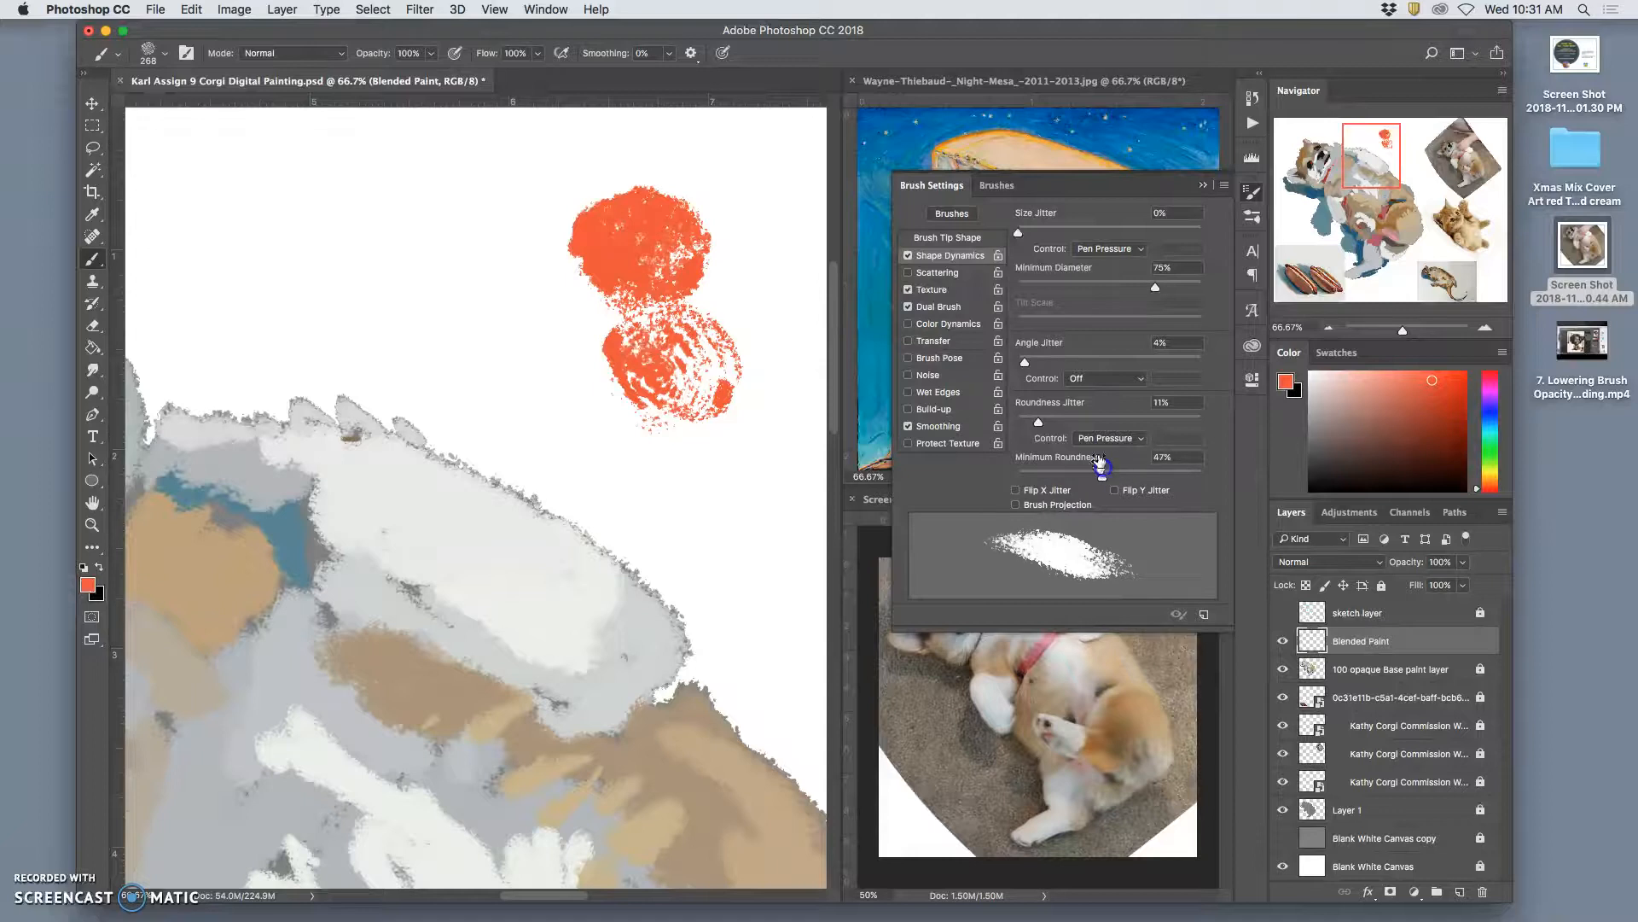
Set the brush texture's scale to 74% and its depth to 17%.
click(938, 290)
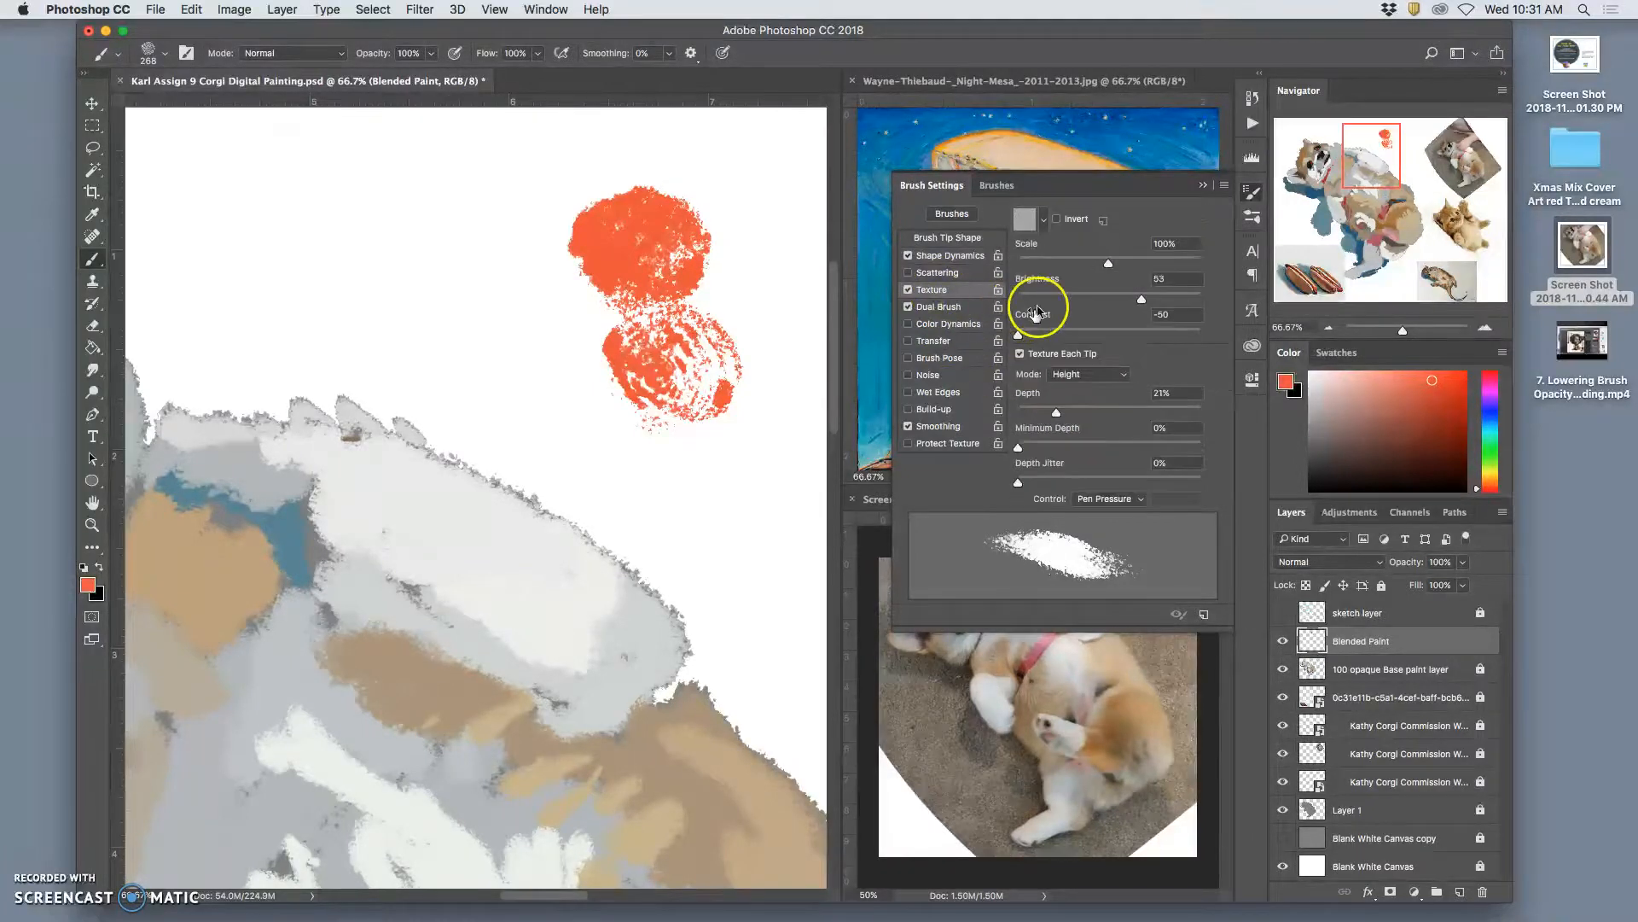
drag(1108, 262, 1080, 262)
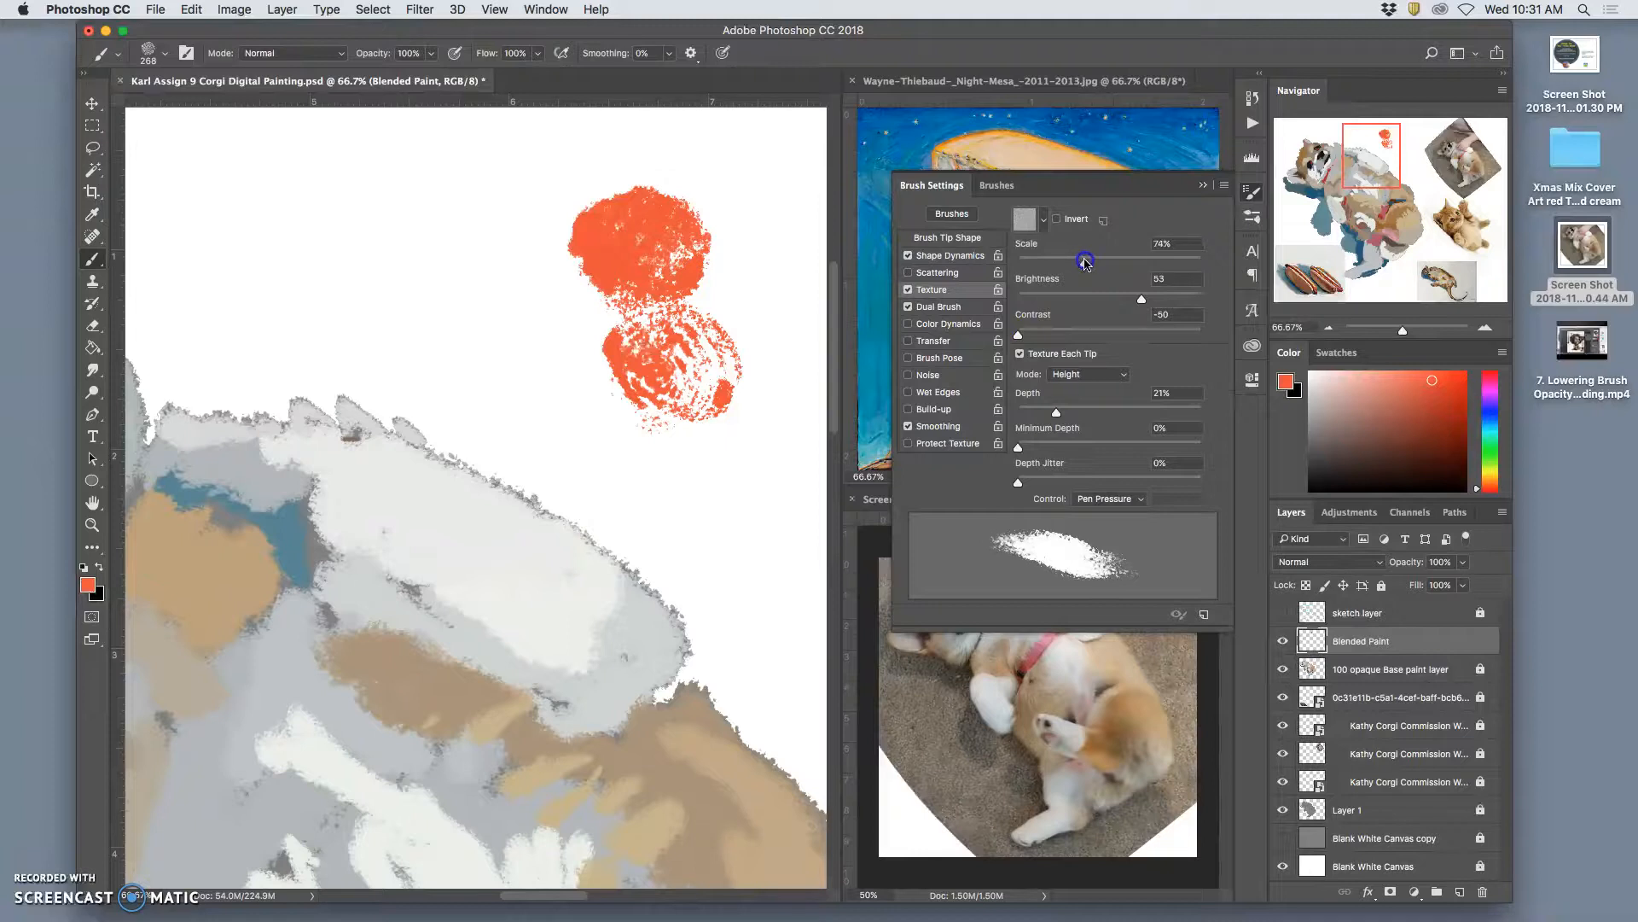
drag(1056, 412, 1049, 414)
Paint a broad diagonal test stroke beside the dabs, and undo it together with the lower test dab.
mouse_move(764, 581)
mouse_down()
mouse_move(584, 401)
mouse_move(525, 350)
mouse_up()
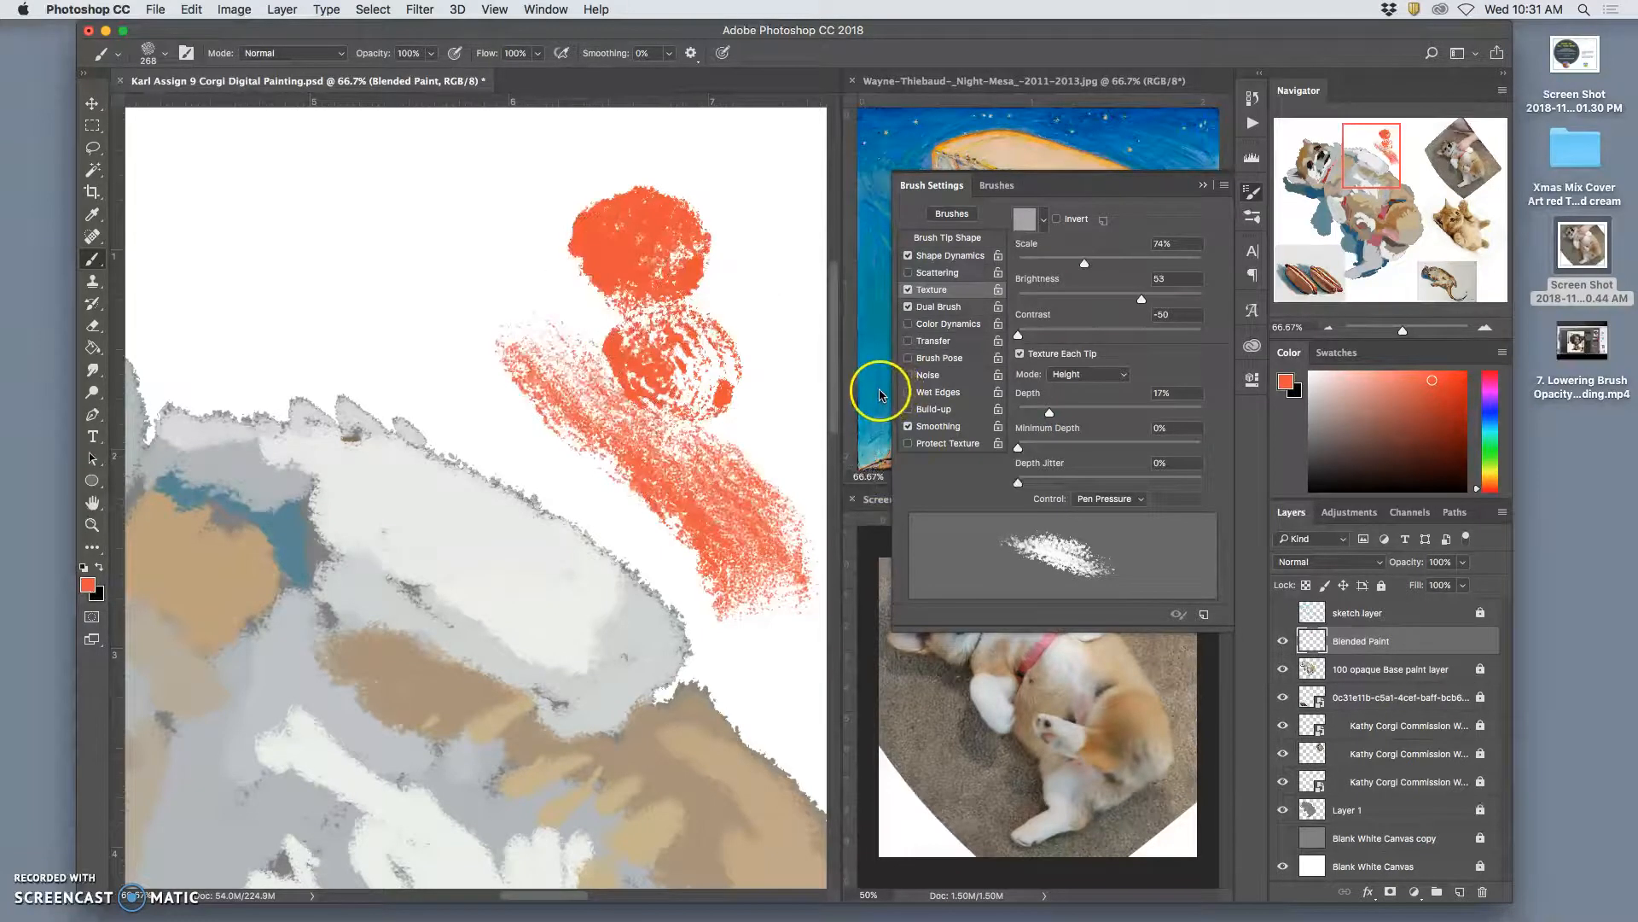
key(super+alt+z)
key(super+alt+z)
Set the texture depth to 20%, minimum depth to 8% and depth jitter to 7%, and close the brush settings.
drag(1051, 416, 1054, 415)
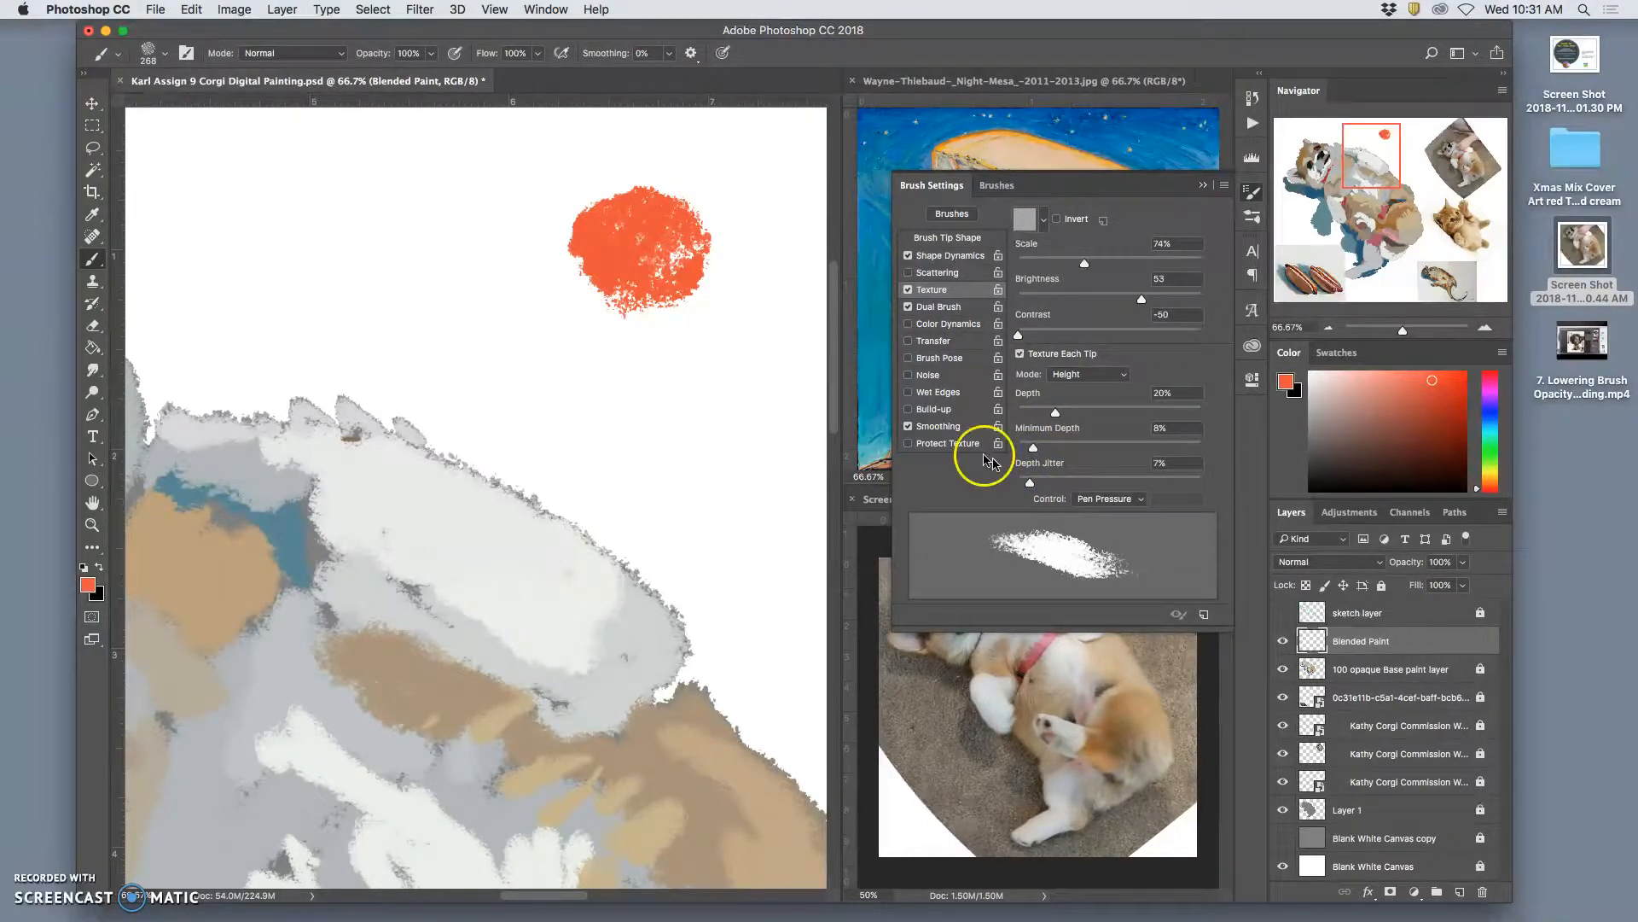
click(1193, 186)
Lasso and delete the remaining orange-red test dab, clear the selection, and return to the Brush tool.
key(super+minus)
key(super+minus)
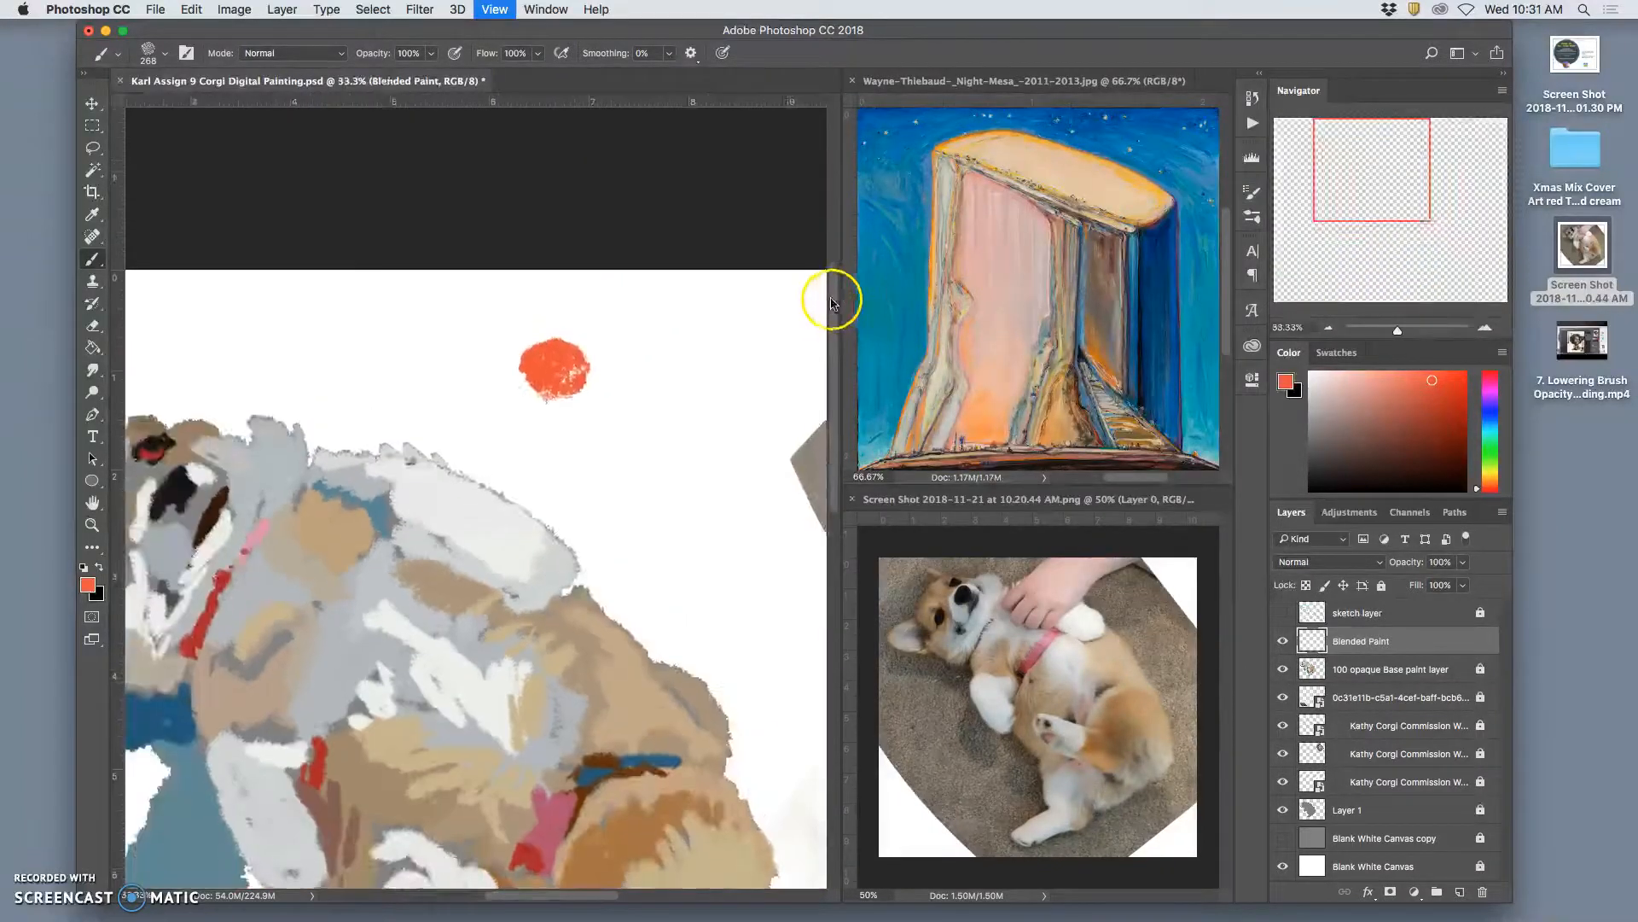
key(super+minus)
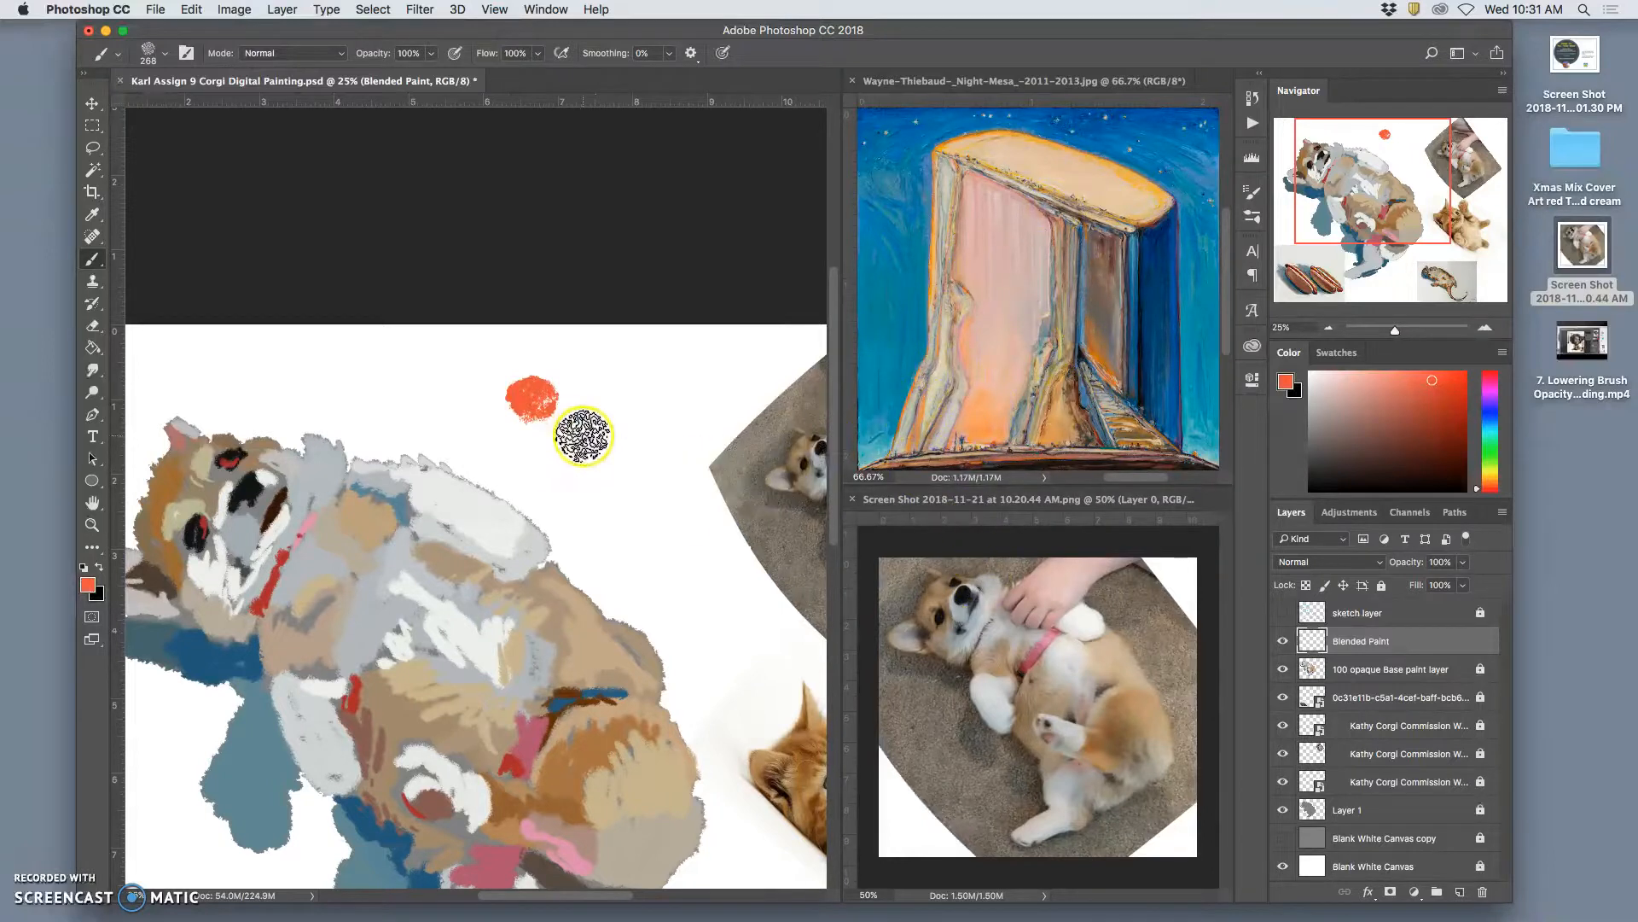
click(96, 147)
mouse_move(507, 352)
mouse_down()
mouse_move(563, 455)
mouse_move(546, 350)
mouse_up()
key(Delete)
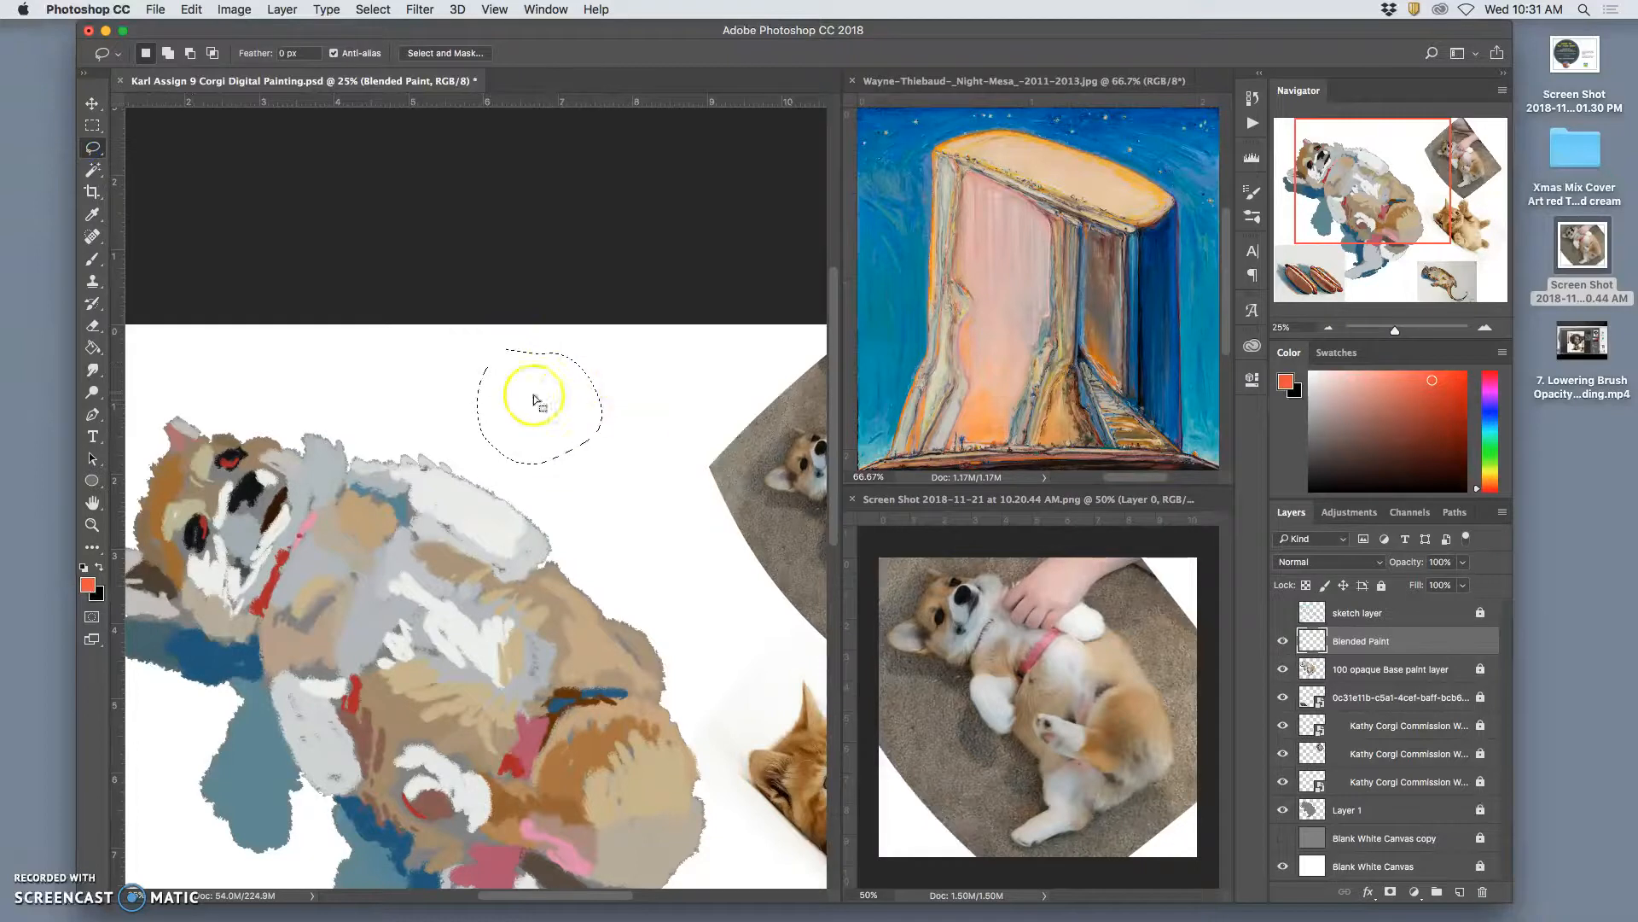
key(super+d)
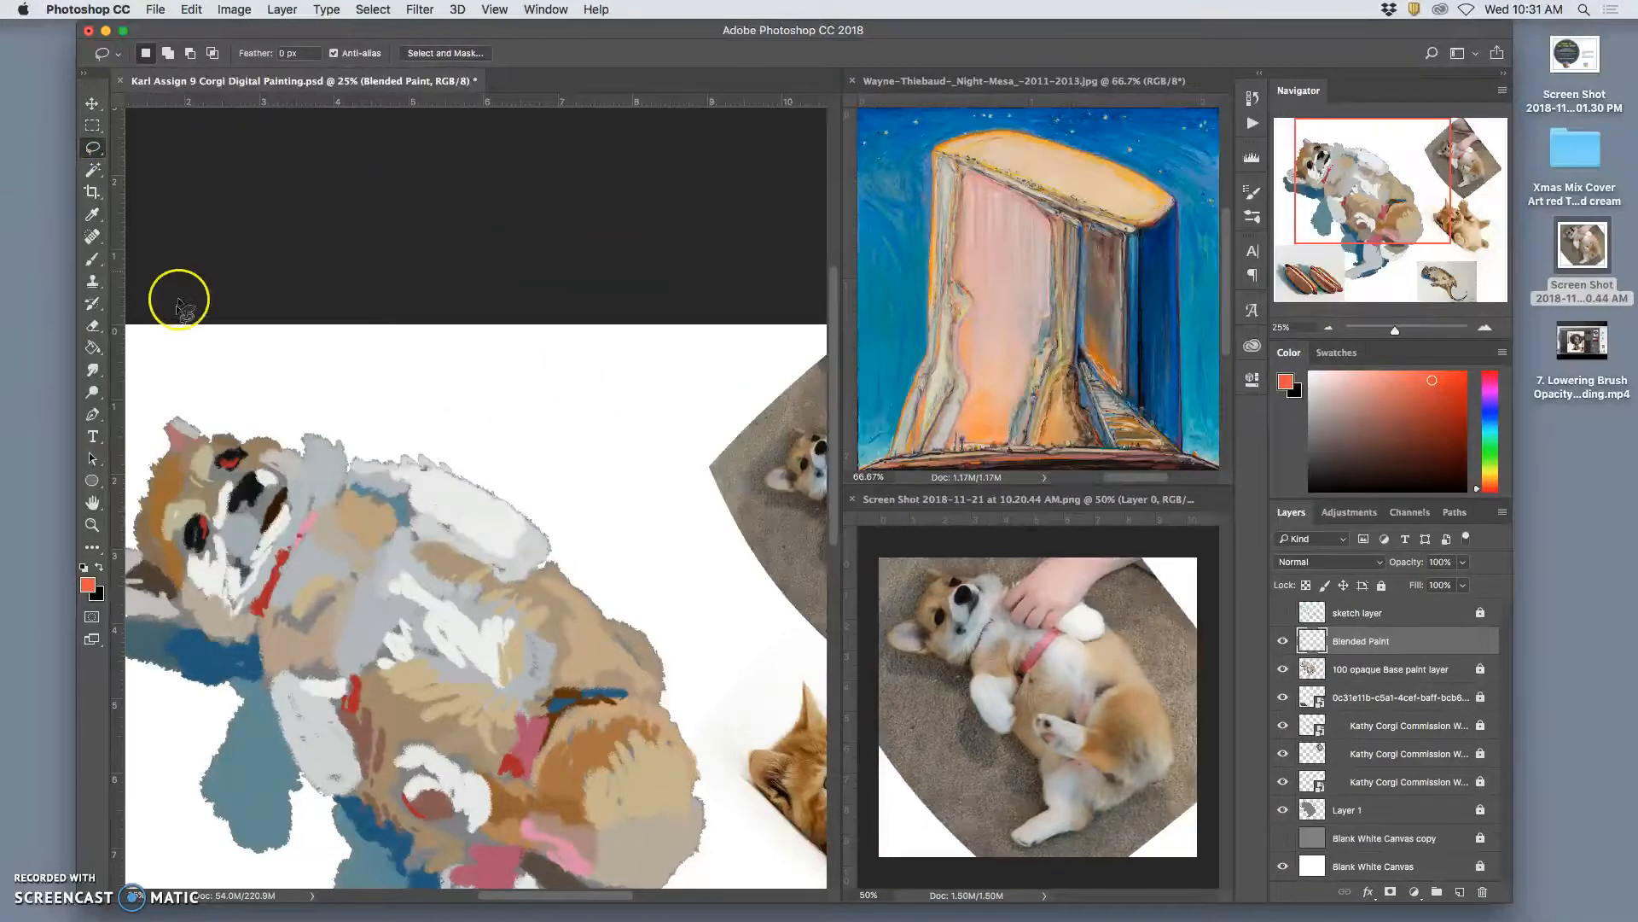
mouse_move(472, 391)
mouse_down()
mouse_move(555, 182)
mouse_move(591, 213)
mouse_up()
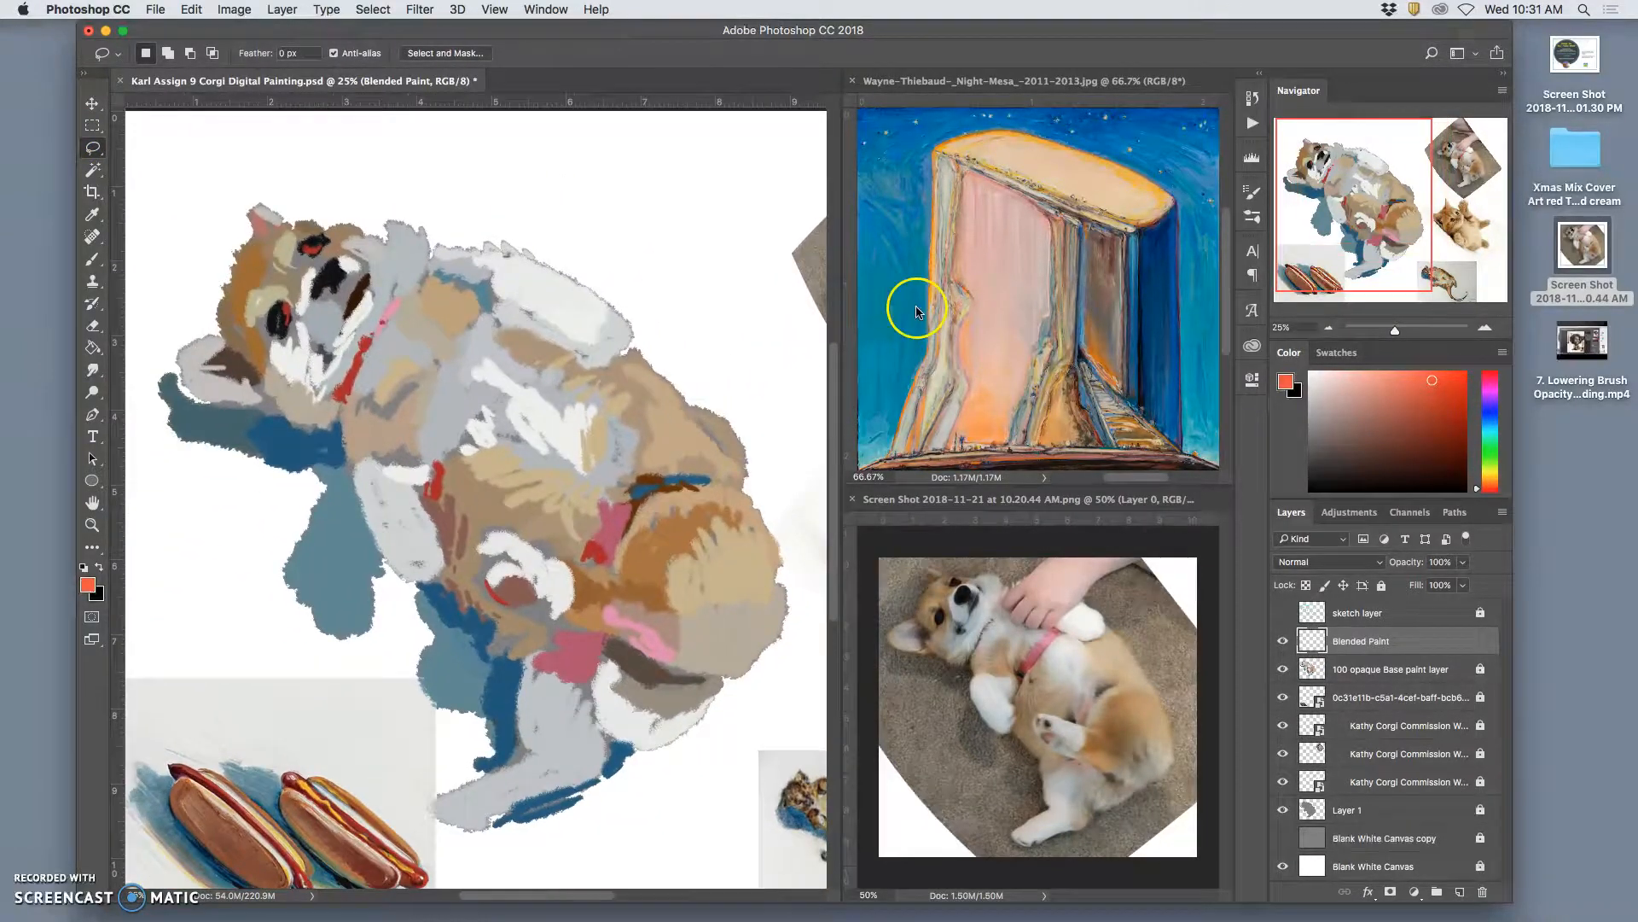
click(92, 259)
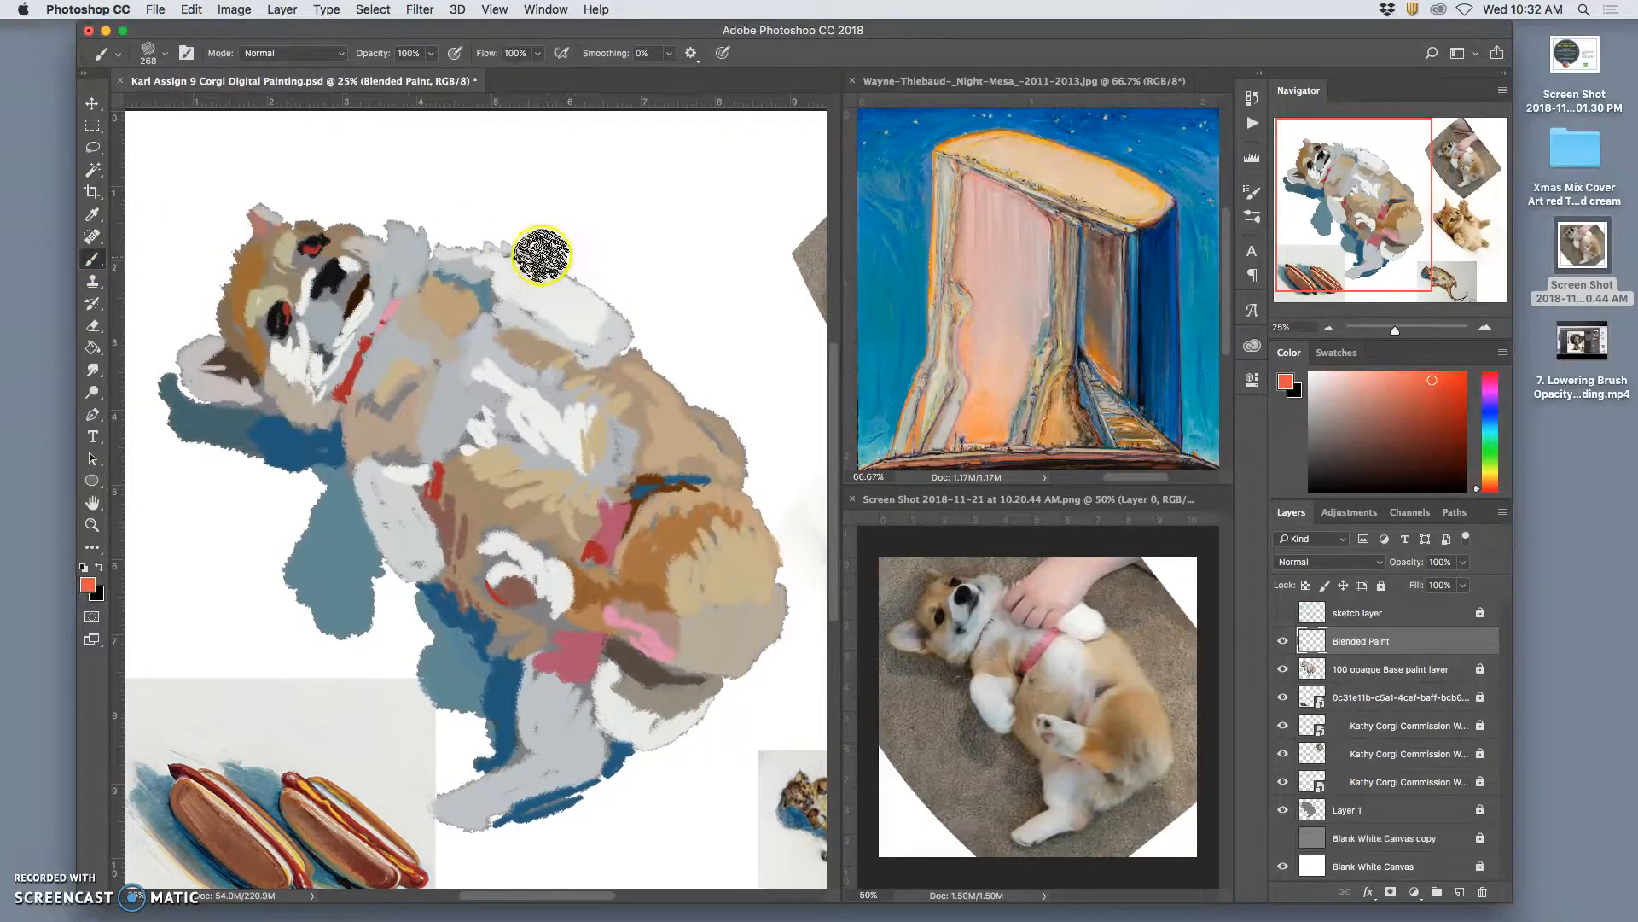
Set the brush size to 99 px, sample dark brown from the mesa painting and shade the corgi's neck beside the red collar.
click(167, 55)
drag(205, 103, 219, 105)
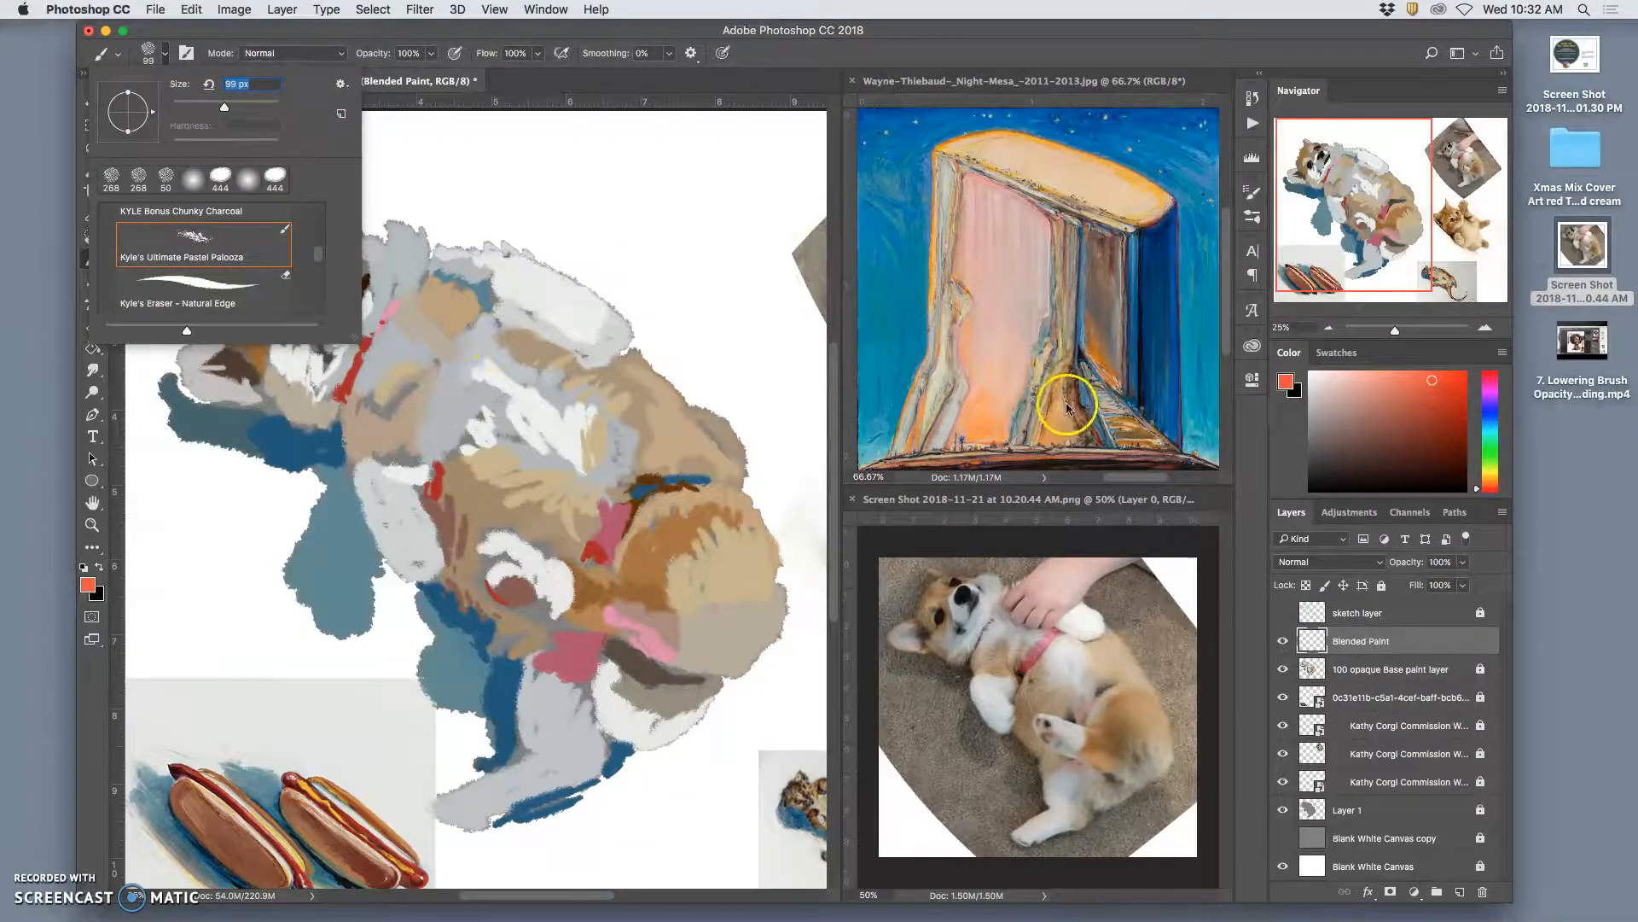
alt+click(1093, 405)
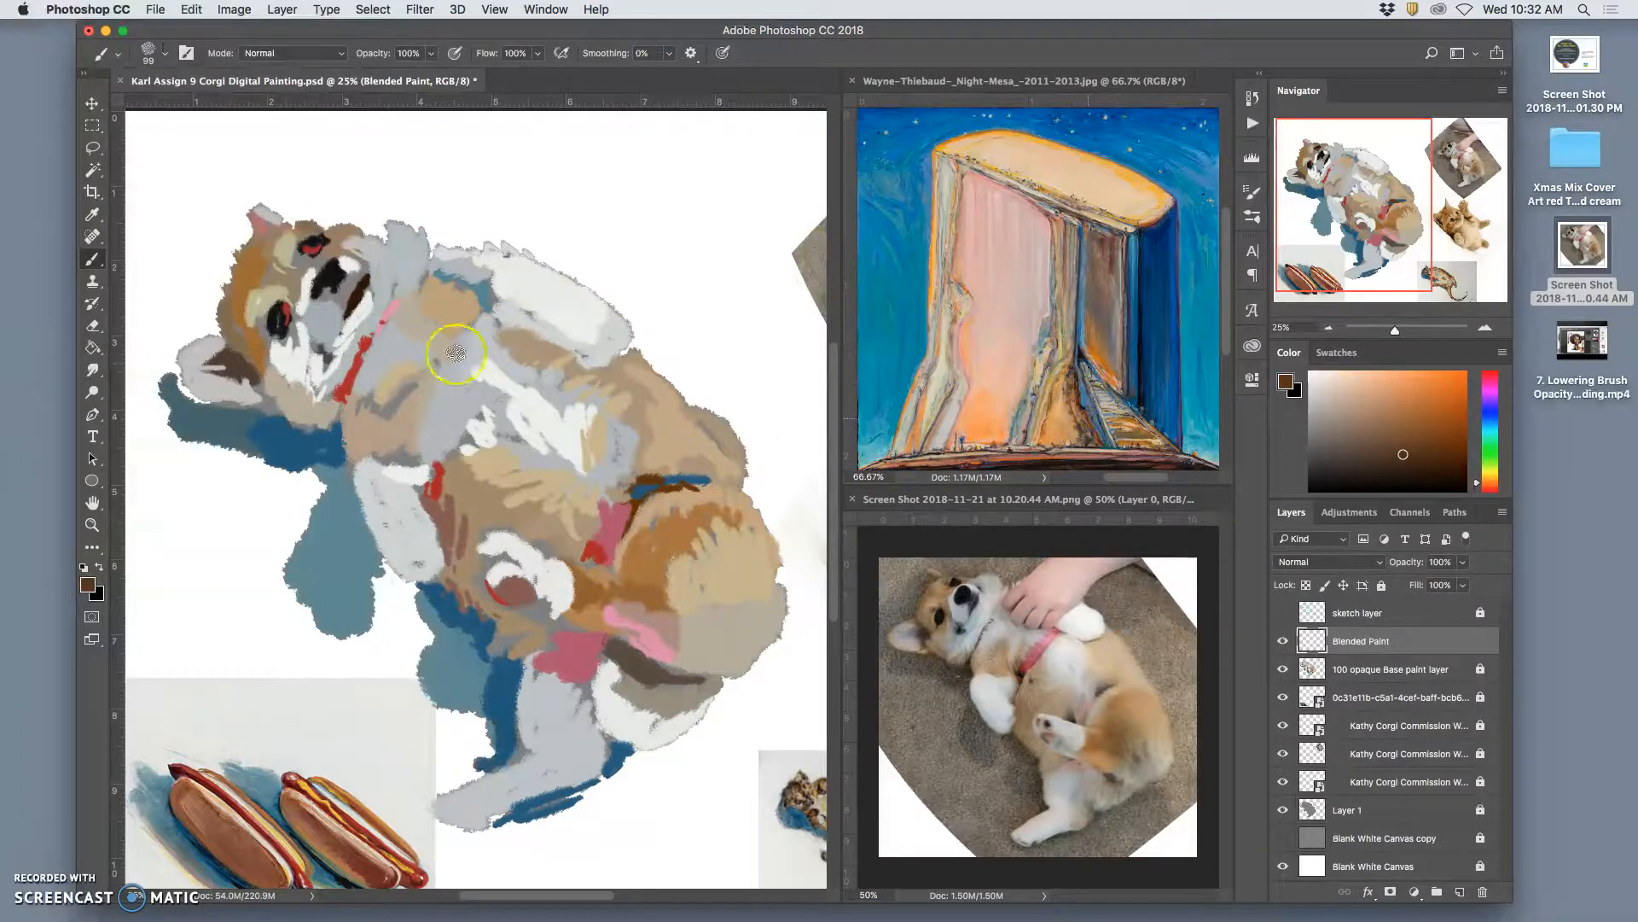
drag(359, 393, 357, 395)
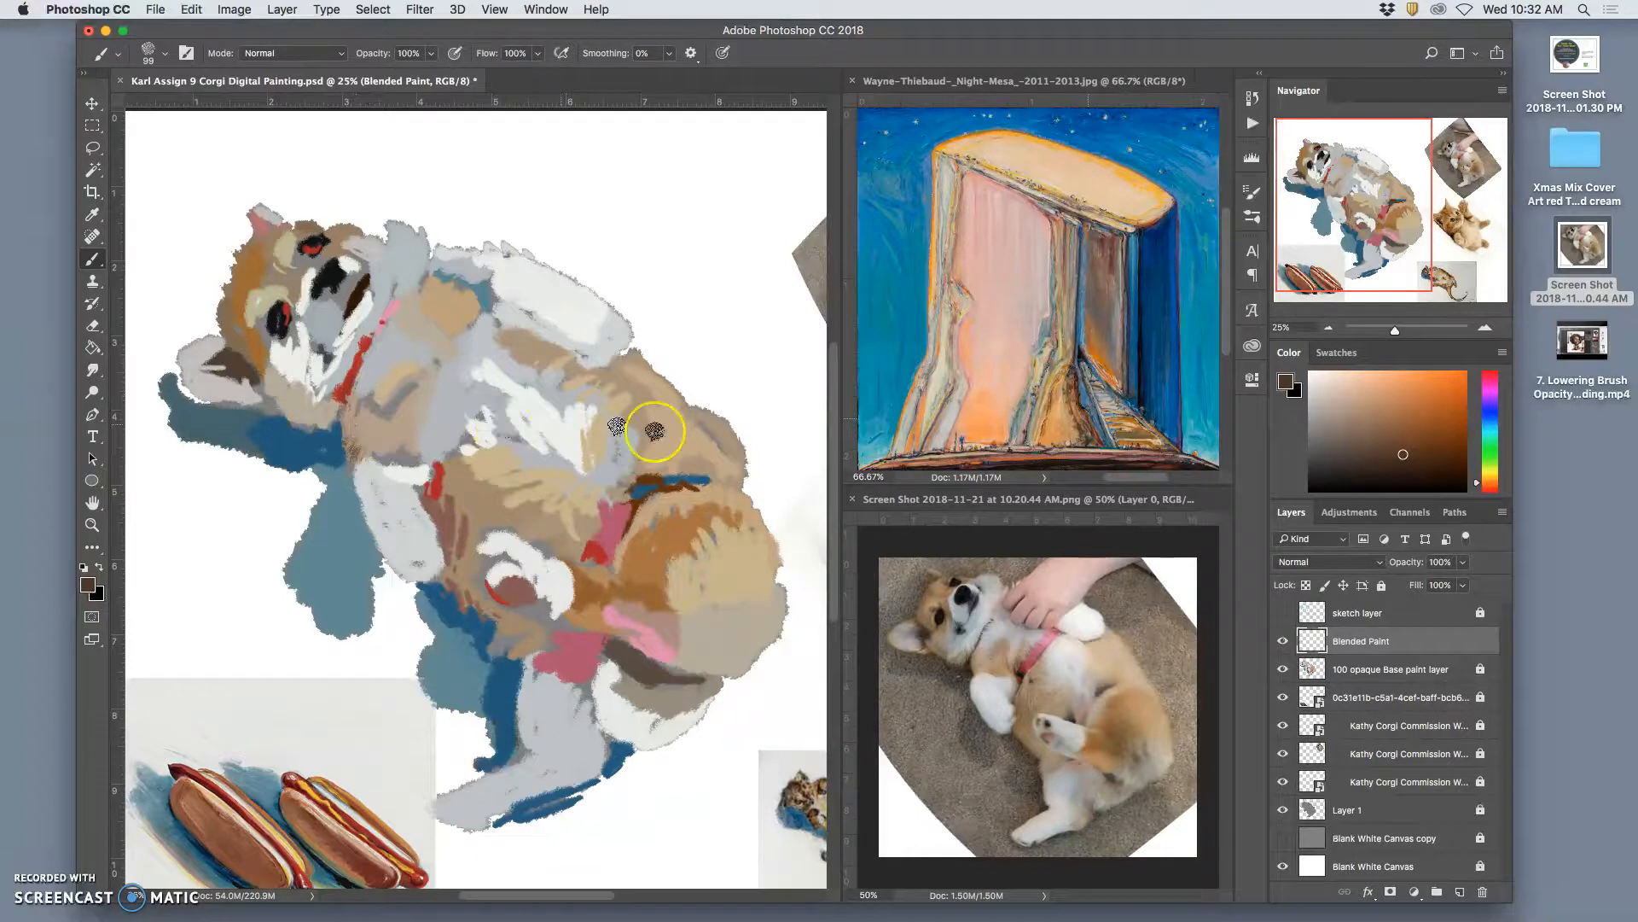
Blend the photo's collar pink and carpet tan, plus red sampled from the corgi's upper eye, into its neck and face.
alt+click(1035, 656)
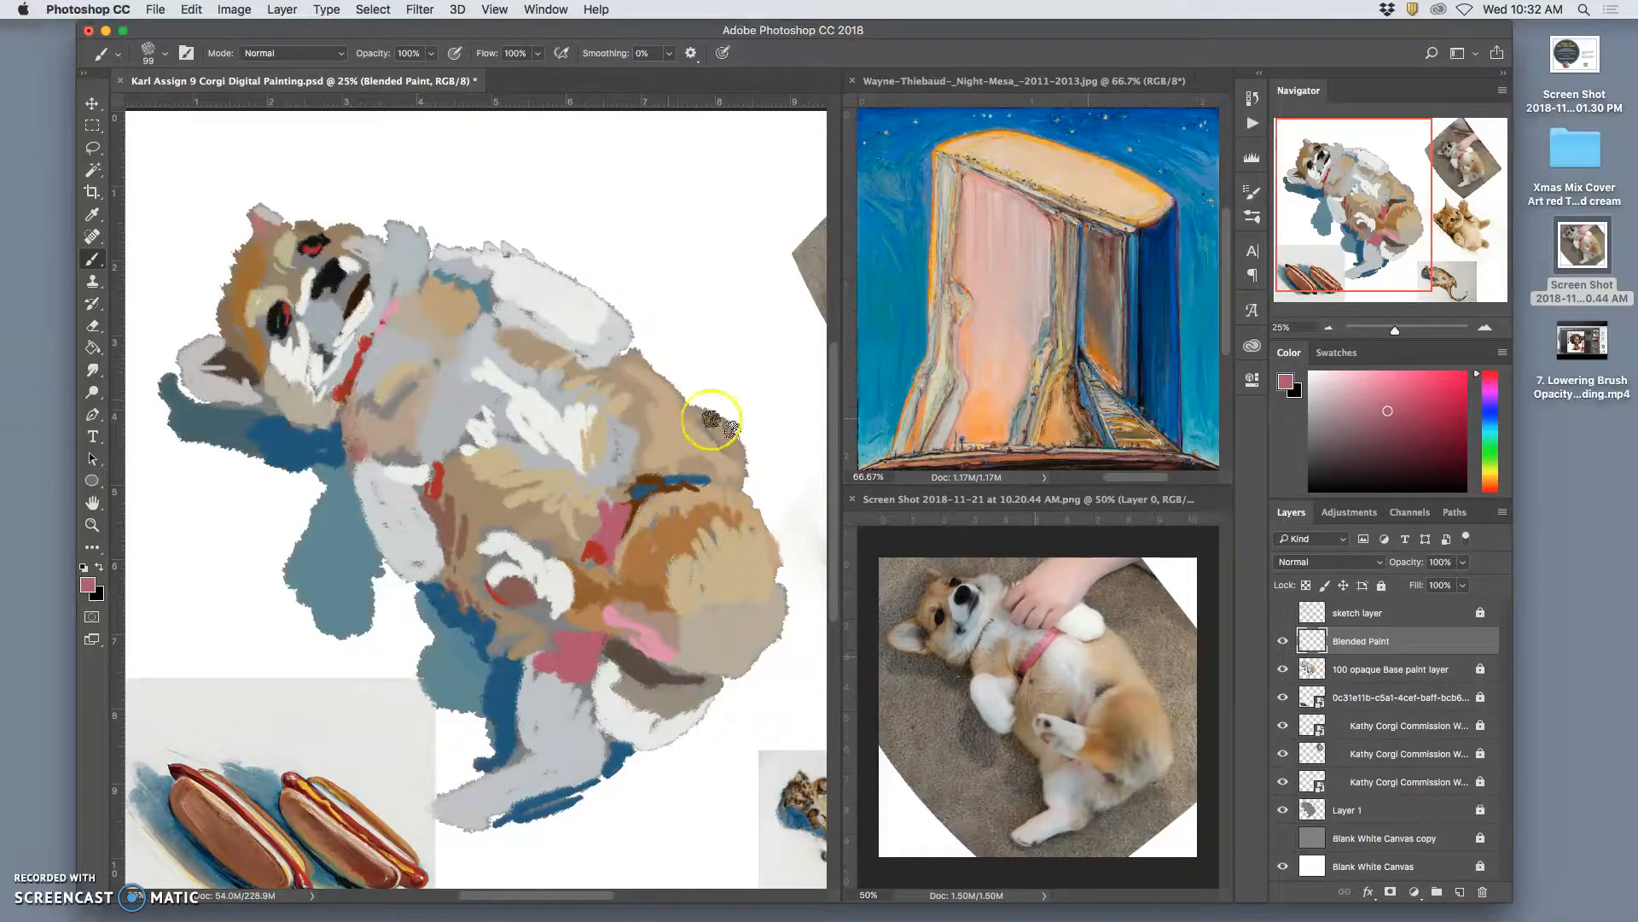
alt+click(939, 601)
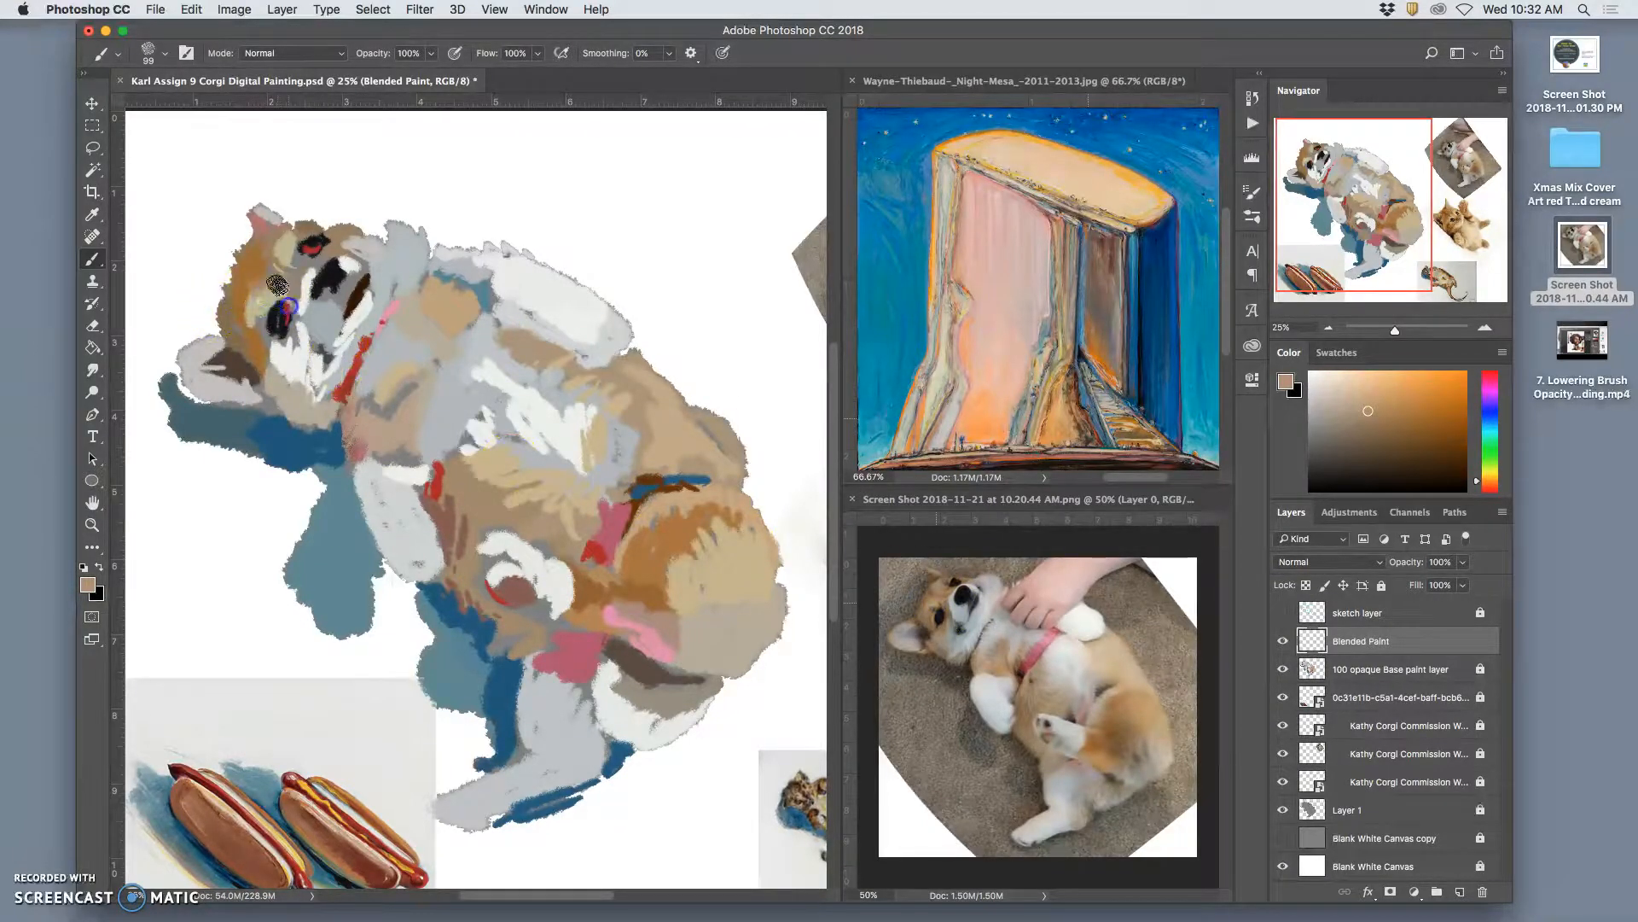
alt+click(310, 249)
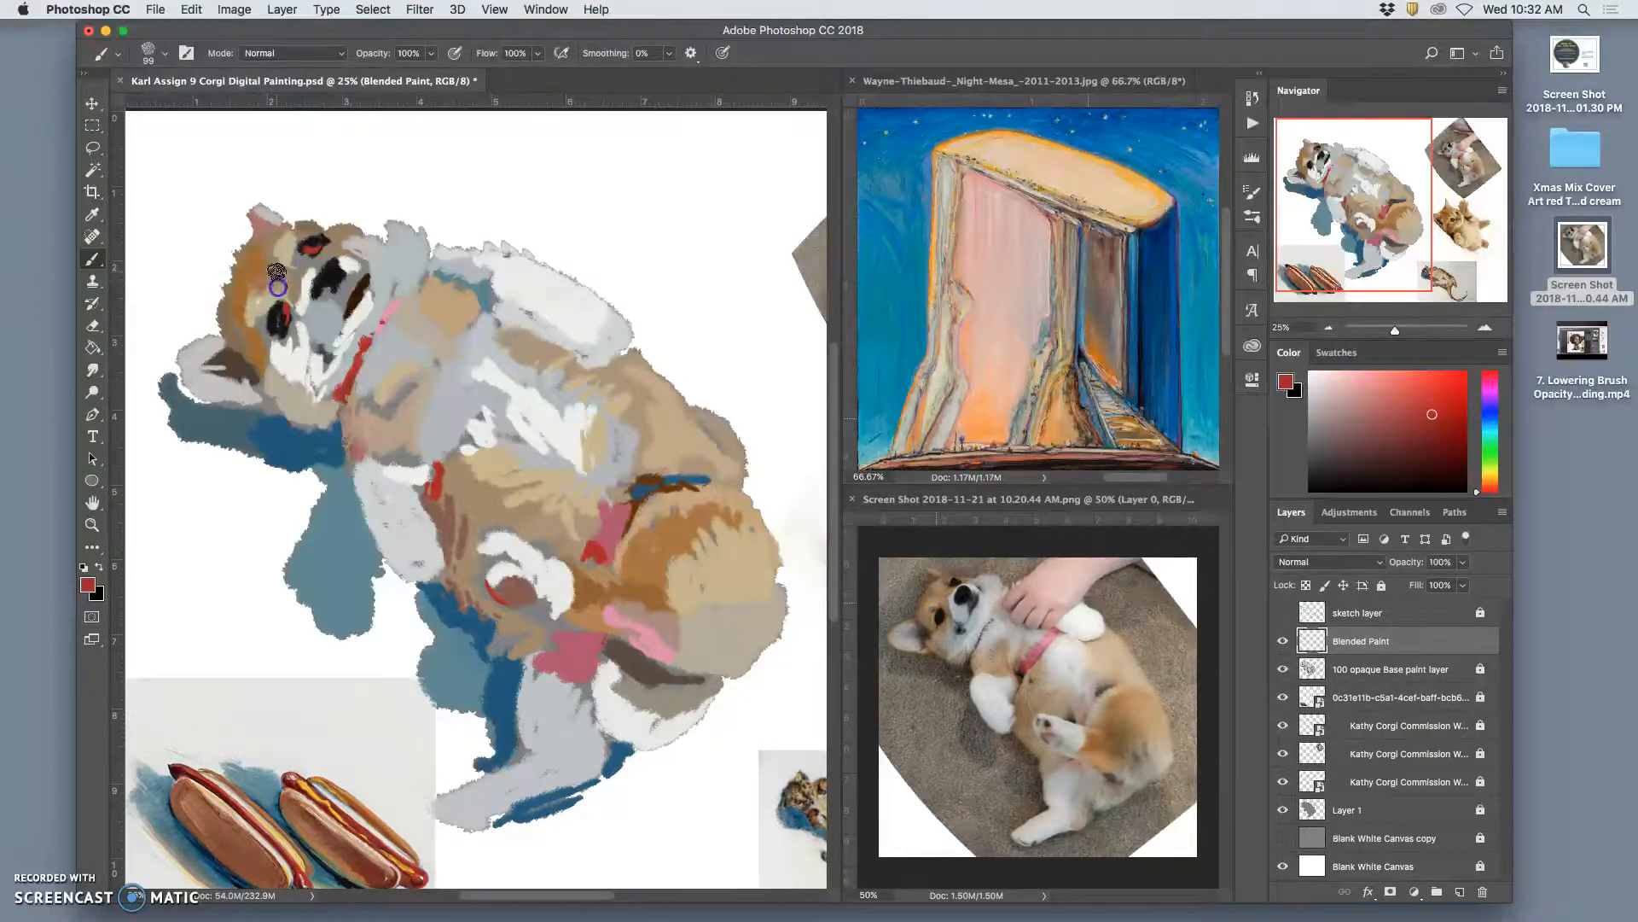
Paint the corgi's nose and mouth with dark blue, orange and light orange from the mesa painting, plus red from the dog's collar.
alt+click(1155, 355)
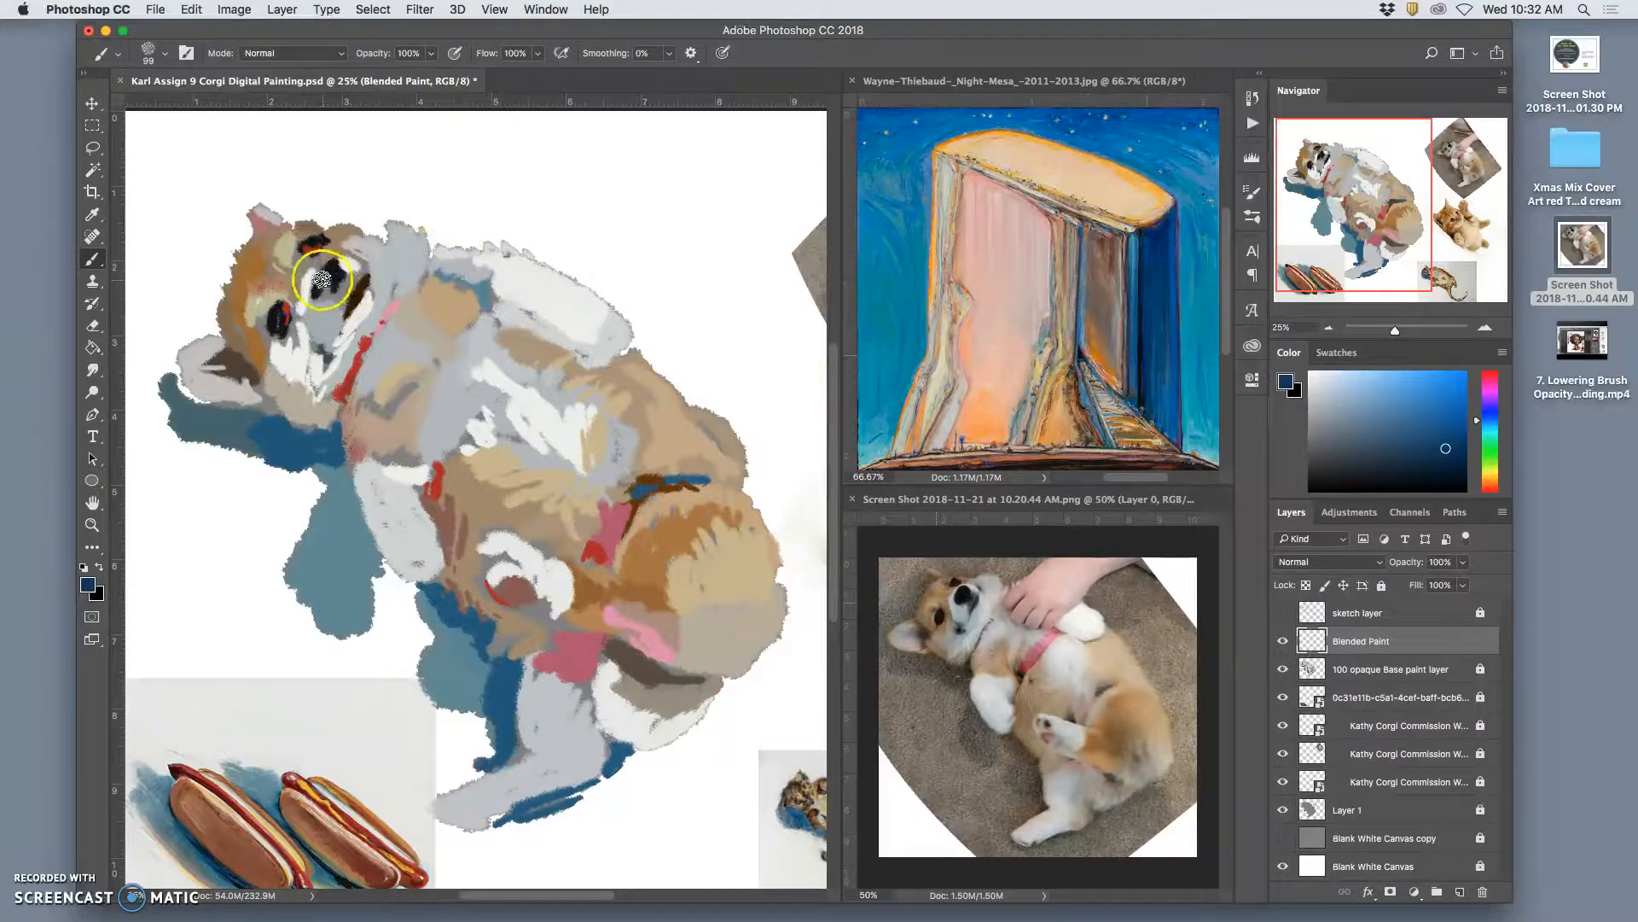
drag(321, 282, 335, 280)
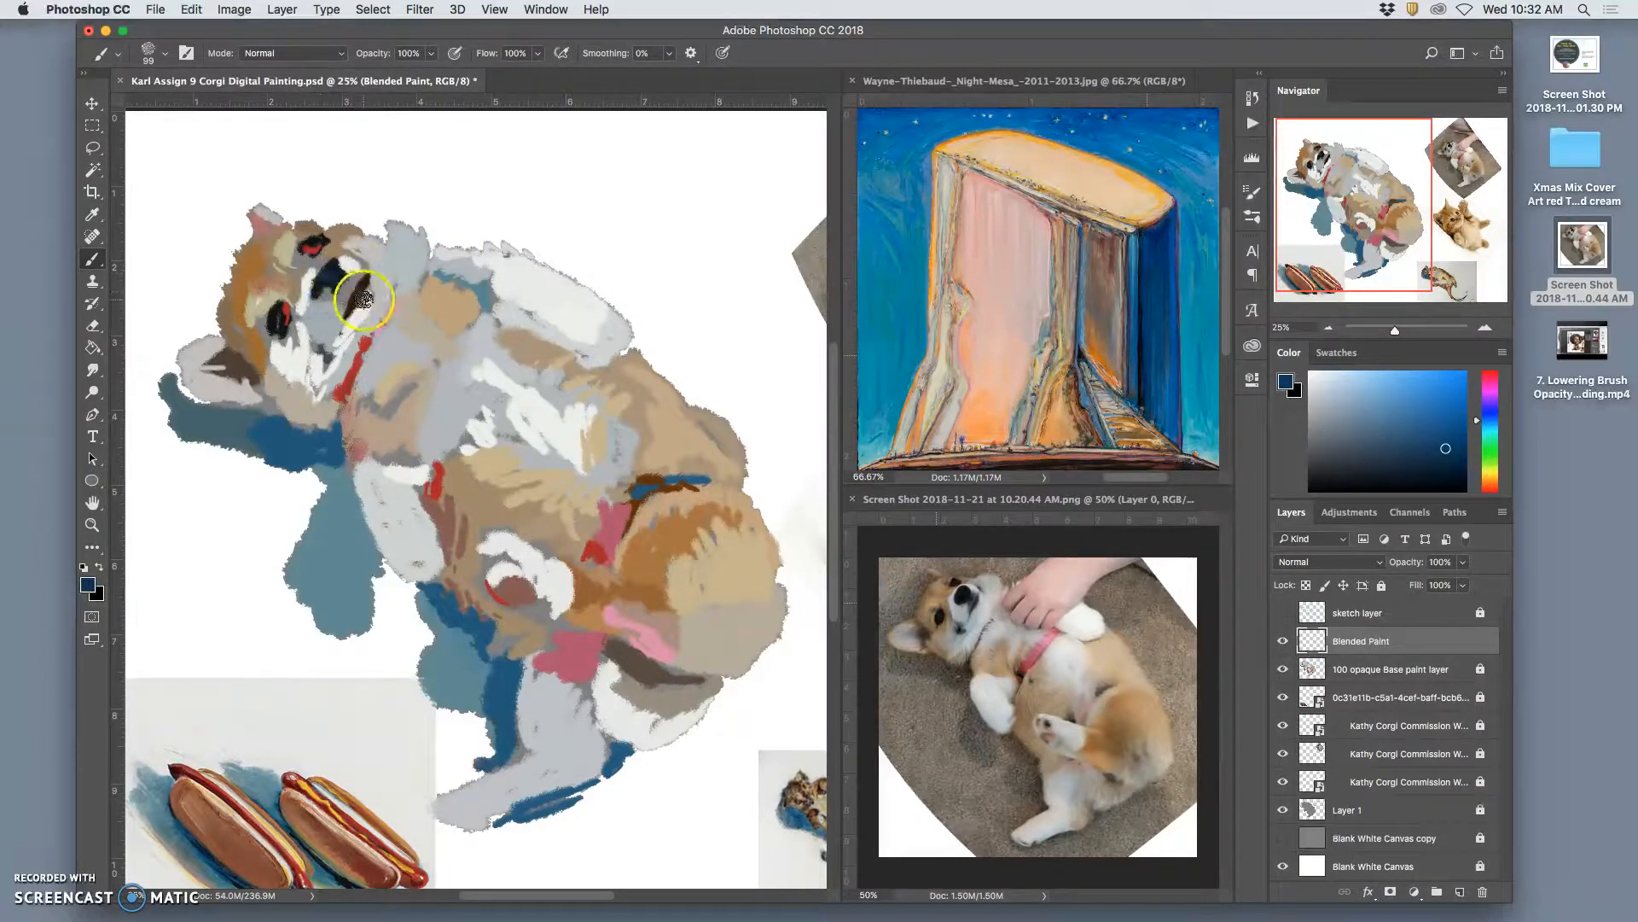
alt+click(356, 358)
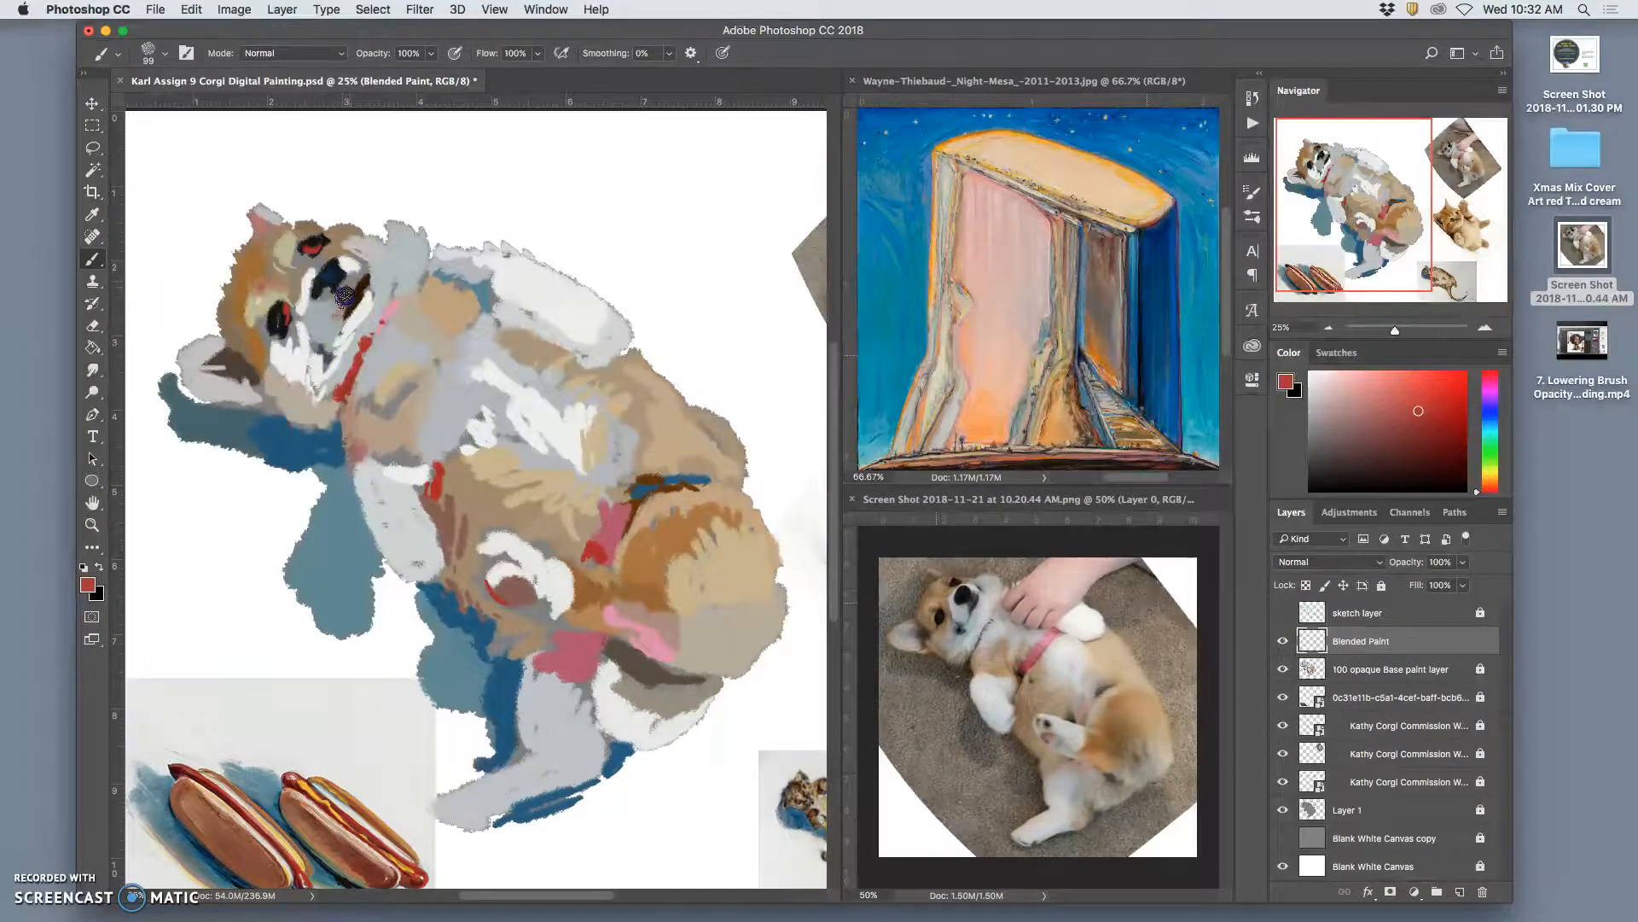
alt+click(1098, 357)
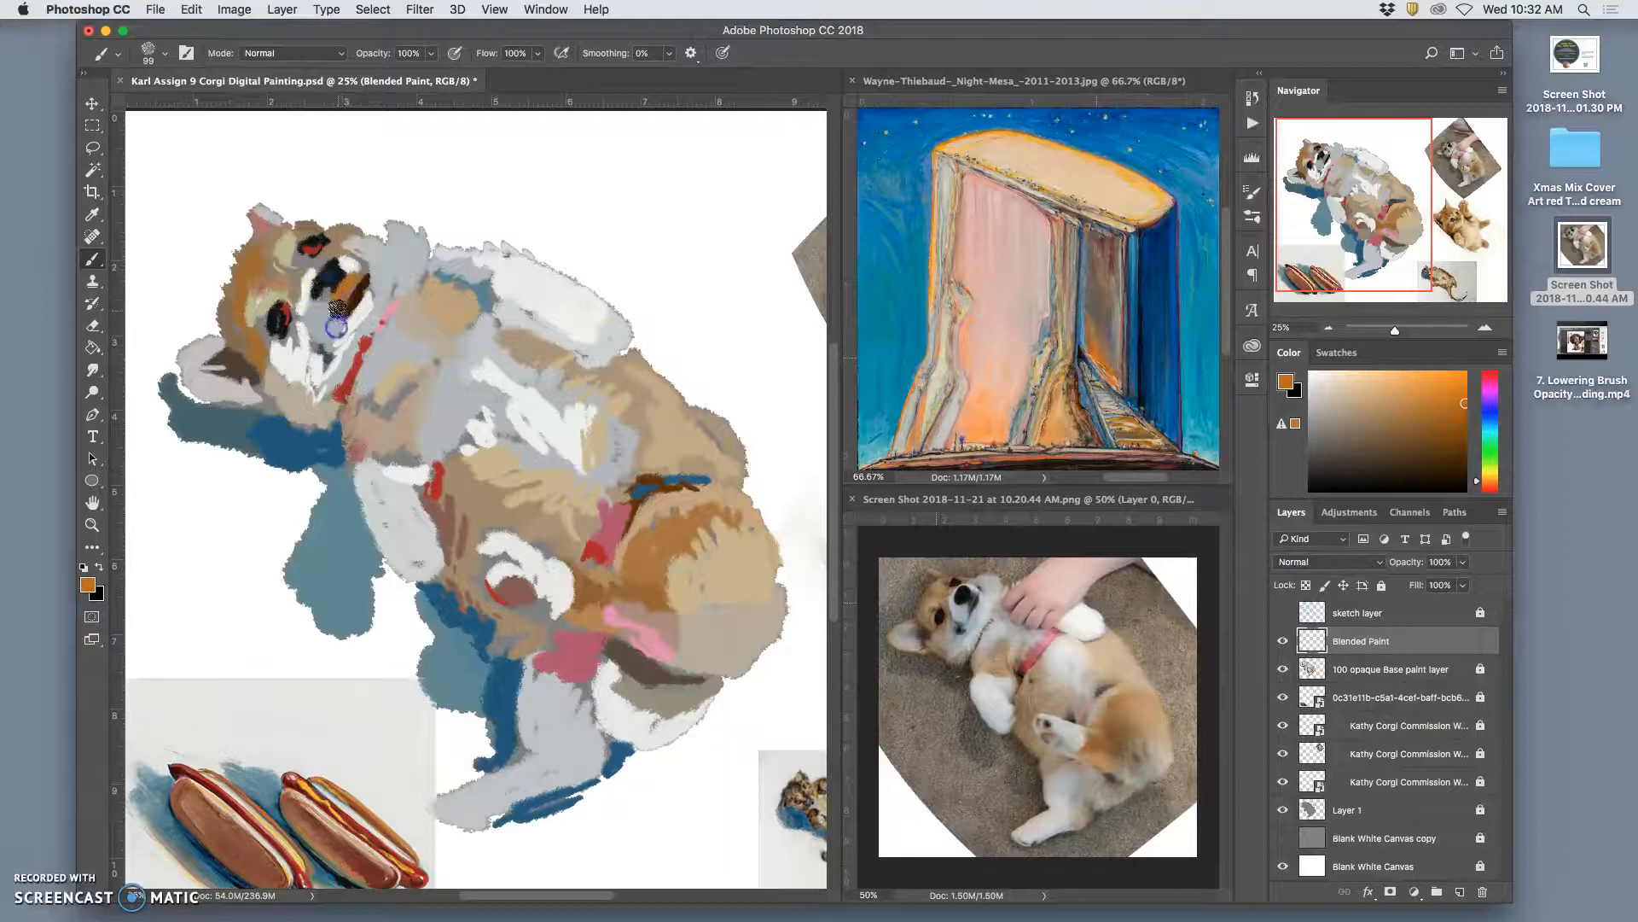
alt+click(974, 425)
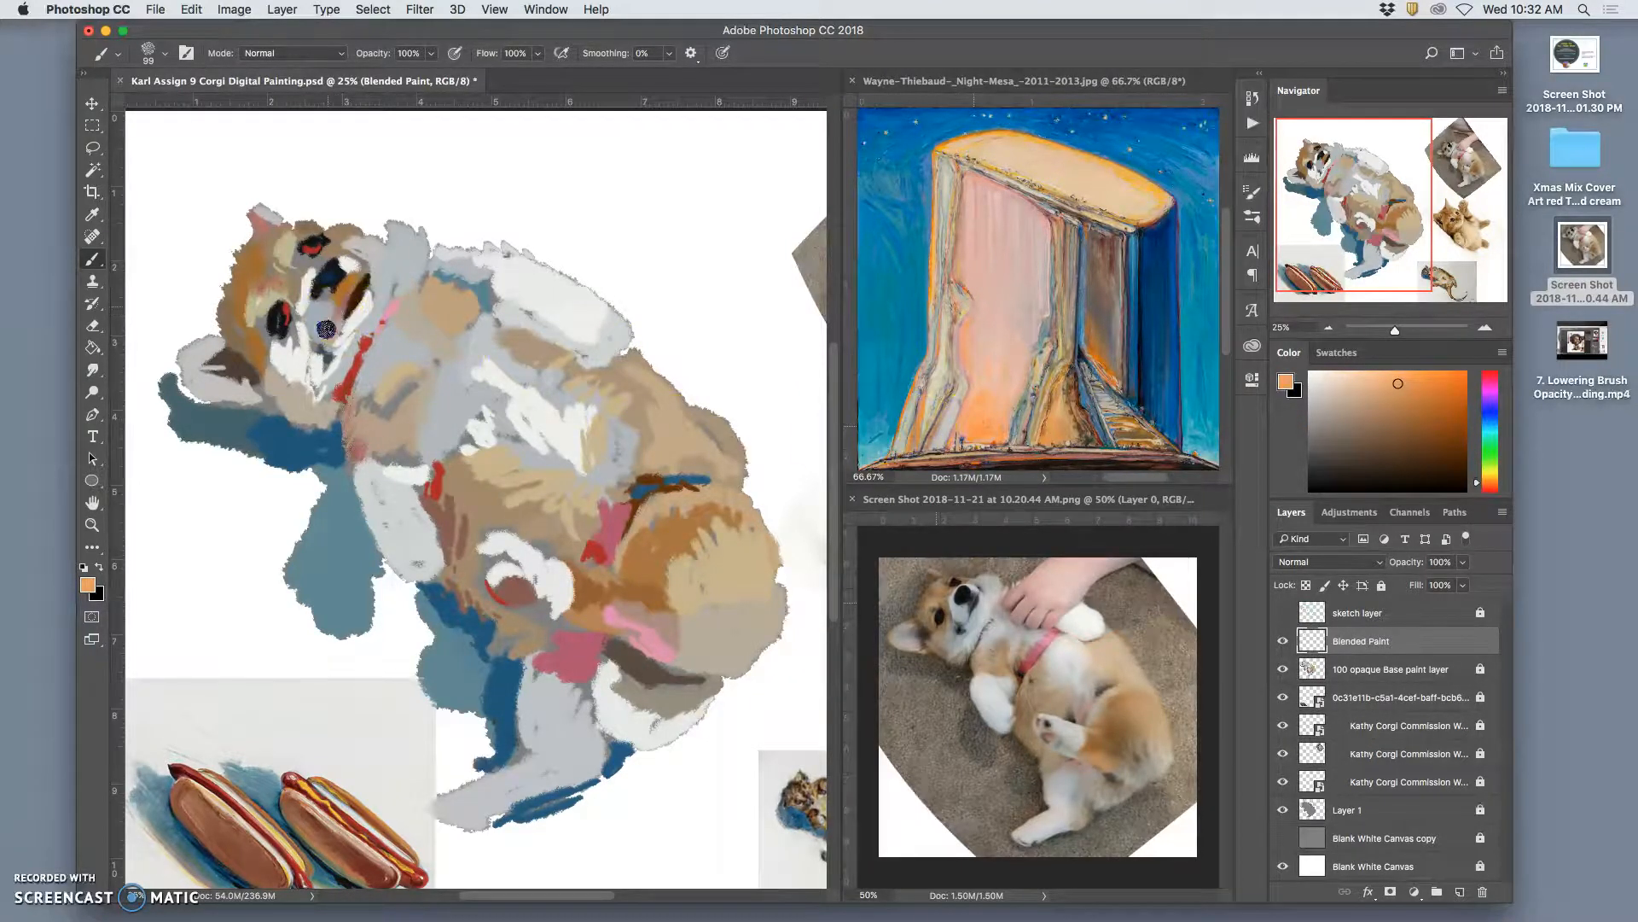
Blend pale peach, grey and cream tones sampled from the mesa painting and the corgi's muzzle around its mouth, cheeks and brow.
alt+click(971, 309)
alt+click(995, 348)
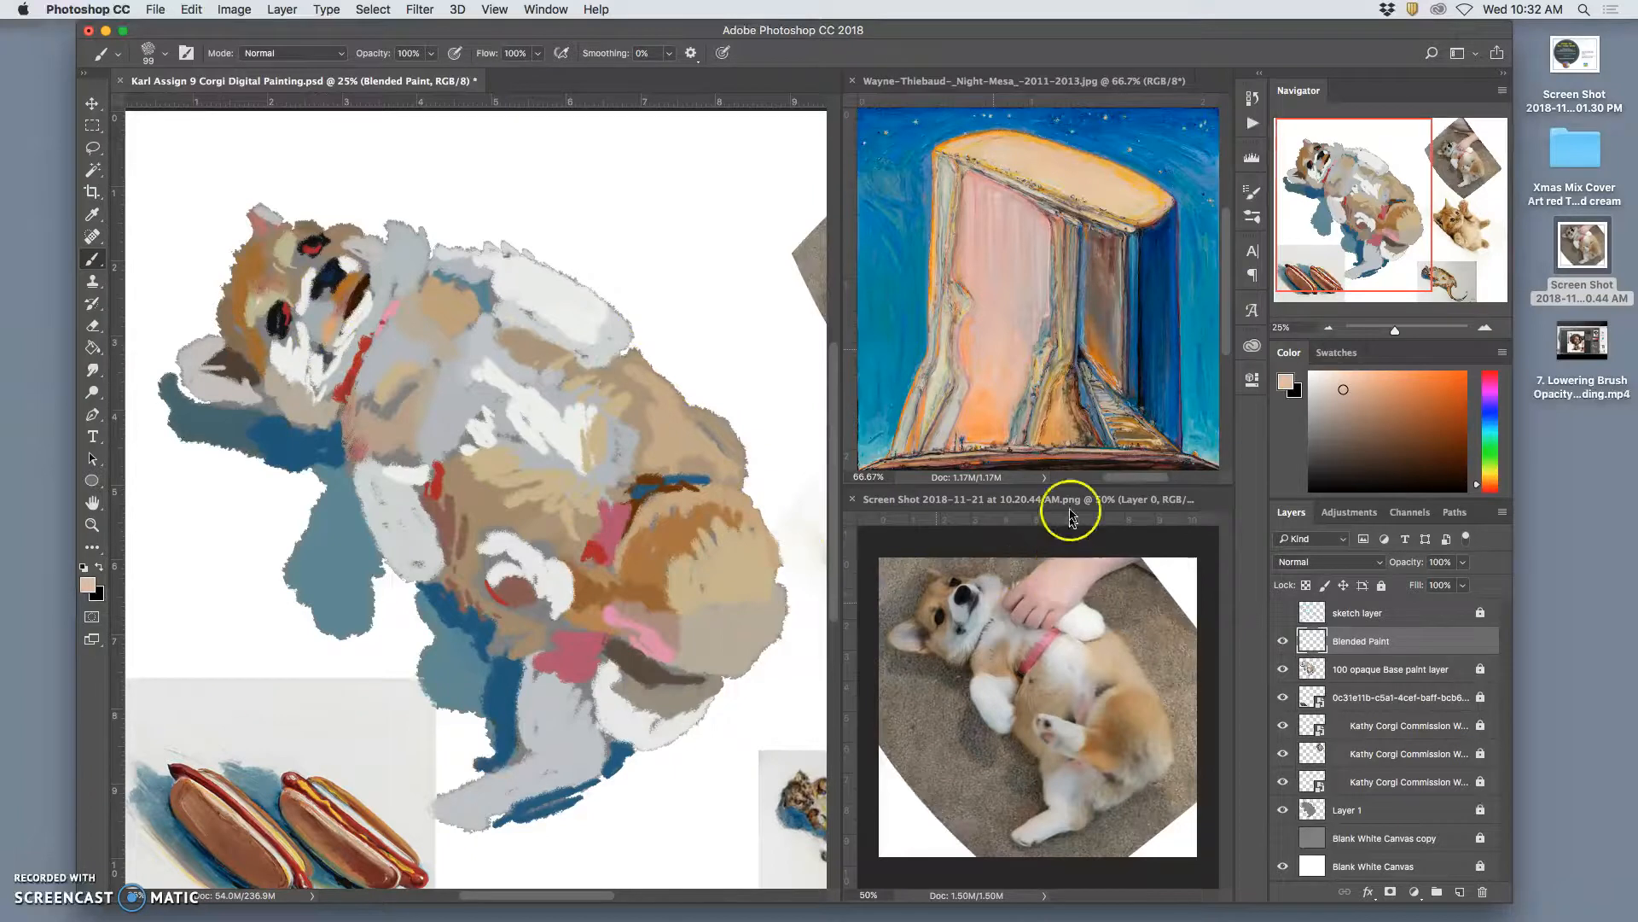
alt+click(944, 429)
alt+click(339, 334)
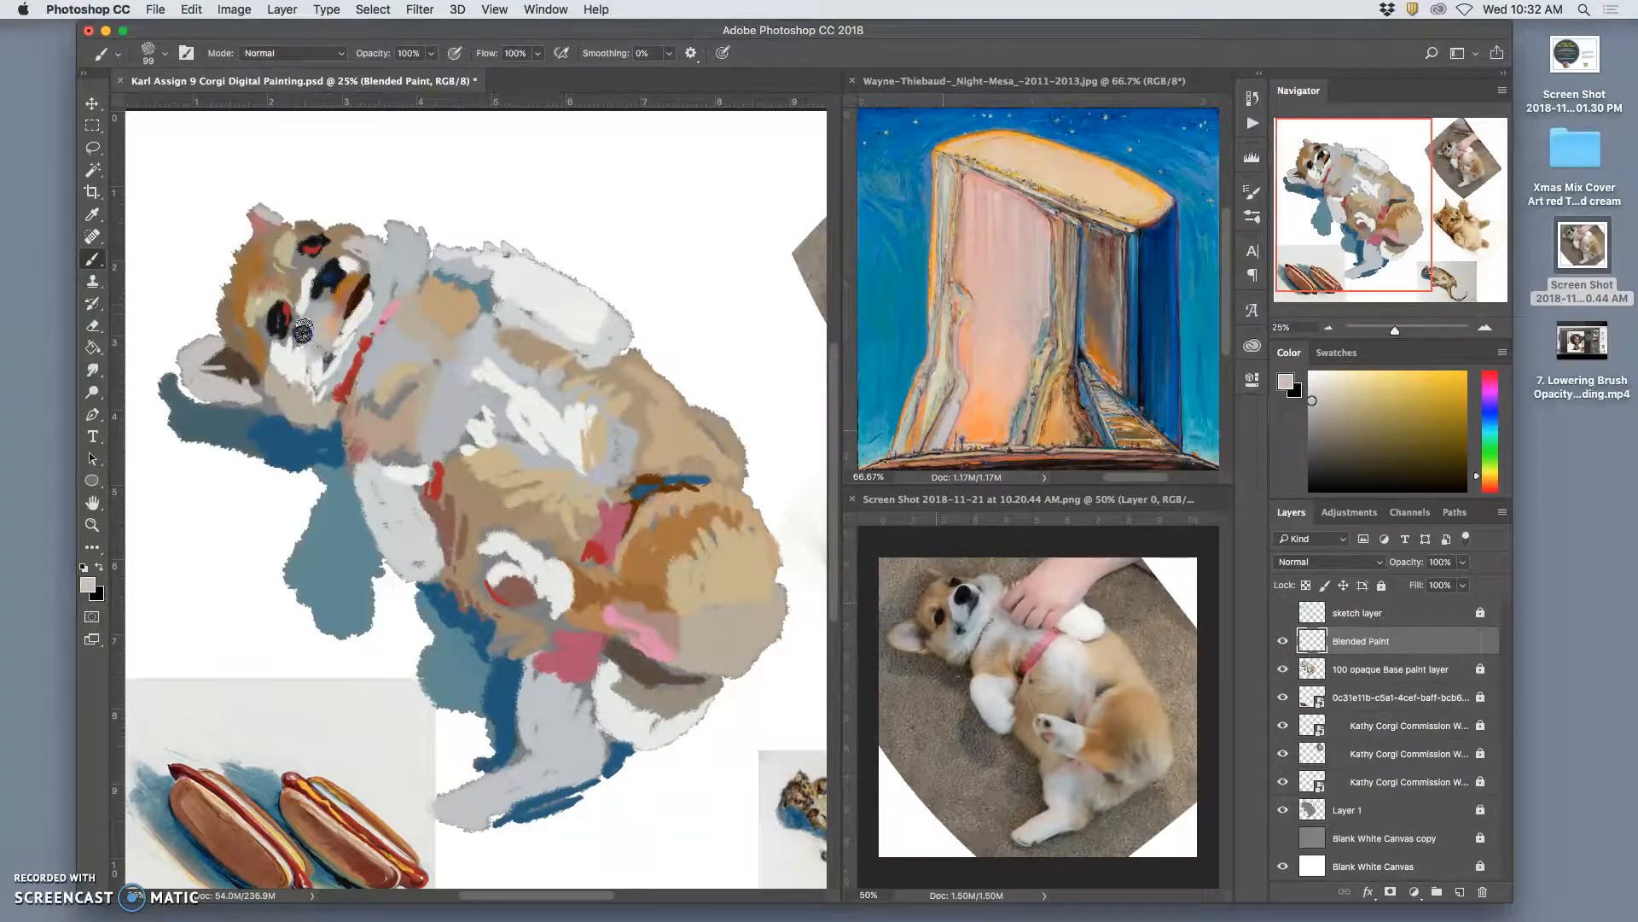
alt+click(938, 384)
mouse_move(392, 316)
mouse_down()
mouse_move(358, 324)
mouse_move(329, 303)
mouse_move(324, 260)
mouse_up()
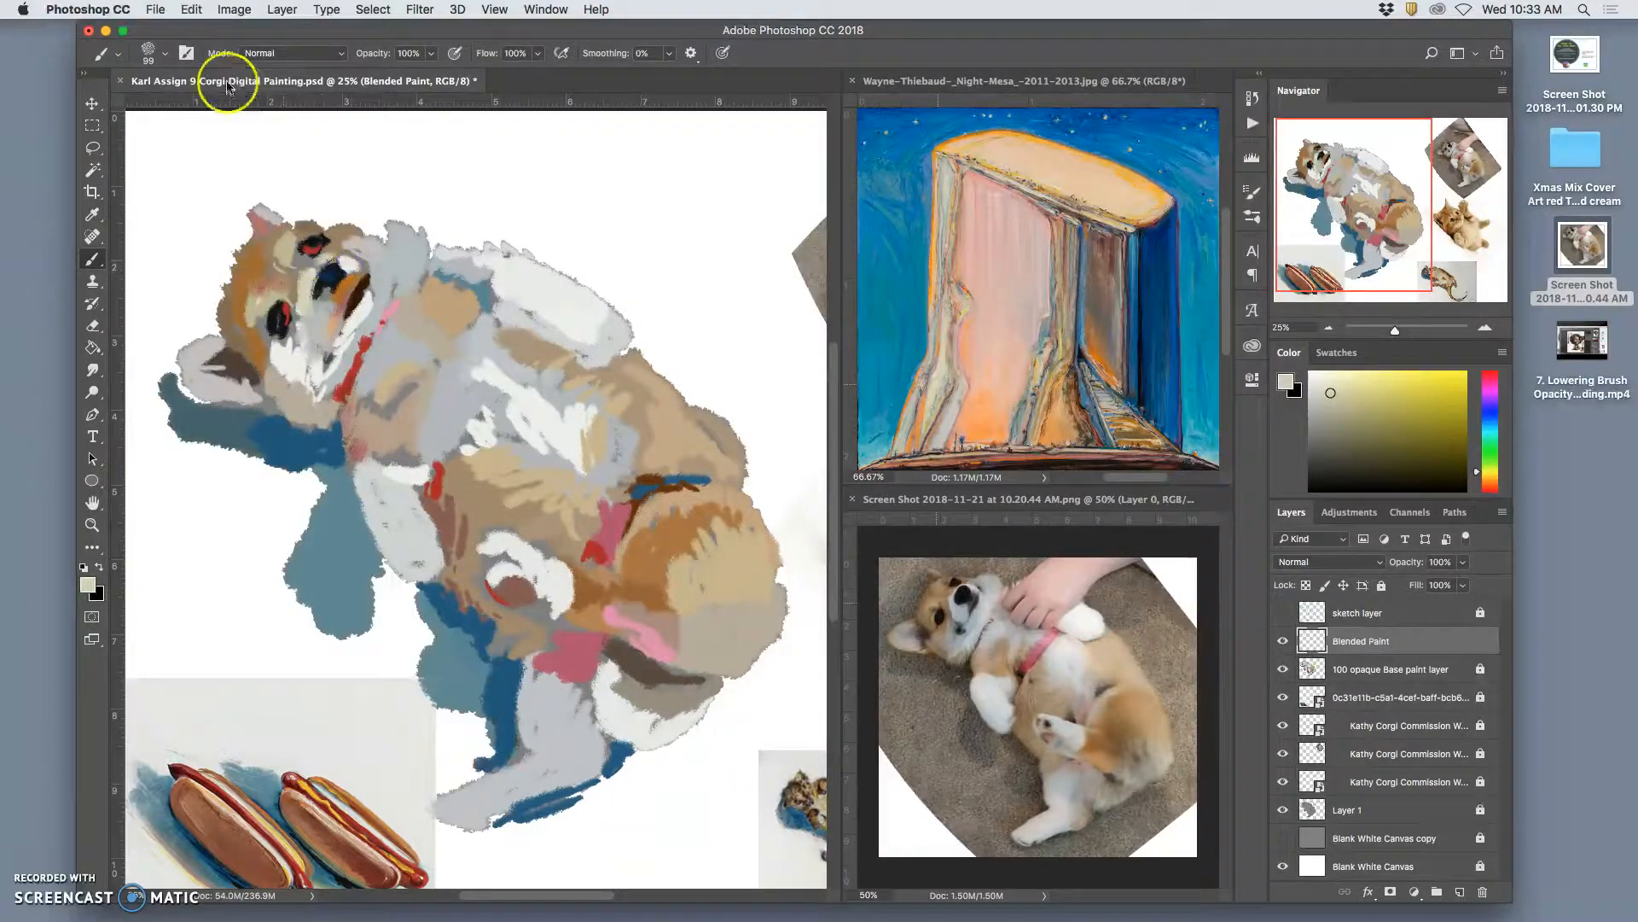
Lower the brush opacity to 49% and blend grey sampled from the muzzle between the corgi's eyes.
click(431, 53)
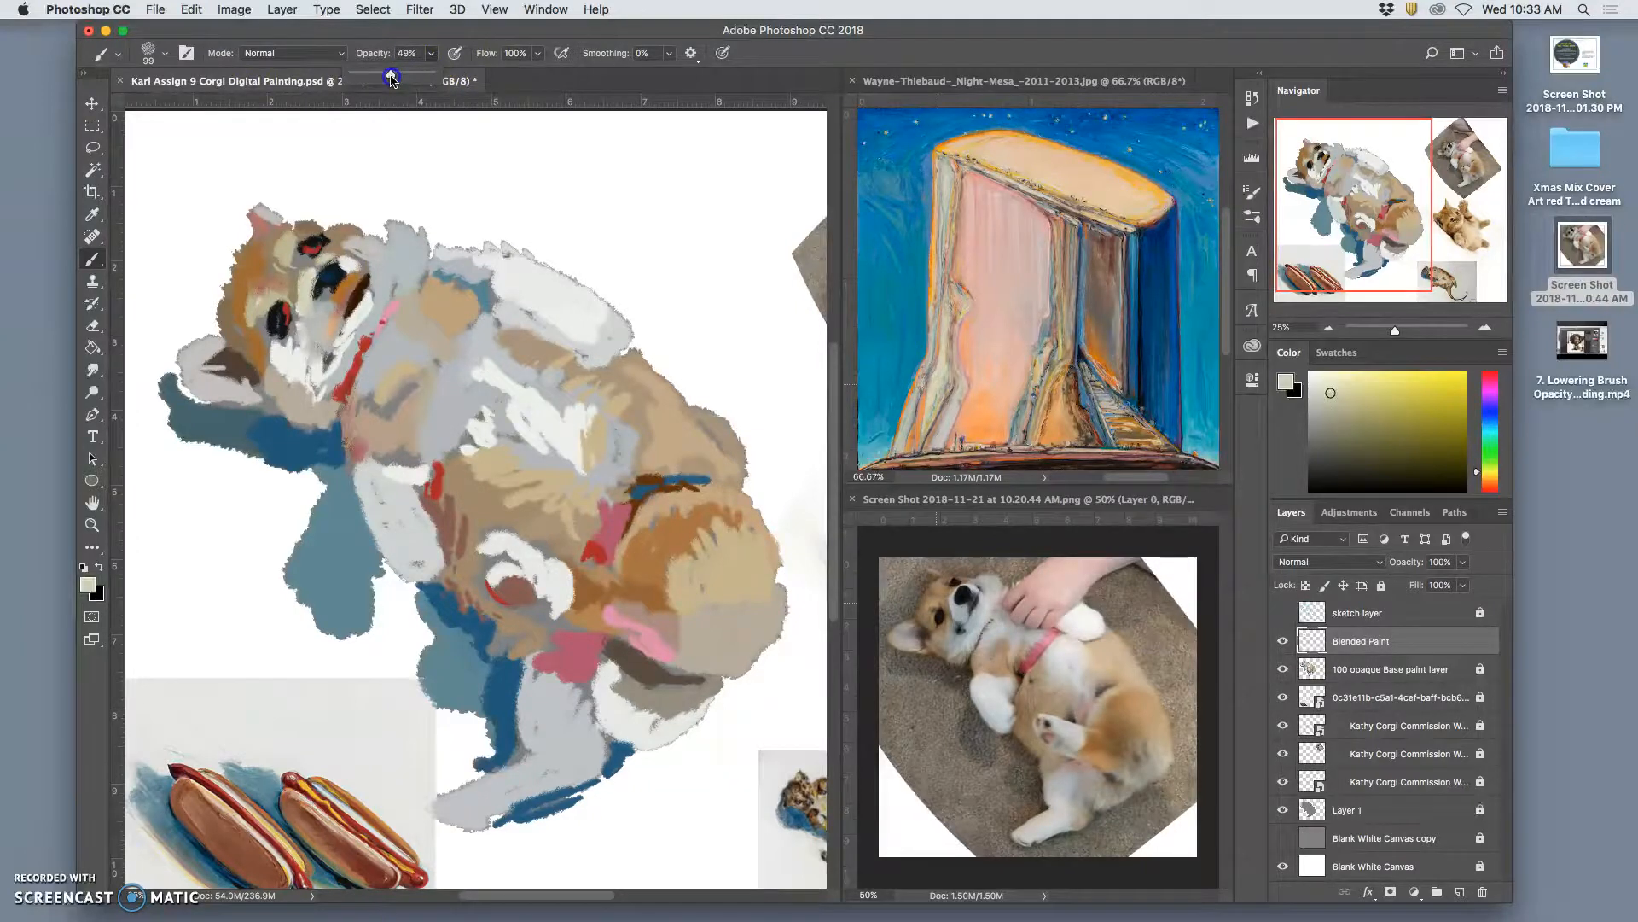
click(299, 315)
alt+click(309, 332)
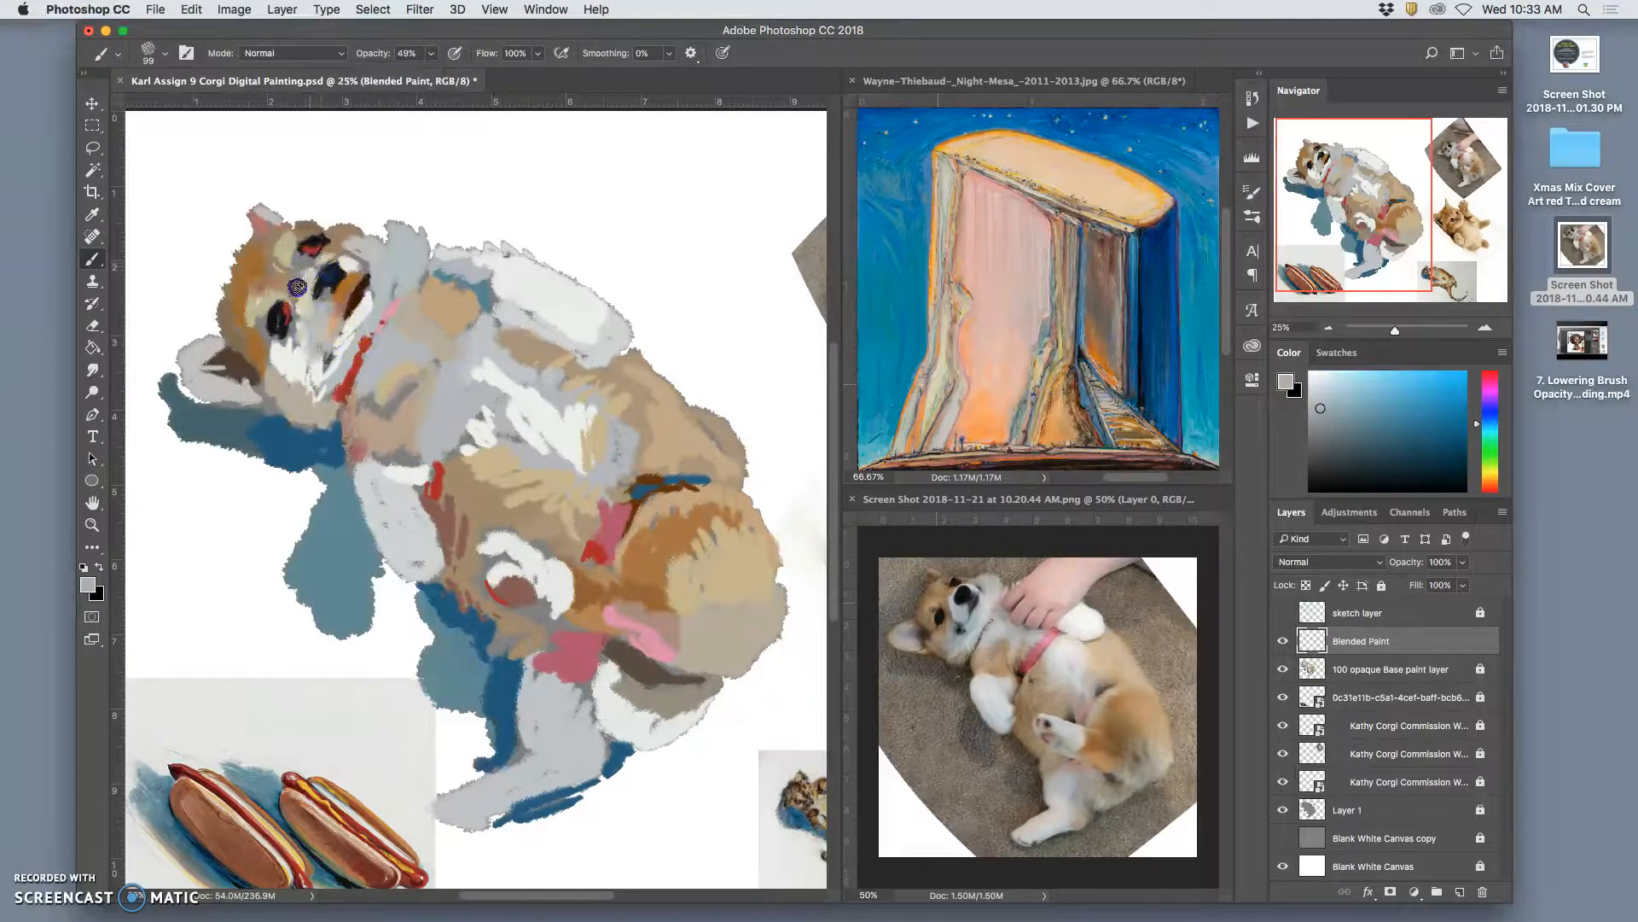
Sample reddish brown beside the corgi's nose and glaze it over the pale fur between the mouth and the raised paw.
alt+click(337, 294)
drag(337, 294, 363, 276)
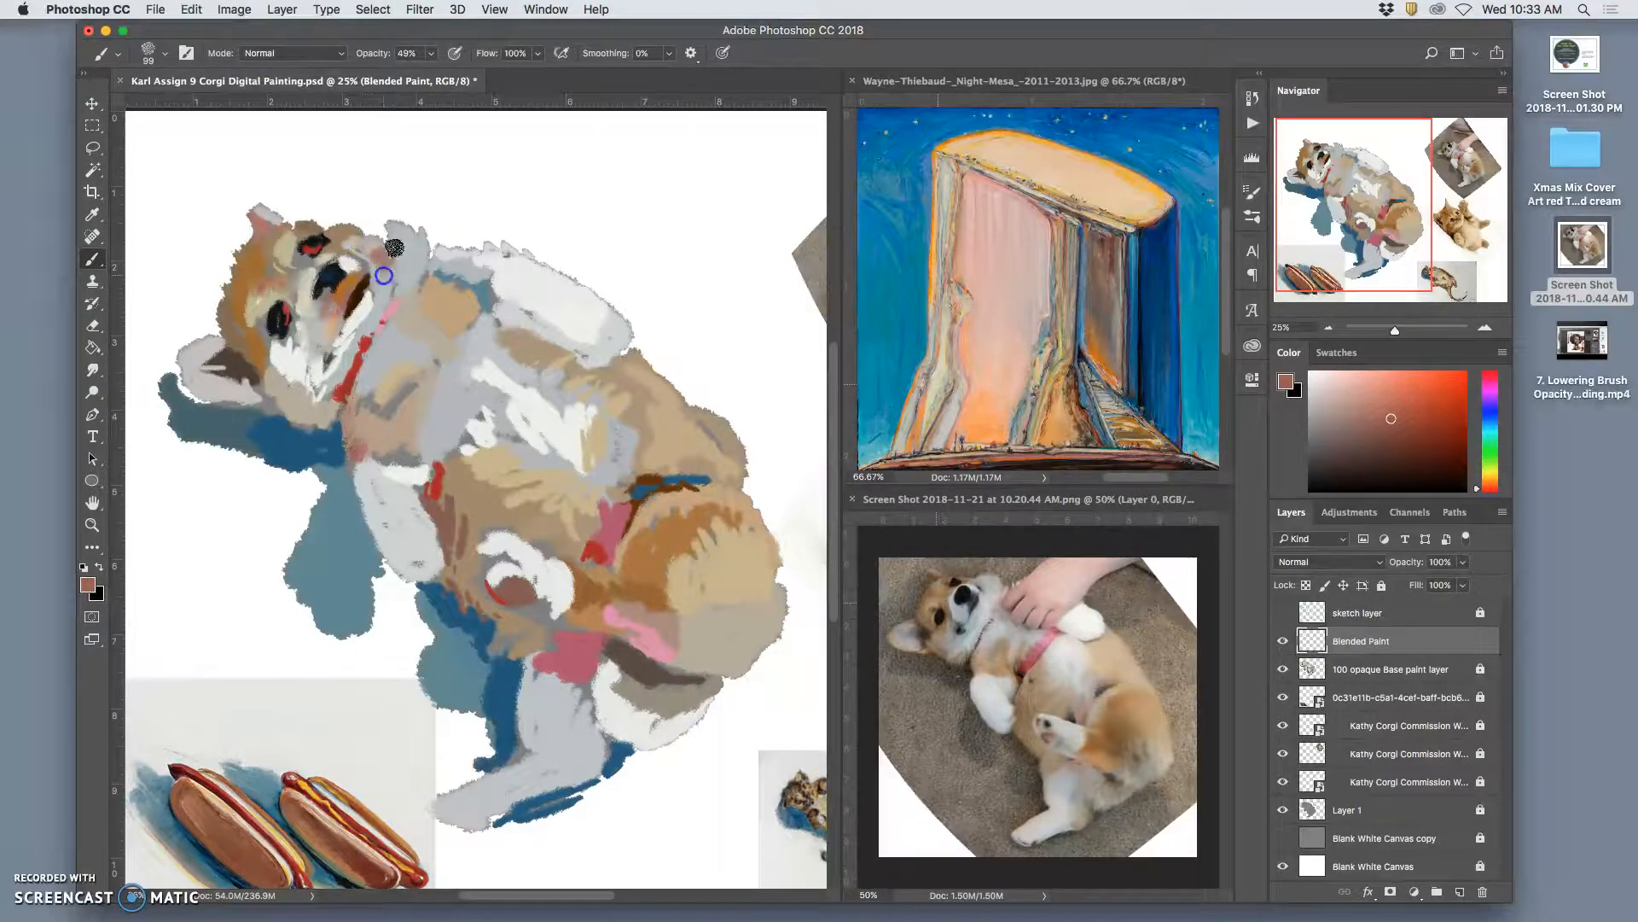
drag(373, 262, 379, 293)
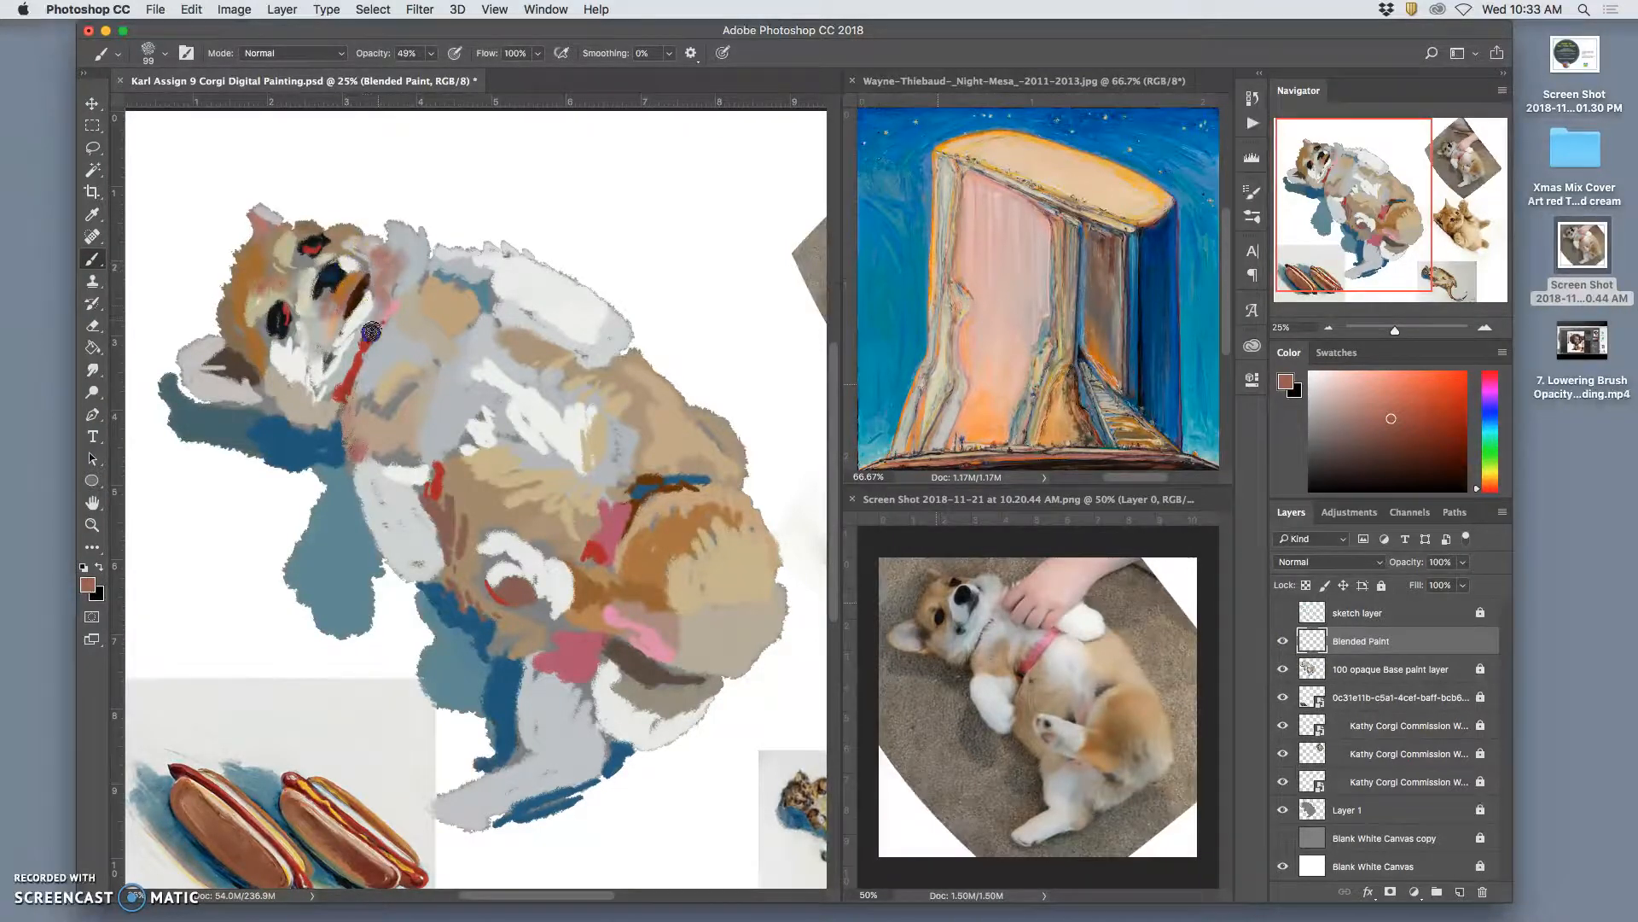
Blend sampled neutral grey, the shadow's teal and a pale grey from the mouth into the corgi's chin and muzzle.
alt+click(453, 281)
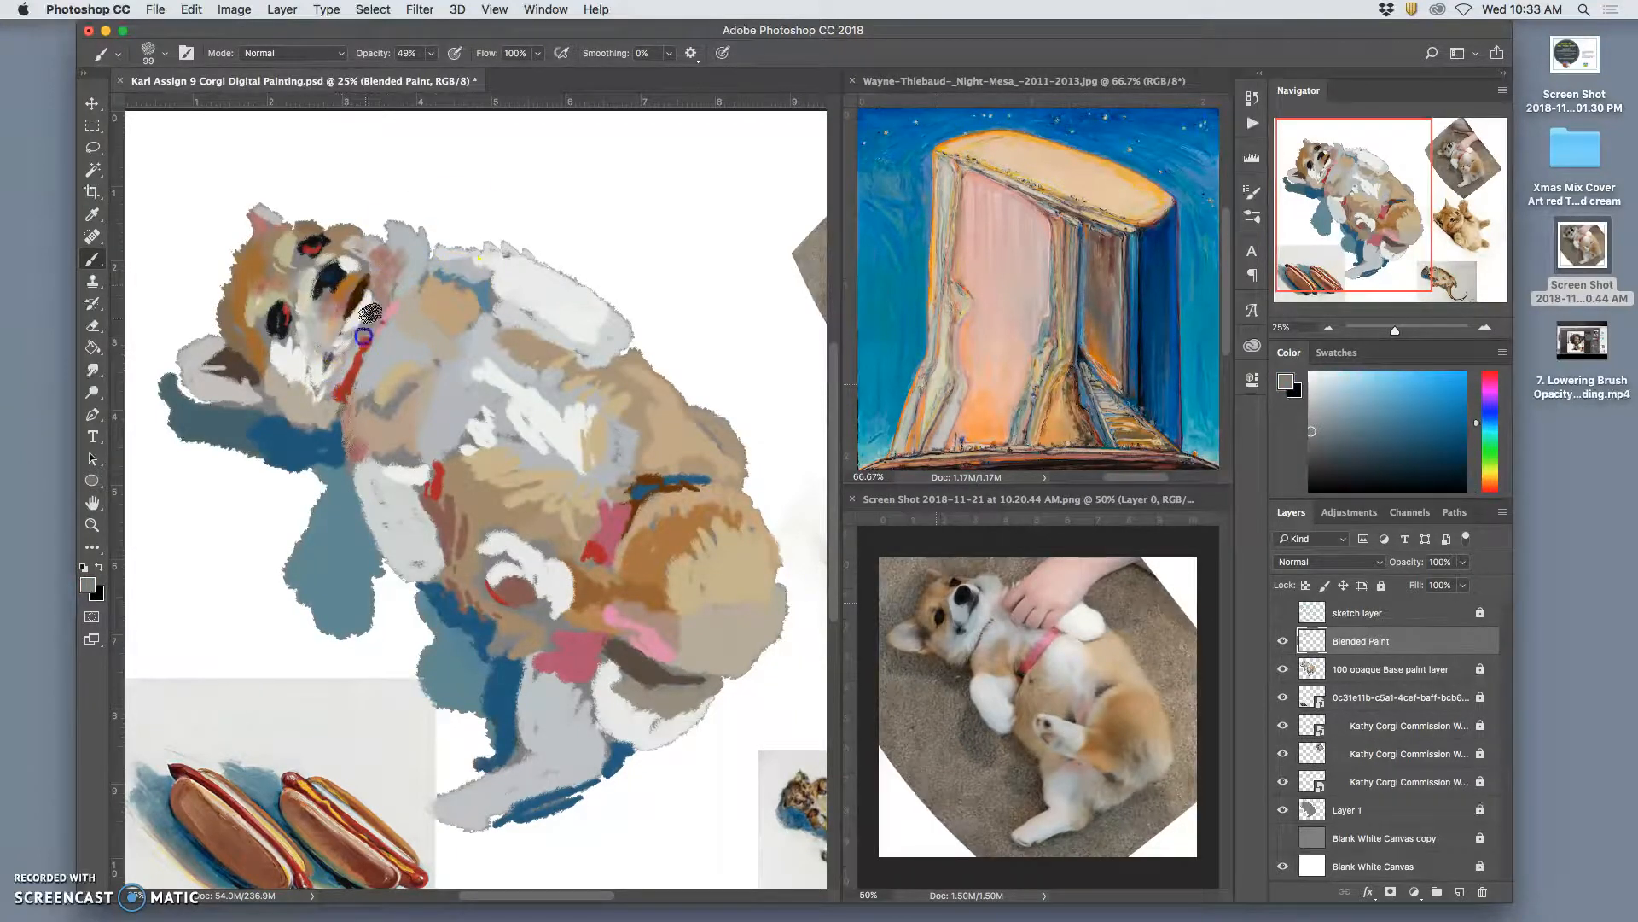
alt+click(328, 498)
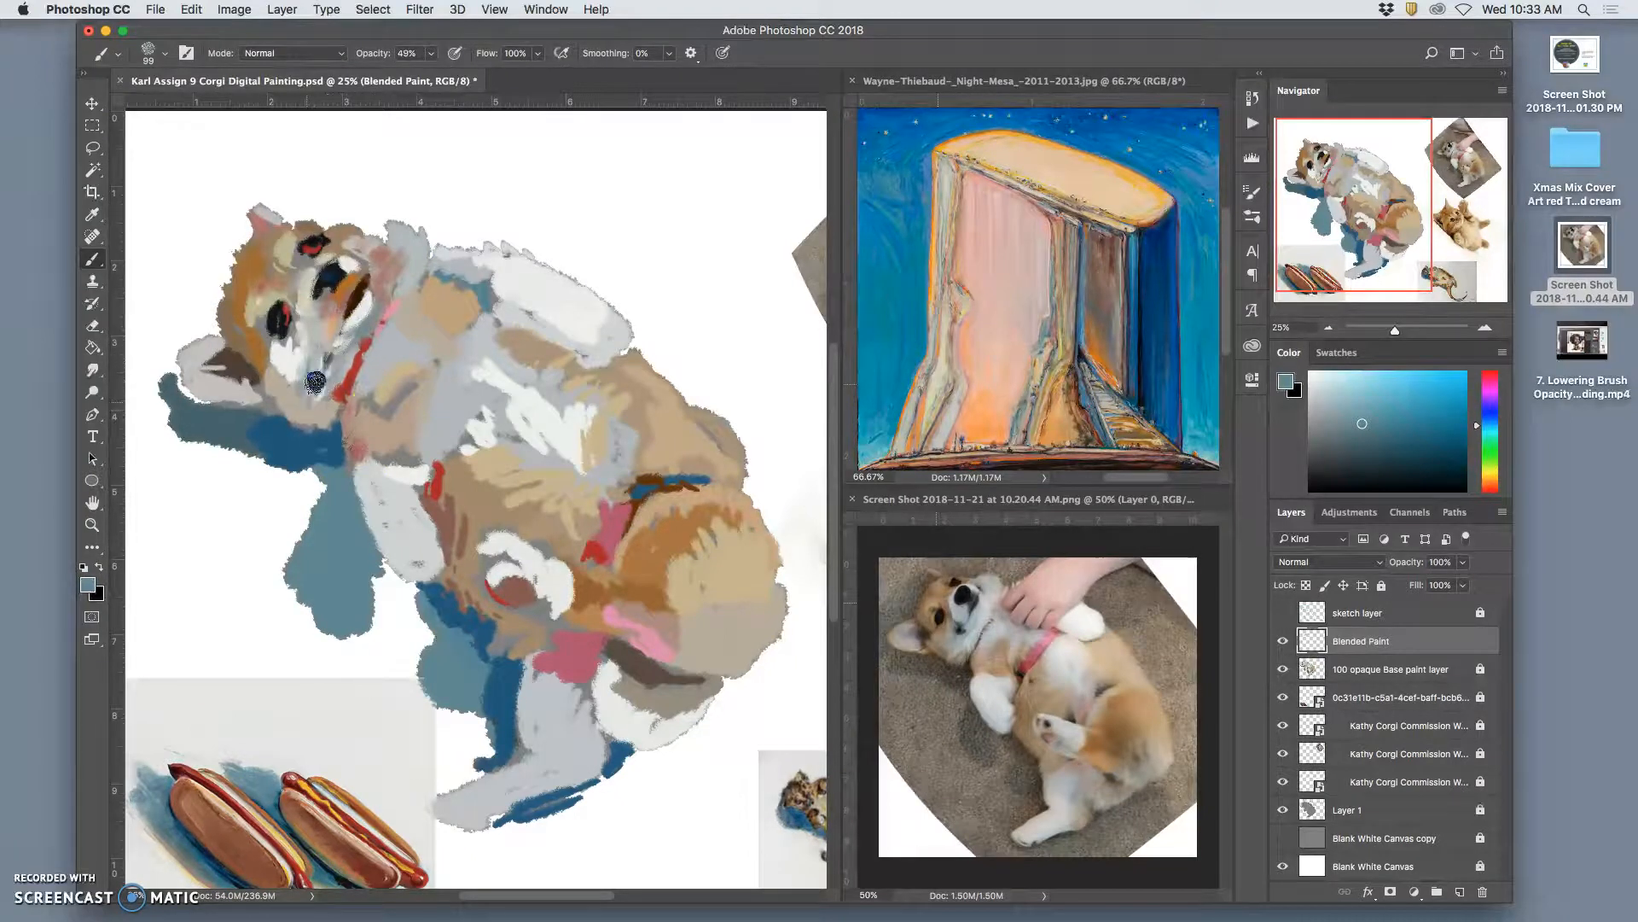
alt+click(370, 308)
alt+click(367, 314)
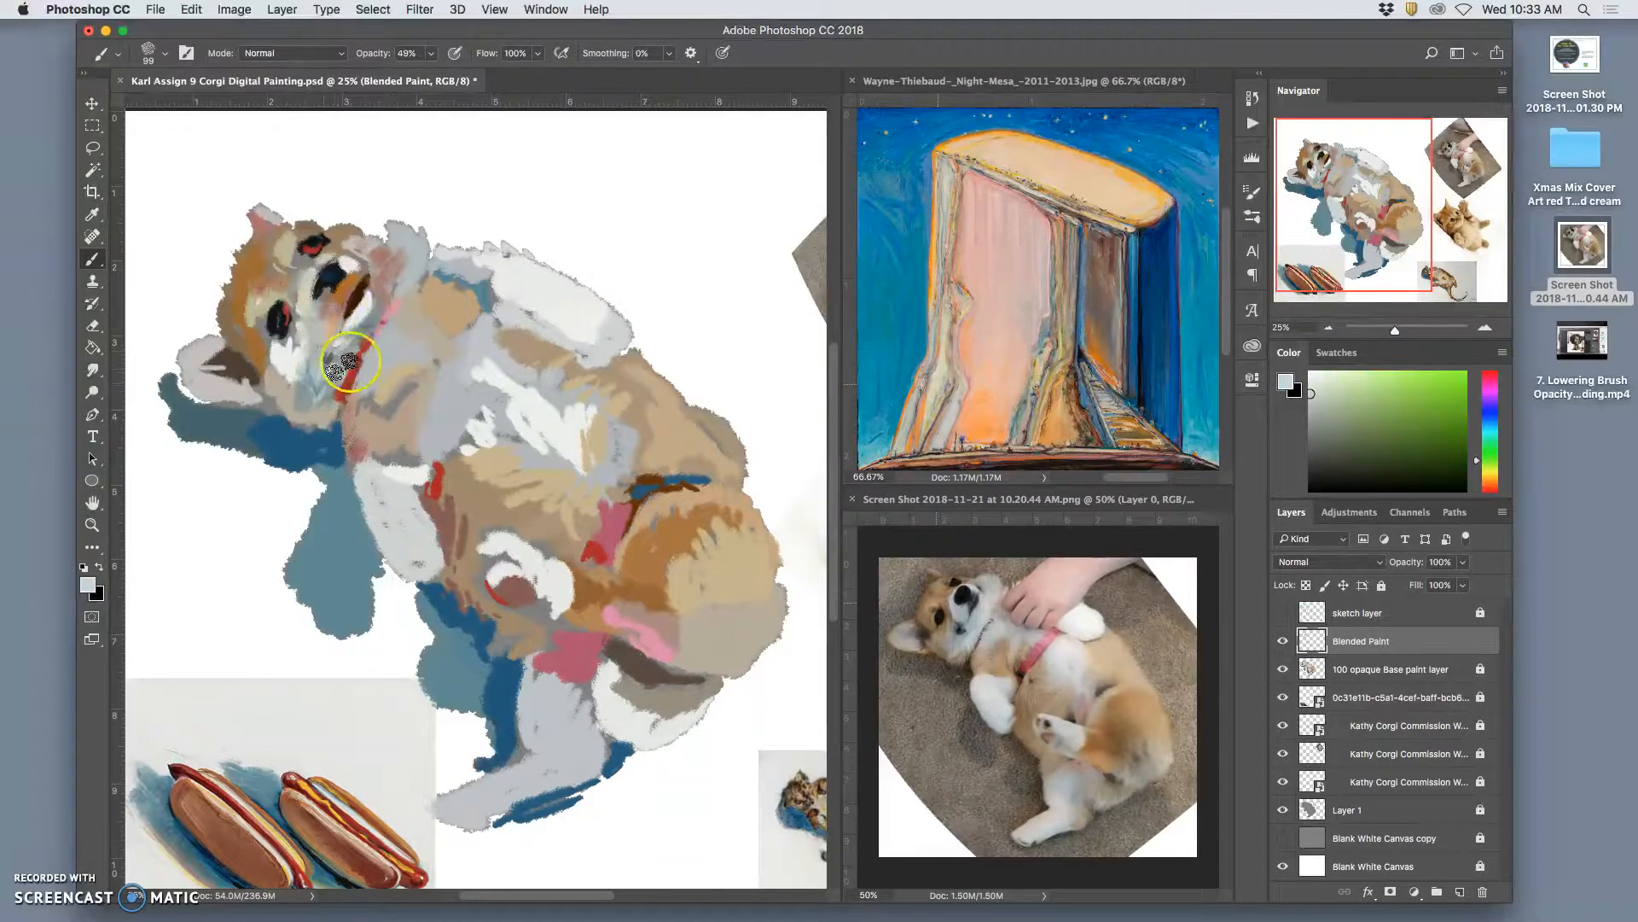
Toggle the Blended Paint layer's visibility to compare the face with and without the blending.
click(1284, 644)
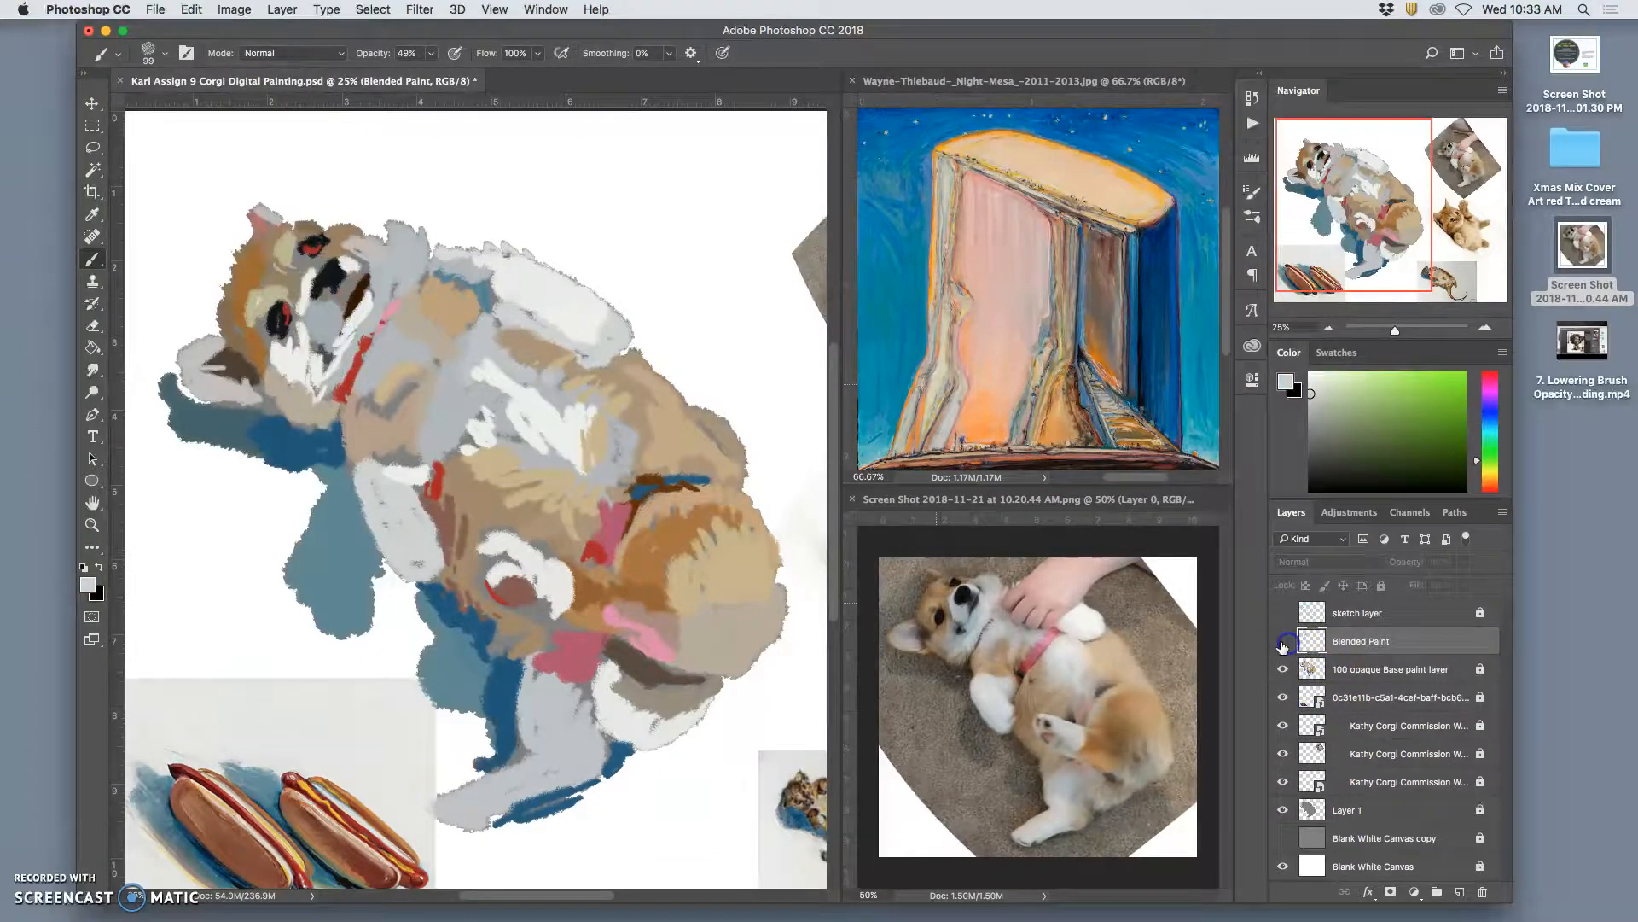
click(1283, 643)
click(1283, 643)
click(1282, 642)
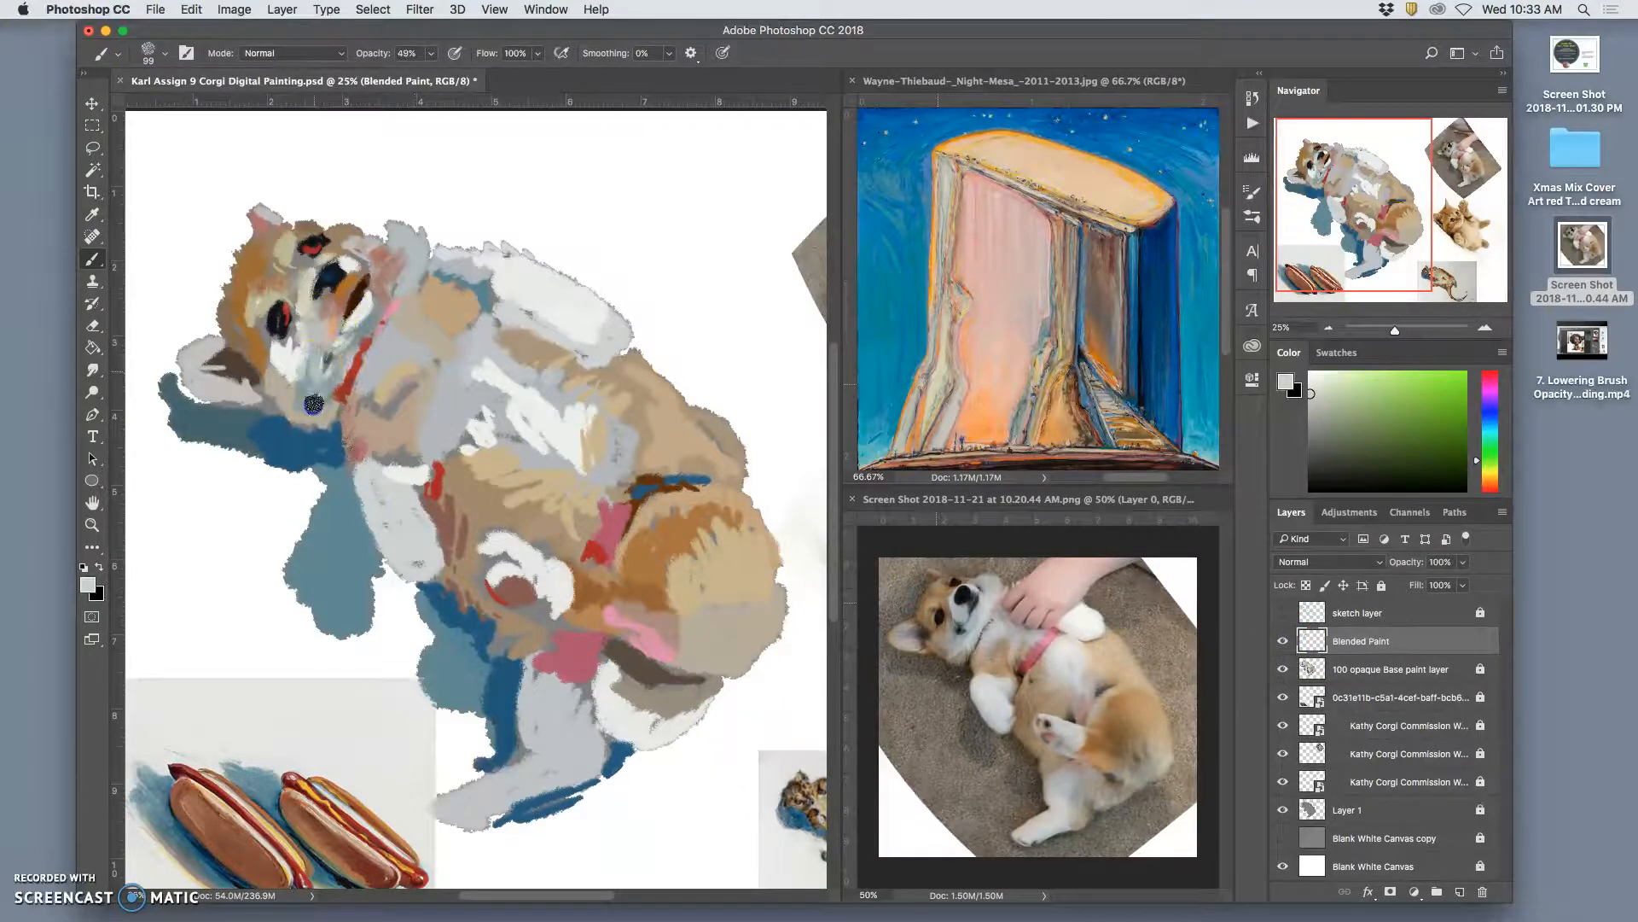
Stroke pale grey over the chin and muzzle, and darken the nose and both eyes with navy sampled from the nose.
mouse_move(324, 406)
mouse_down()
mouse_move(375, 349)
mouse_move(335, 377)
mouse_move(352, 337)
mouse_move(336, 343)
mouse_move(330, 305)
mouse_move(347, 261)
mouse_move(304, 285)
mouse_move(314, 273)
mouse_move(309, 297)
mouse_move(333, 260)
mouse_up()
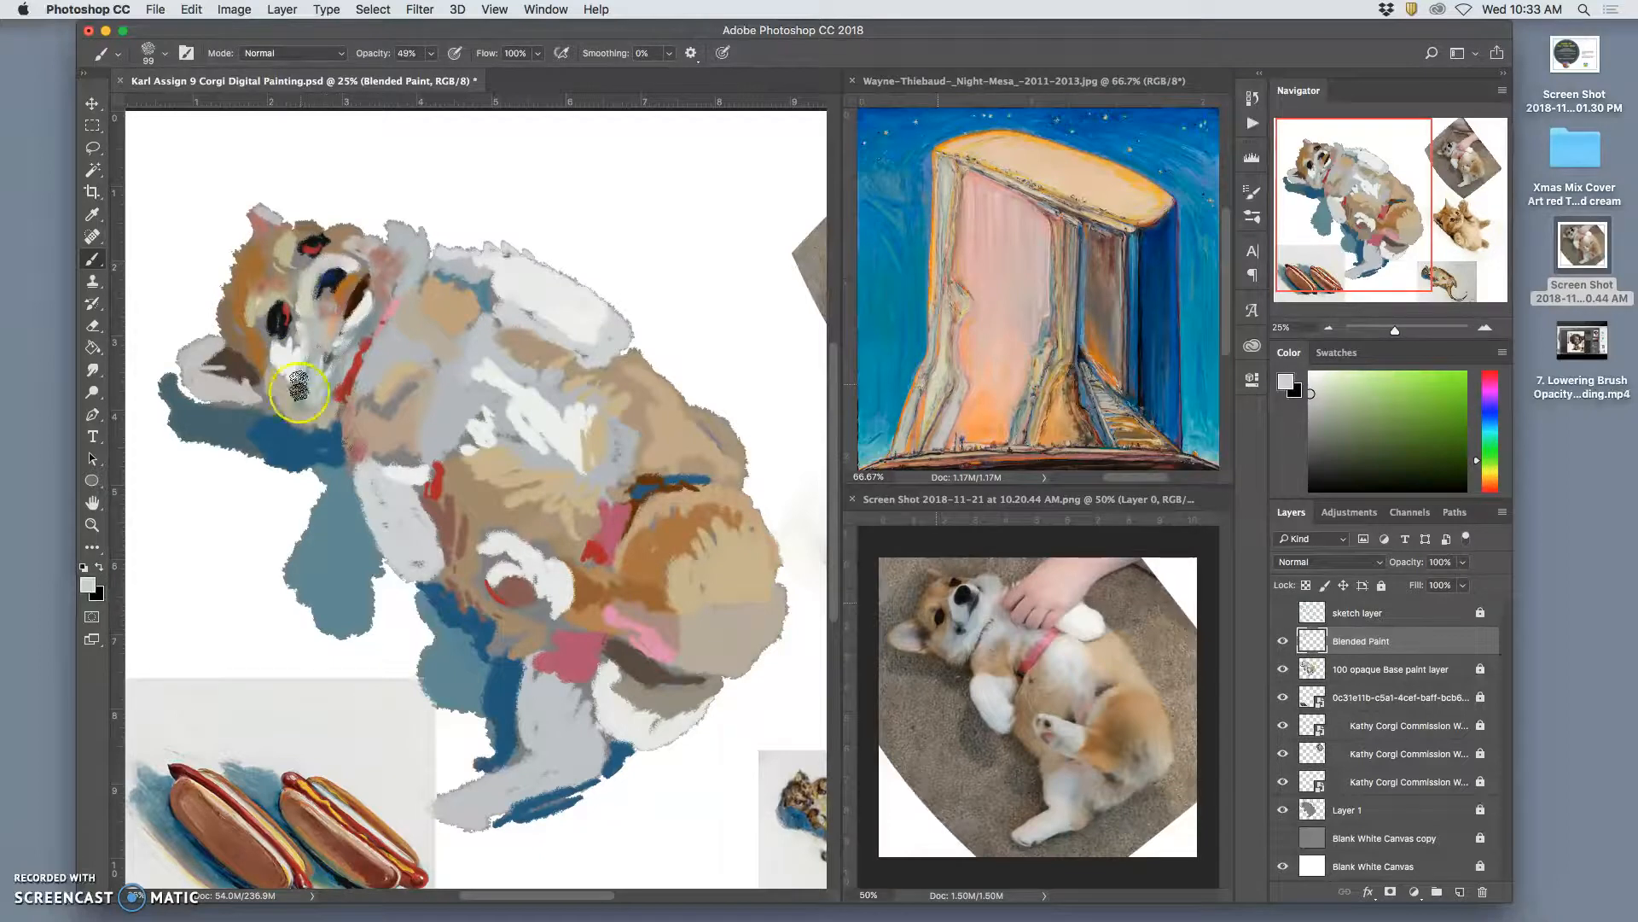
alt+click(335, 269)
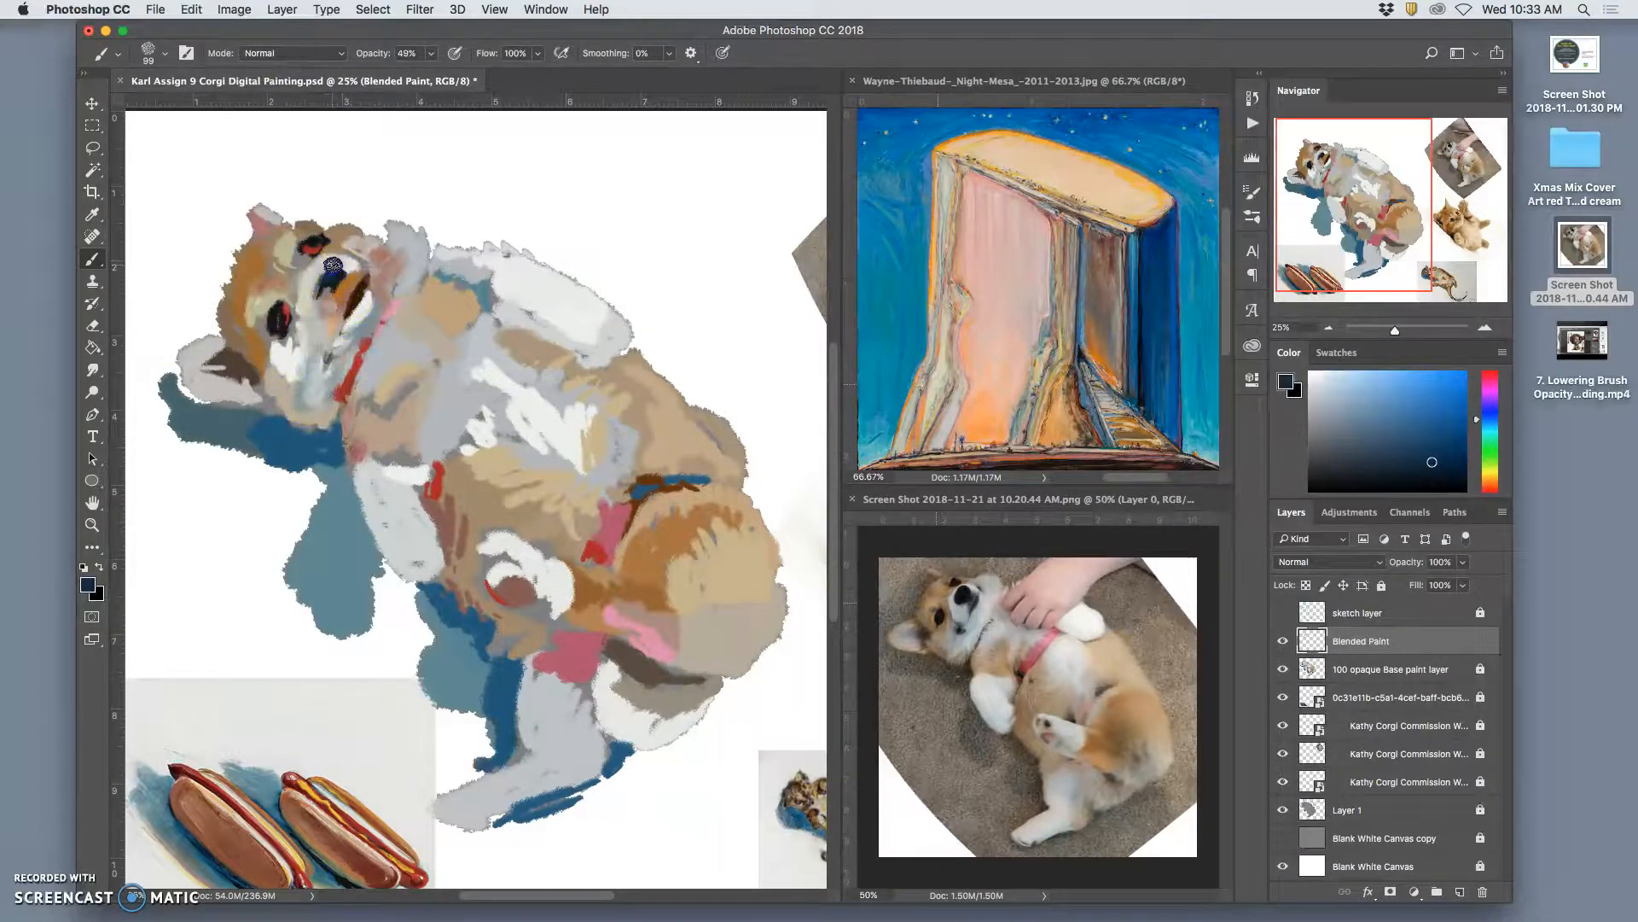
mouse_move(344, 270)
mouse_down()
mouse_move(371, 339)
mouse_move(395, 343)
mouse_move(429, 311)
mouse_move(388, 325)
mouse_move(395, 271)
mouse_move(320, 239)
mouse_up()
drag(278, 328, 286, 316)
Try a sampled off-white highlight on the corgi's eye, undo it, and stroke the off-white from the lower cheek toward the ear.
alt+click(359, 312)
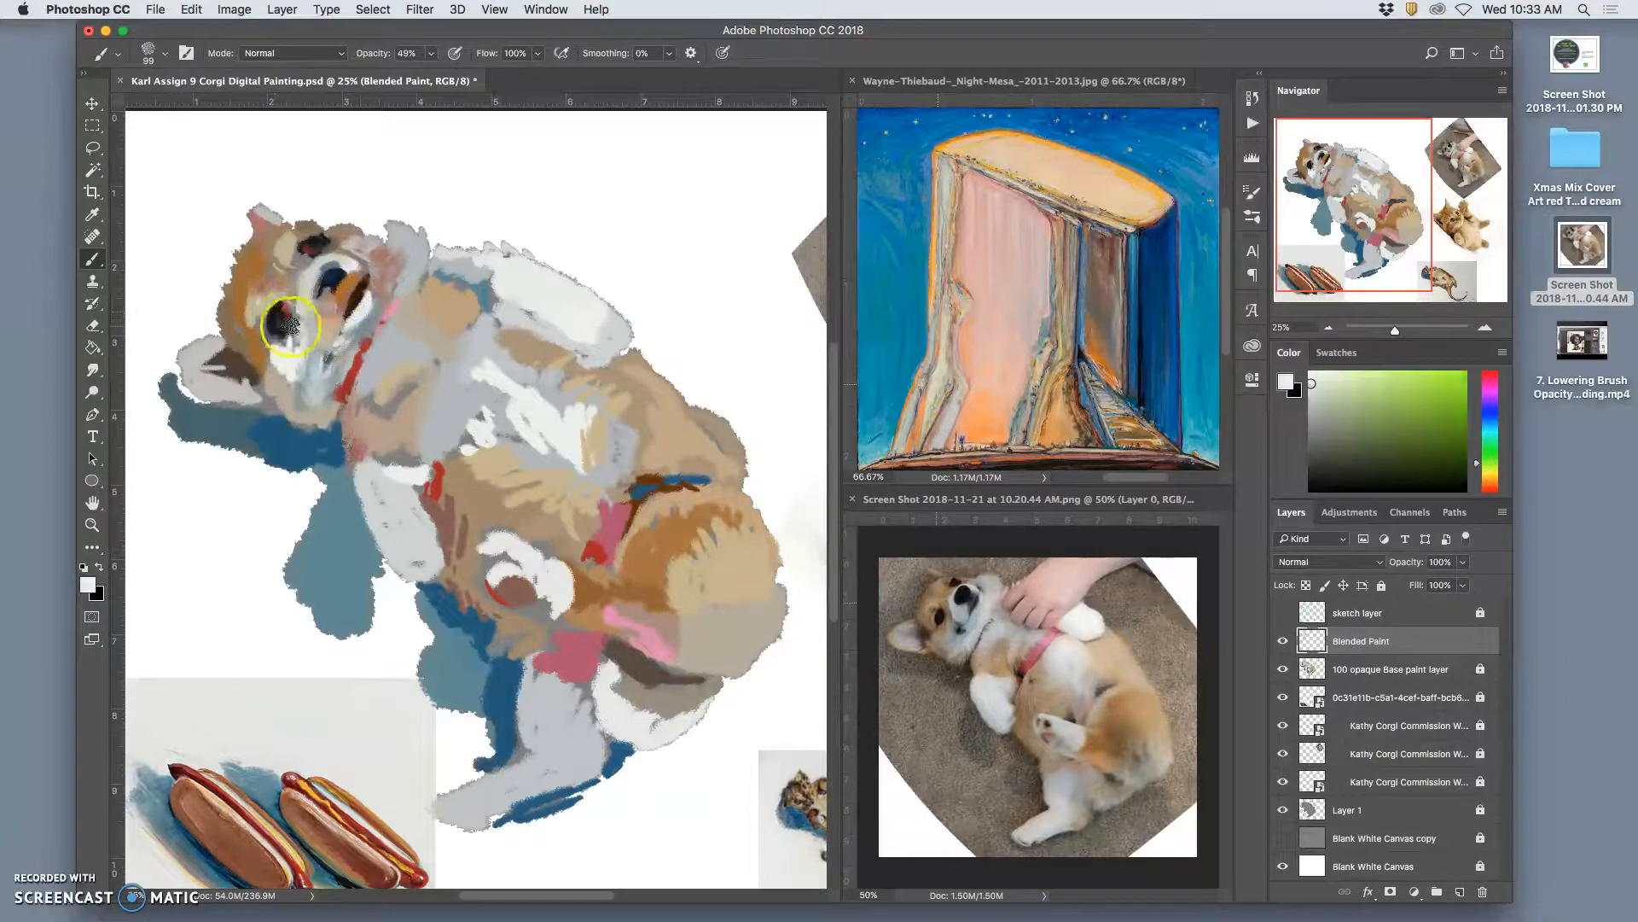
click(279, 318)
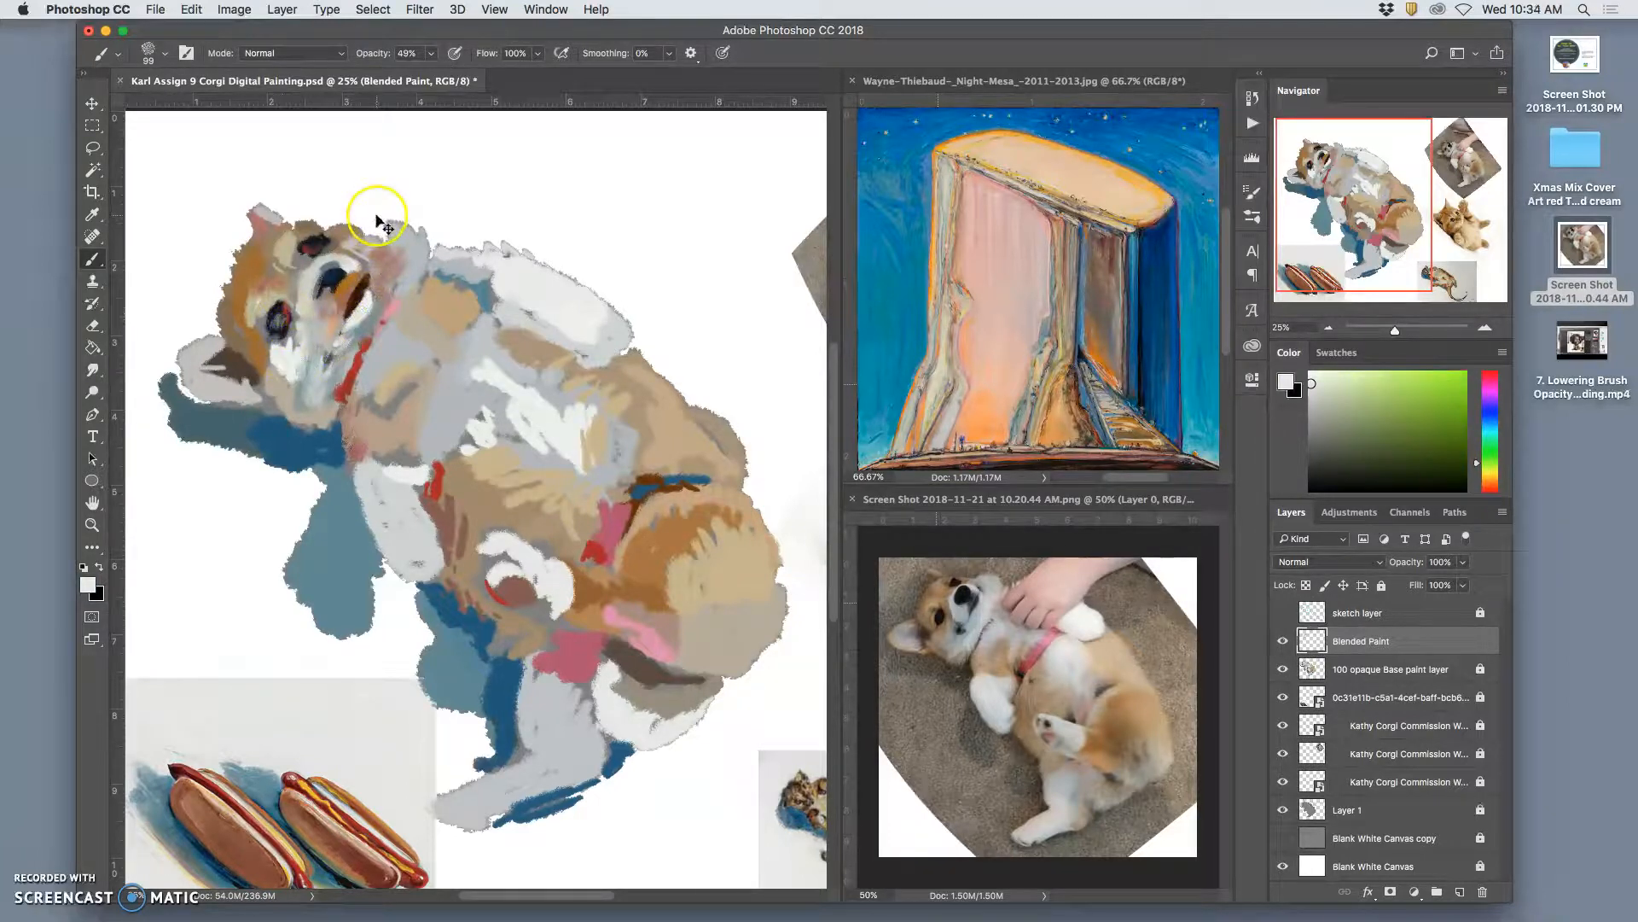
key(super+z)
mouse_move(281, 387)
mouse_down()
mouse_move(256, 365)
mouse_move(248, 391)
mouse_move(234, 382)
mouse_up()
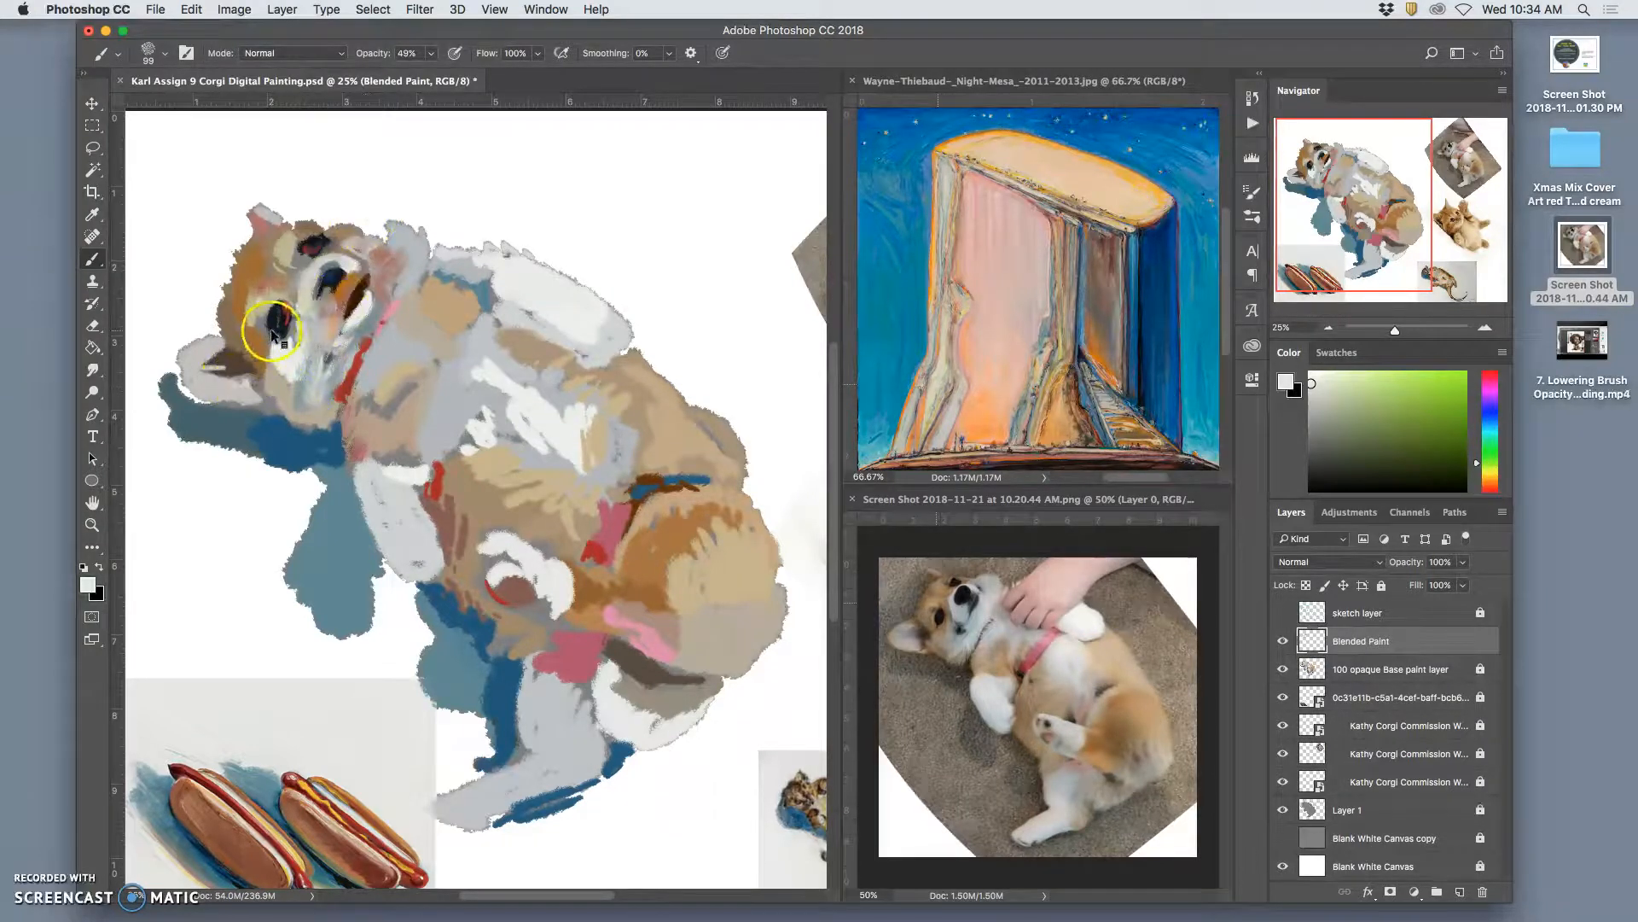
Shade the lower ear with dark blue sampled from the nose, and blend pink from the hind leg around the collar and face.
alt+click(333, 277)
drag(200, 408, 245, 361)
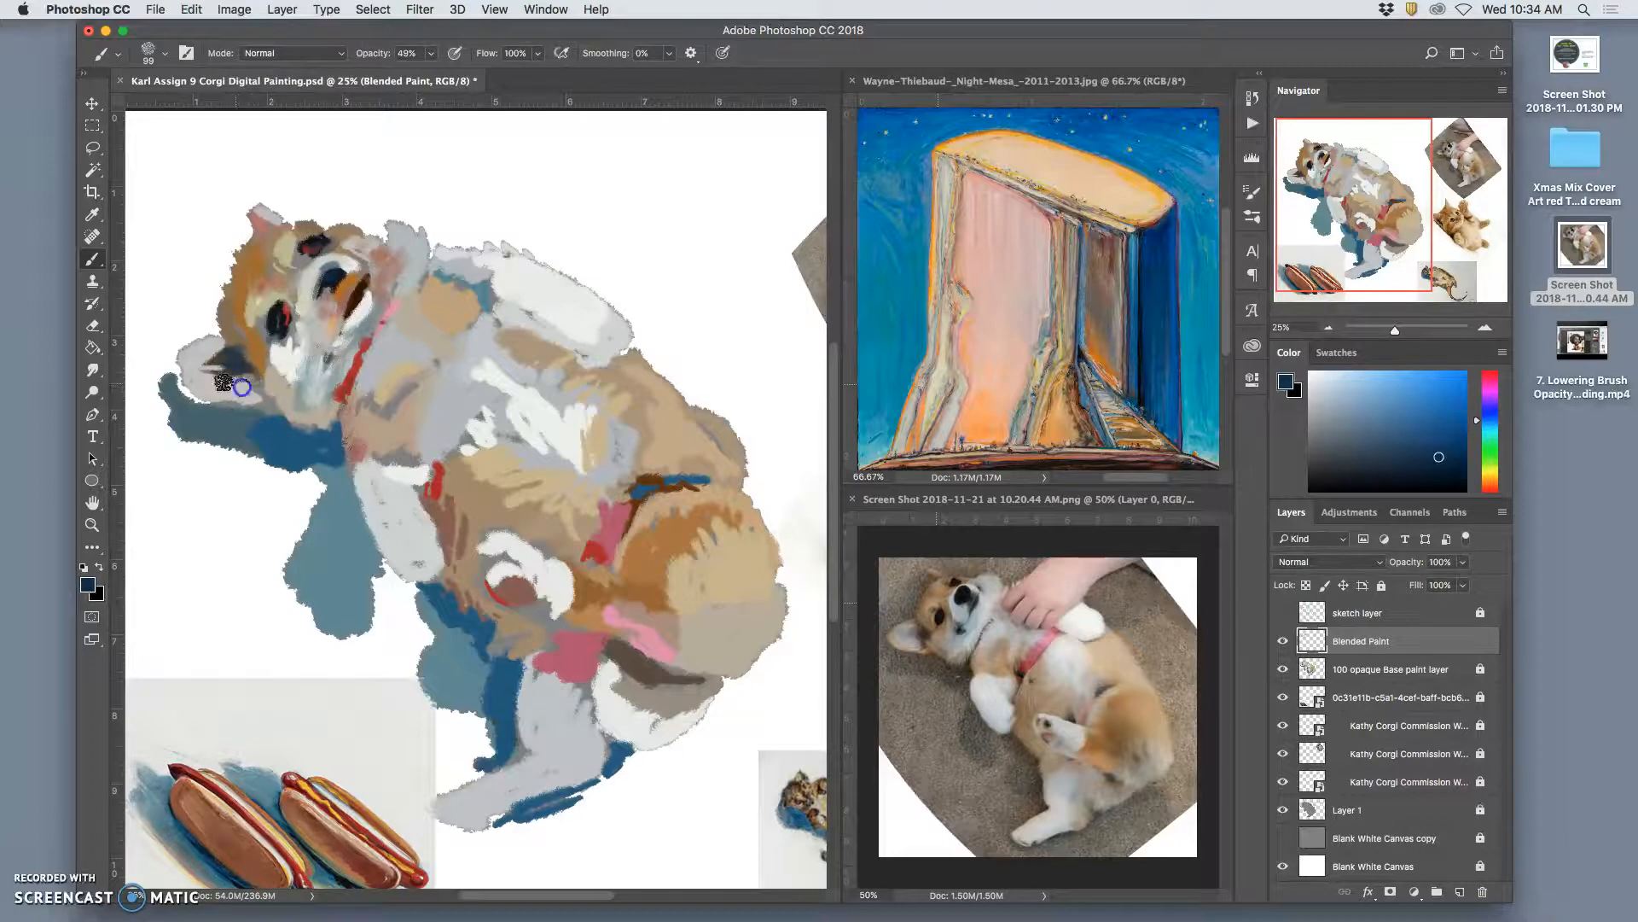
alt+click(612, 510)
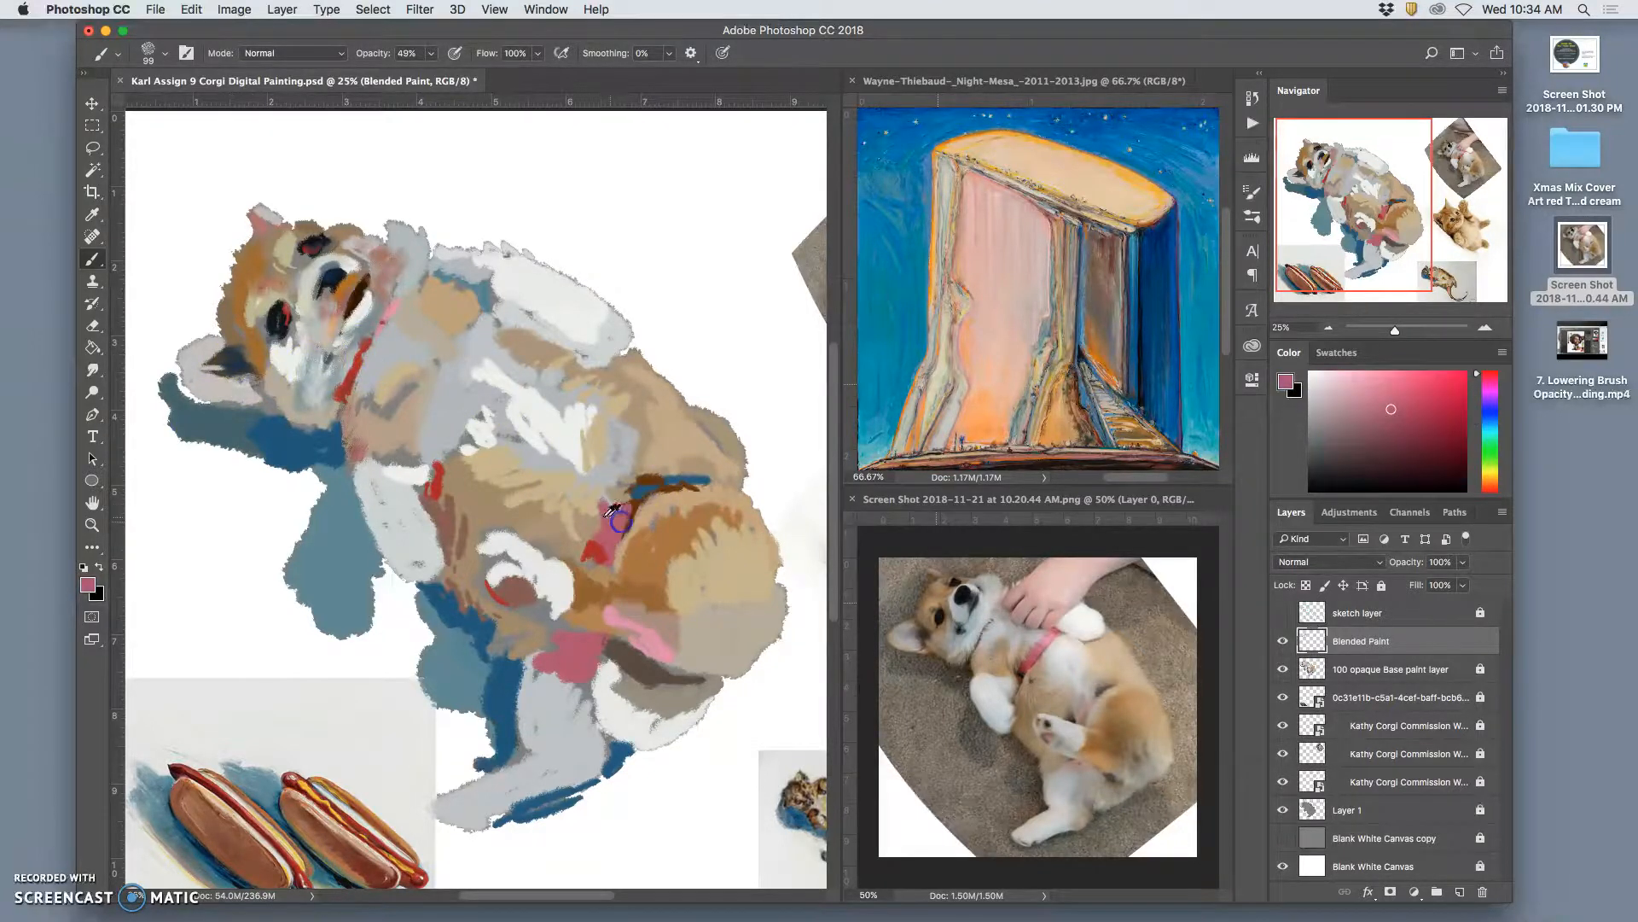
mouse_move(399, 306)
mouse_down()
mouse_move(400, 250)
mouse_move(380, 300)
mouse_move(365, 225)
mouse_move(332, 263)
mouse_move(310, 233)
mouse_move(291, 265)
mouse_up()
Sample dark brown from the mark above the hind leg and paint it around the edges of both ears.
alt+click(646, 480)
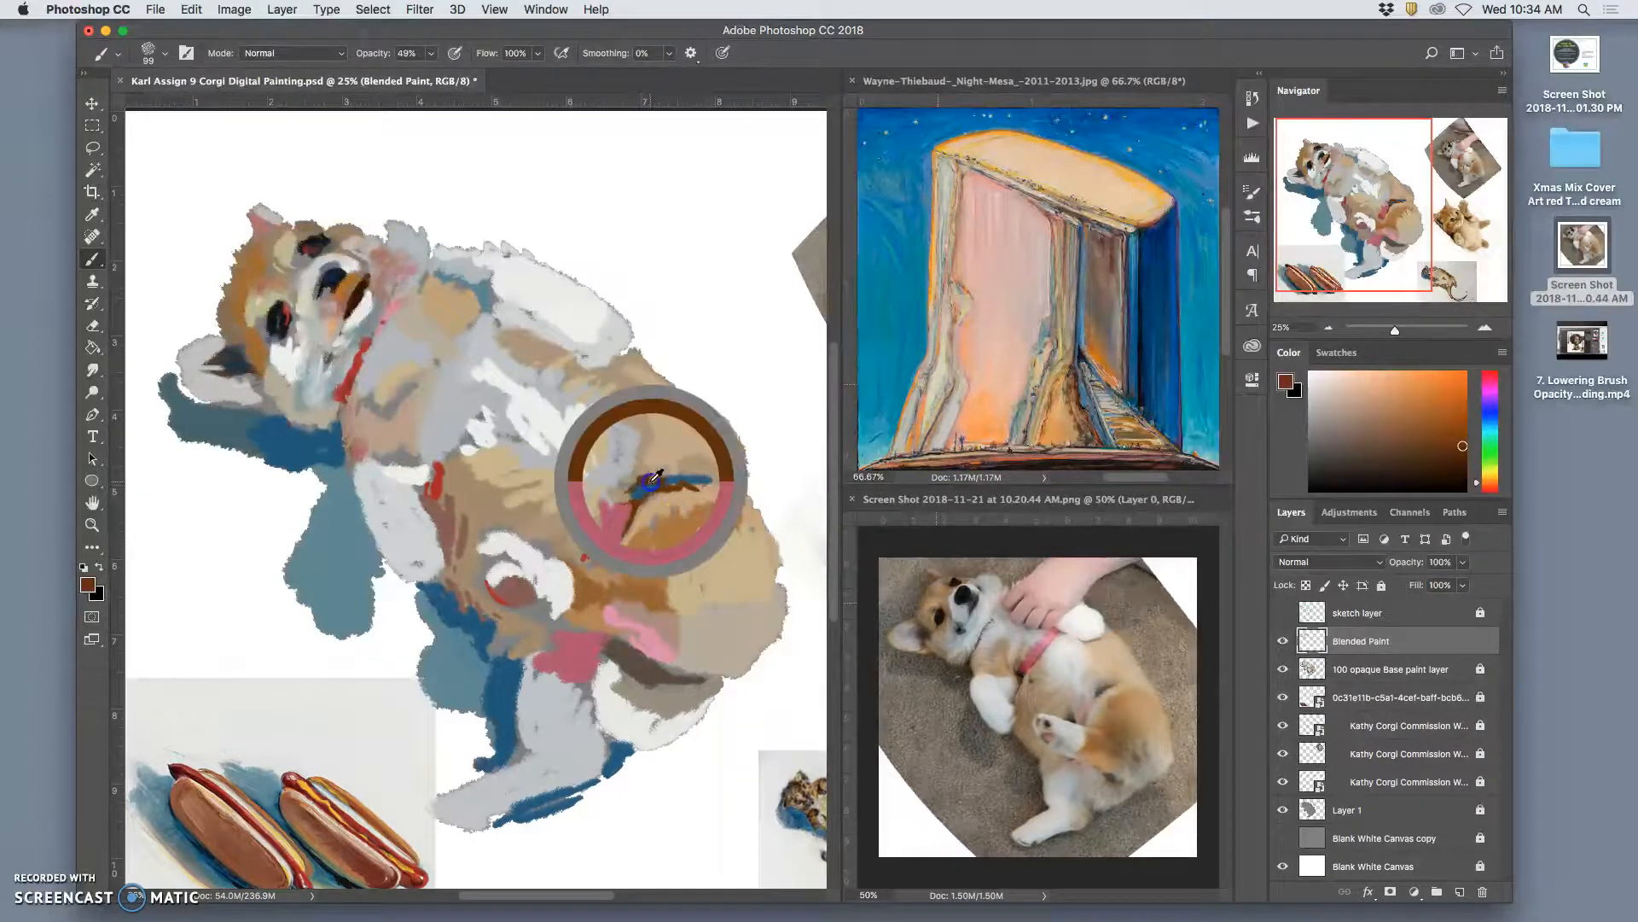
drag(261, 231, 258, 231)
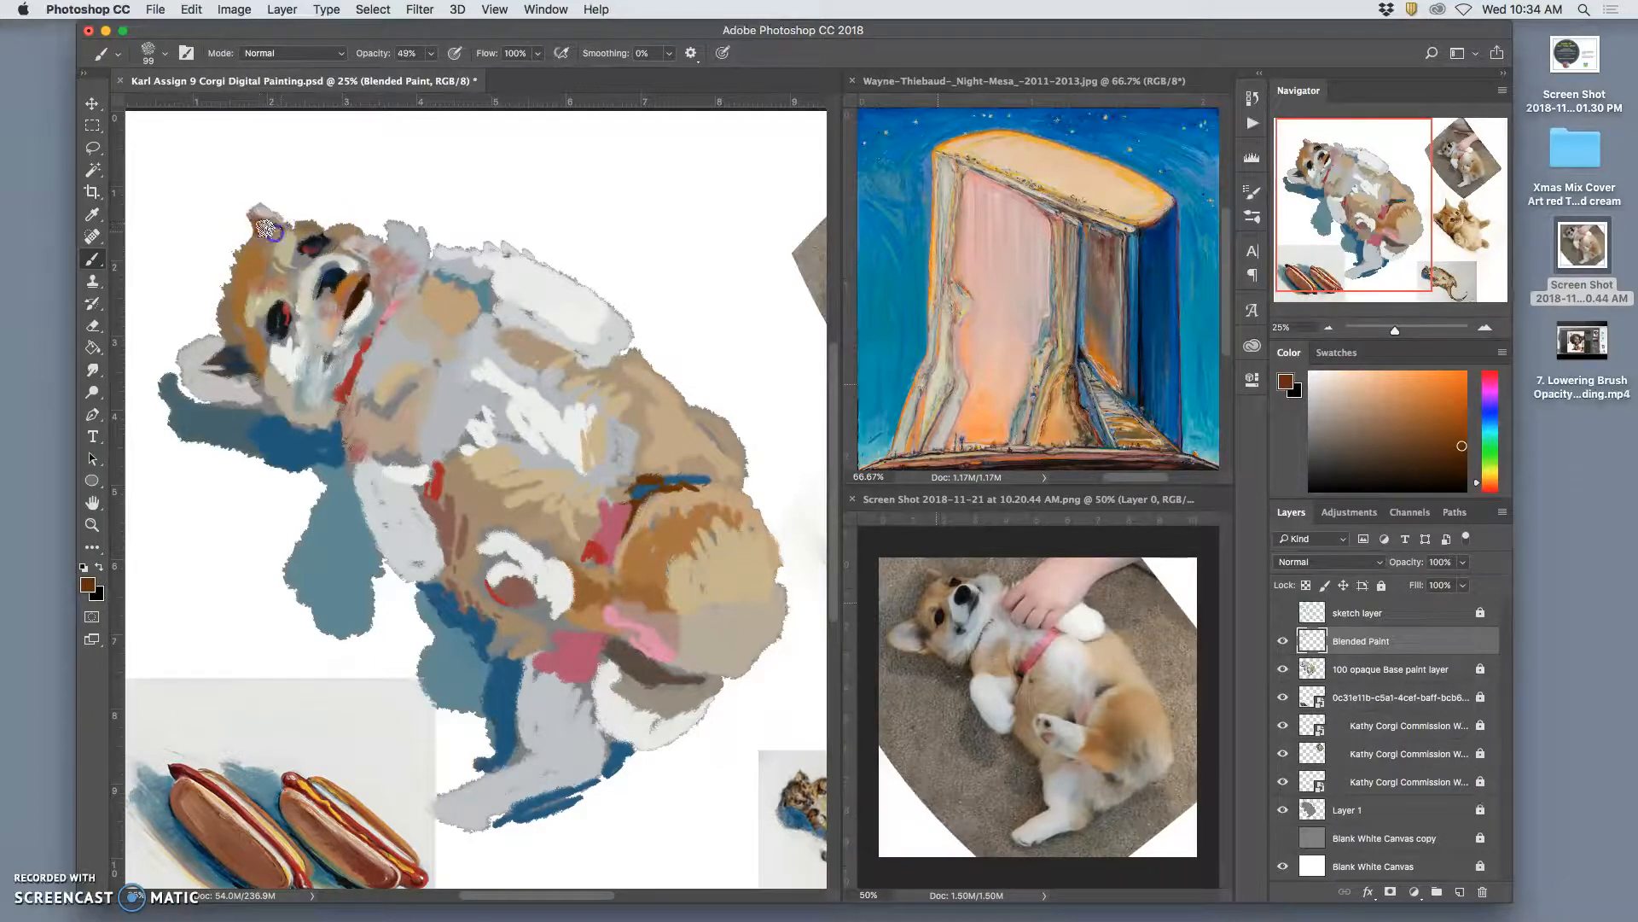
drag(280, 226, 288, 227)
drag(220, 365, 232, 343)
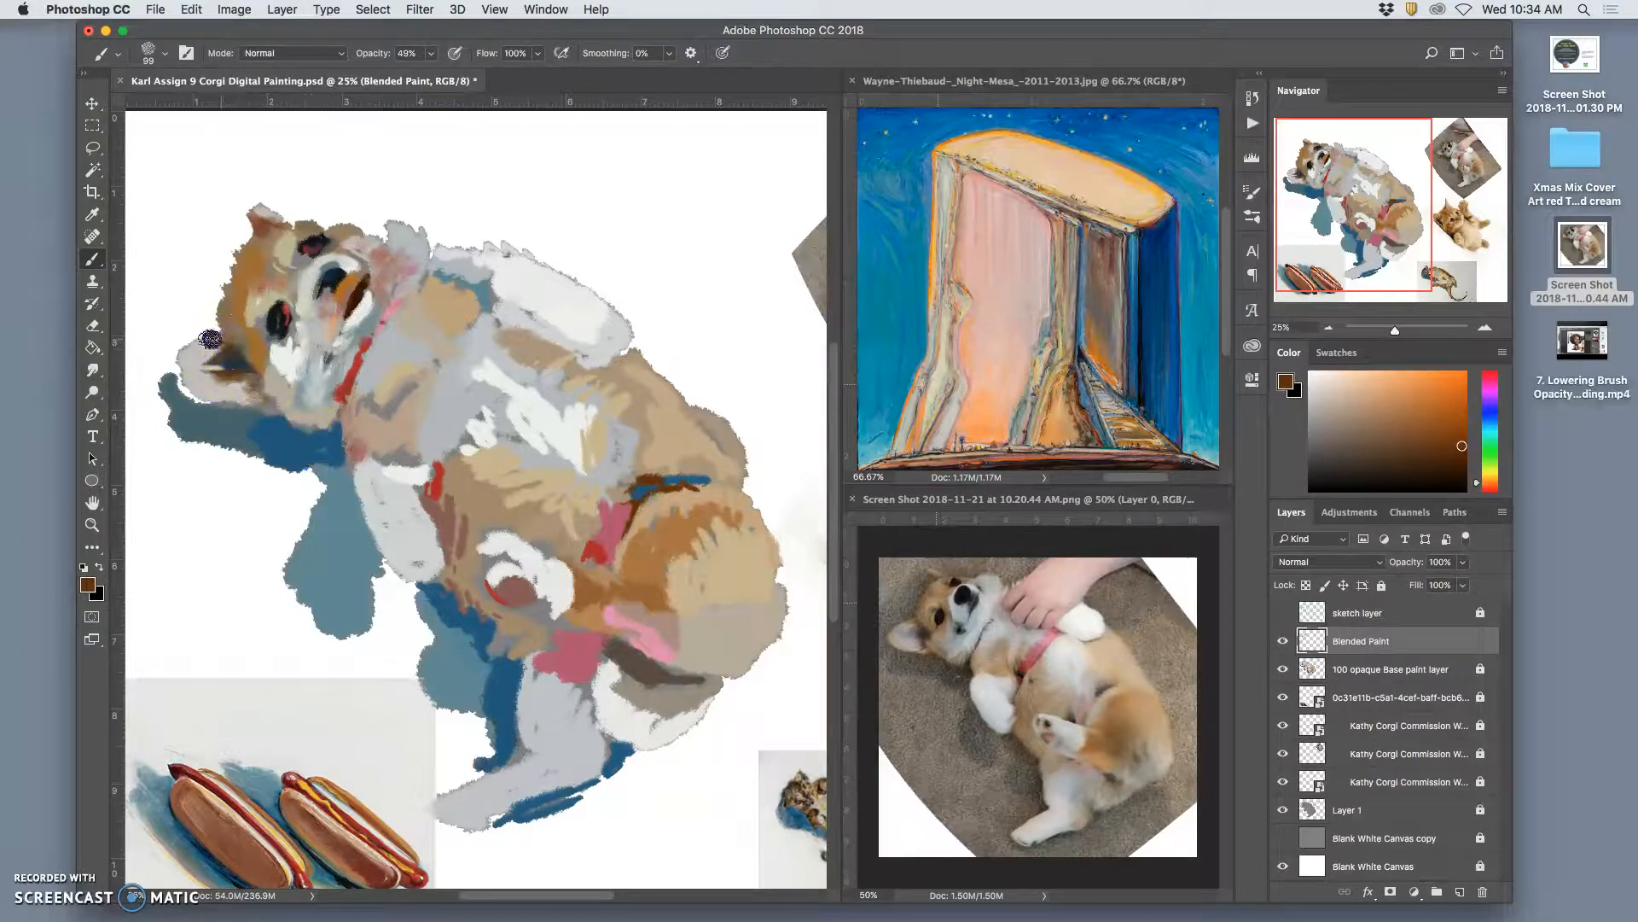
mouse_move(187, 381)
mouse_down()
mouse_move(252, 407)
mouse_move(334, 383)
mouse_move(324, 362)
mouse_move(341, 425)
mouse_move(342, 317)
mouse_move(323, 301)
mouse_move(274, 299)
mouse_up()
Blend sampled grey-green, light grey and orange-brown into the fur around the corgi's lower eye and cheek.
alt+click(273, 299)
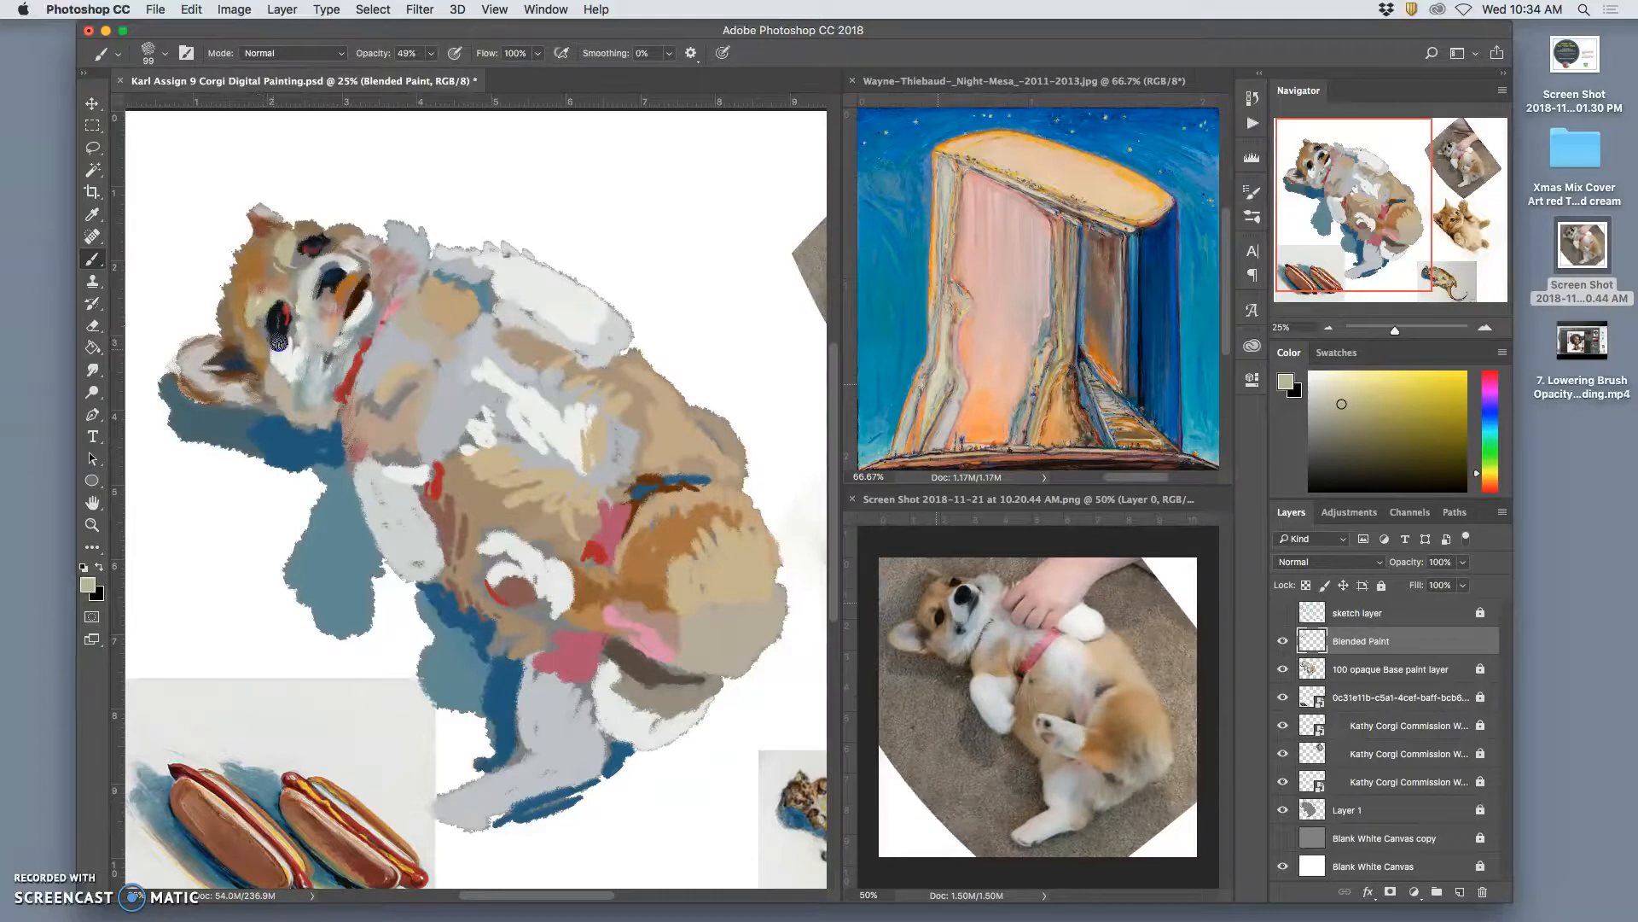
alt+click(309, 376)
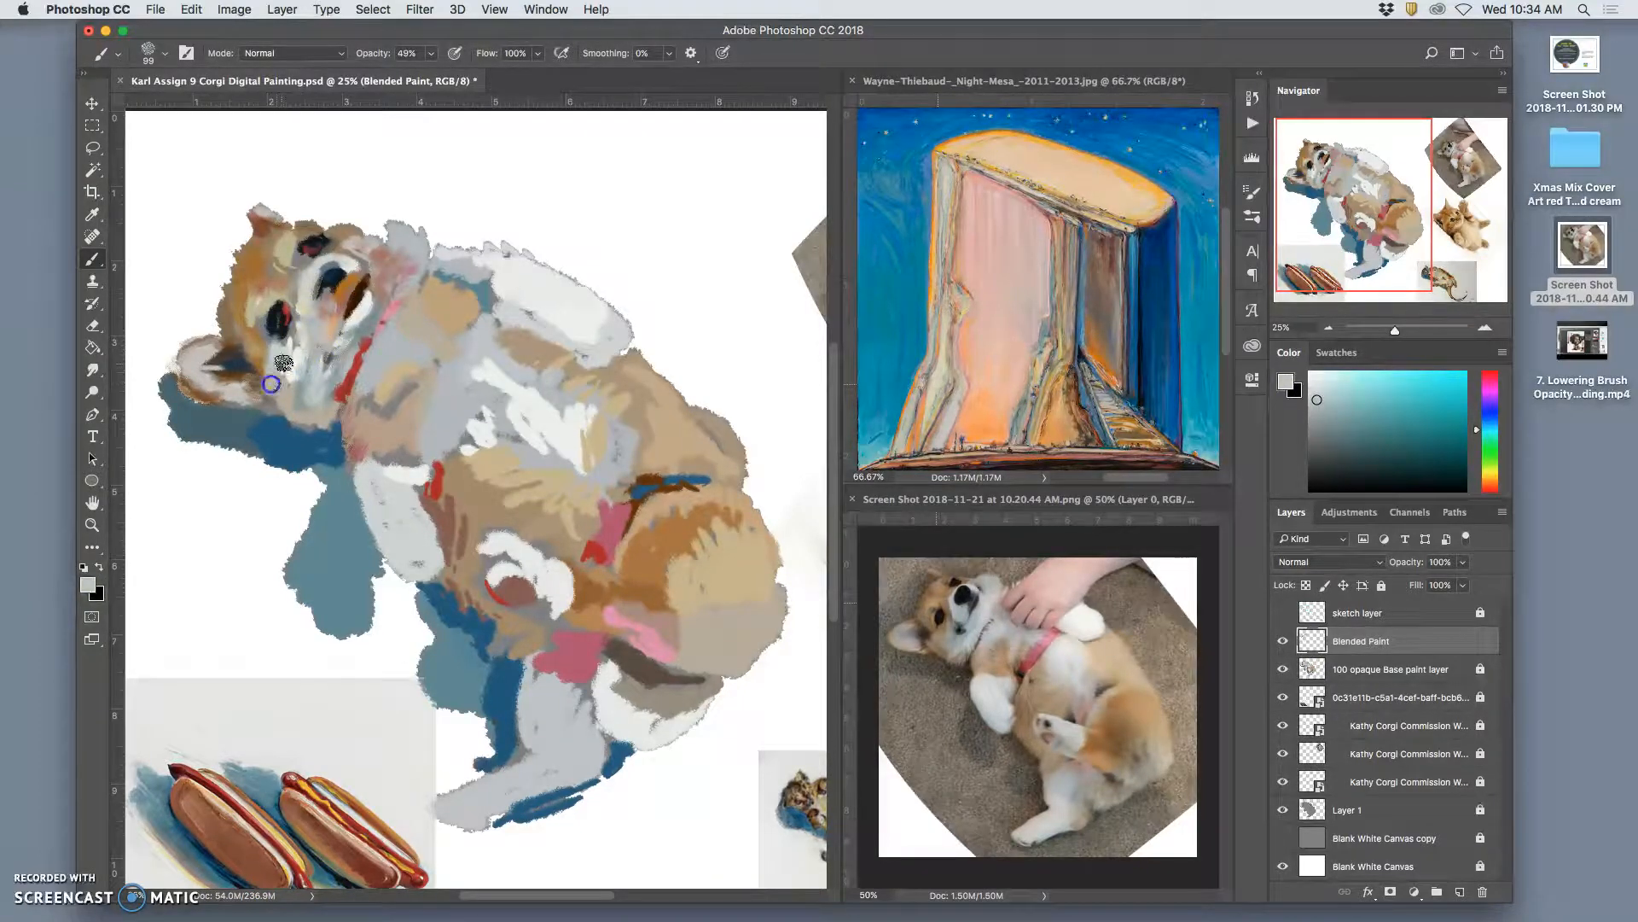
alt+click(258, 278)
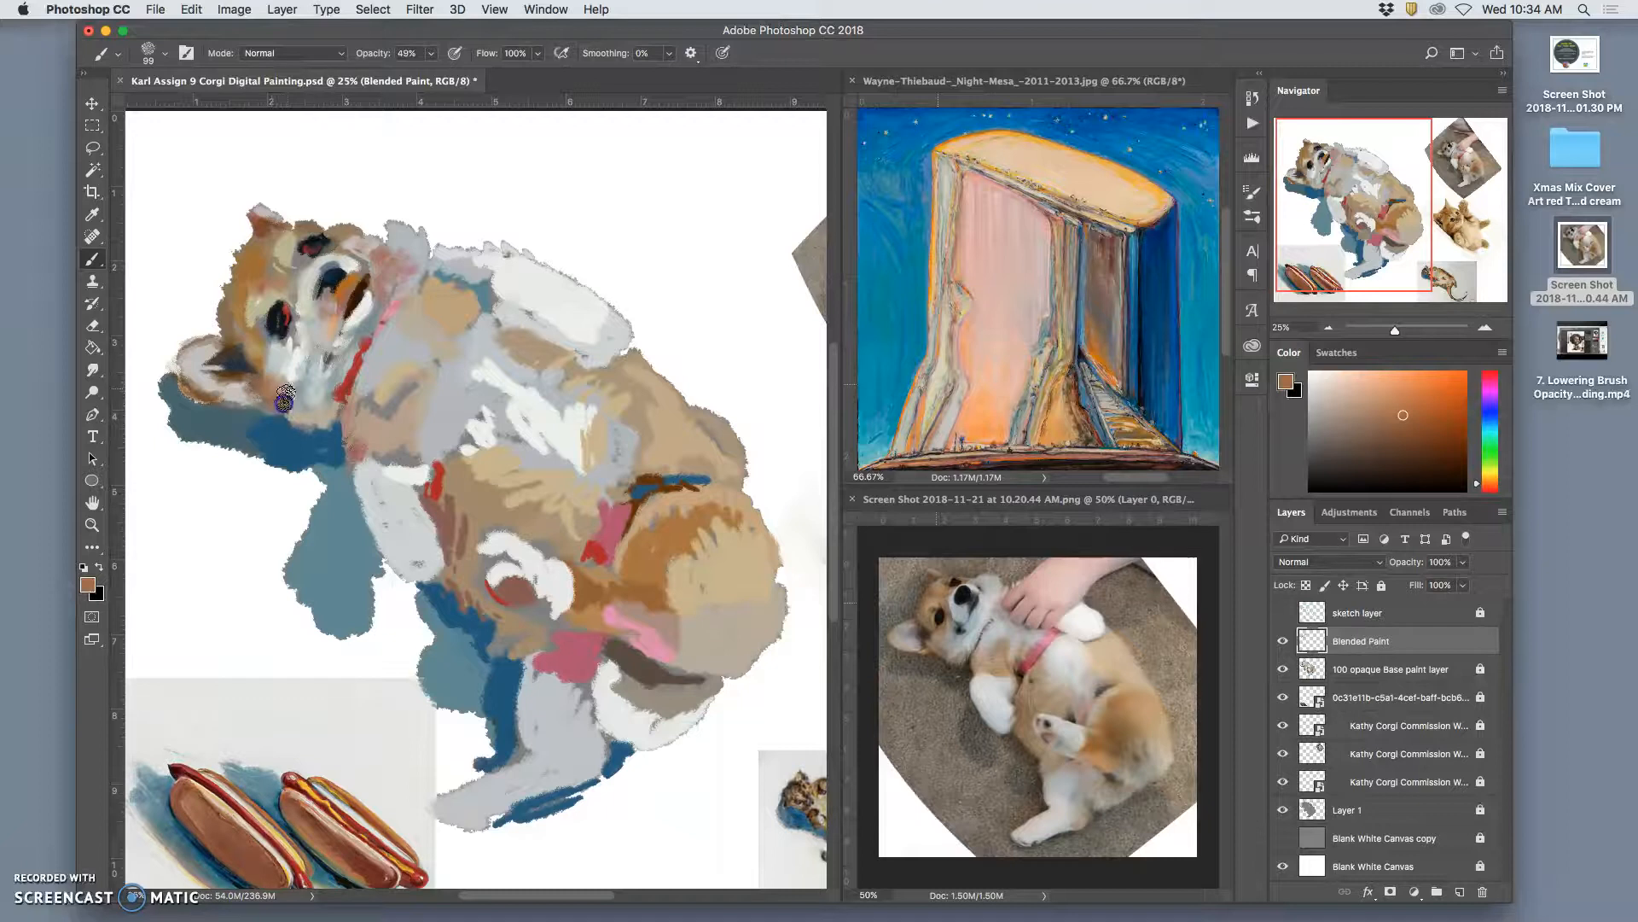
alt+click(315, 426)
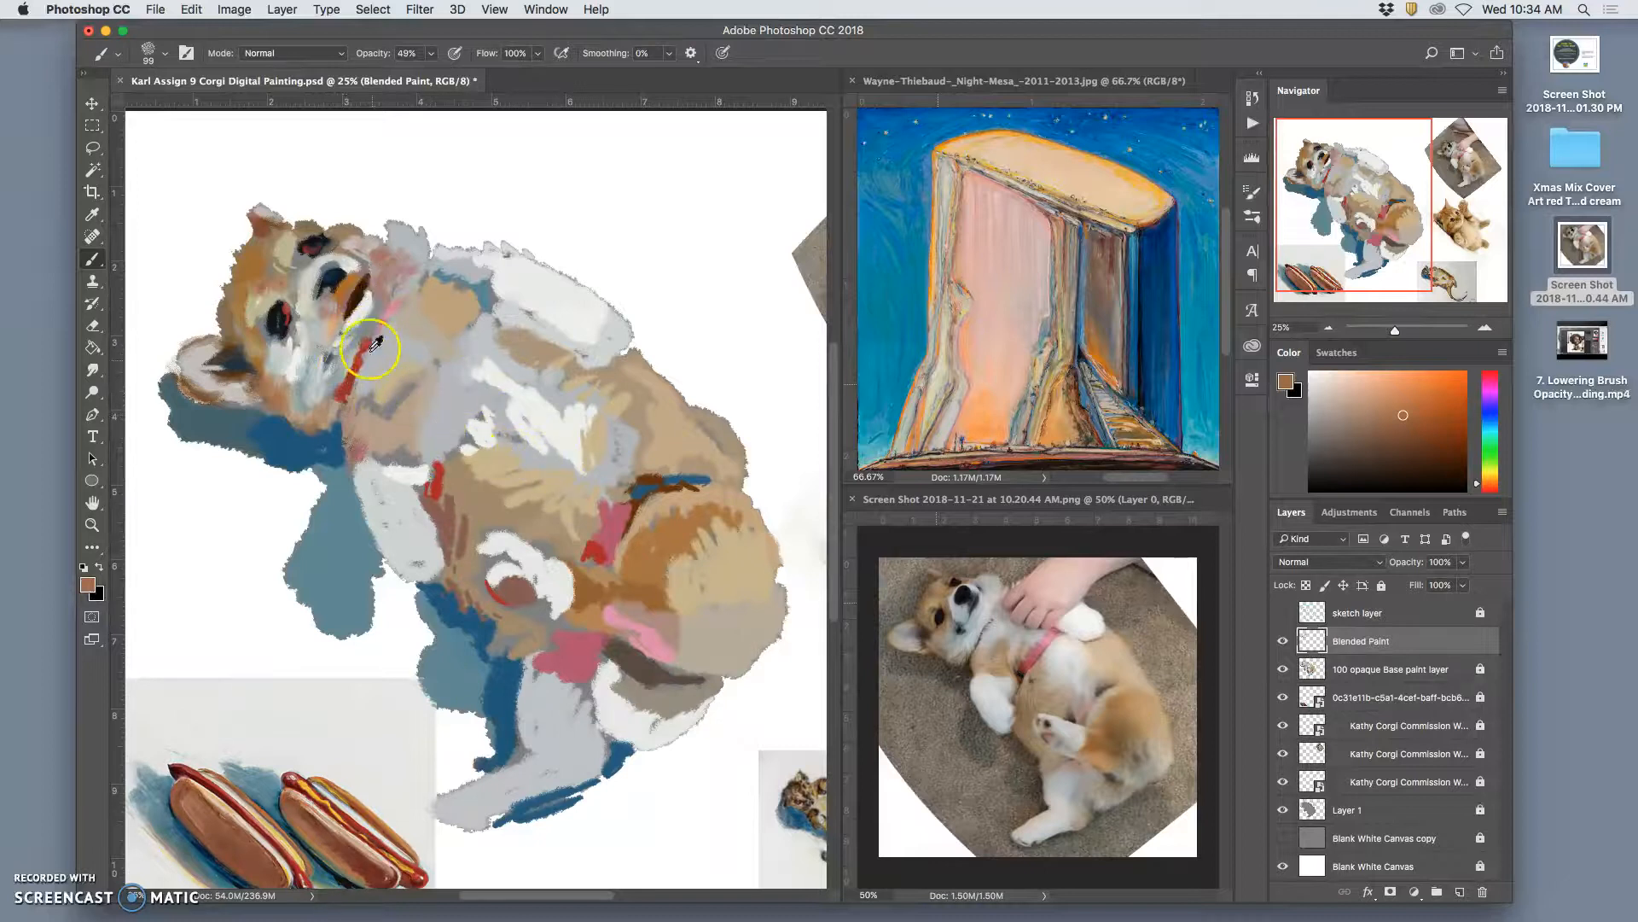
Blend sampled grey and tan into the fur between the corgi's muzzle and upper eye.
alt+click(361, 315)
mouse_move(362, 264)
mouse_down()
mouse_move(353, 284)
mouse_move(376, 260)
mouse_move(332, 253)
mouse_move(341, 280)
mouse_move(366, 224)
mouse_move(343, 236)
mouse_up()
alt+click(336, 291)
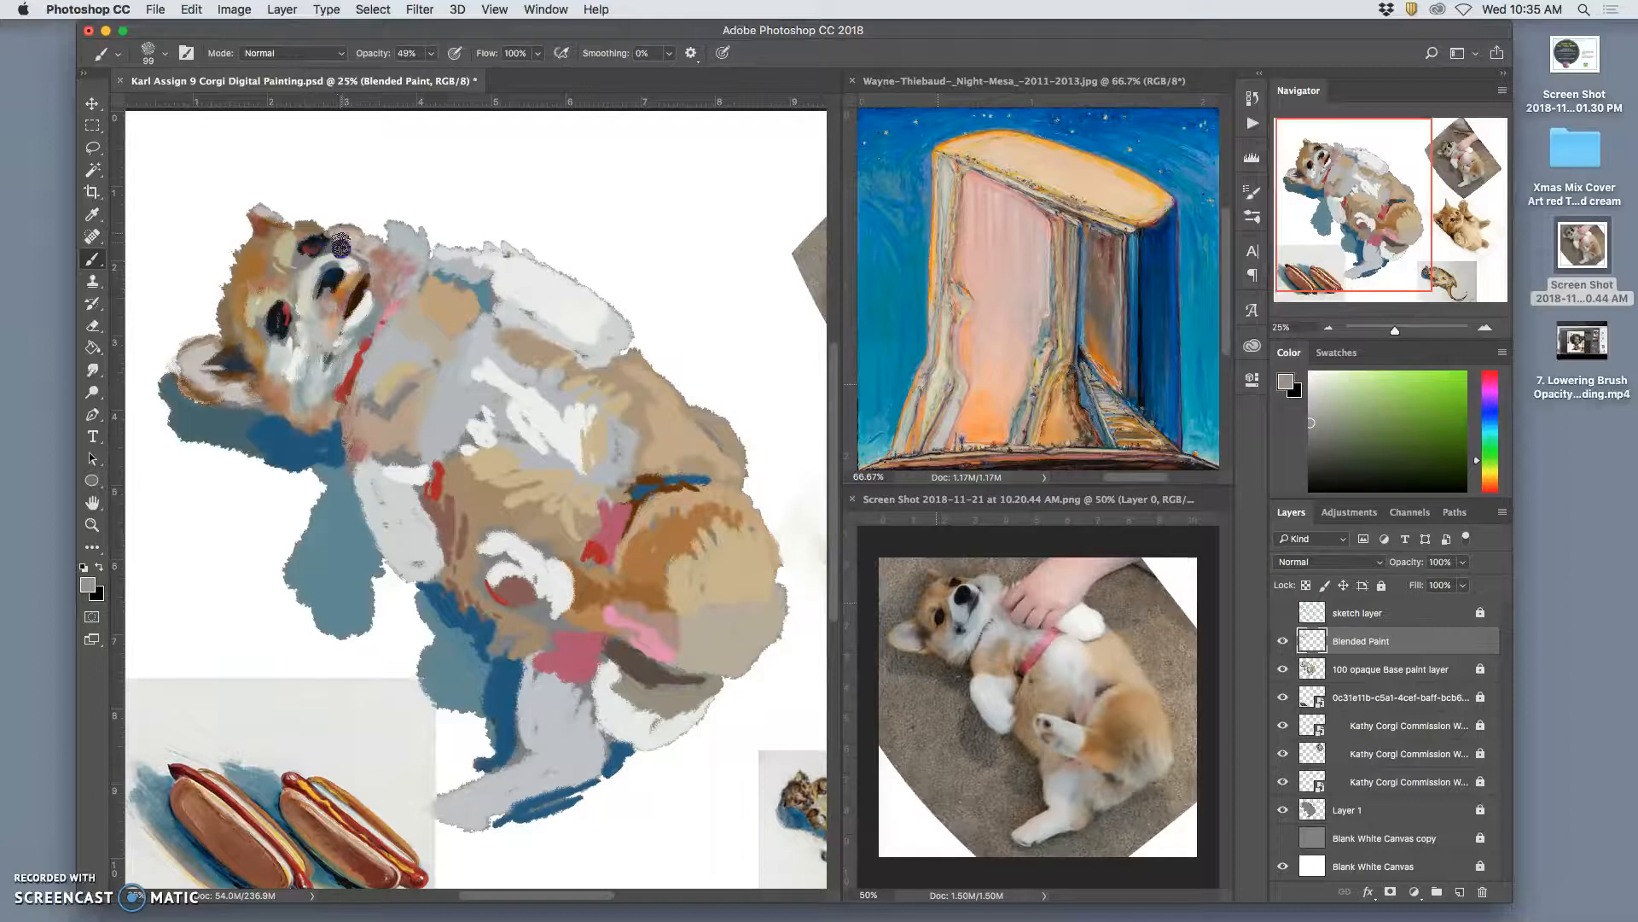
alt+click(345, 278)
alt+click(352, 271)
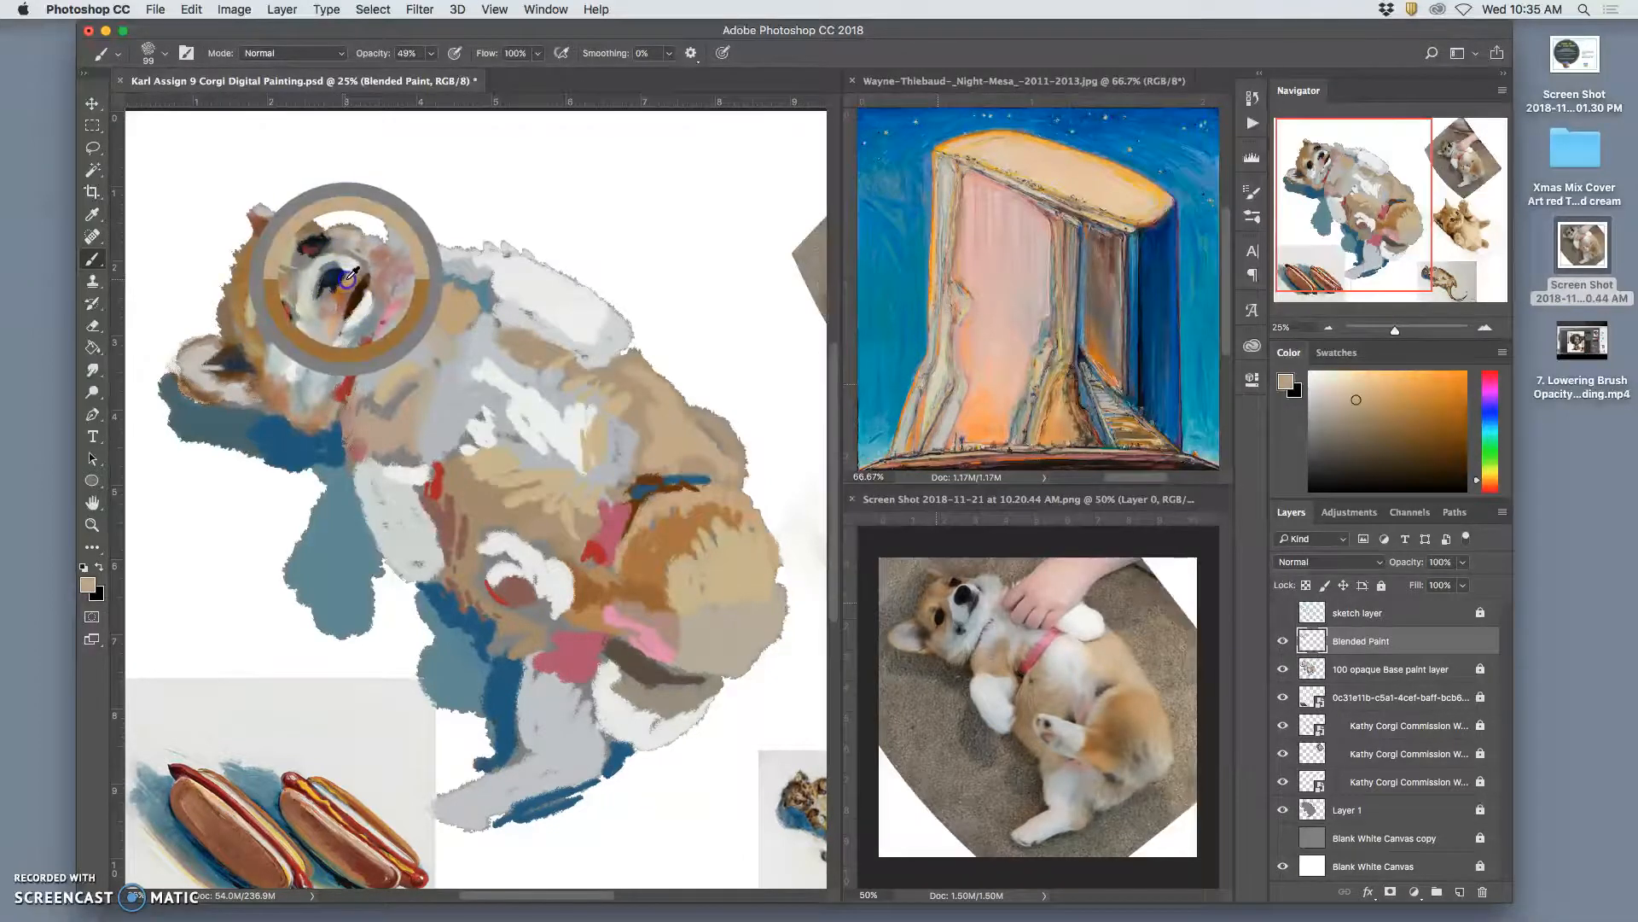
mouse_move(338, 239)
mouse_down()
mouse_move(356, 229)
mouse_move(366, 255)
mouse_up()
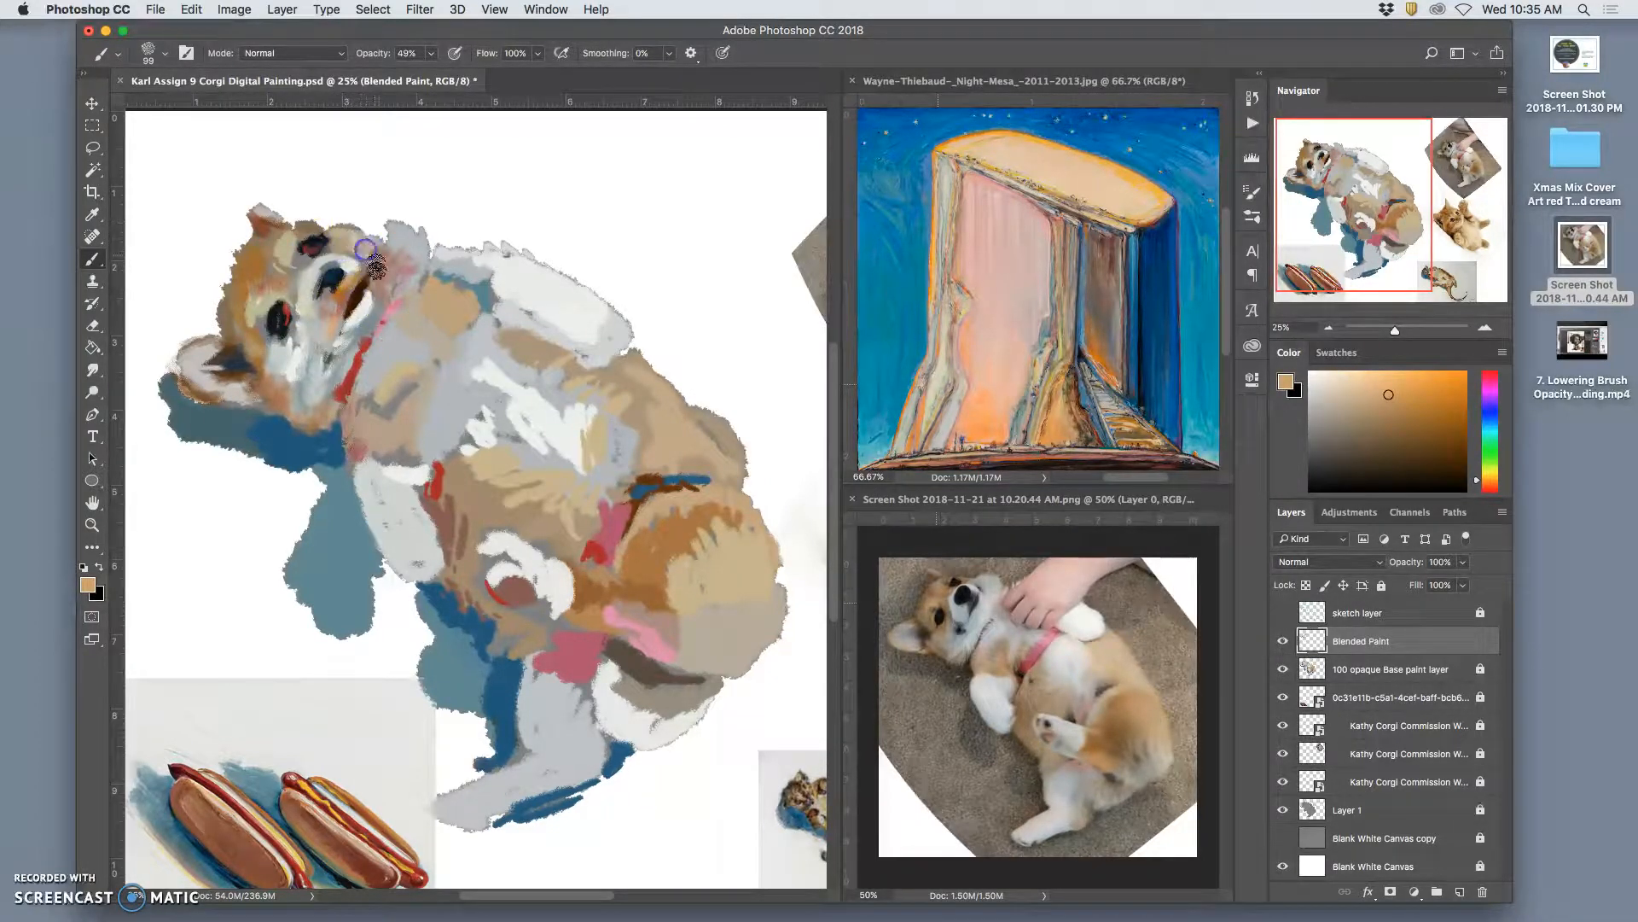
Blend sampled blue, off-white and grey around the corgi's lower eye, cheek and forehead.
mouse_move(288, 381)
mouse_down()
mouse_move(297, 333)
mouse_move(375, 290)
mouse_move(444, 276)
mouse_move(282, 356)
mouse_up()
alt+click(437, 267)
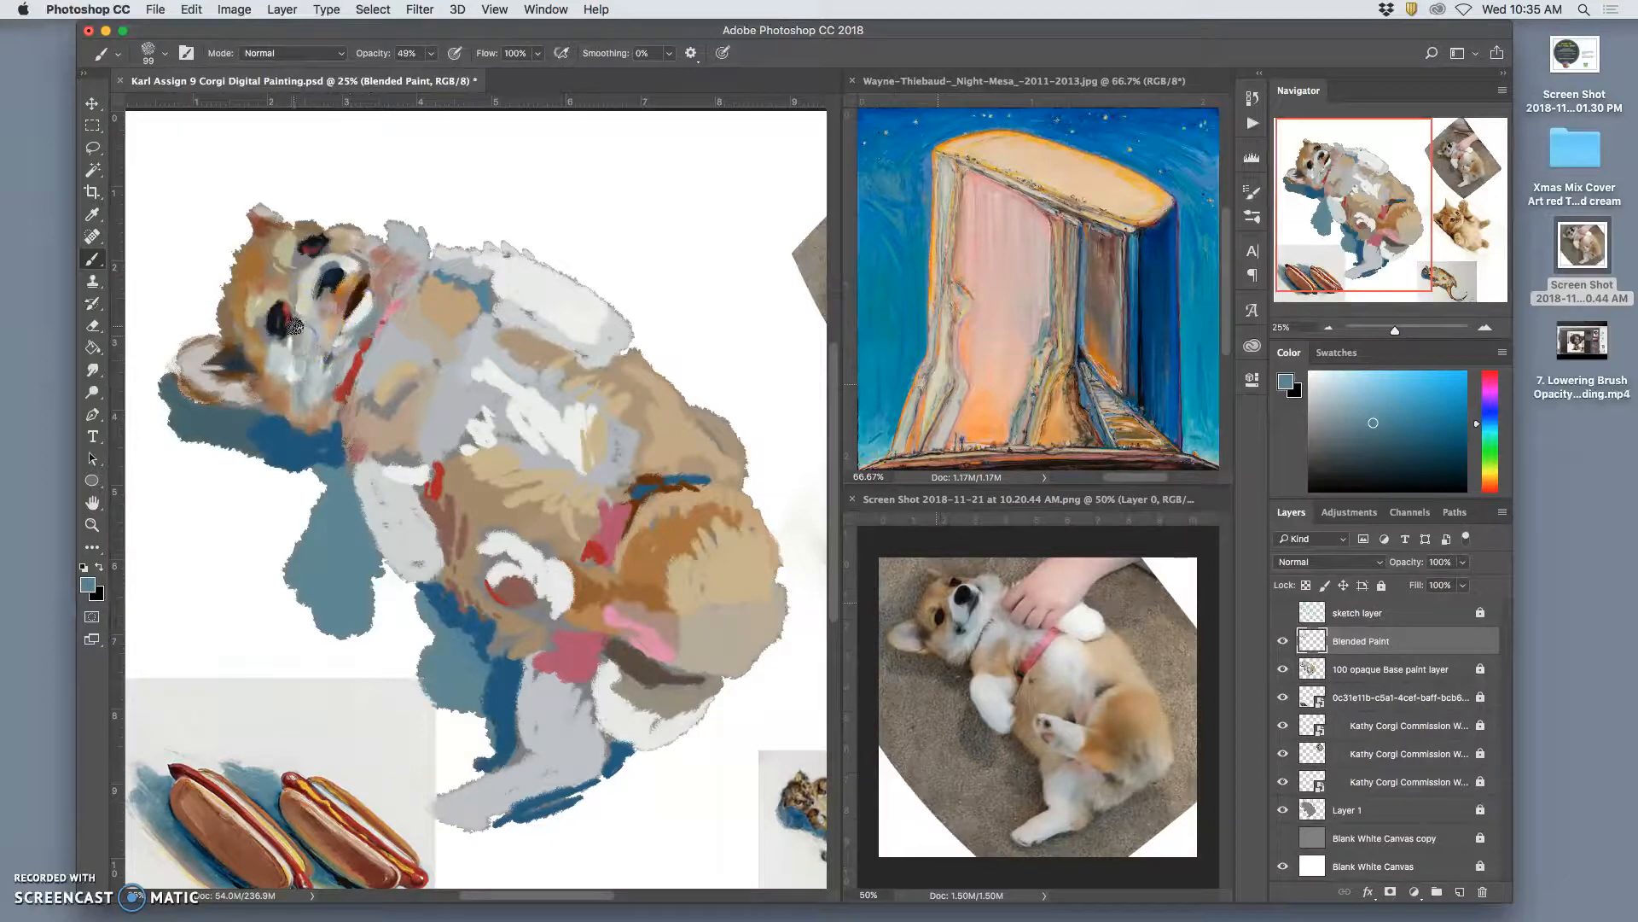
alt+click(365, 314)
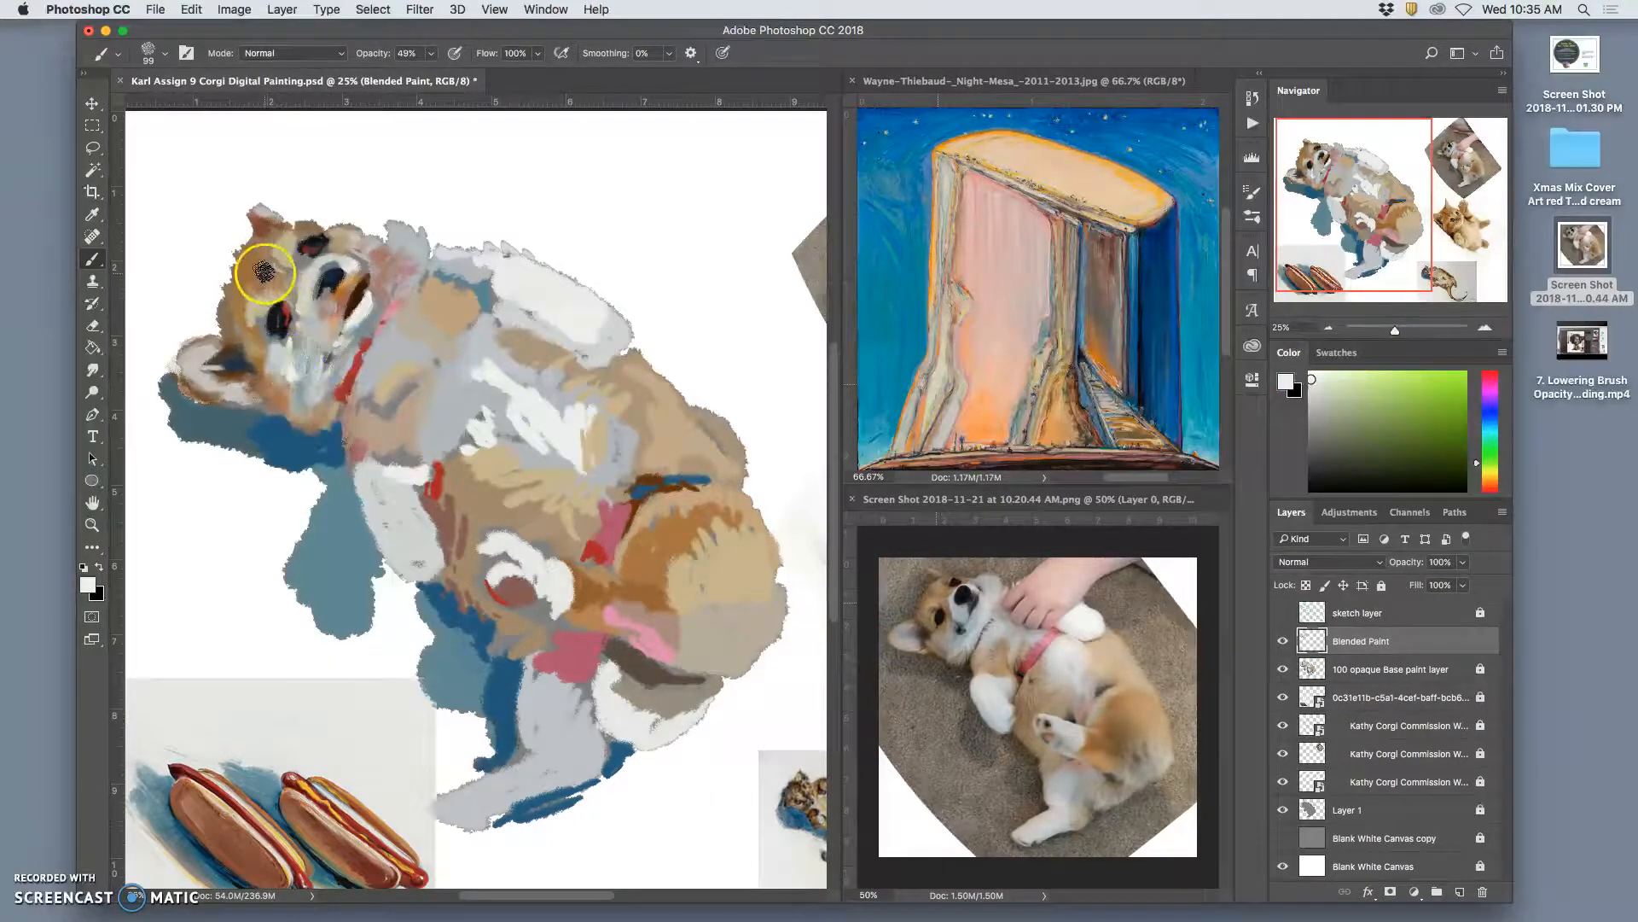
alt+click(294, 309)
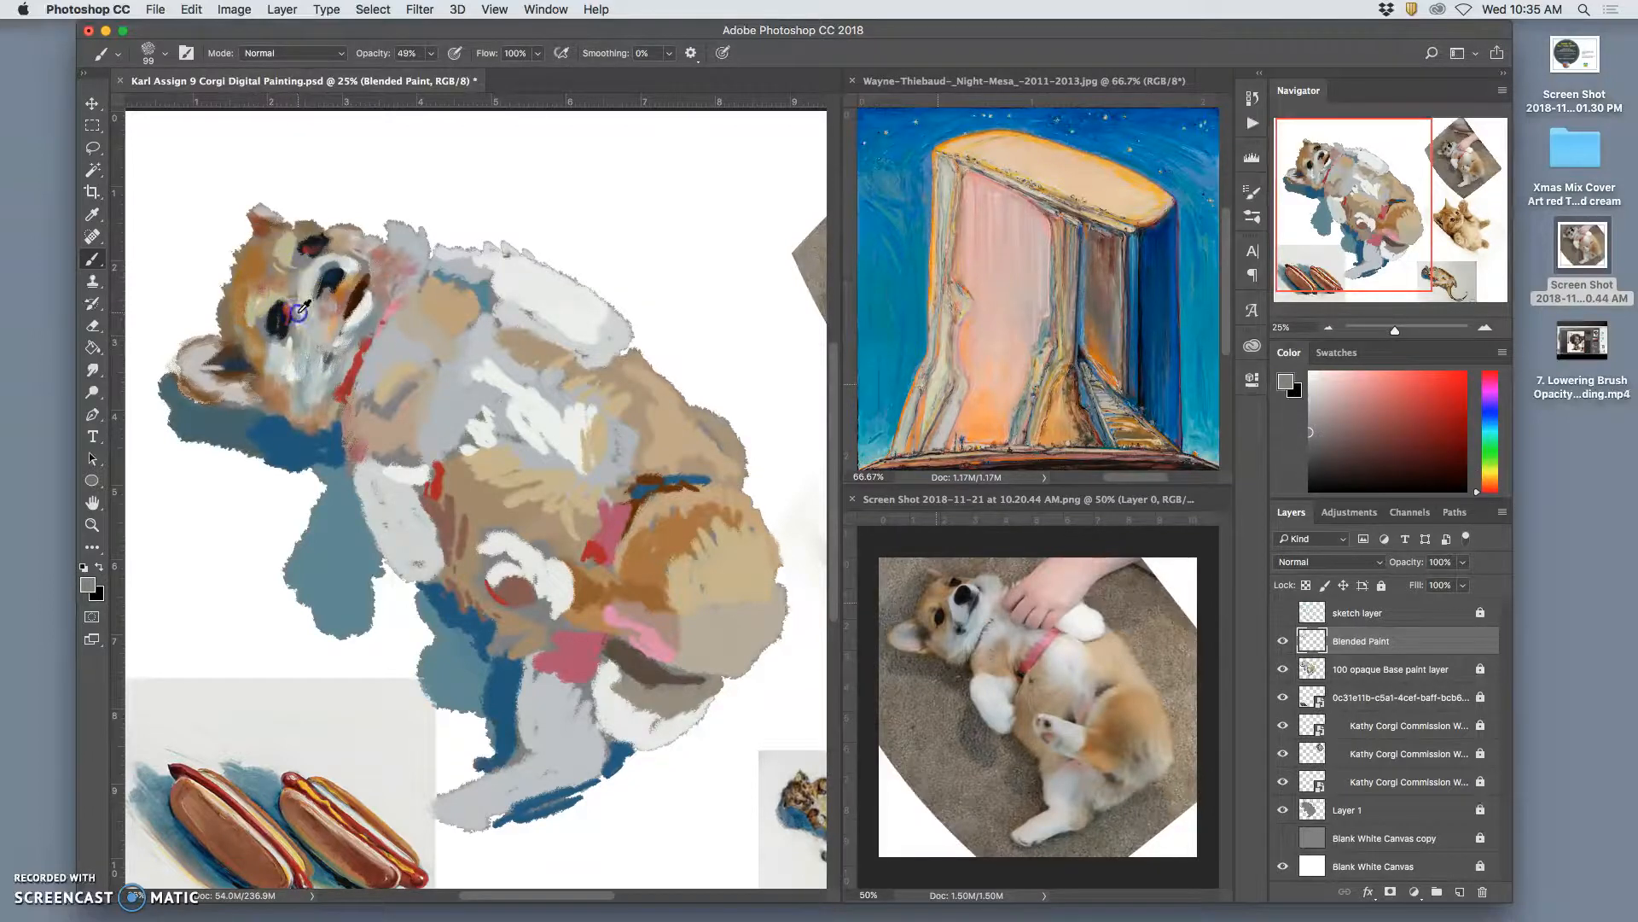
alt+click(298, 313)
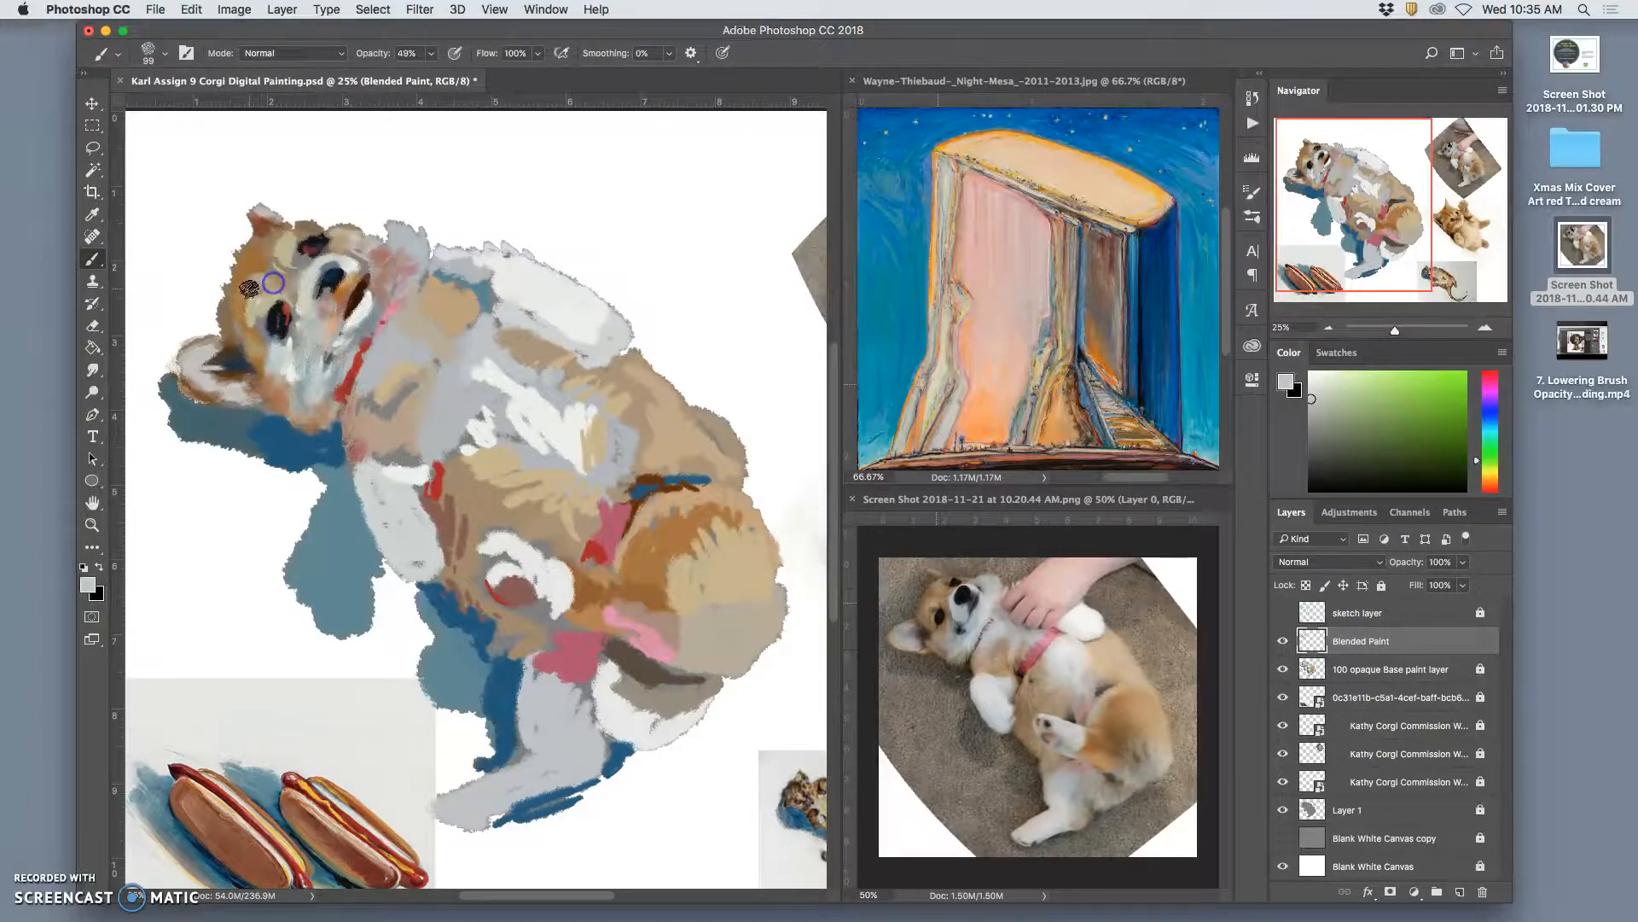
Sample a dark red and stroke it over the corgi's lower ear and the adjoining side of the face.
mouse_move(244, 331)
mouse_down()
mouse_move(275, 283)
mouse_move(302, 327)
mouse_move(284, 295)
mouse_move(311, 264)
mouse_move(274, 277)
mouse_move(266, 240)
mouse_move(270, 261)
mouse_move(300, 267)
mouse_move(269, 223)
mouse_move(402, 278)
mouse_move(376, 381)
mouse_up()
alt+click(376, 381)
drag(264, 402, 230, 339)
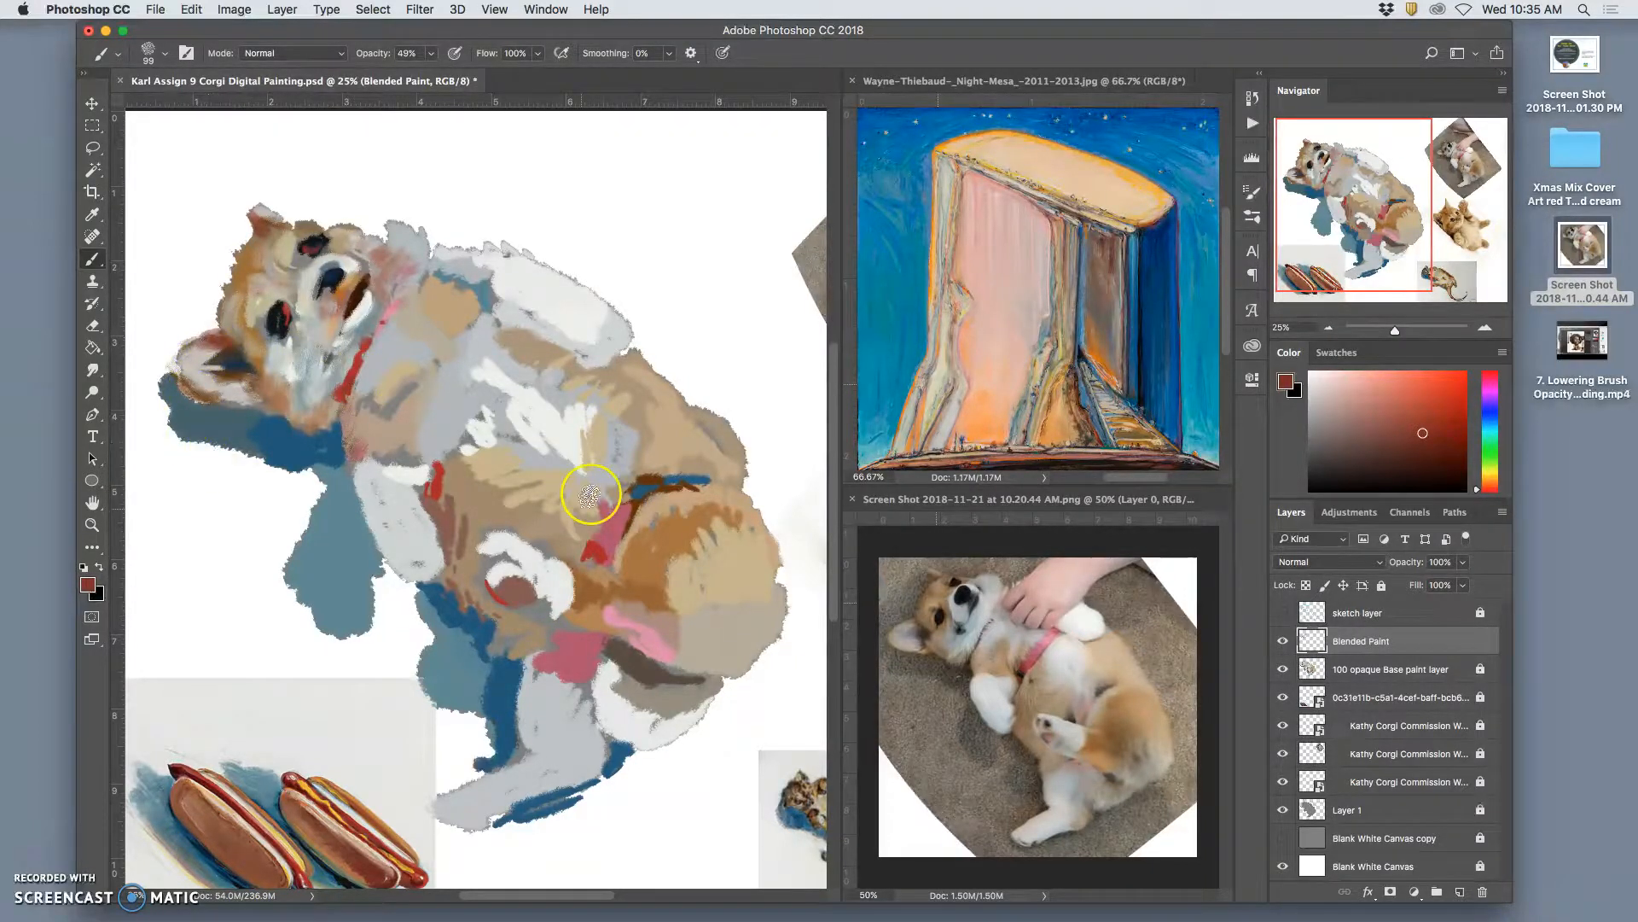
Export the selected Kyle's Ultimate Pastel Palooza brush to the Desktop as Pastel Brush Export.
click(1252, 195)
click(1251, 215)
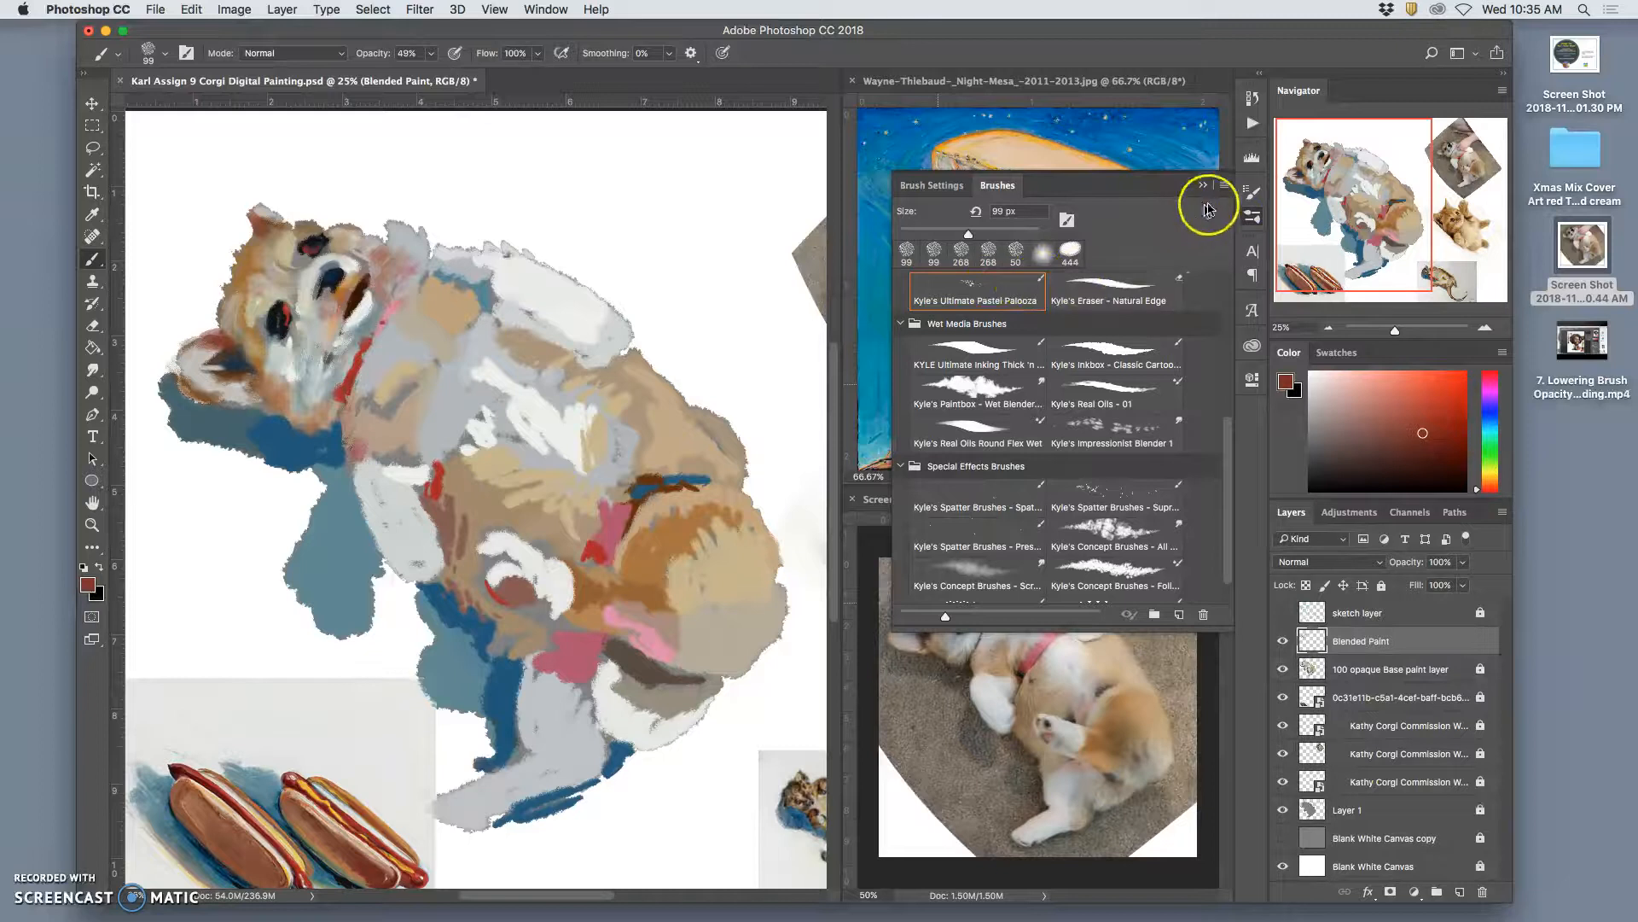
click(1224, 186)
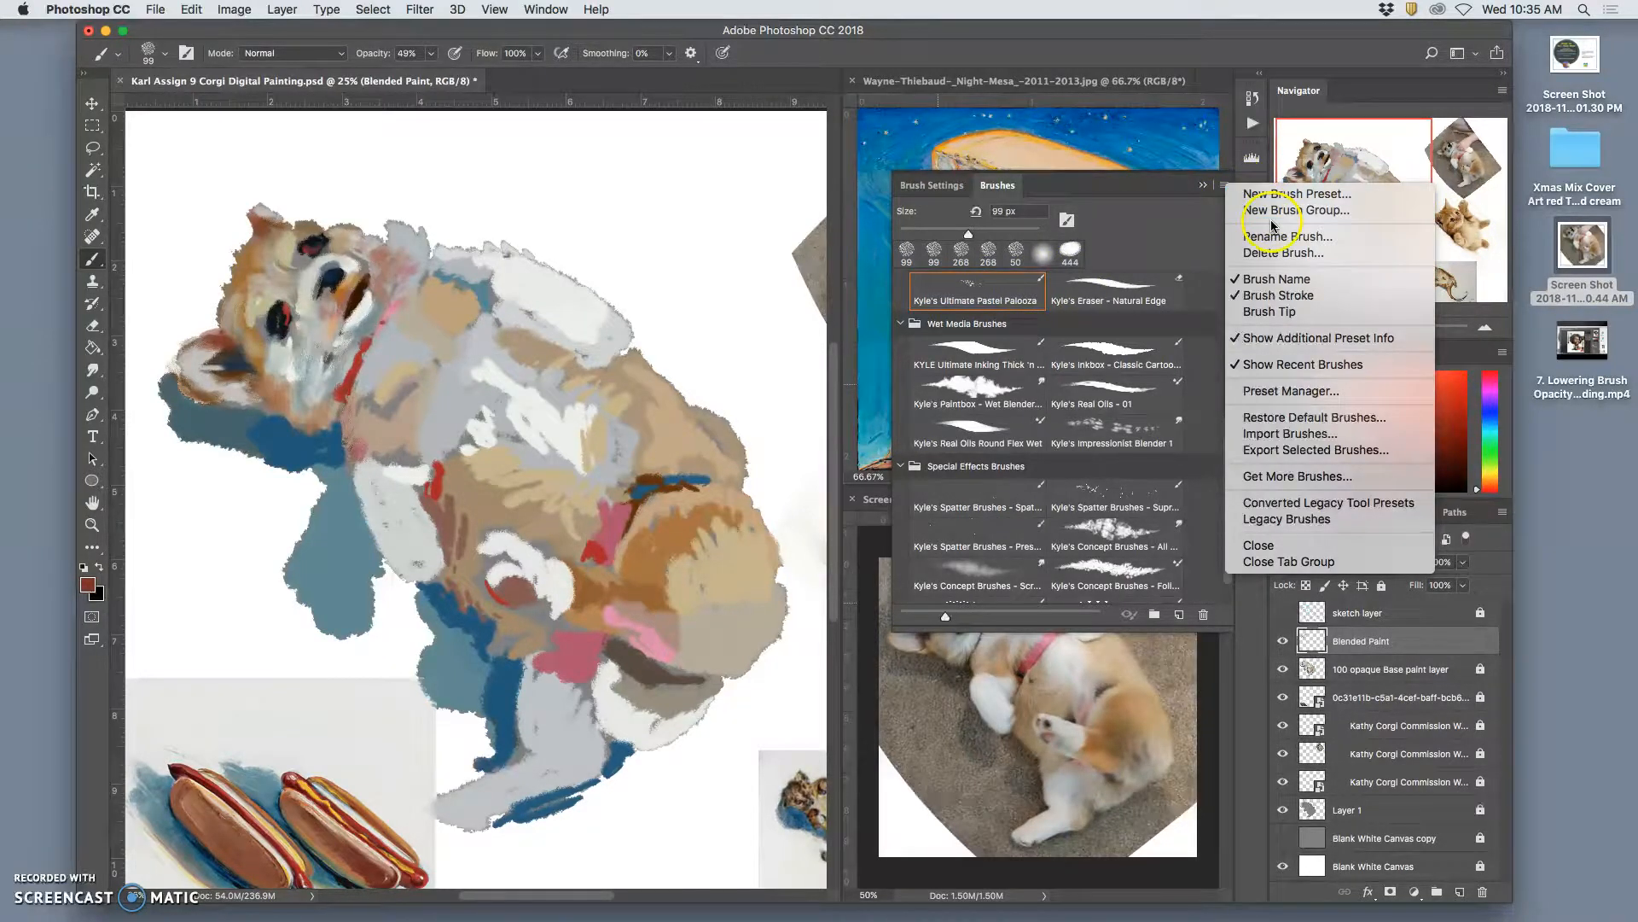
click(1297, 451)
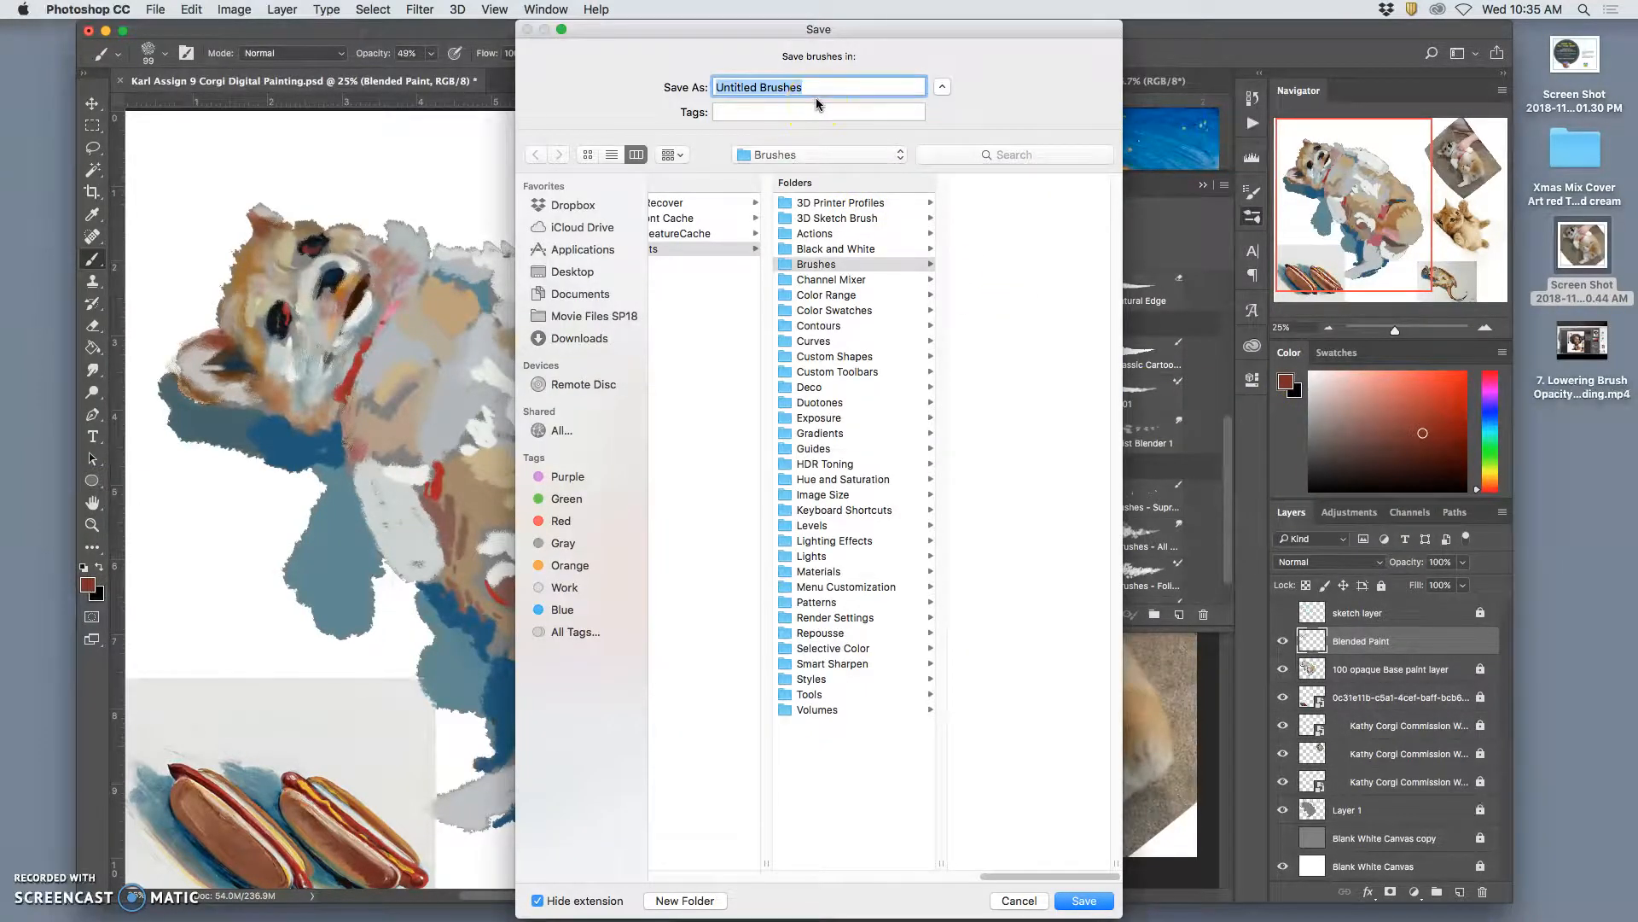
text(Pastel Brush Export)
key(super+shift+d)
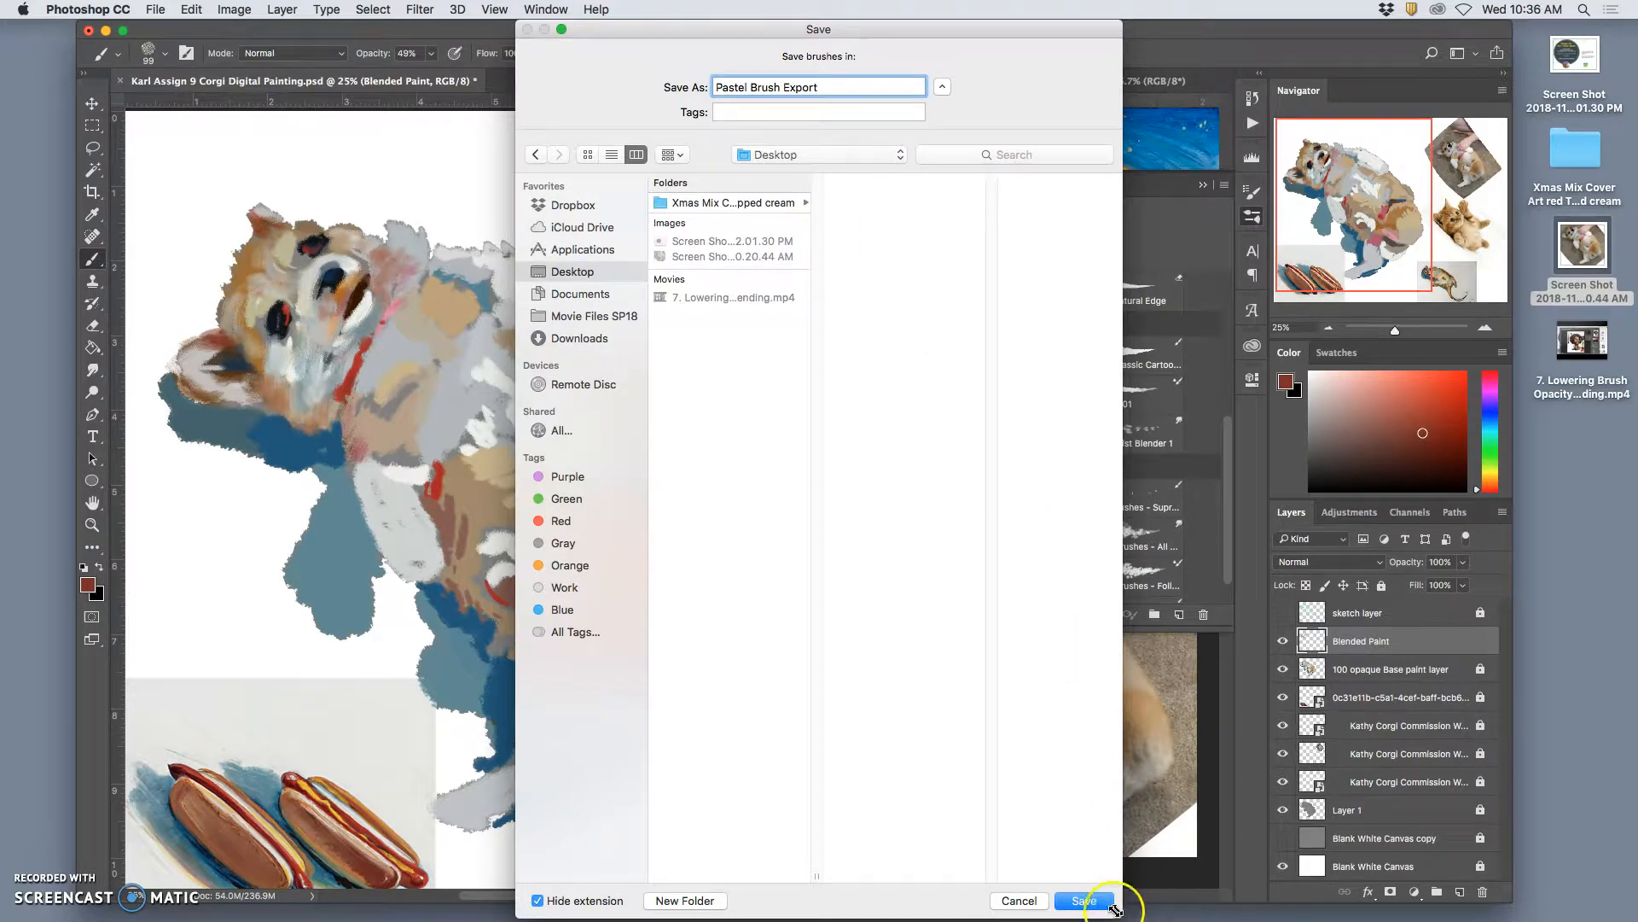
click(1088, 903)
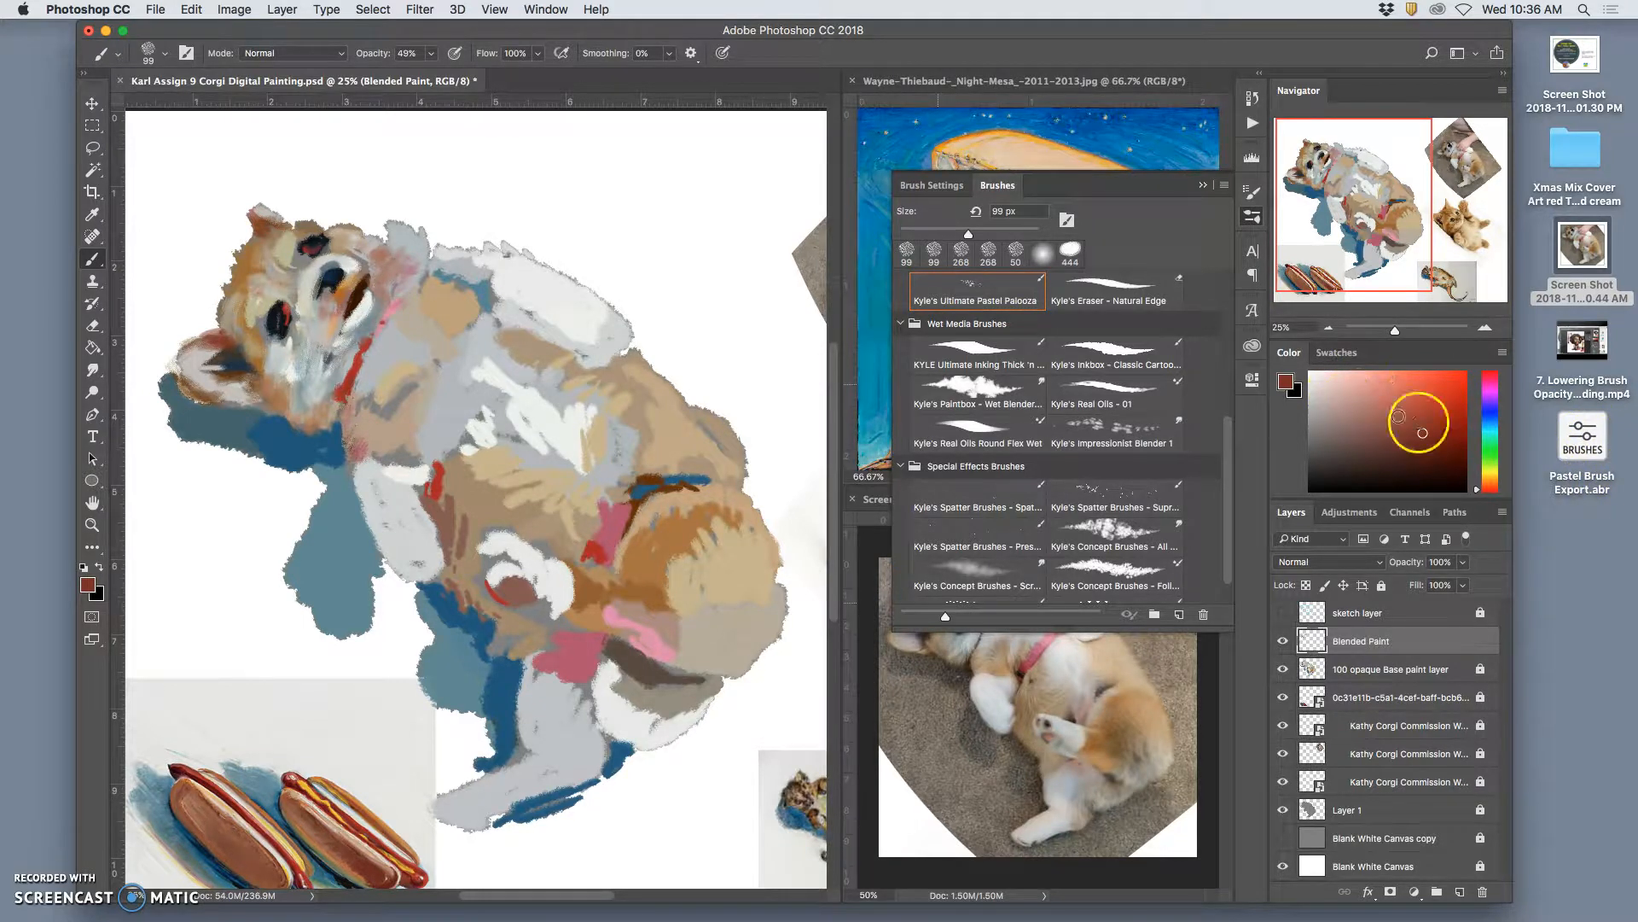
Import the brush file Pastel Brush Export.abr from the Desktop and look through the brush list.
click(1225, 186)
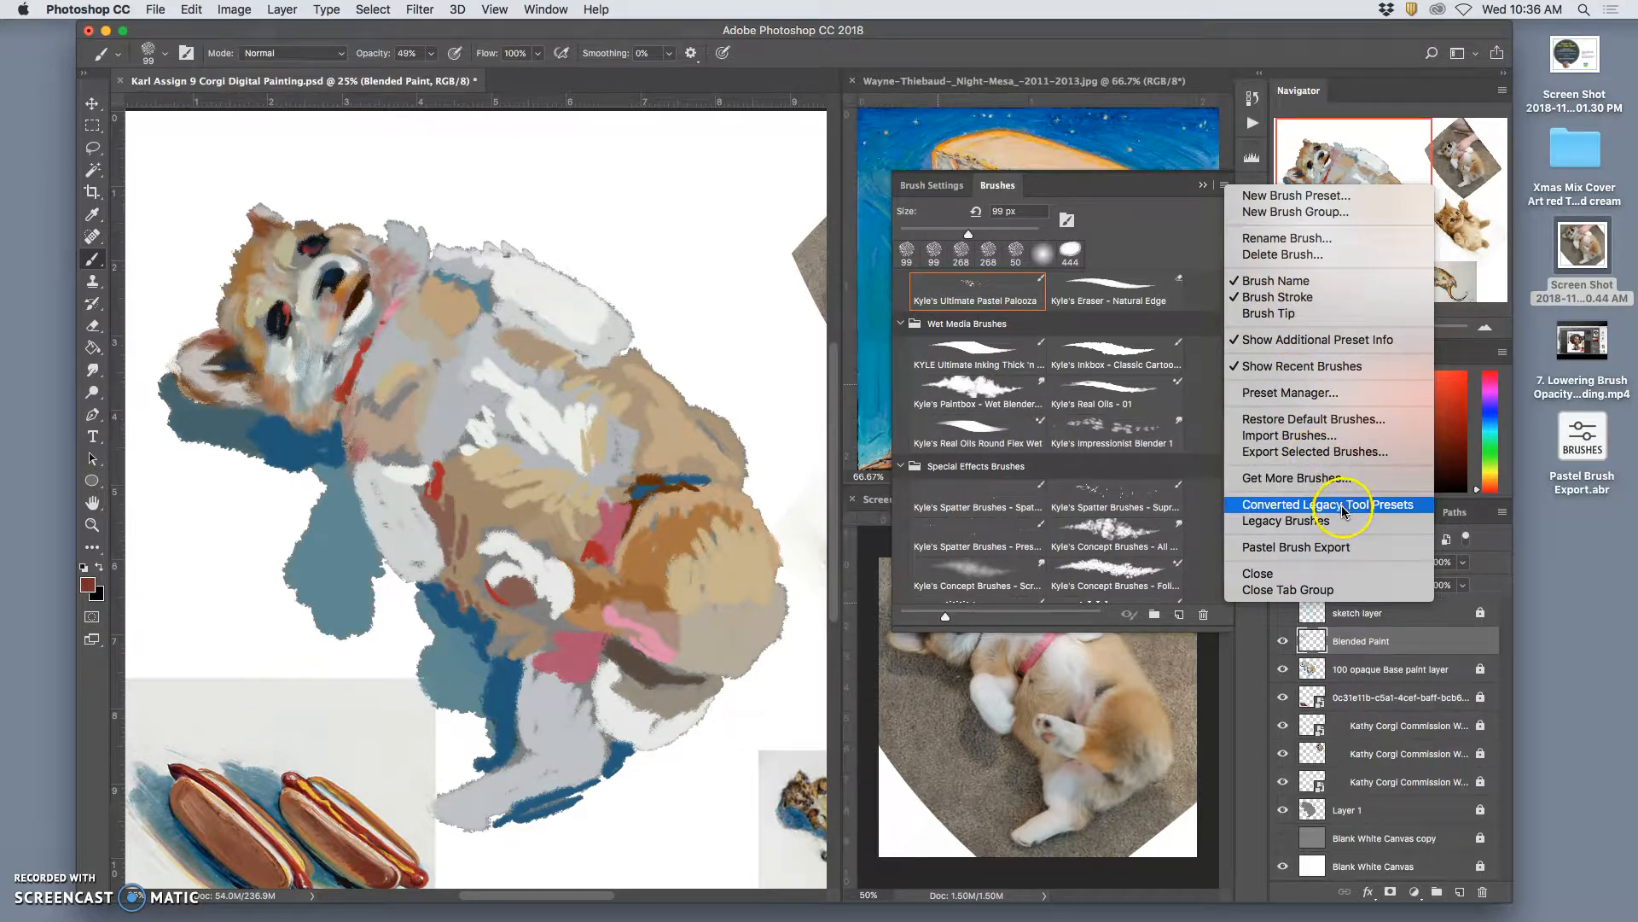
click(1283, 437)
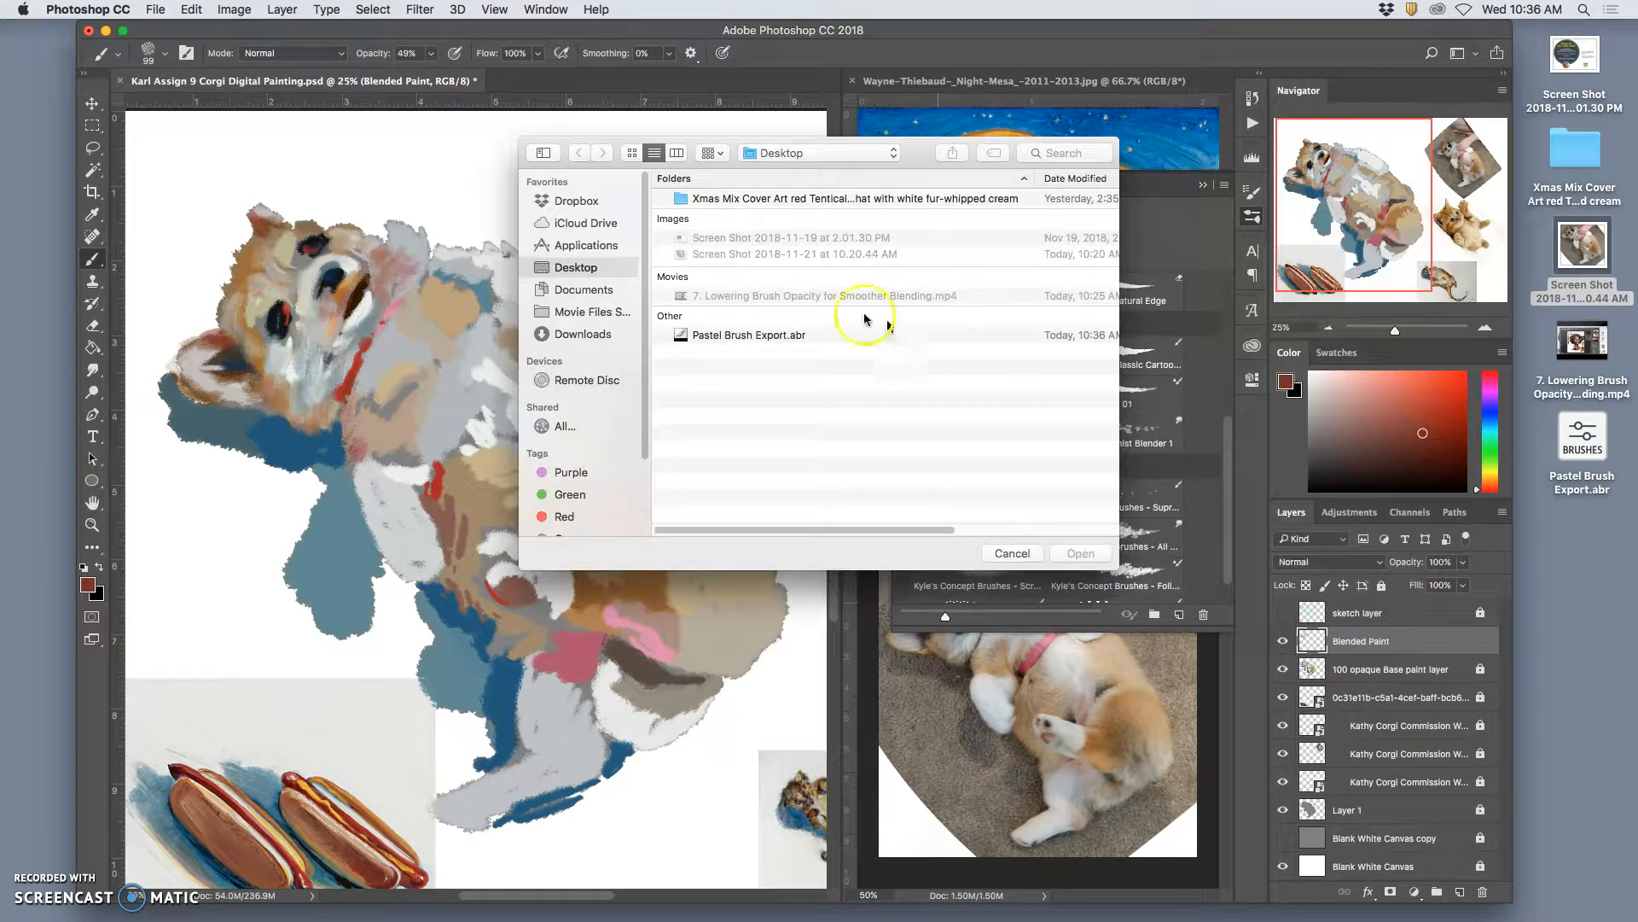
click(790, 335)
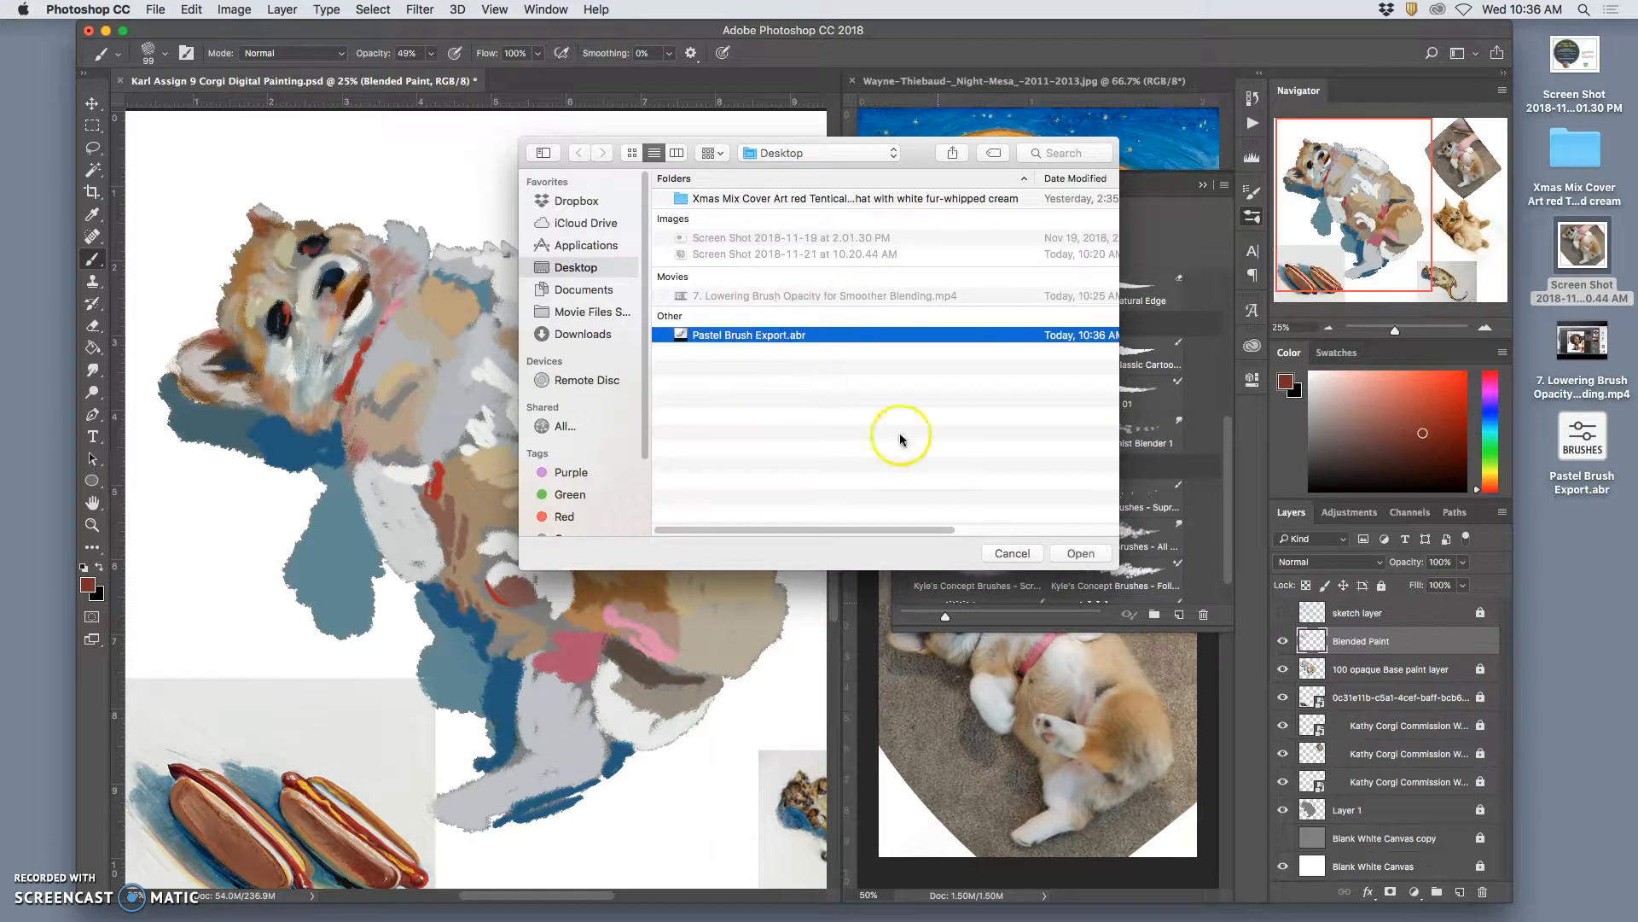
click(1080, 553)
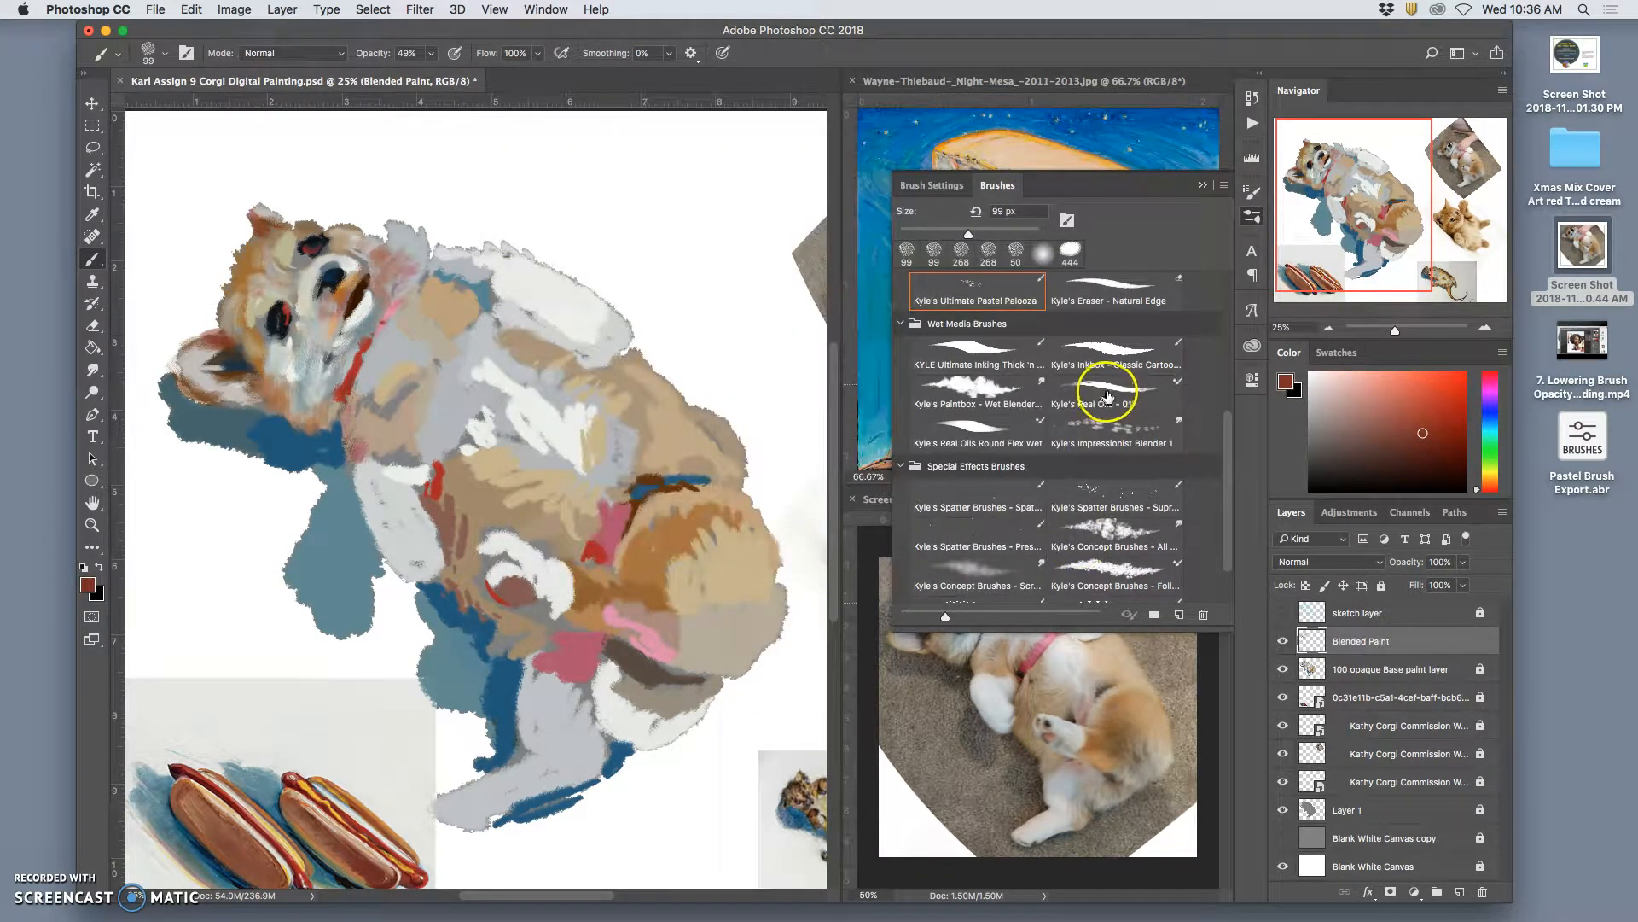
scroll(1107, 395, down, 2)
scroll(1109, 397, up, 5)
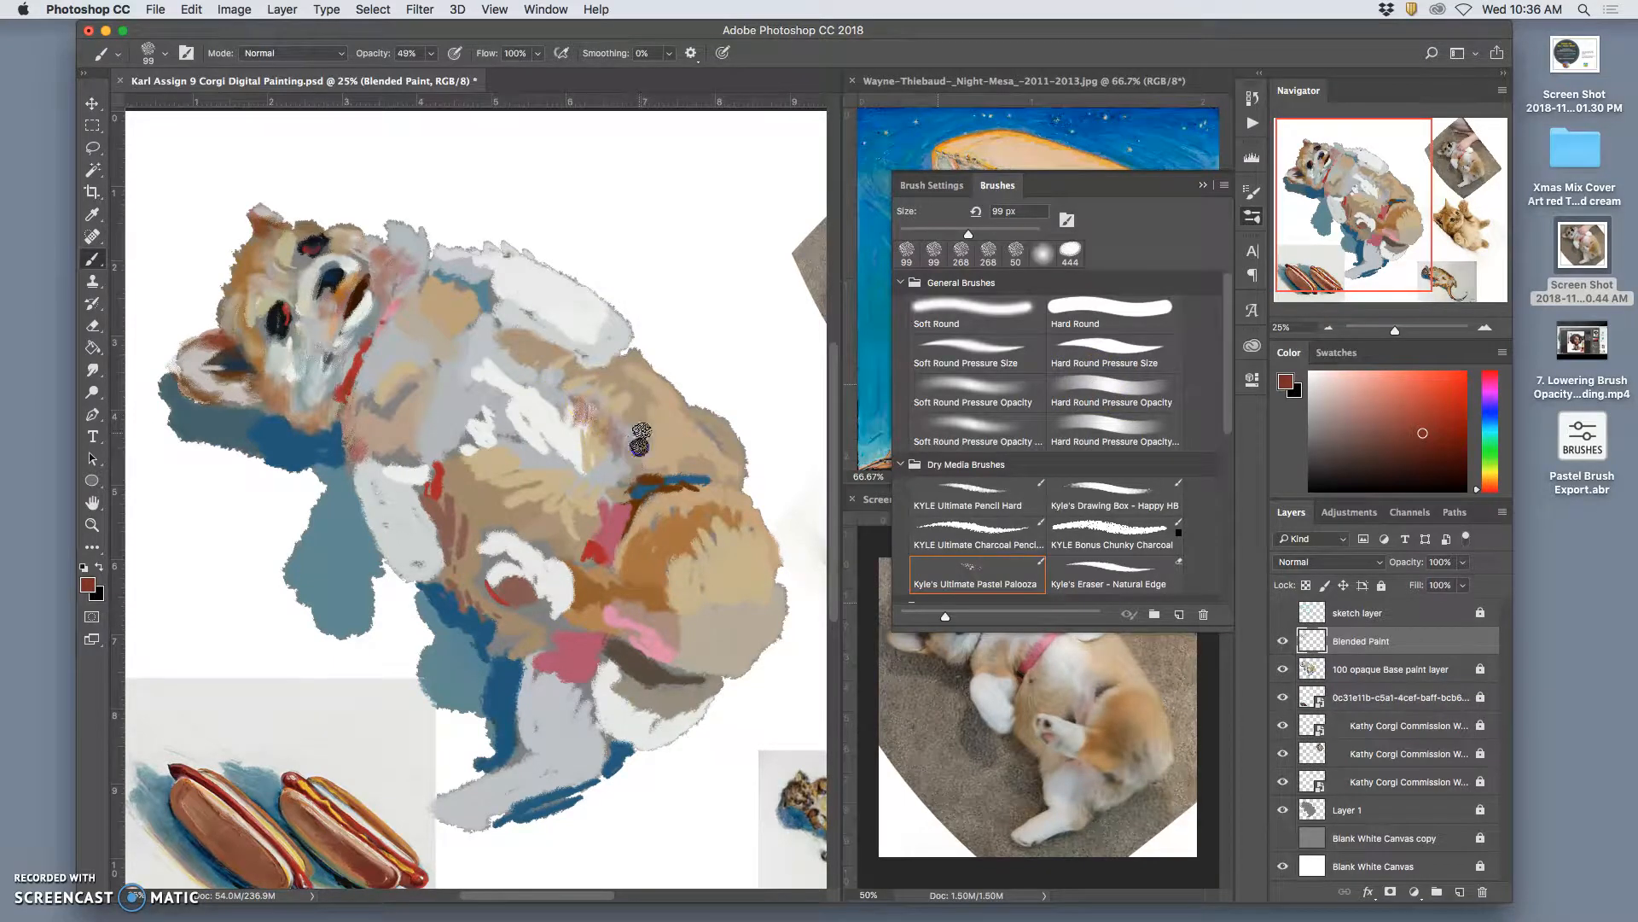
click(1204, 185)
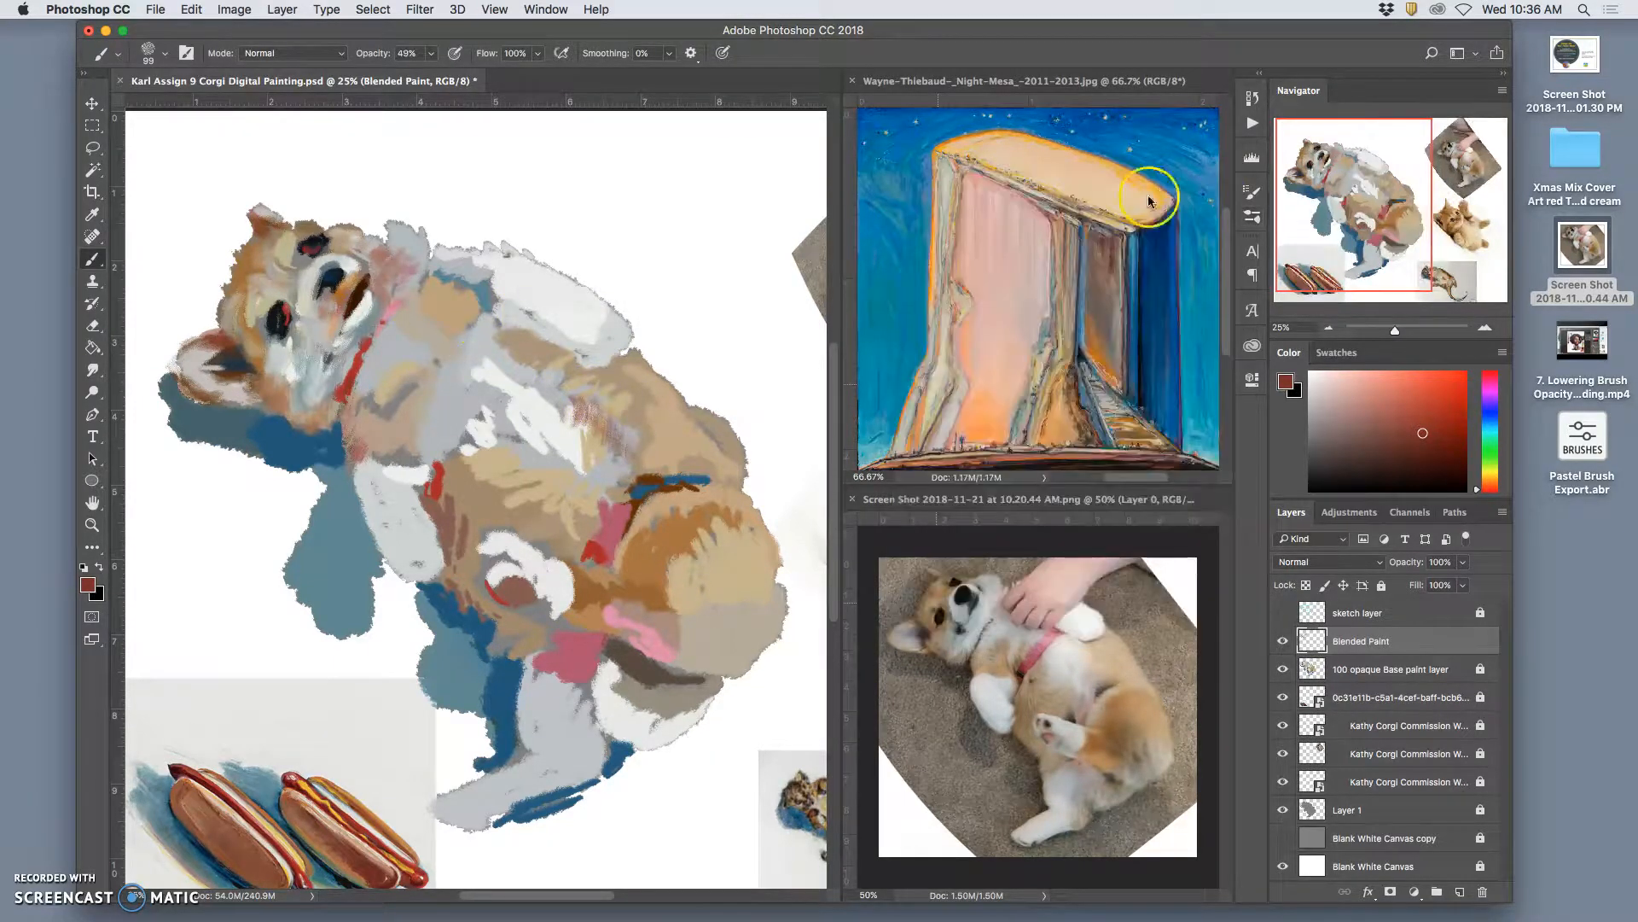
Blend brown sampled from the Thiebaud painting and pink sampled from the hind leg over the corgi's belly.
alt+click(1080, 397)
mouse_move(487, 466)
mouse_down()
mouse_move(490, 491)
mouse_move(535, 510)
mouse_up()
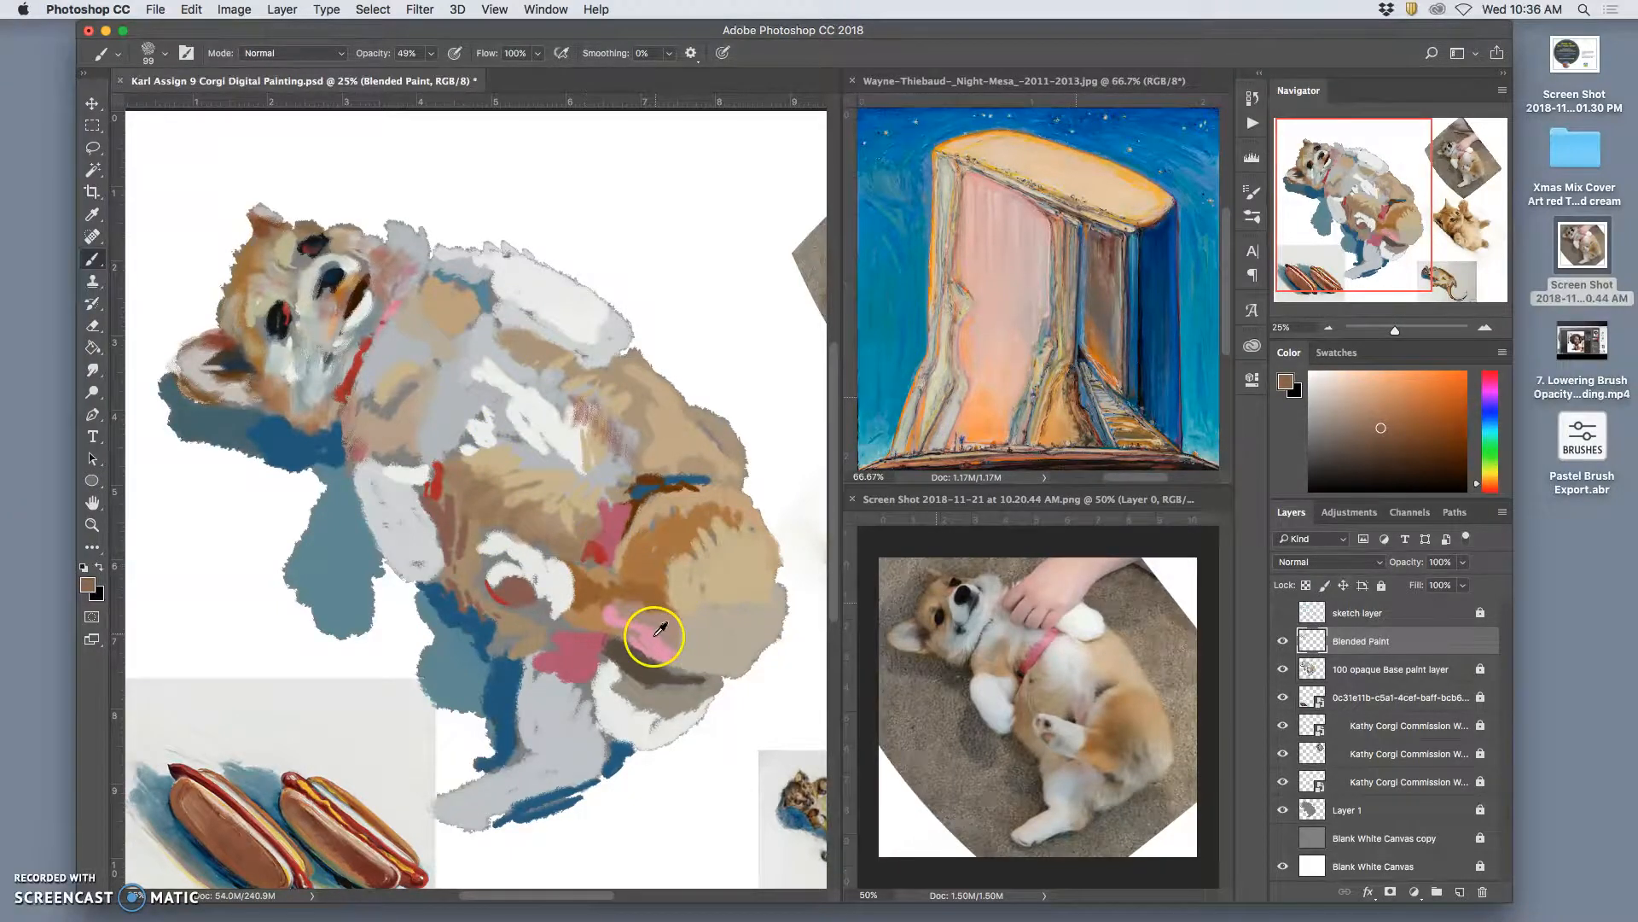
alt+click(660, 630)
mouse_move(554, 536)
mouse_down()
mouse_move(530, 476)
mouse_move(502, 500)
mouse_up()
Stroke the sampled blue above the hip crease and shade the thigh with sampled dark brown.
alt+click(649, 488)
mouse_move(666, 464)
mouse_down()
mouse_move(700, 461)
mouse_move(727, 479)
mouse_move(698, 583)
mouse_move(622, 595)
mouse_move(643, 495)
mouse_up()
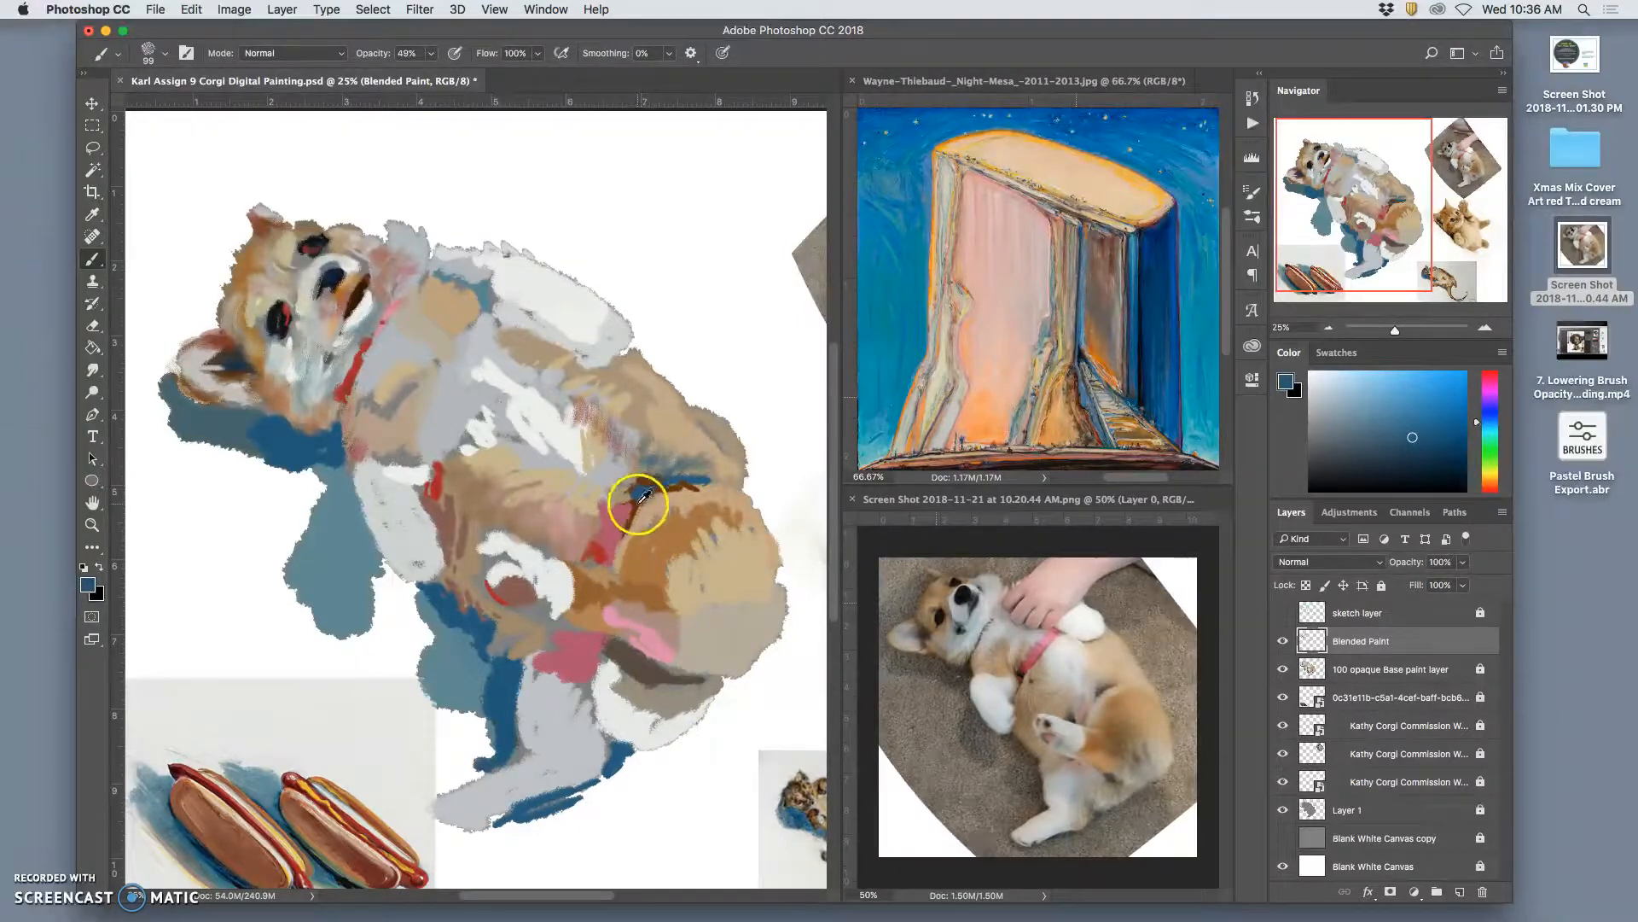
alt+click(643, 501)
drag(643, 556, 655, 578)
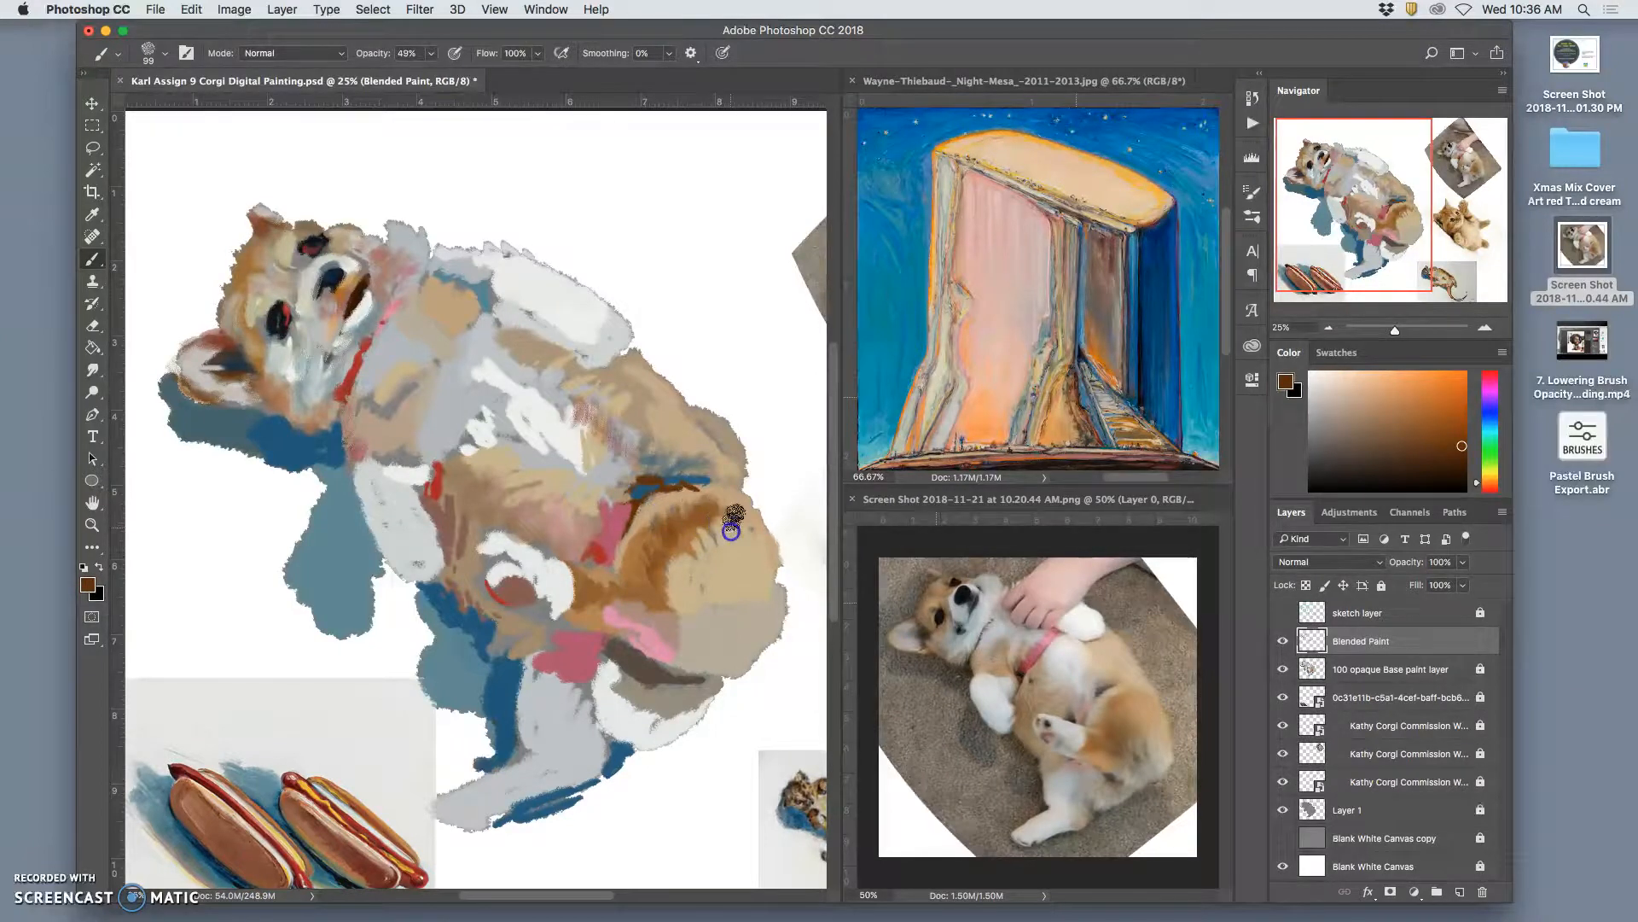
drag(745, 529, 738, 536)
Blend dark brown, sampled off-white and dark blue from the hind-leg shadow into the chest and shoulder fur.
mouse_move(372, 394)
mouse_down()
mouse_move(403, 484)
mouse_move(411, 409)
mouse_move(389, 457)
mouse_up()
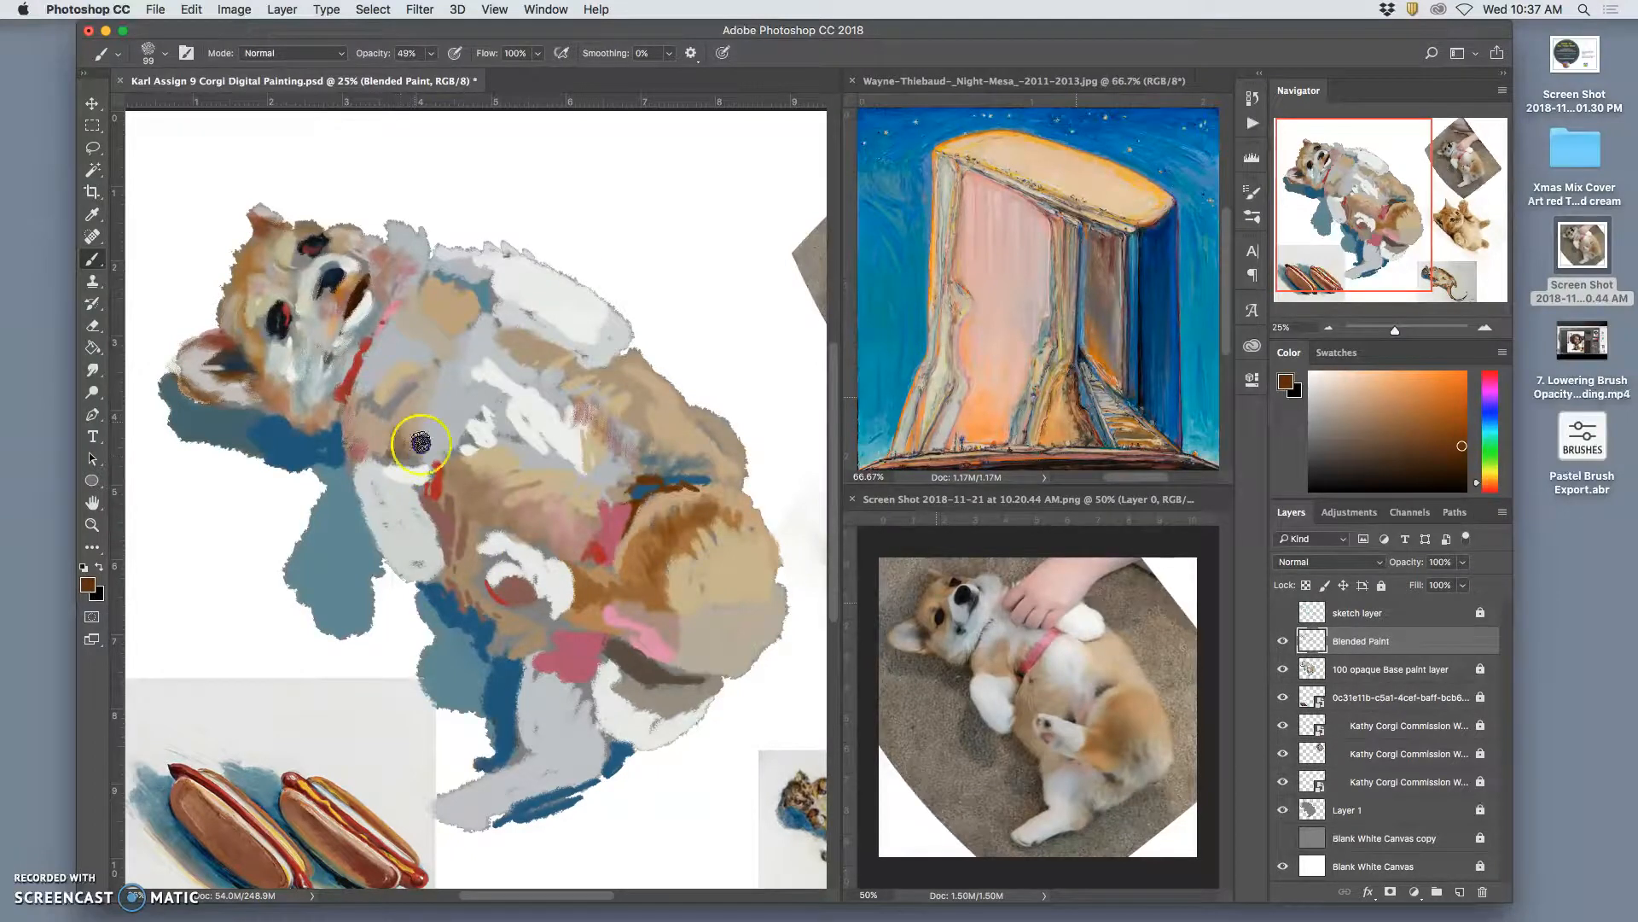
mouse_move(376, 452)
mouse_down()
mouse_move(406, 429)
mouse_move(431, 367)
mouse_move(408, 426)
mouse_move(424, 371)
mouse_move(489, 424)
mouse_move(426, 407)
mouse_move(411, 355)
mouse_up()
alt+click(471, 408)
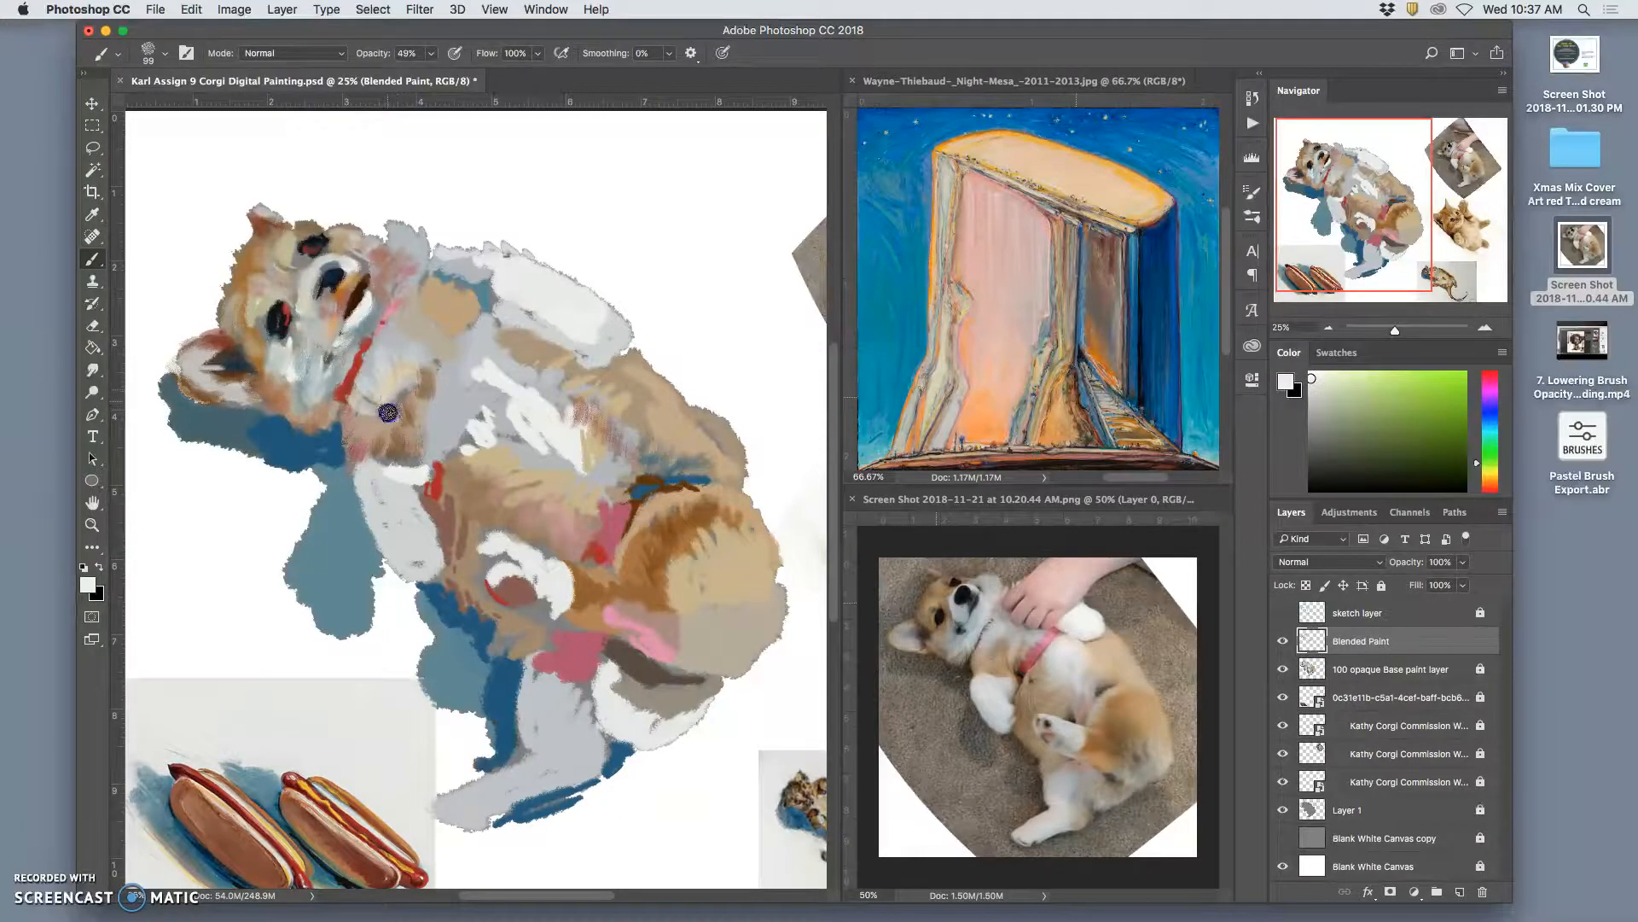
mouse_move(469, 374)
mouse_down()
mouse_move(531, 395)
mouse_move(502, 387)
mouse_up()
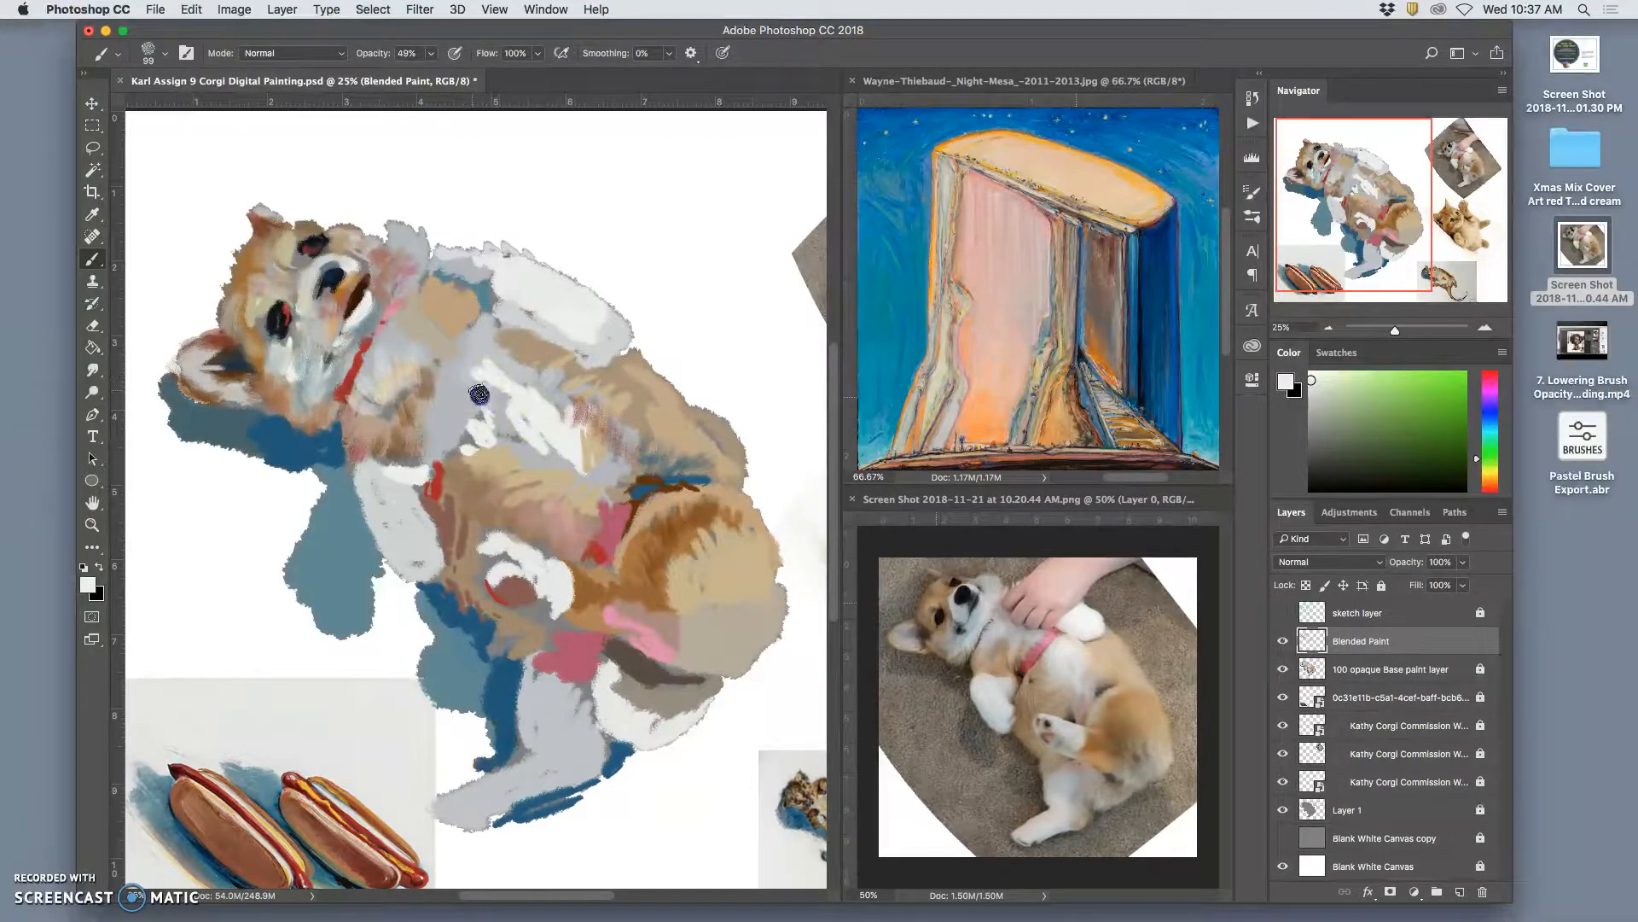
alt+click(447, 592)
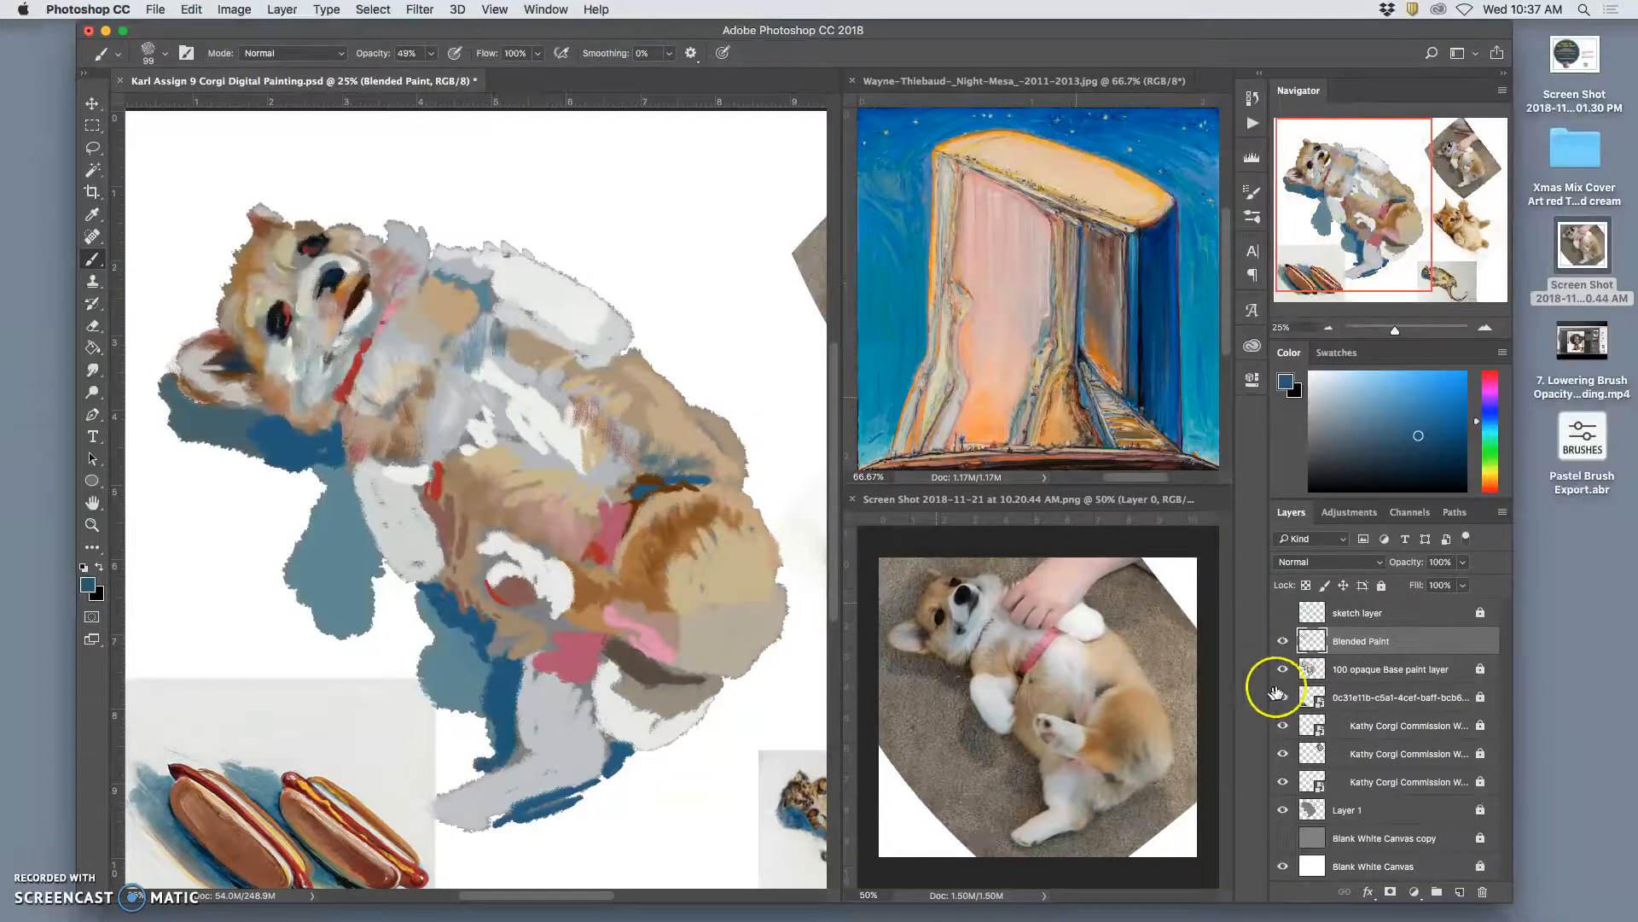
Toggle the visibility of the Blended Paint and 100 opaque Base paint layers to compare the blended strokes with the base.
click(1282, 642)
click(1283, 642)
click(1282, 642)
click(1283, 641)
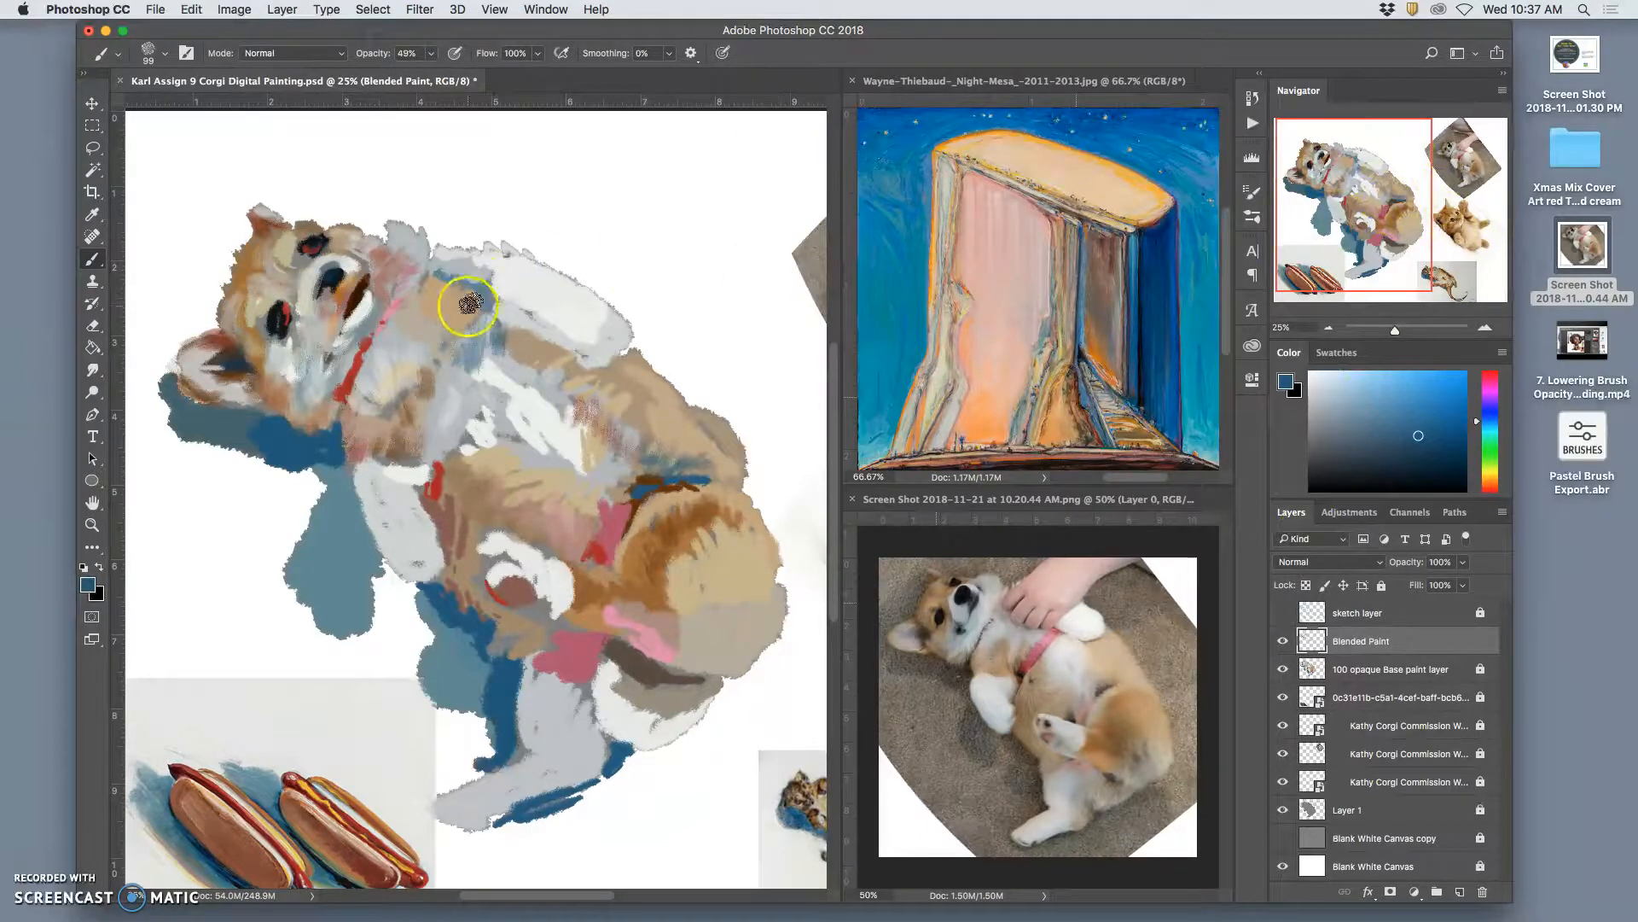
click(1283, 669)
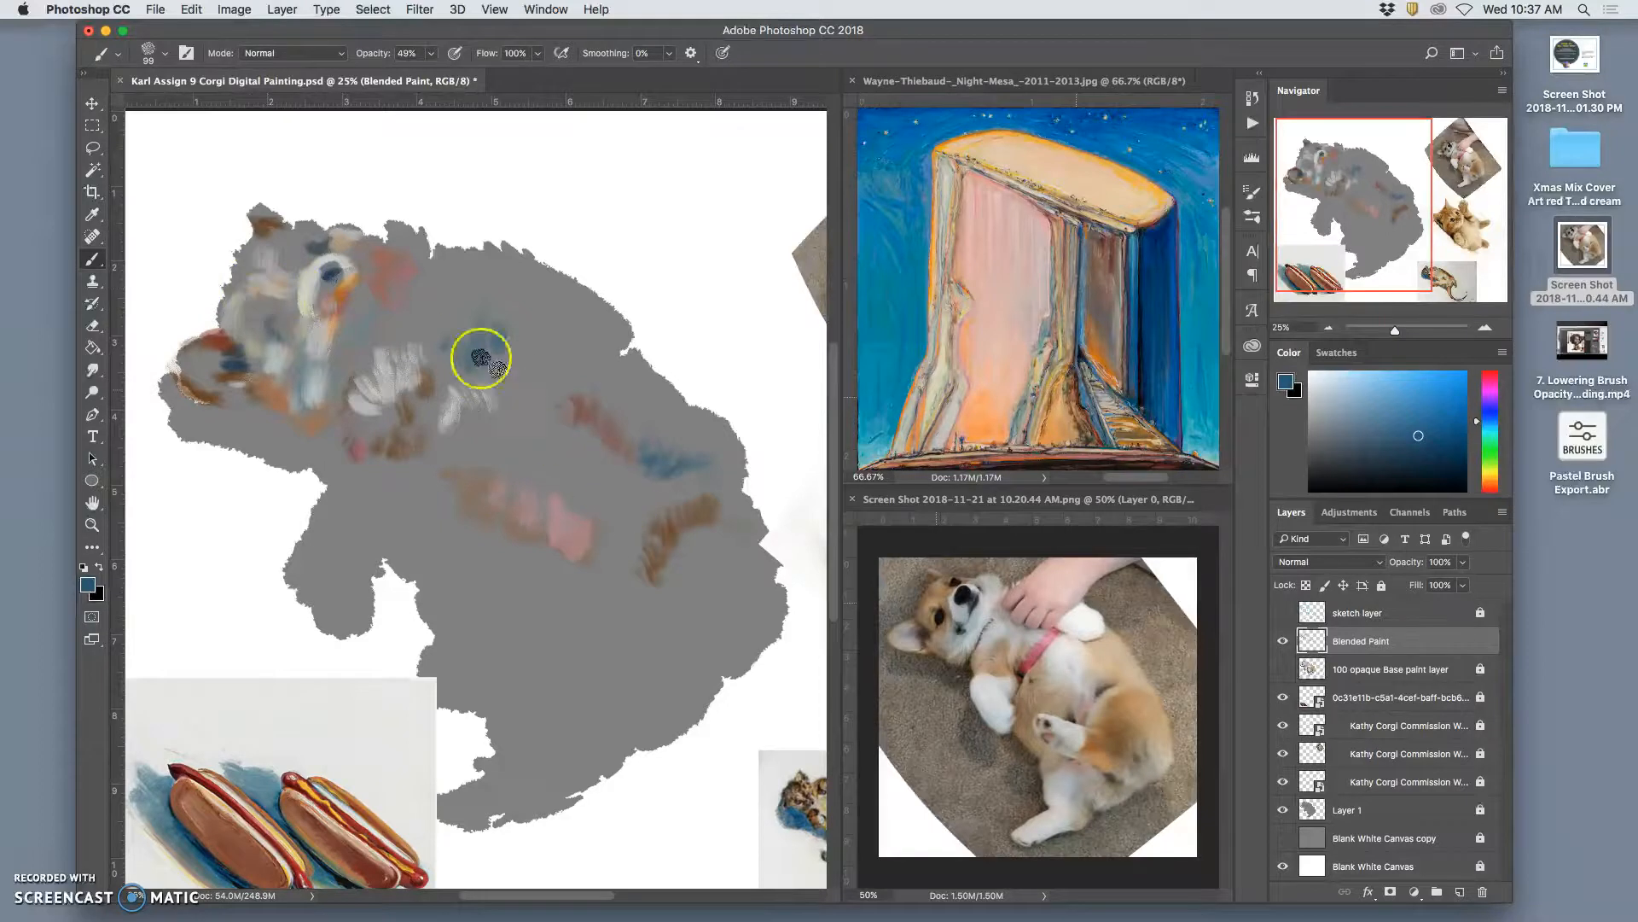
click(1282, 669)
click(1283, 641)
click(1283, 641)
Save the corgi painting and zoom in to 33.3% on its body.
mouse_move(420, 344)
mouse_down()
mouse_move(307, 362)
mouse_move(370, 366)
mouse_move(502, 421)
mouse_up()
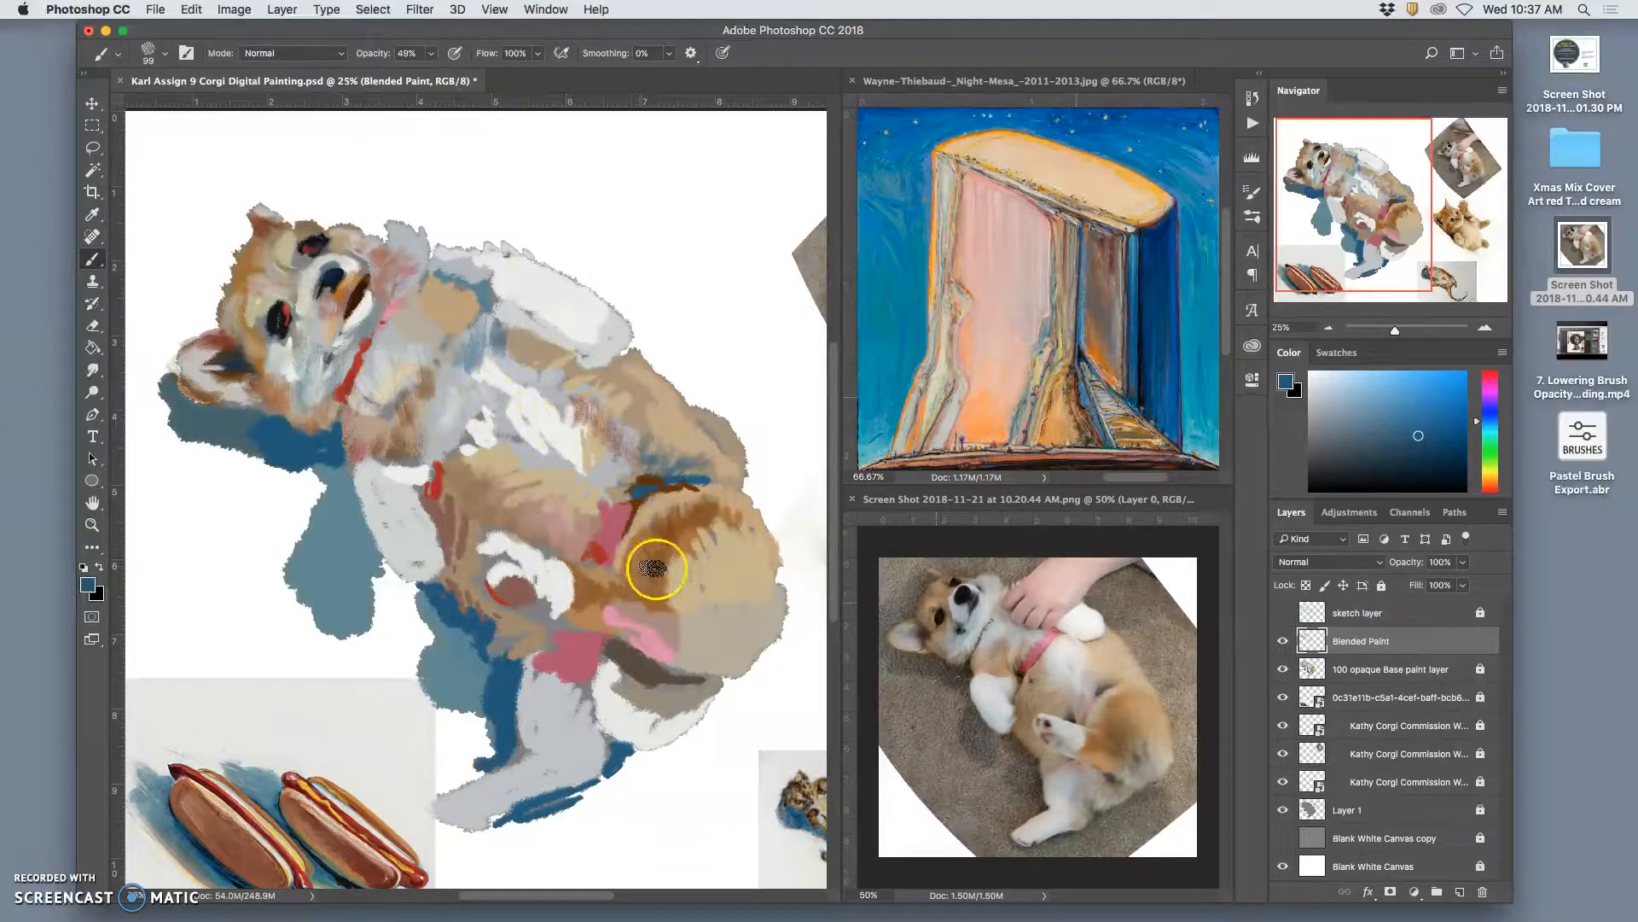
key(super+s)
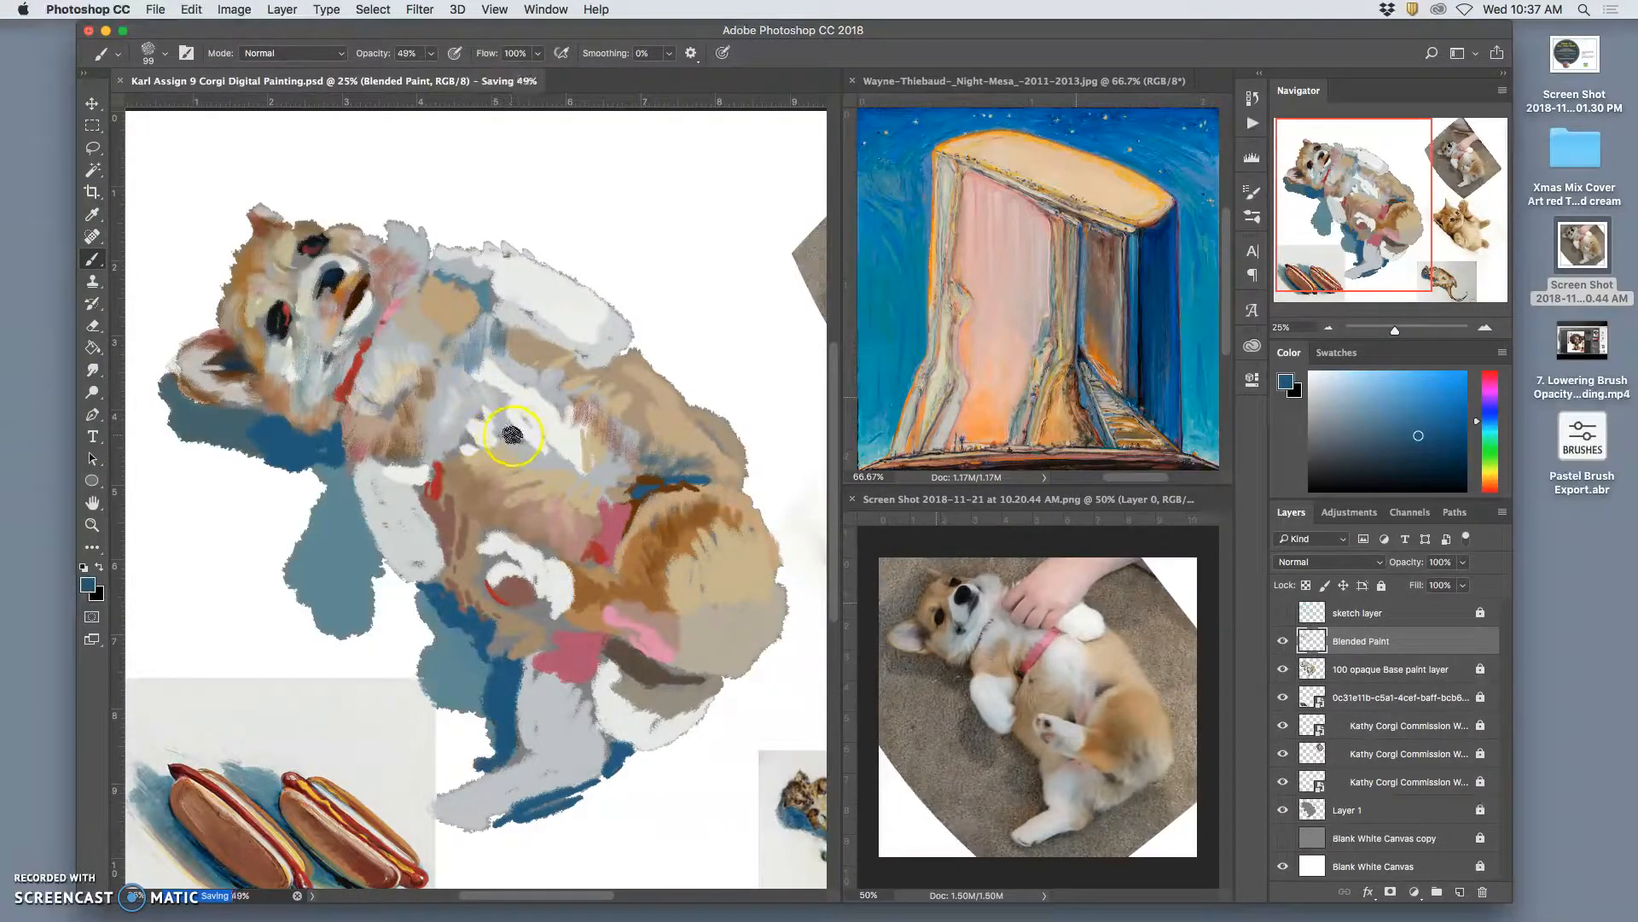
key(super+equal)
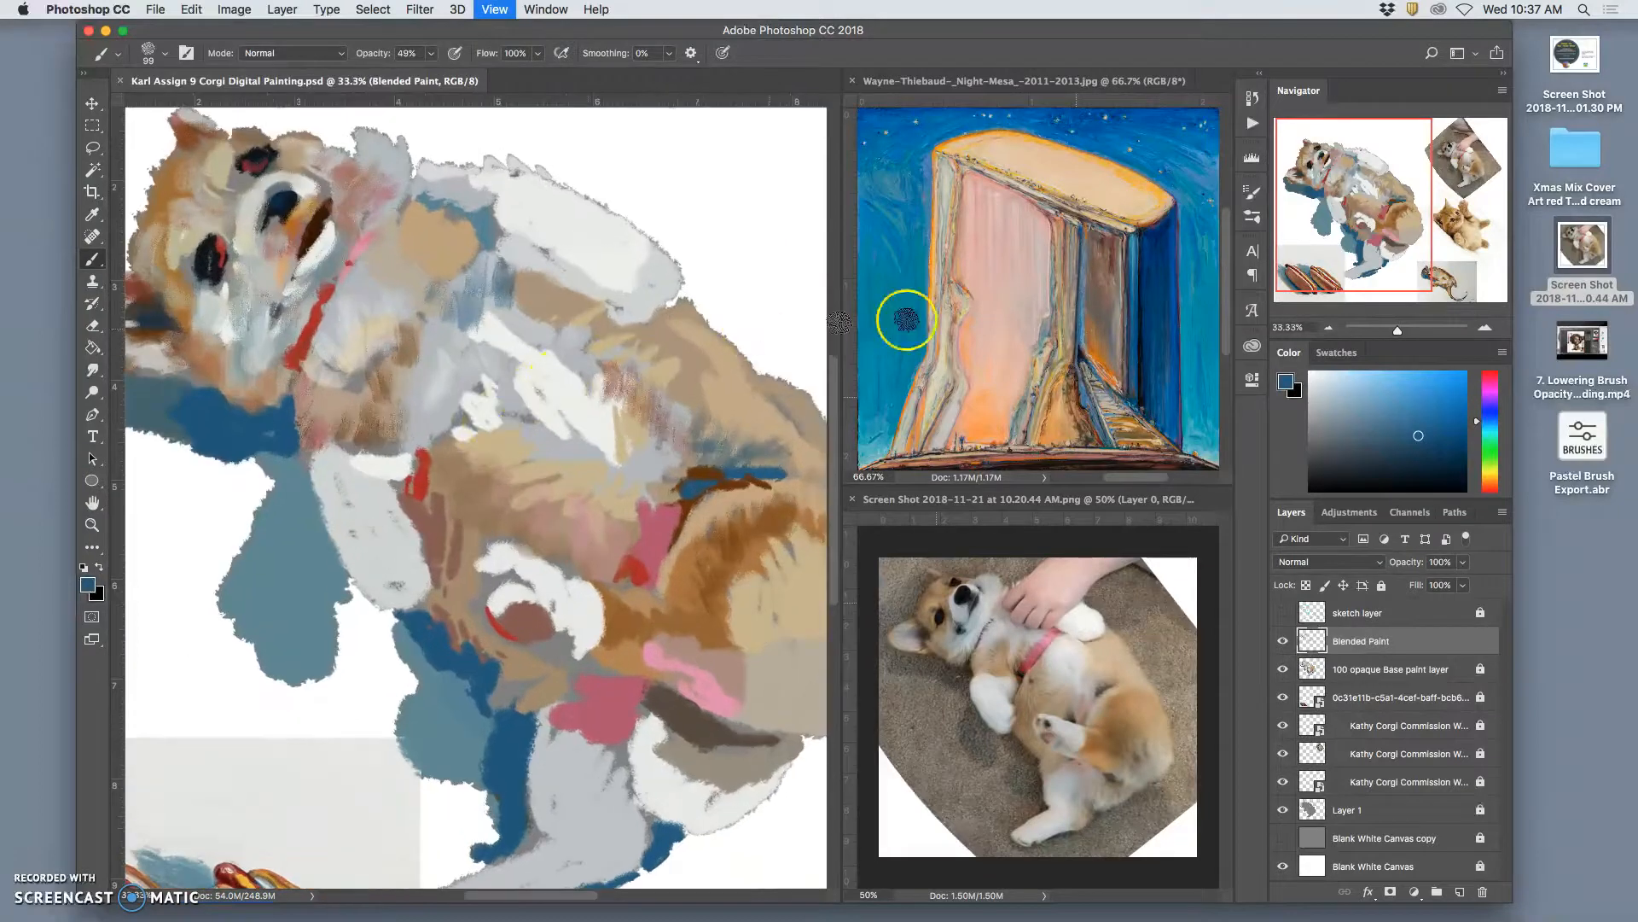
Frame the corgi's face at 90.48% zoom in the painting and 156.83% in the reference photo.
drag(1335, 185, 1322, 163)
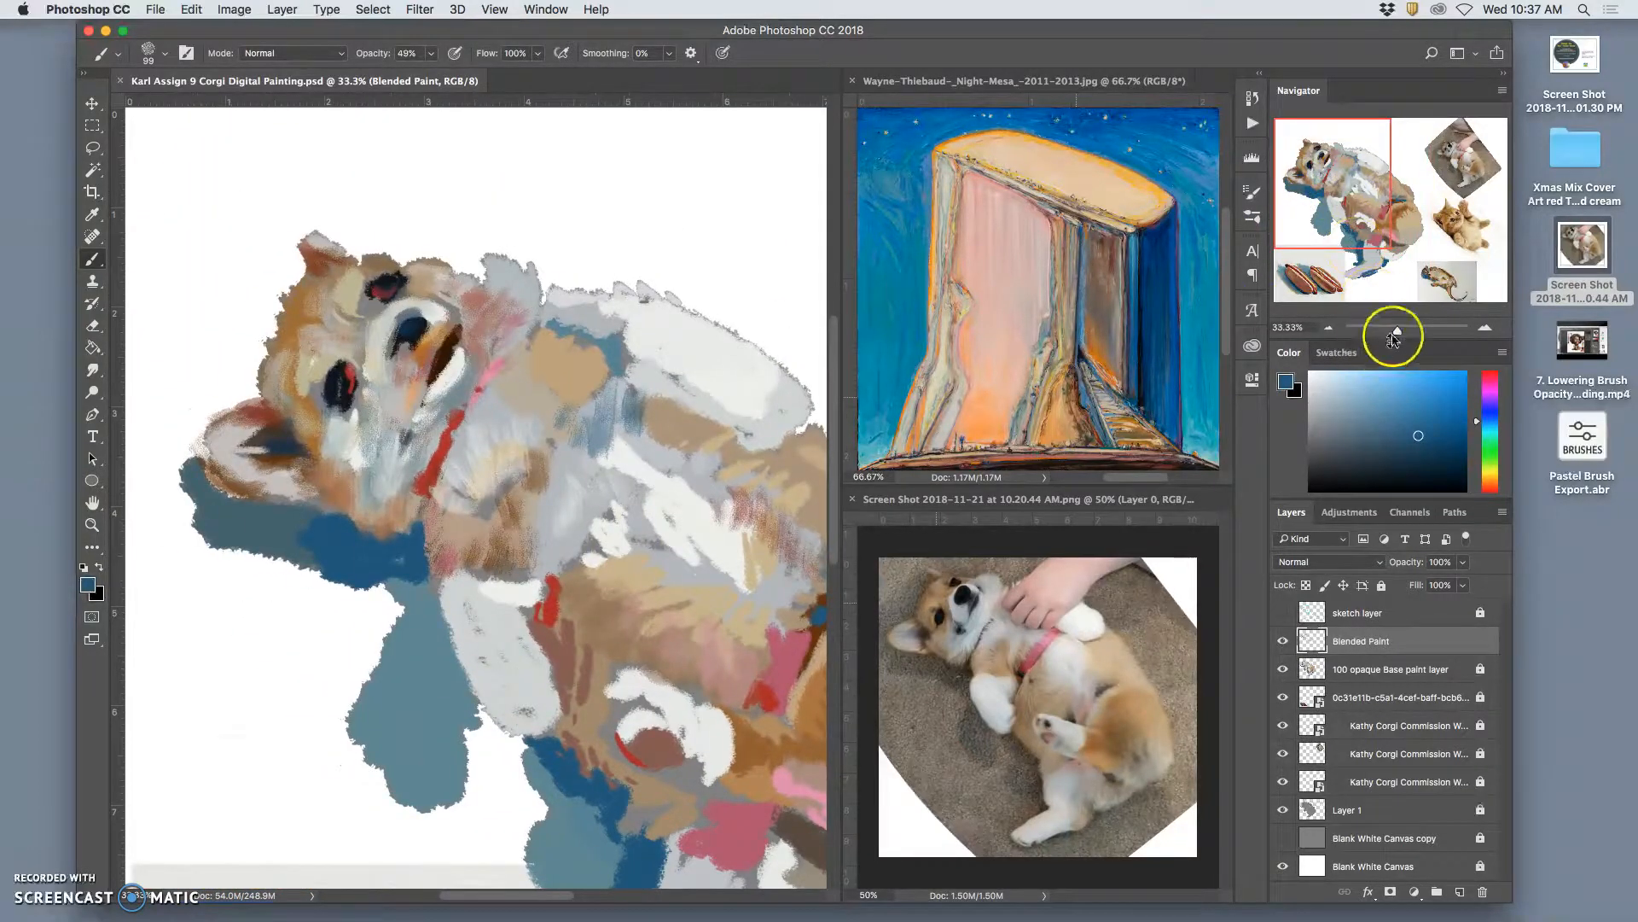
drag(1397, 330, 1406, 330)
drag(1332, 178, 1318, 162)
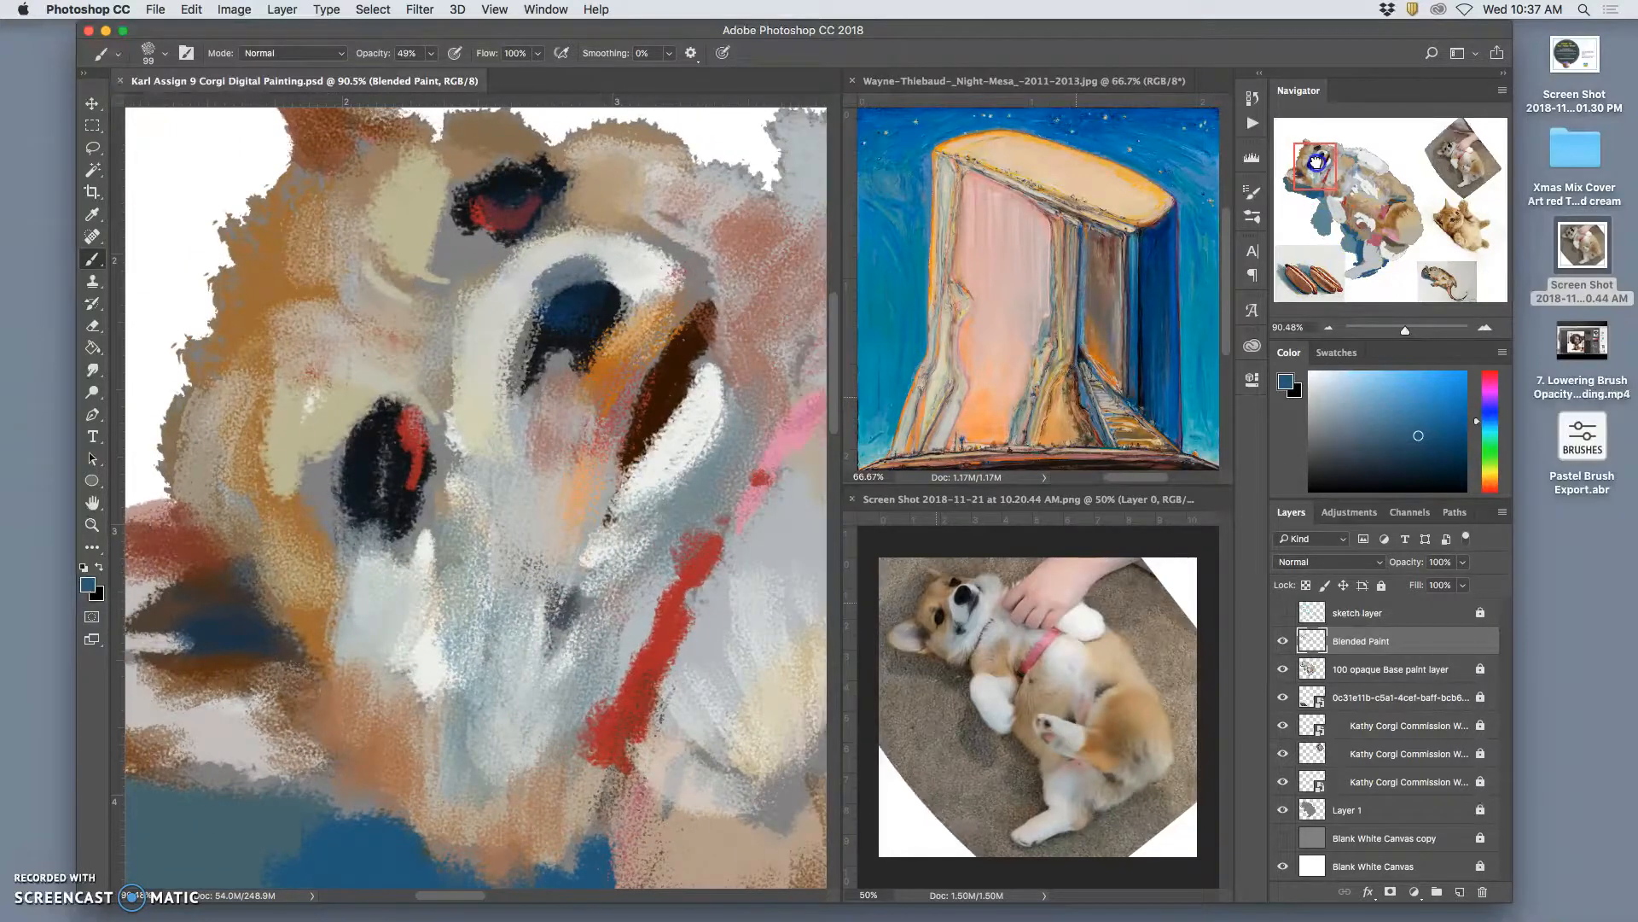
click(1007, 593)
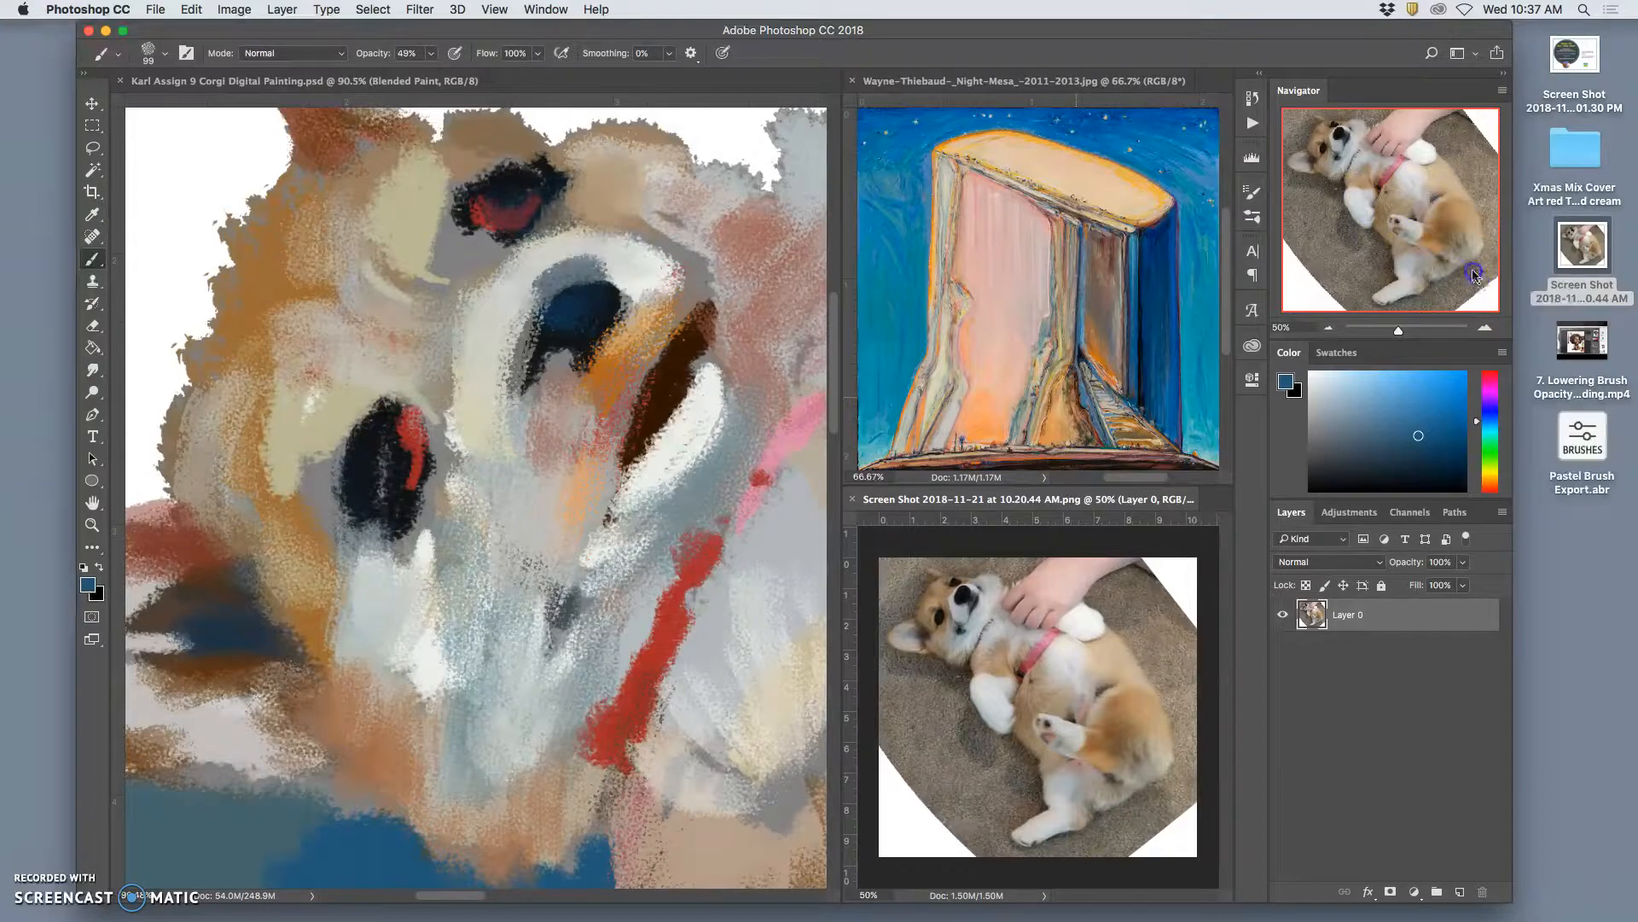
drag(1399, 330, 1416, 331)
drag(1406, 223, 1327, 158)
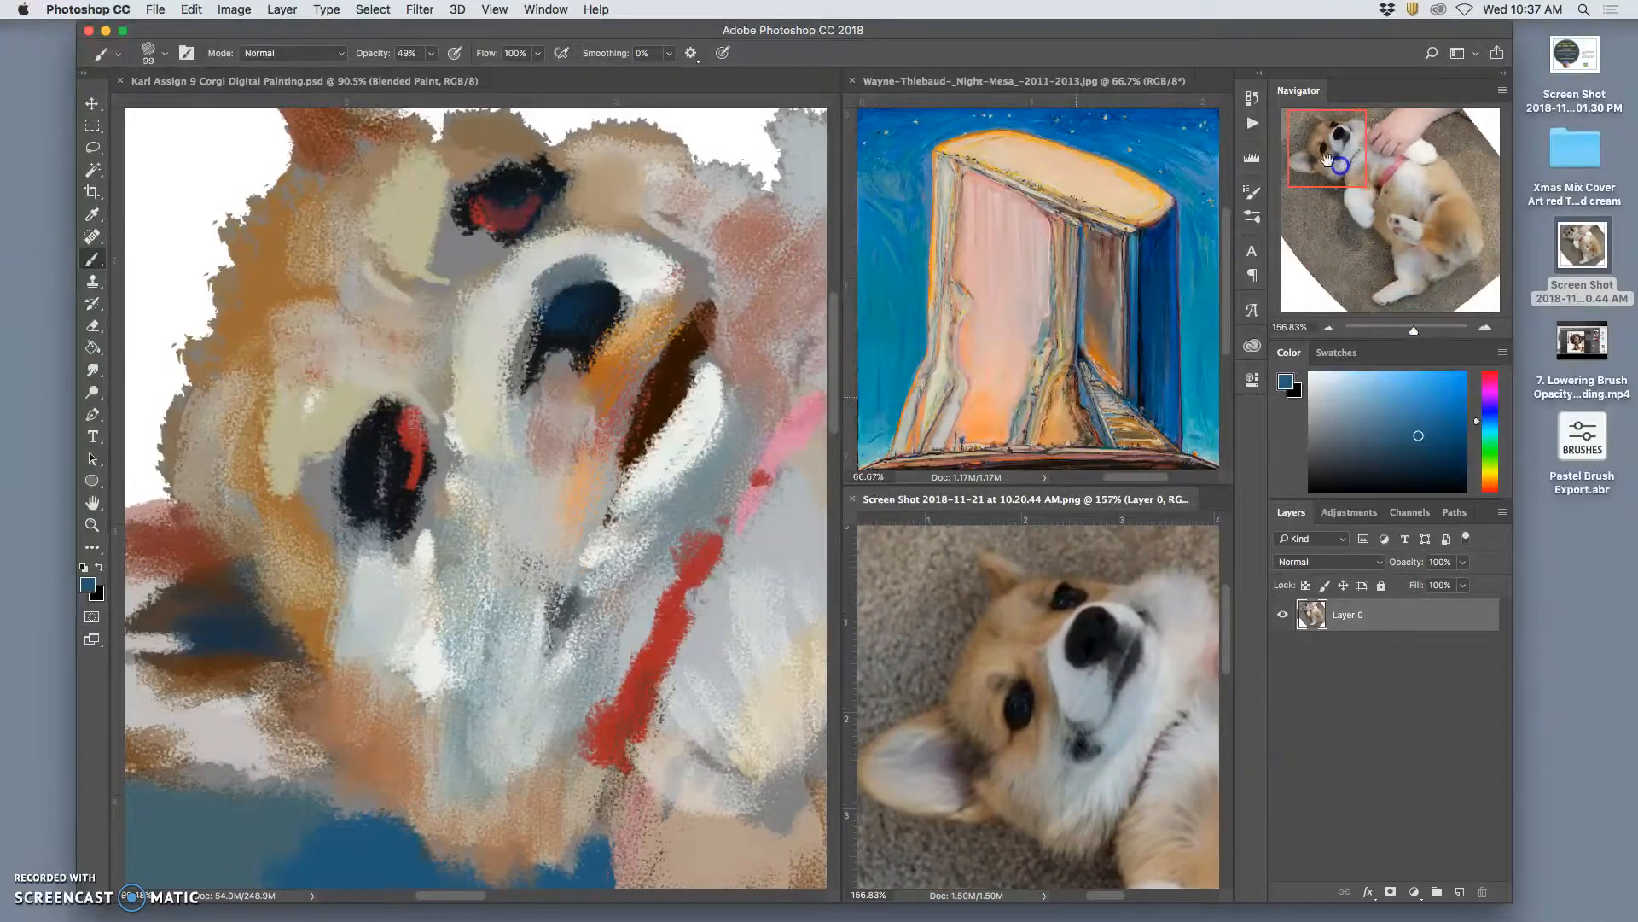
scroll(293, 128, up, 1)
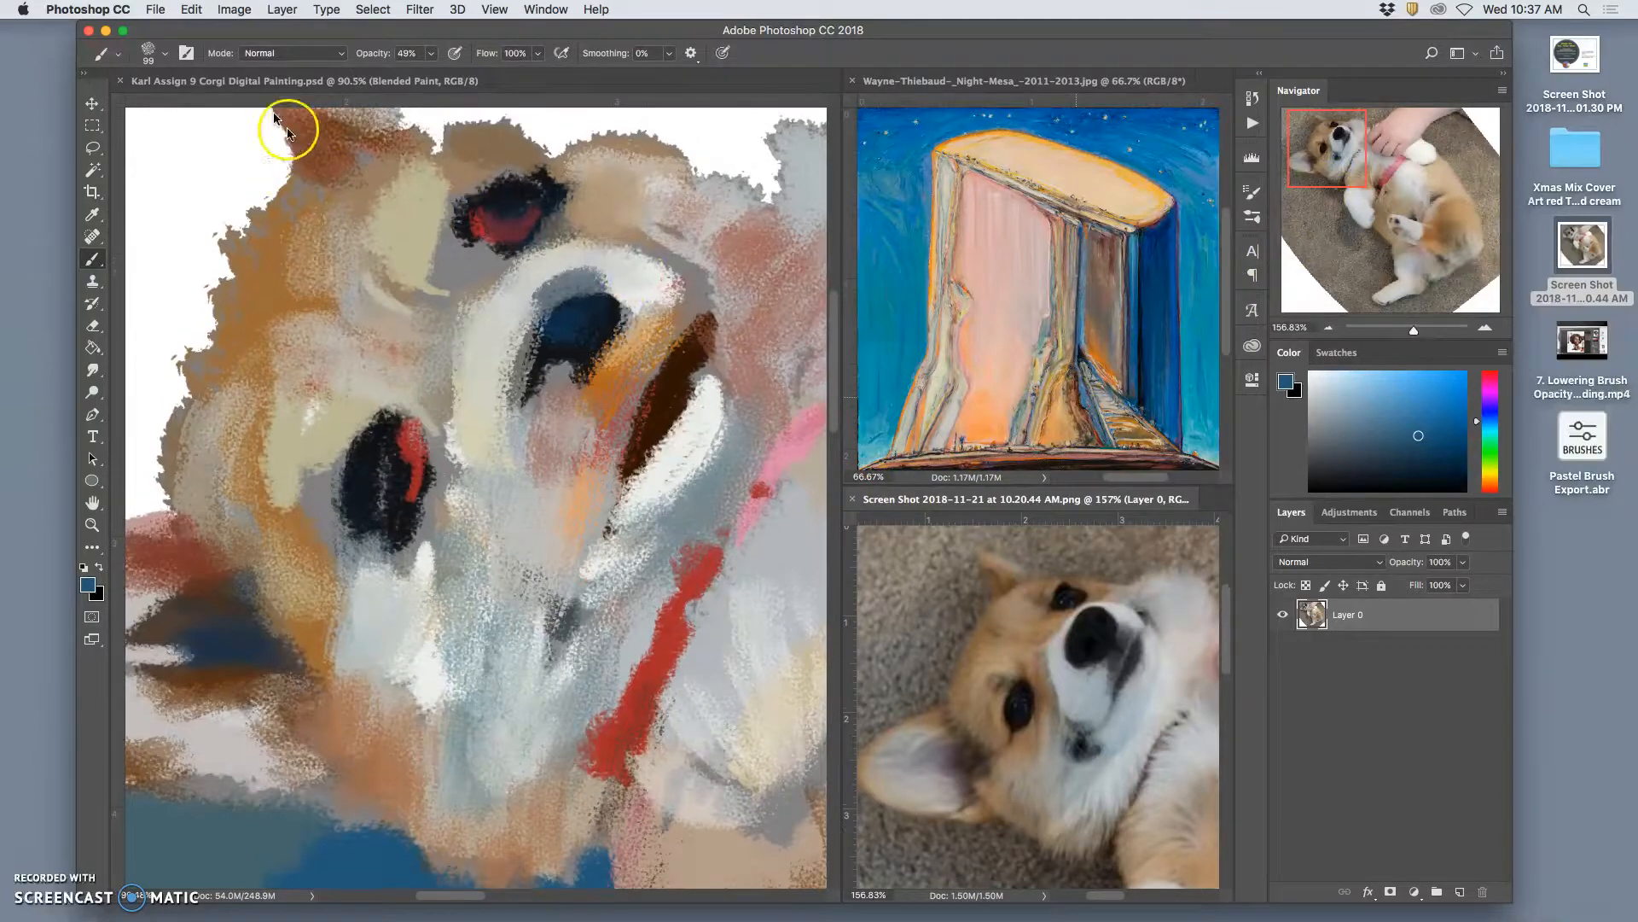
Lighten the reference photo with Levels, using a black input of 8 and a midtone of 1.60.
click(234, 10)
mouse_move(245, 41)
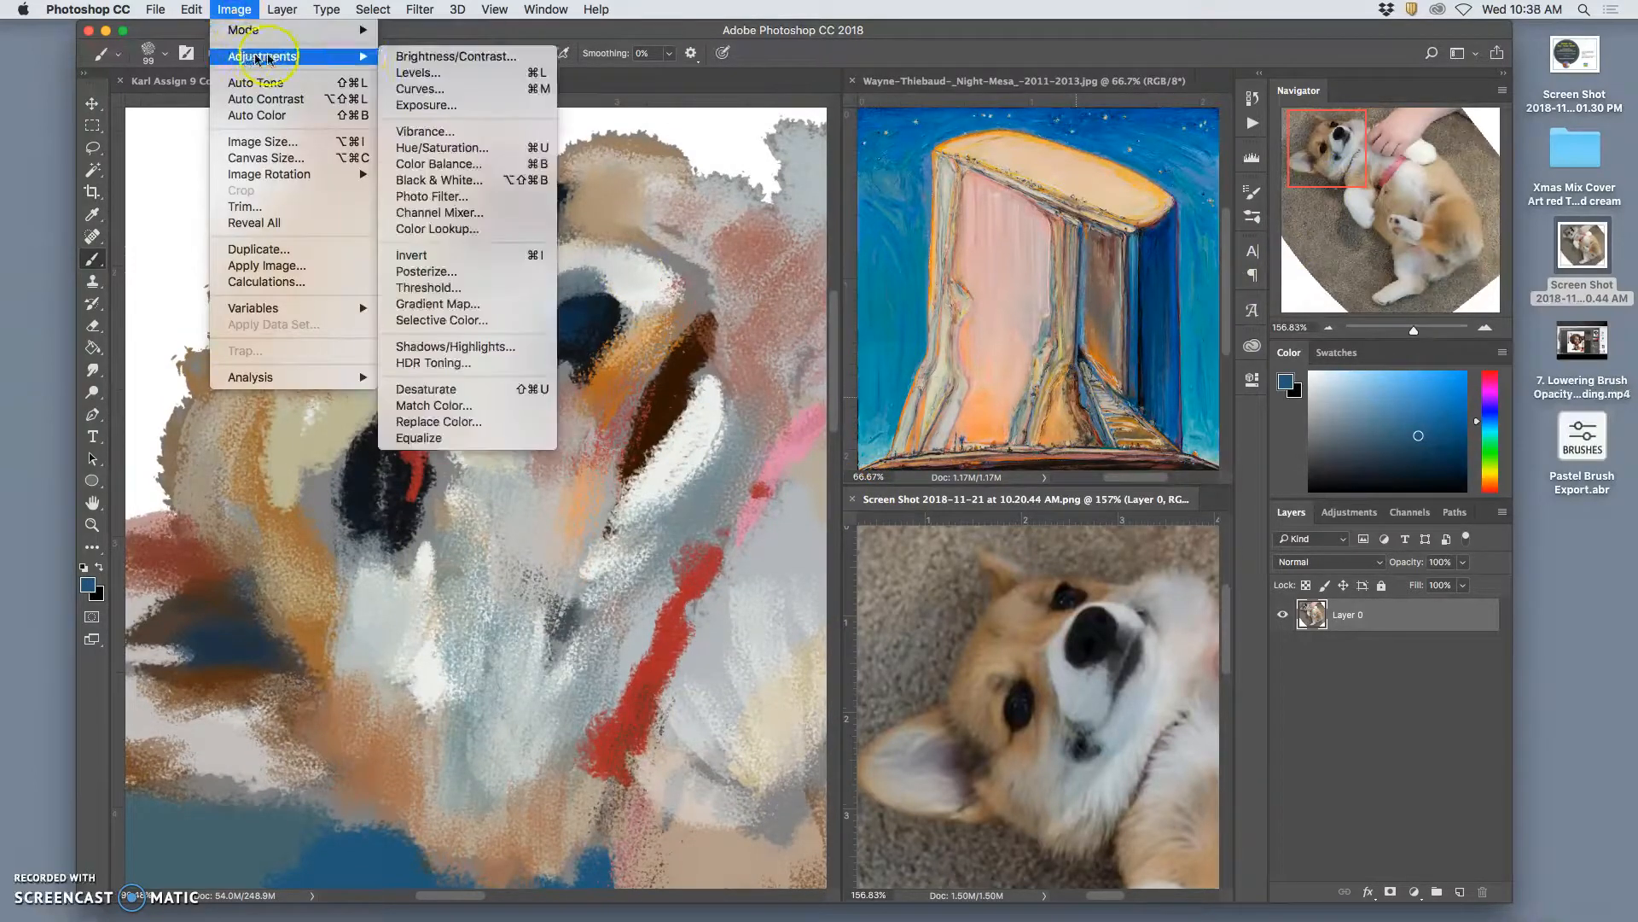
click(424, 72)
drag(1108, 453, 1125, 208)
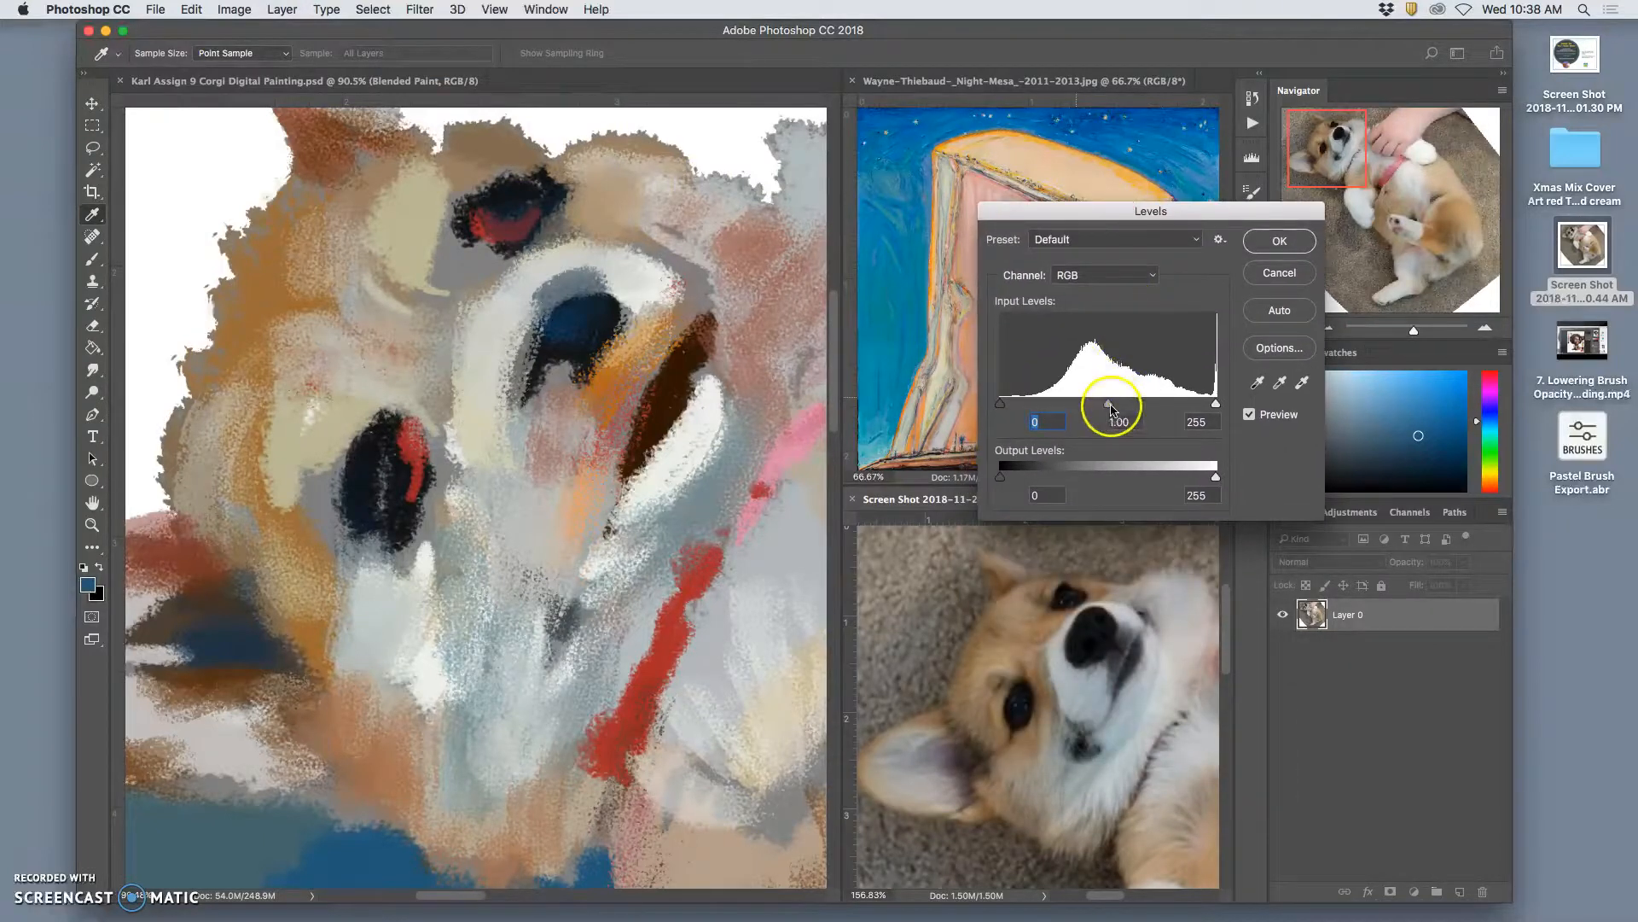
drag(1116, 408, 1008, 402)
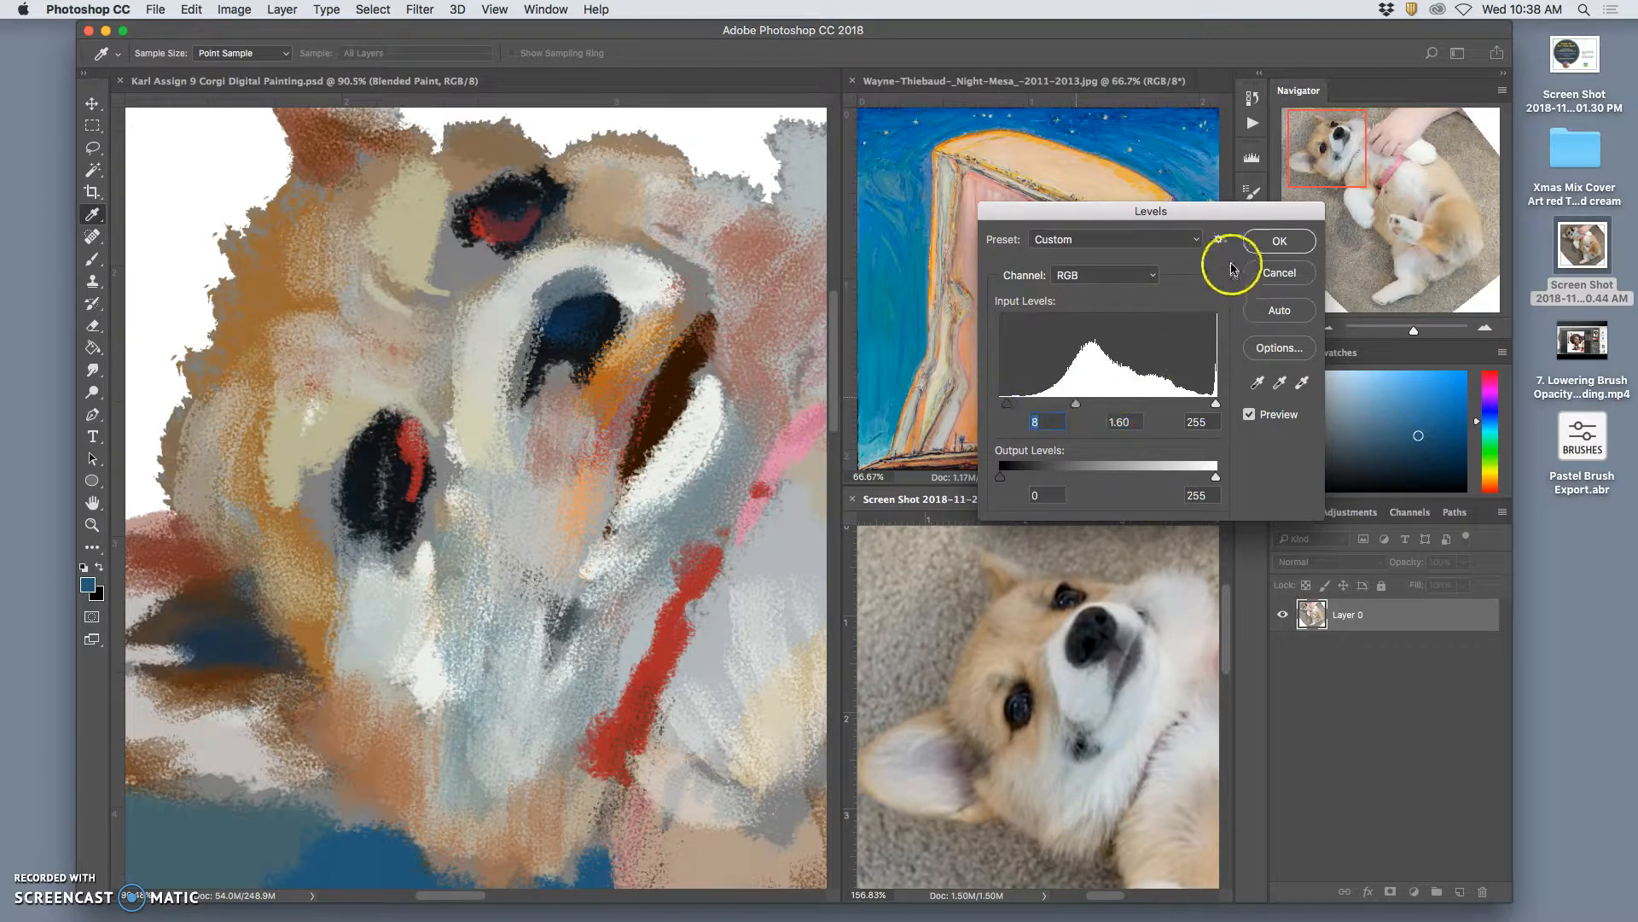
click(1279, 241)
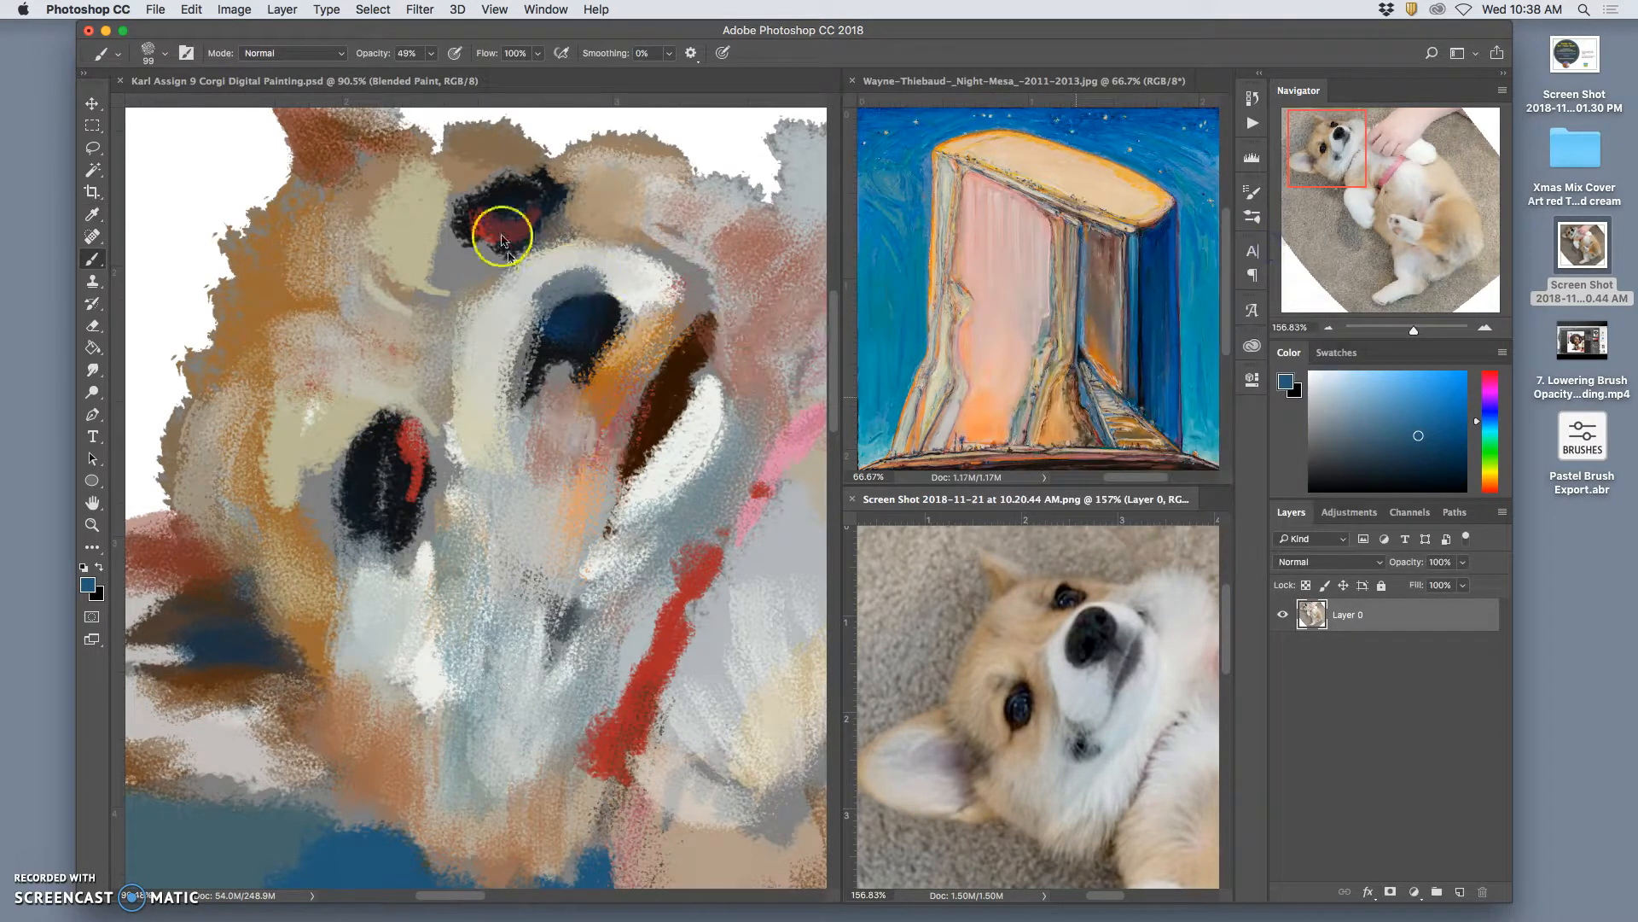
Set the pastel brush to 47 px and 65% opacity for the painting.
click(165, 53)
drag(203, 101, 199, 107)
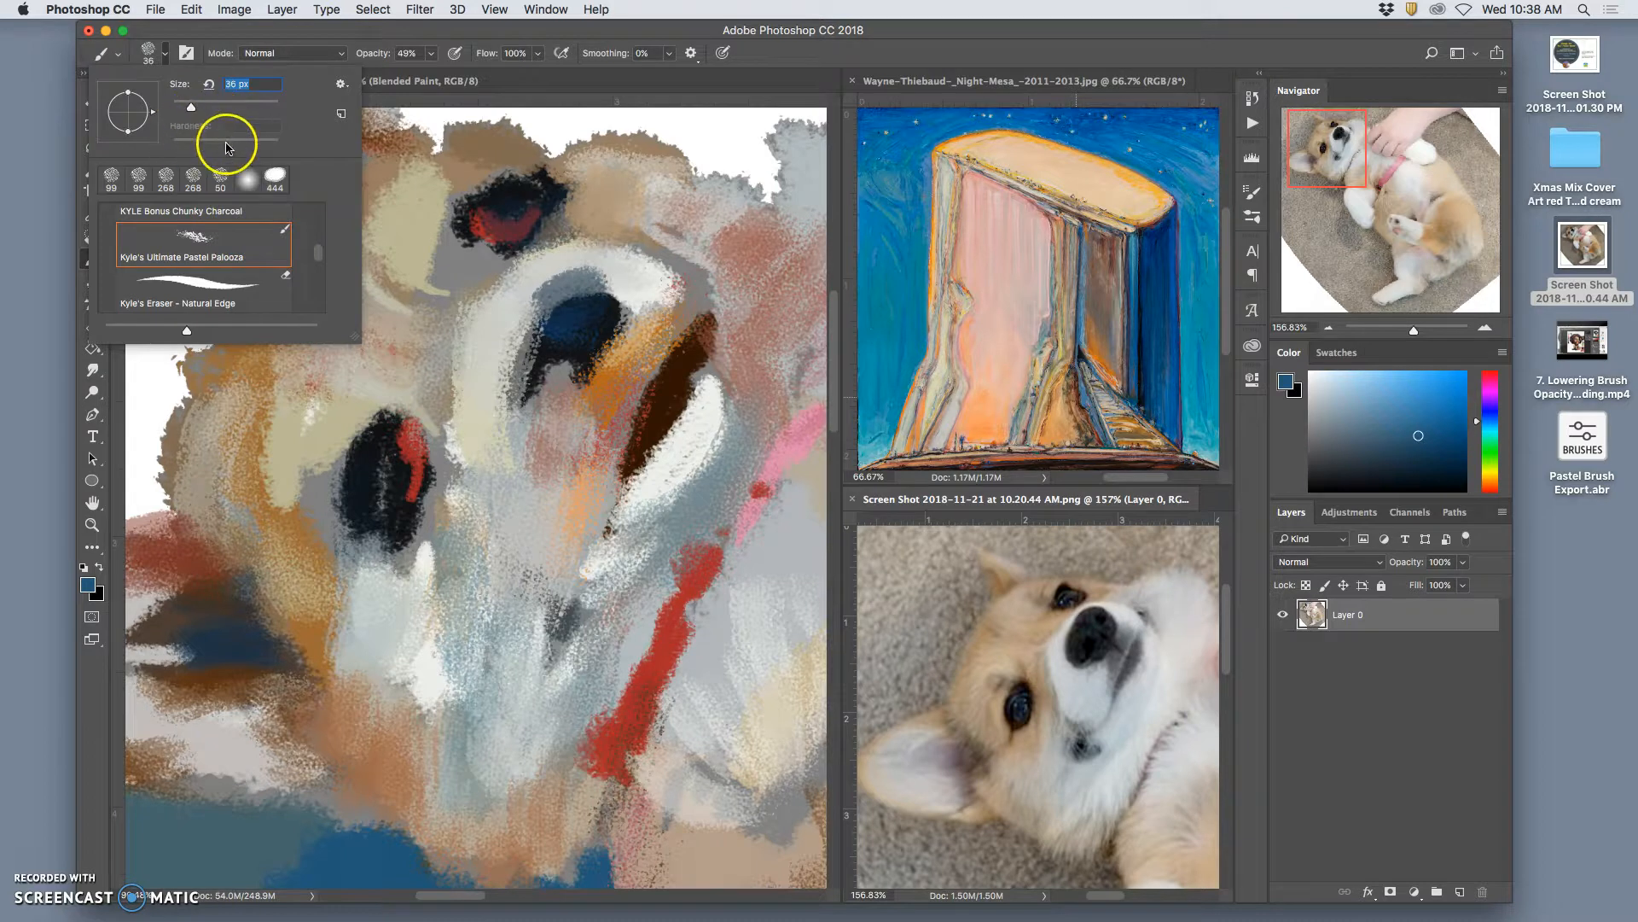
drag(189, 103, 195, 108)
click(437, 309)
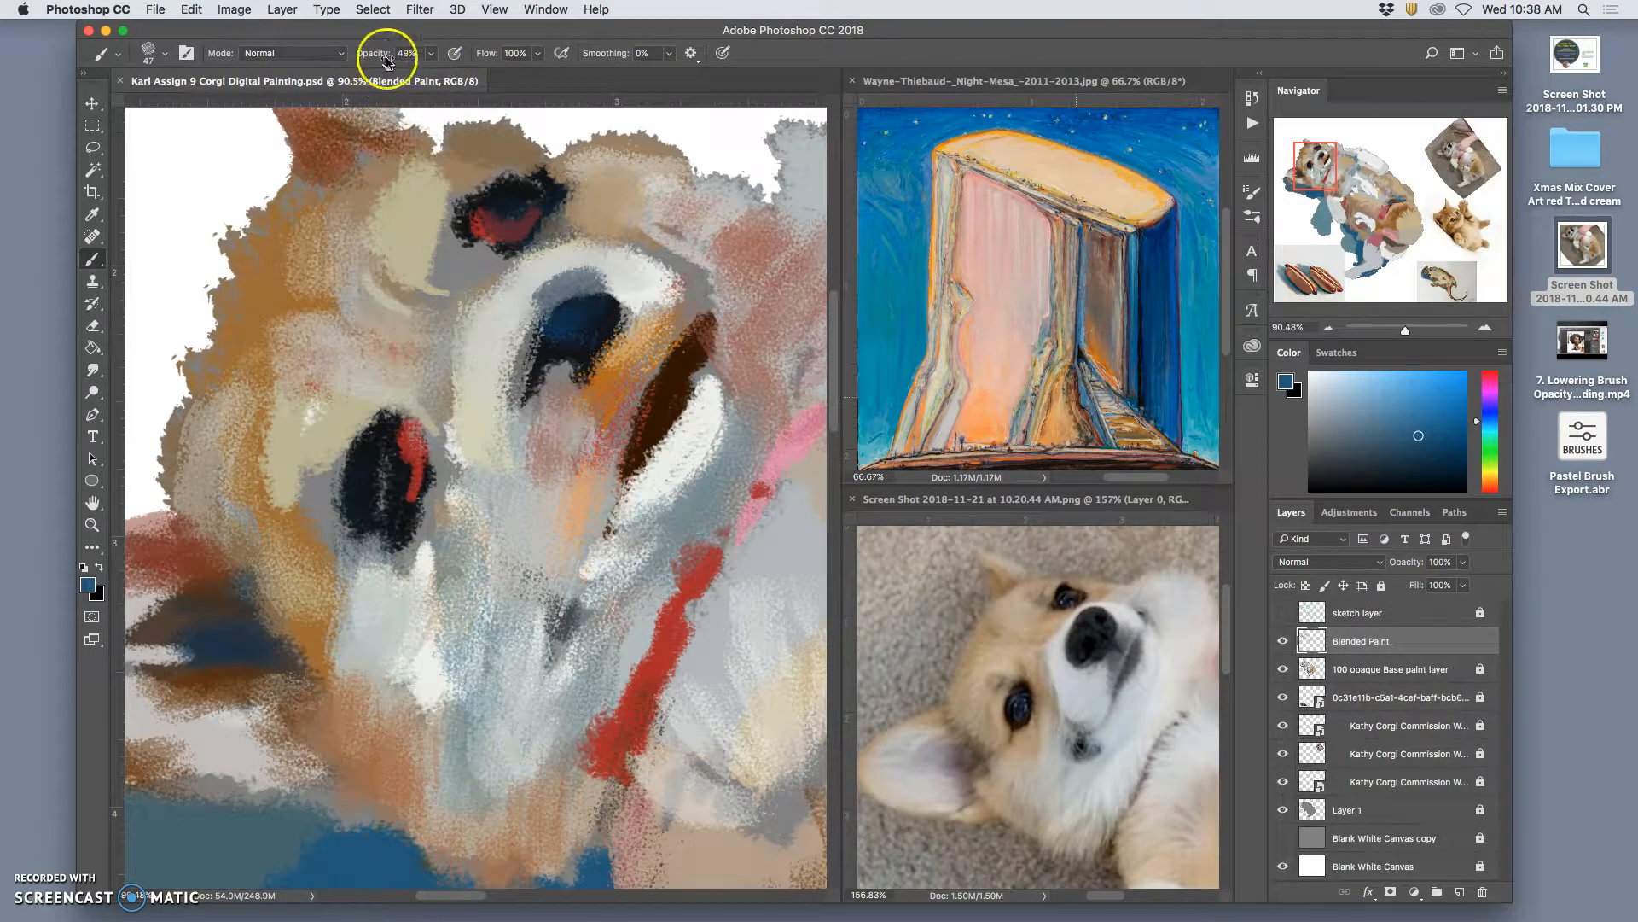
click(432, 53)
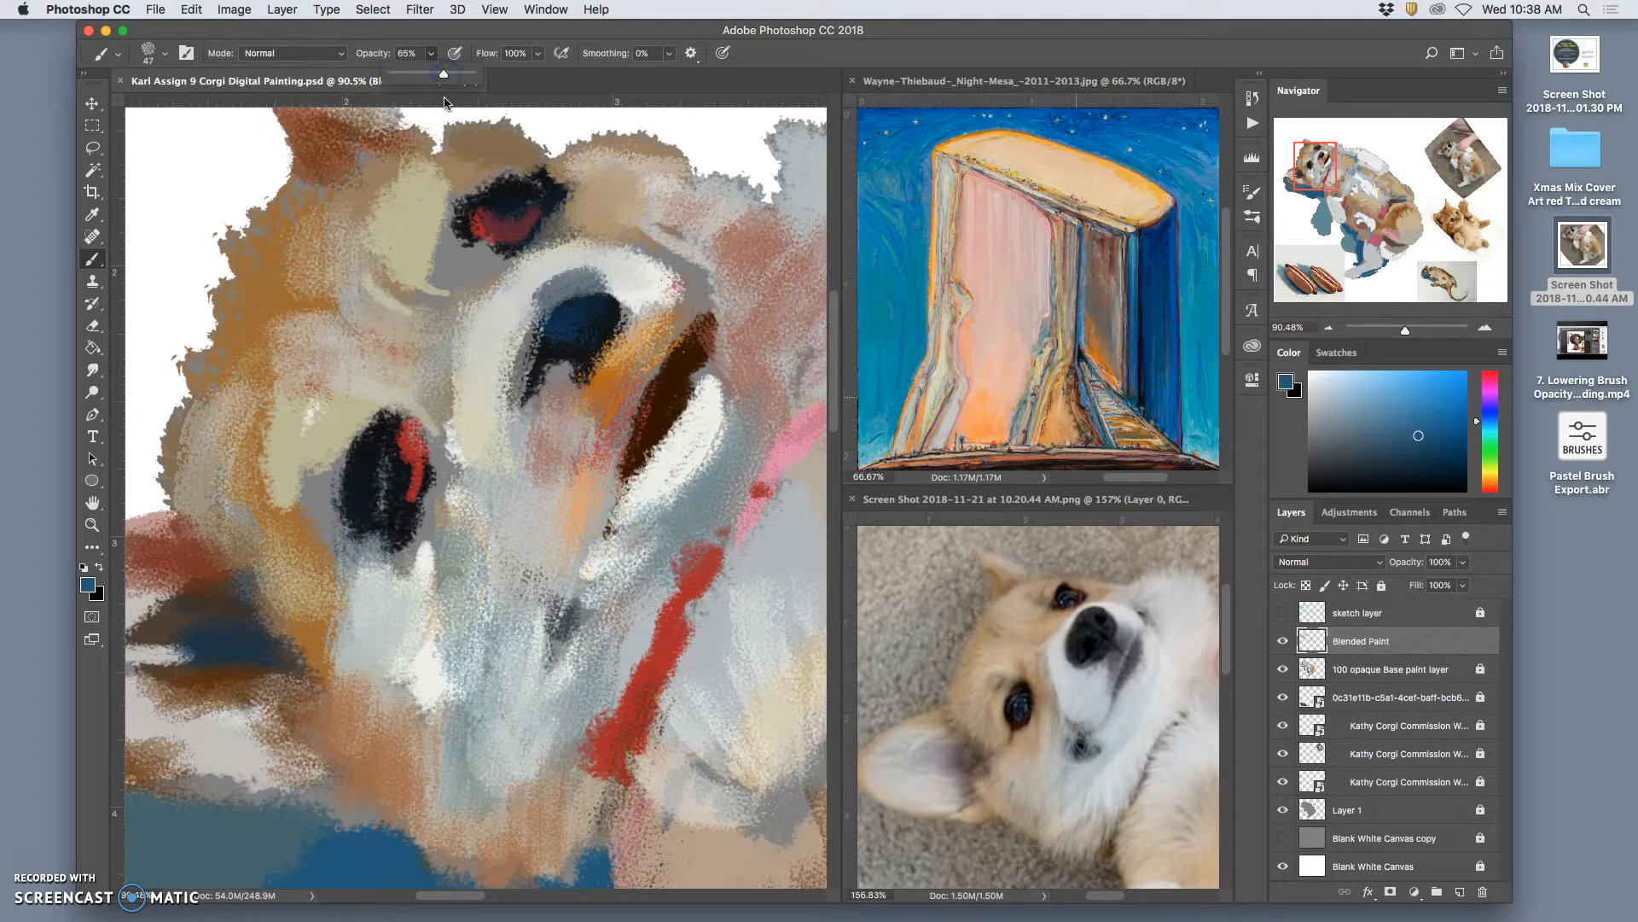
Sample the dark eye colour from the reference photo and stroke it into the painting's lower eye.
alt+click(1030, 695)
alt+click(1025, 702)
mouse_move(382, 431)
mouse_down()
mouse_move(365, 461)
mouse_move(365, 509)
mouse_move(376, 453)
mouse_move(402, 507)
mouse_move(369, 461)
mouse_move(398, 446)
mouse_move(385, 509)
mouse_move(393, 457)
mouse_up()
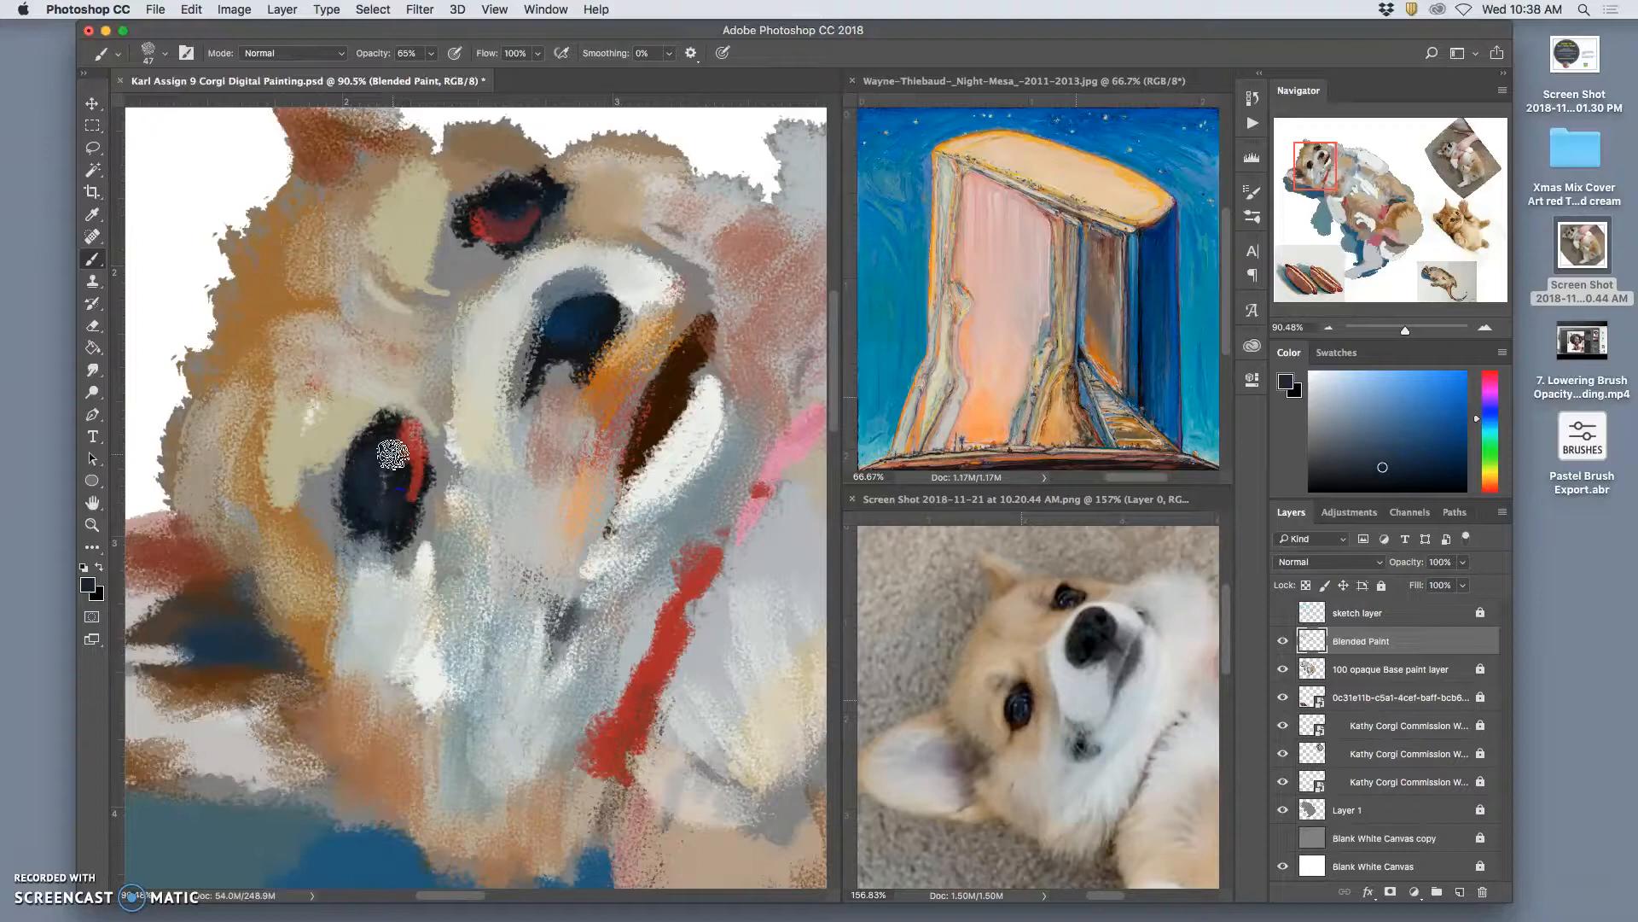
Reduce the brush to 25 px and add sampled dark blue and white highlights to the lower eye.
click(162, 60)
click(186, 102)
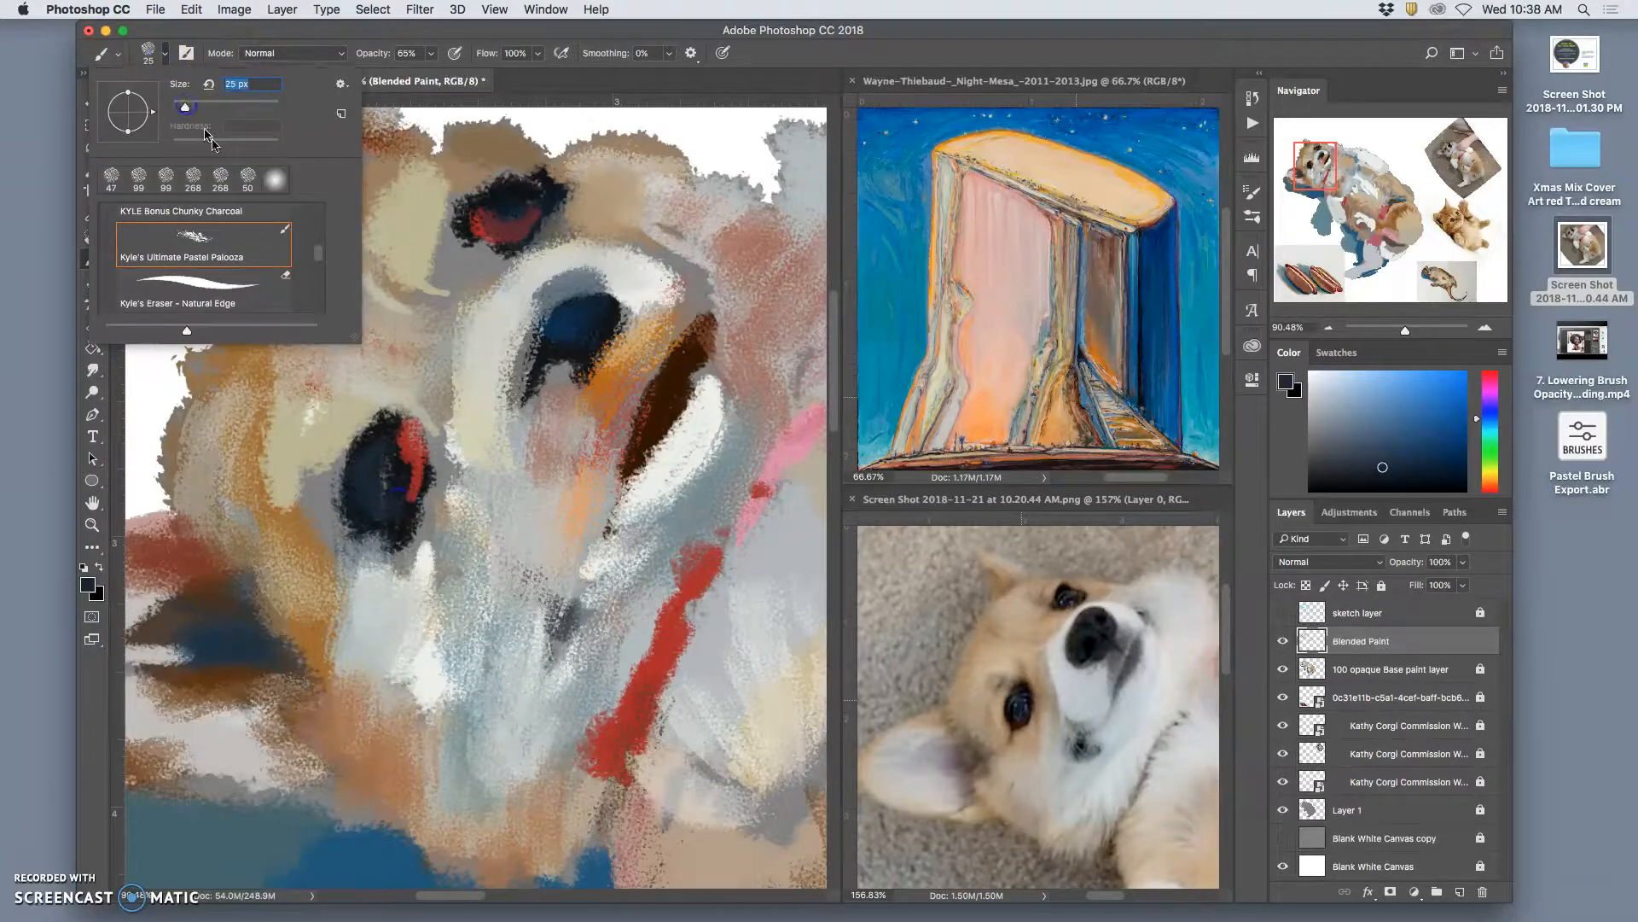
click(366, 473)
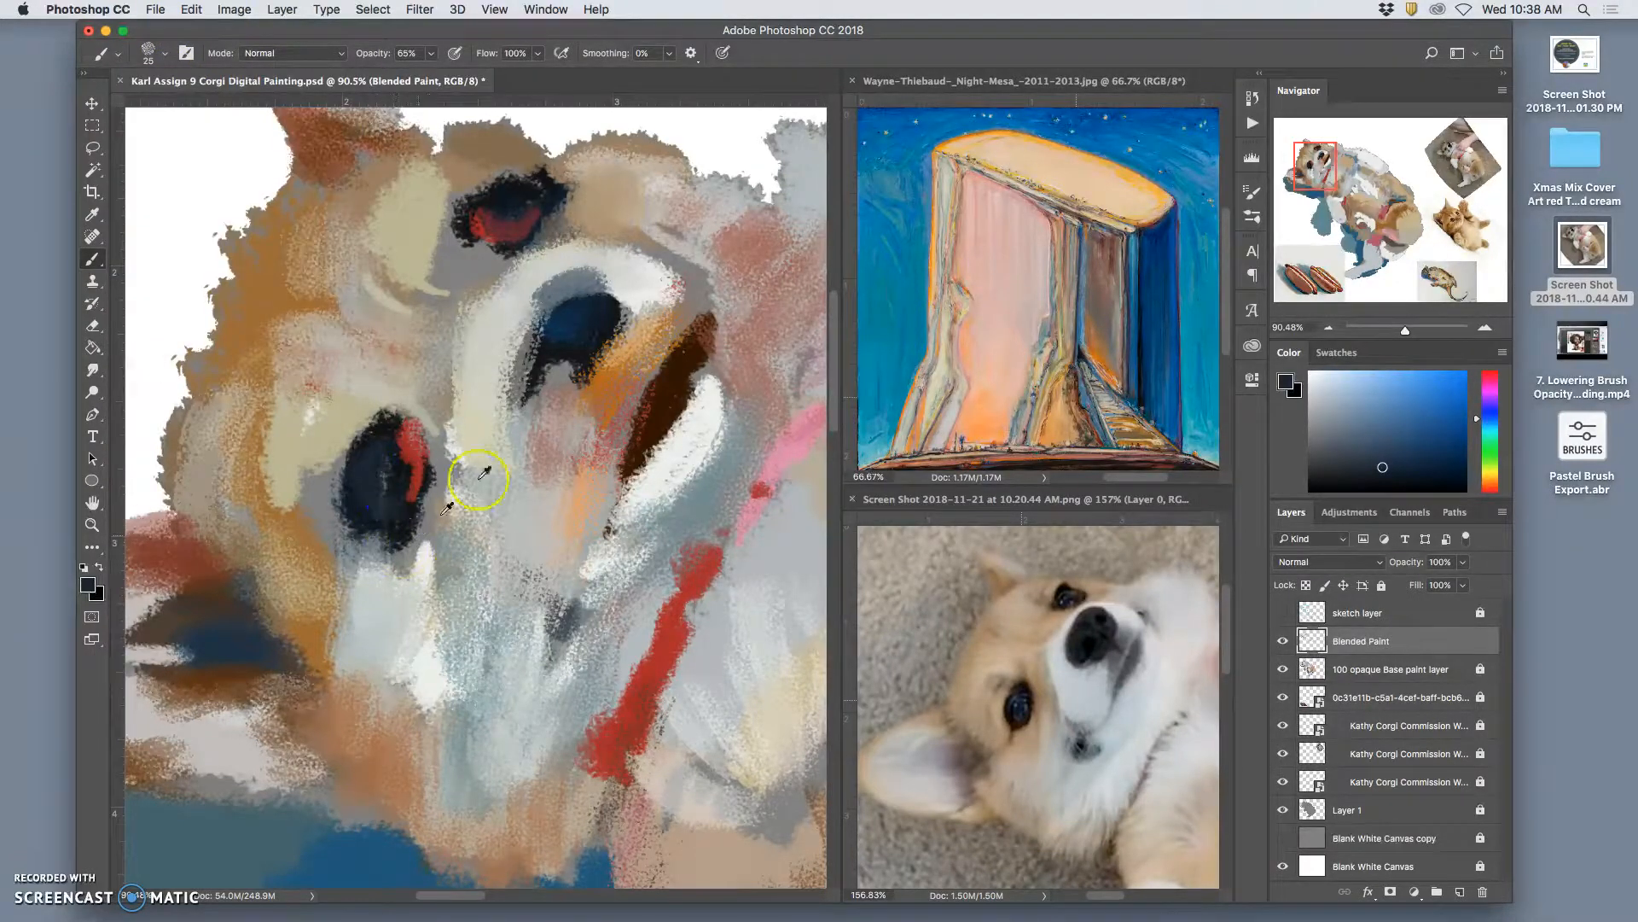
alt+click(557, 321)
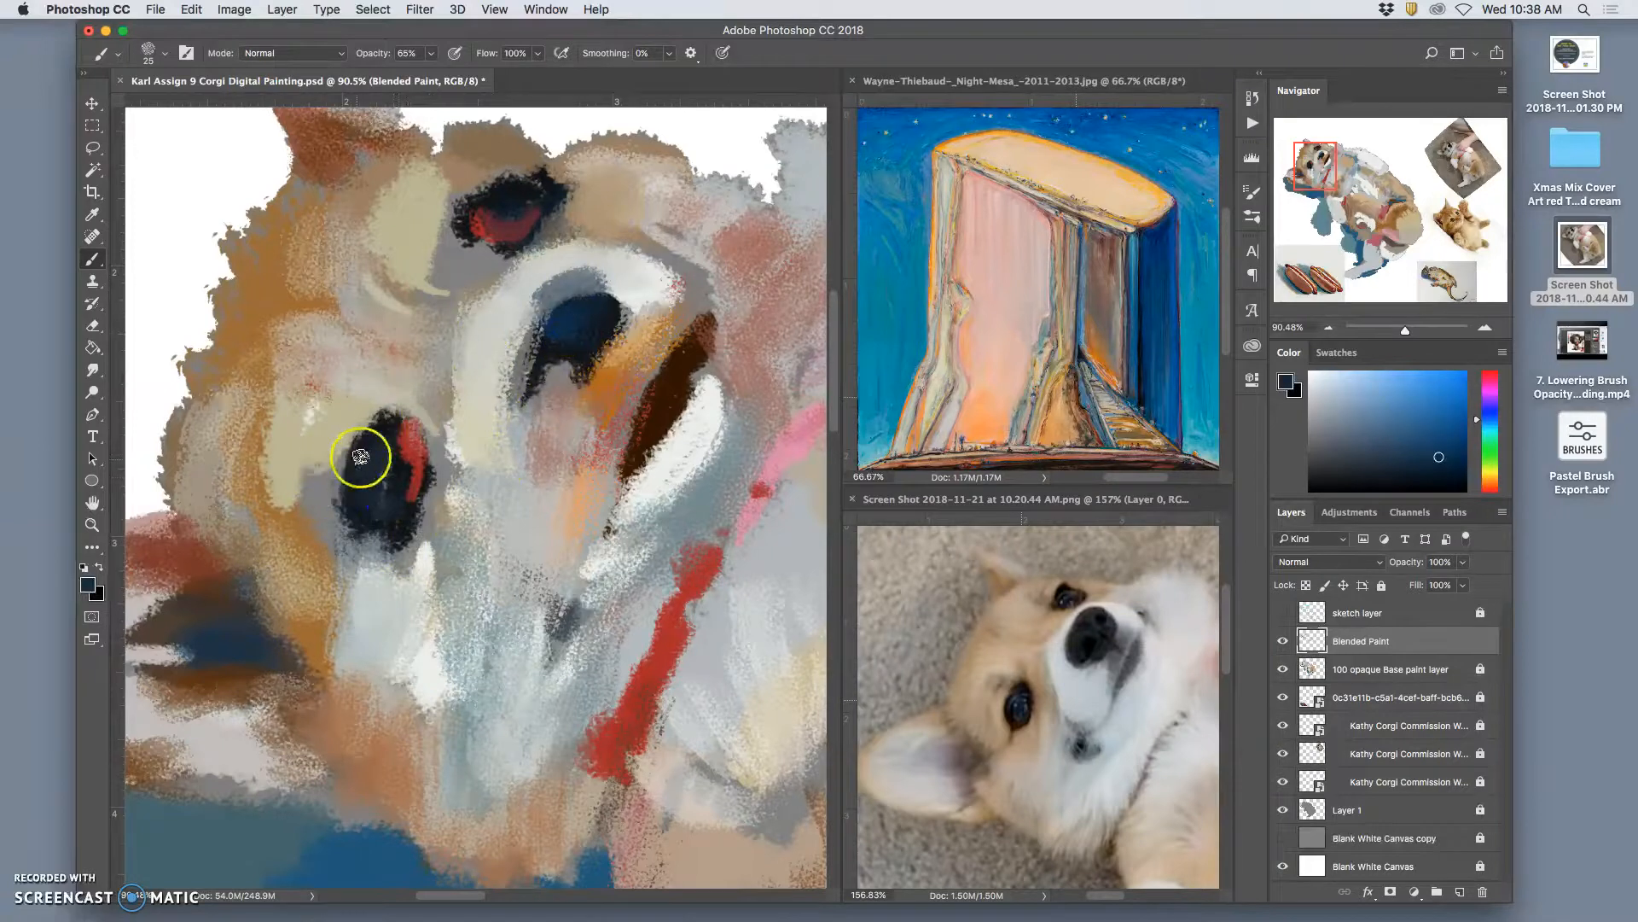
alt+click(696, 143)
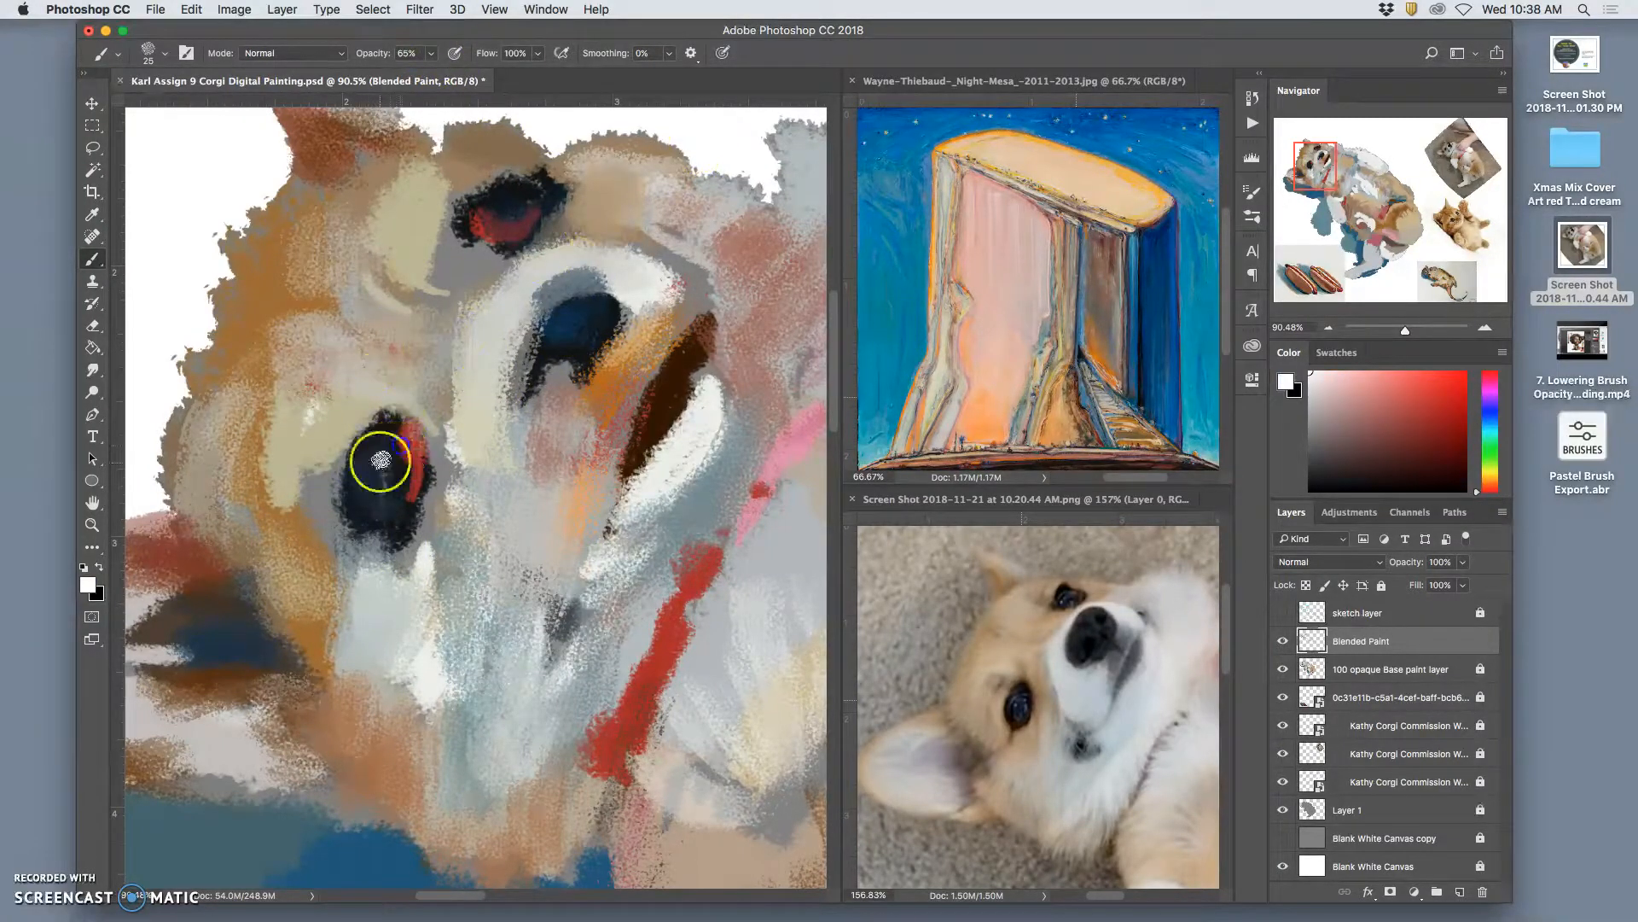
click(364, 506)
click(406, 468)
click(405, 458)
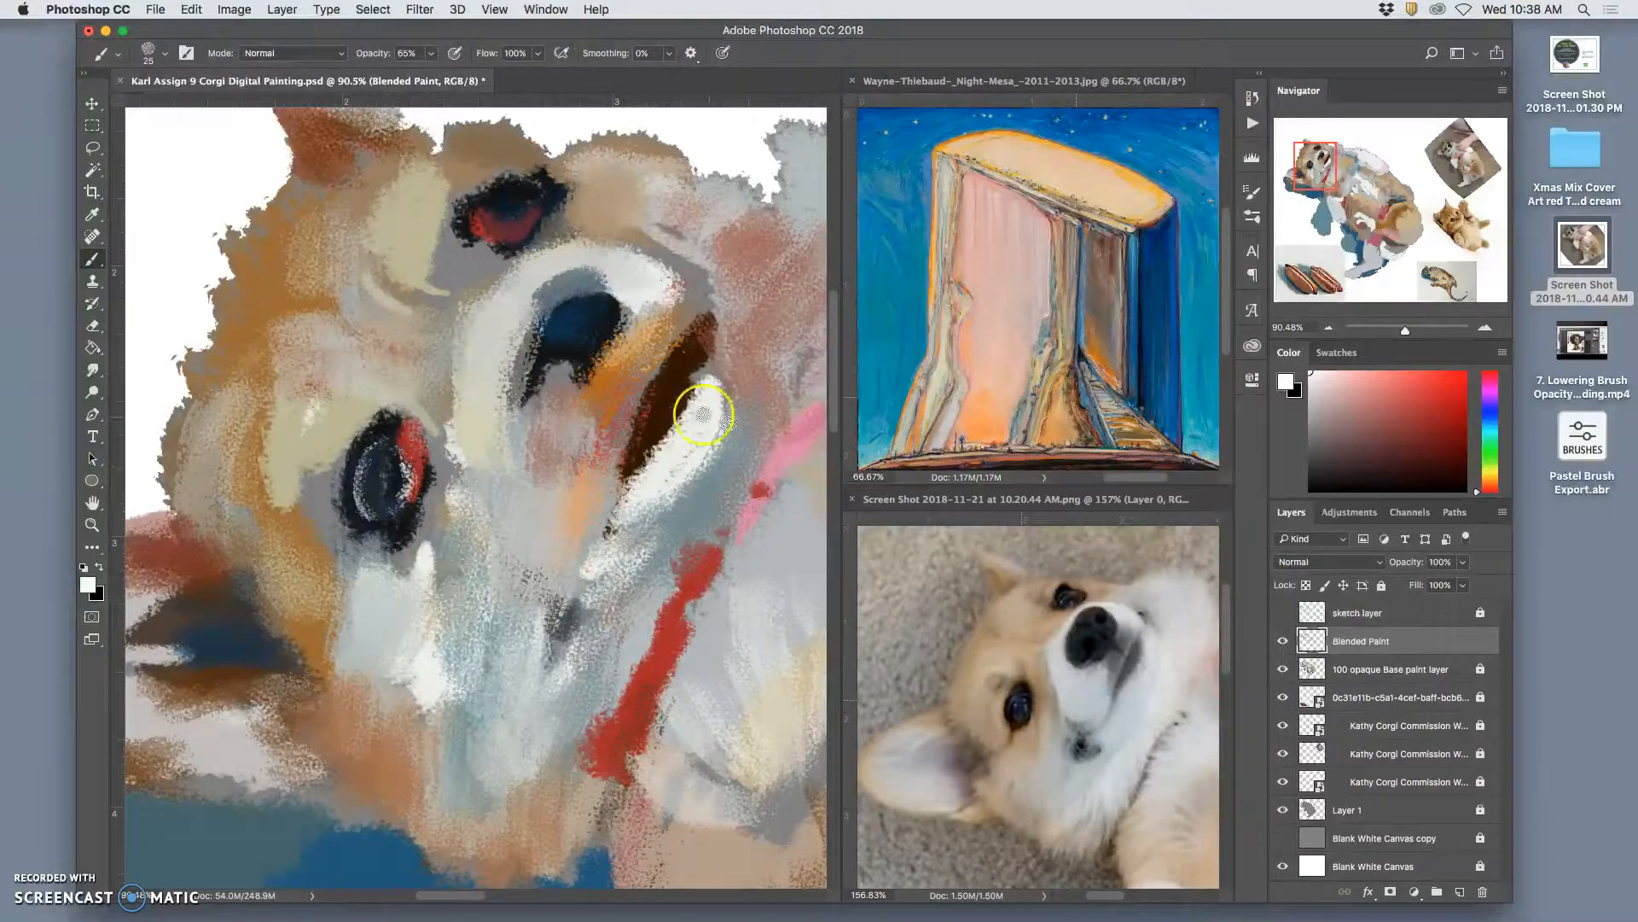
Set the brush texture scale to 58% and depth to 65%, and test a white stroke on the lower eye.
click(1257, 202)
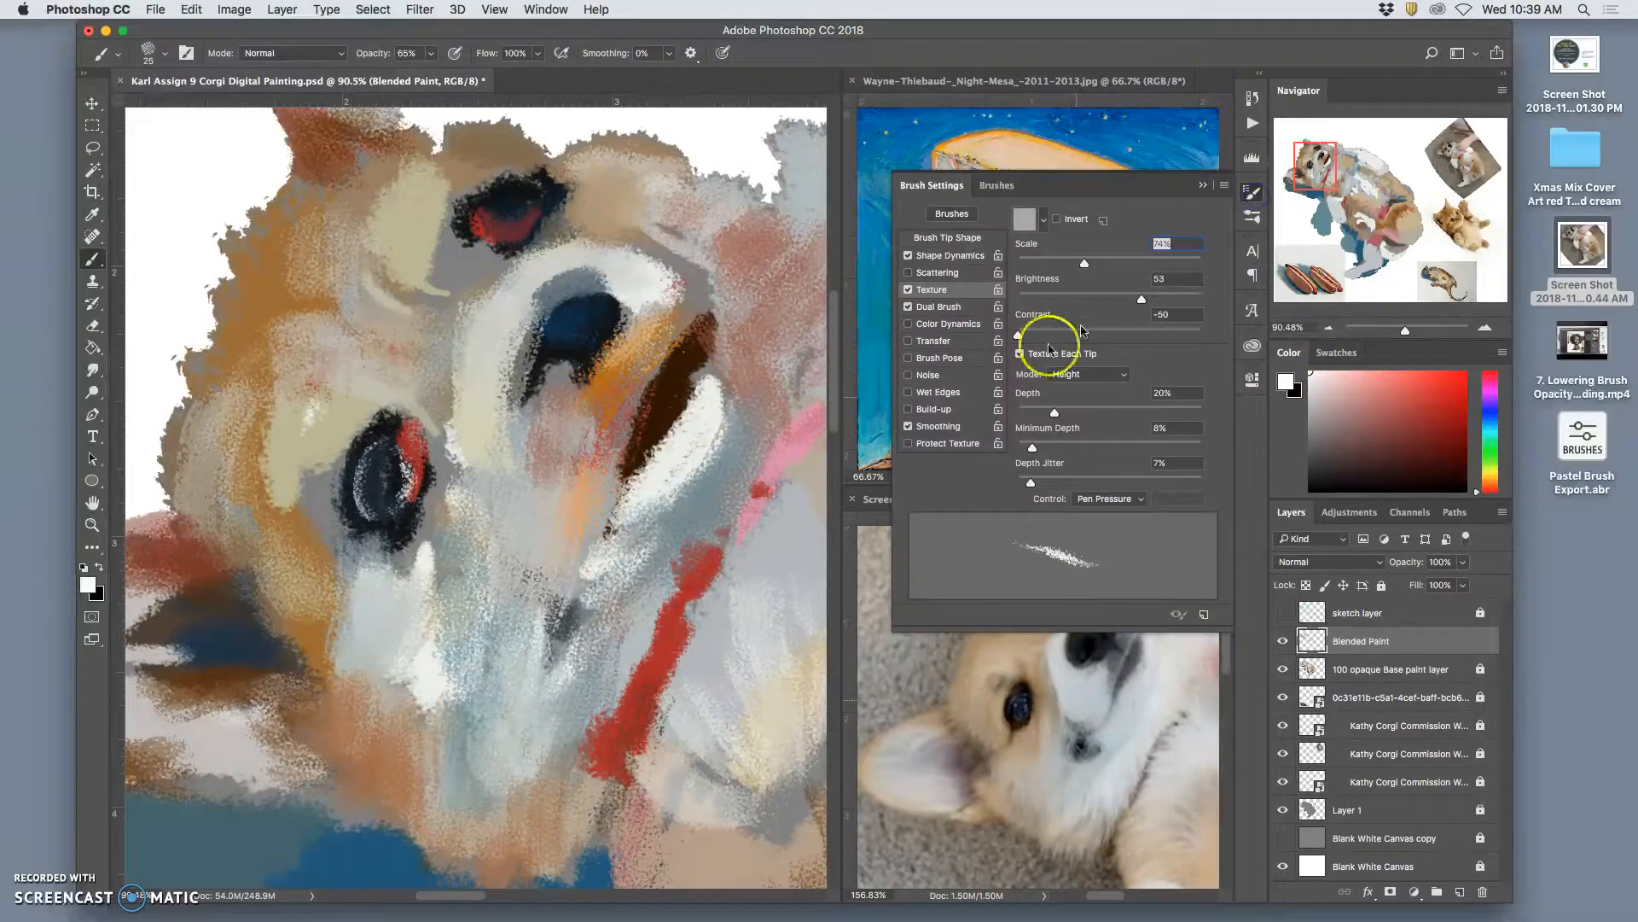
click(909, 290)
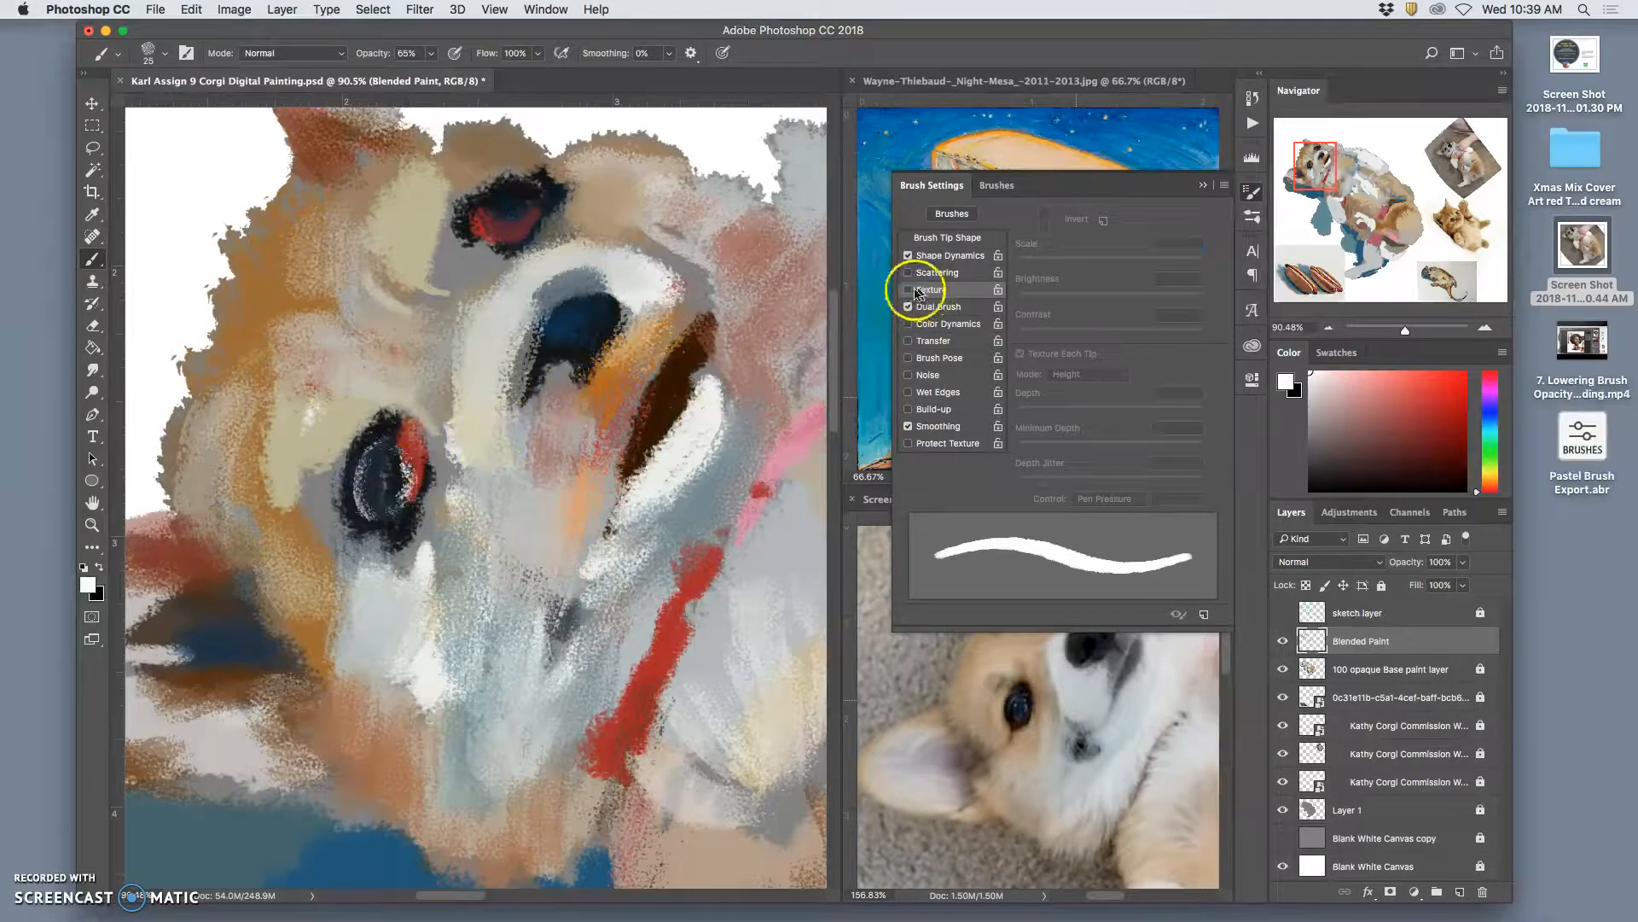
click(919, 290)
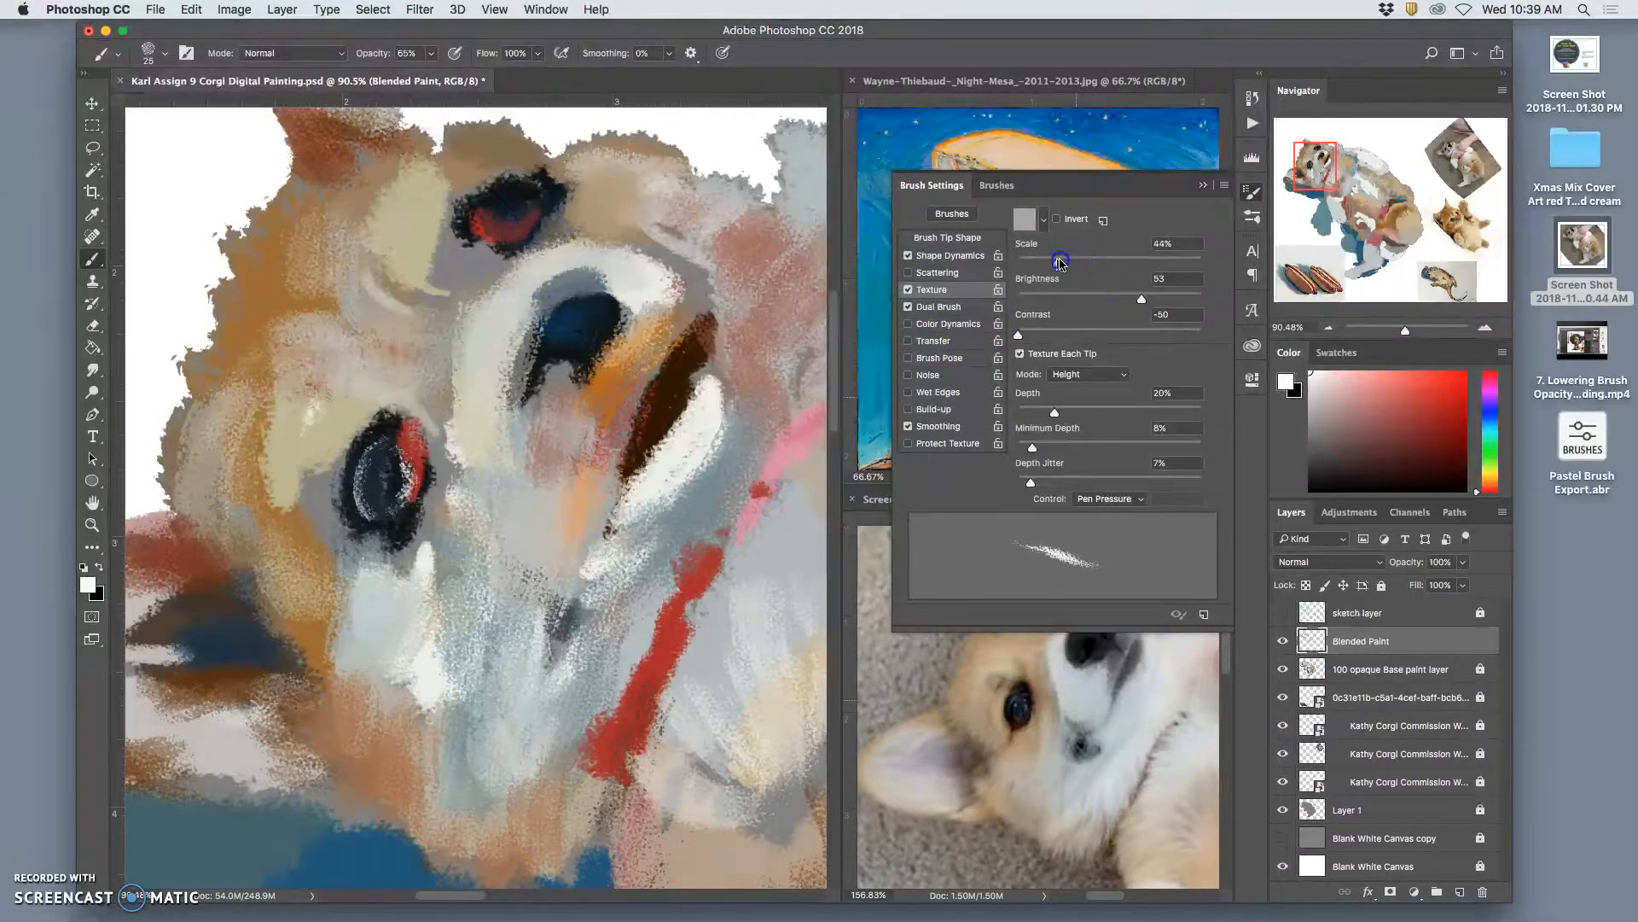
drag(1054, 412, 1152, 407)
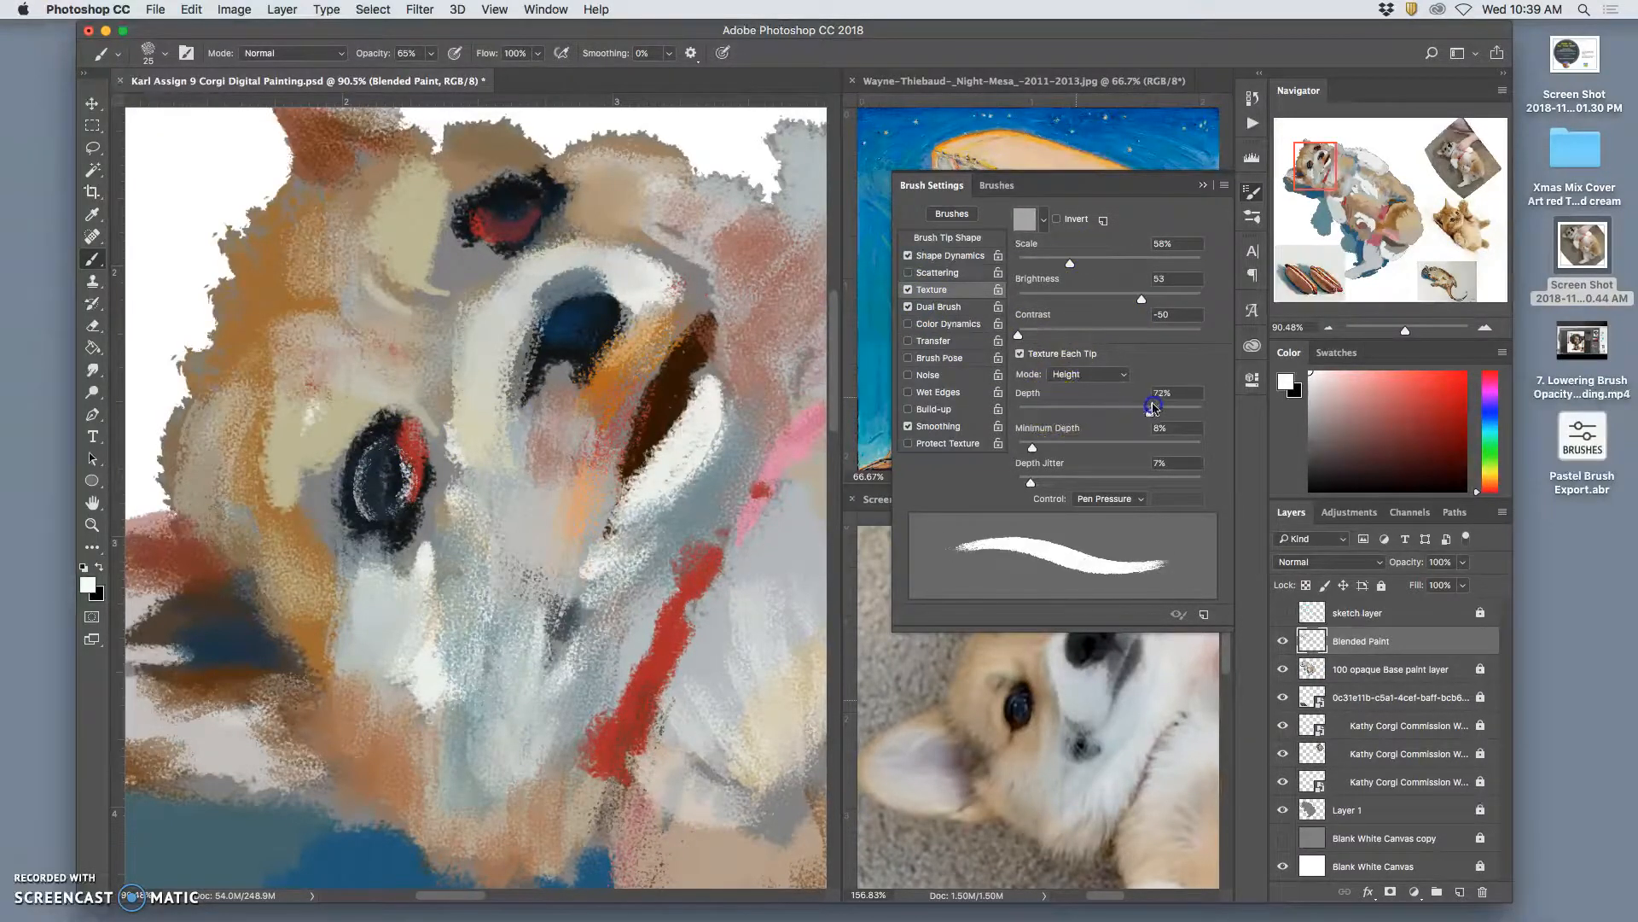
drag(407, 449, 406, 498)
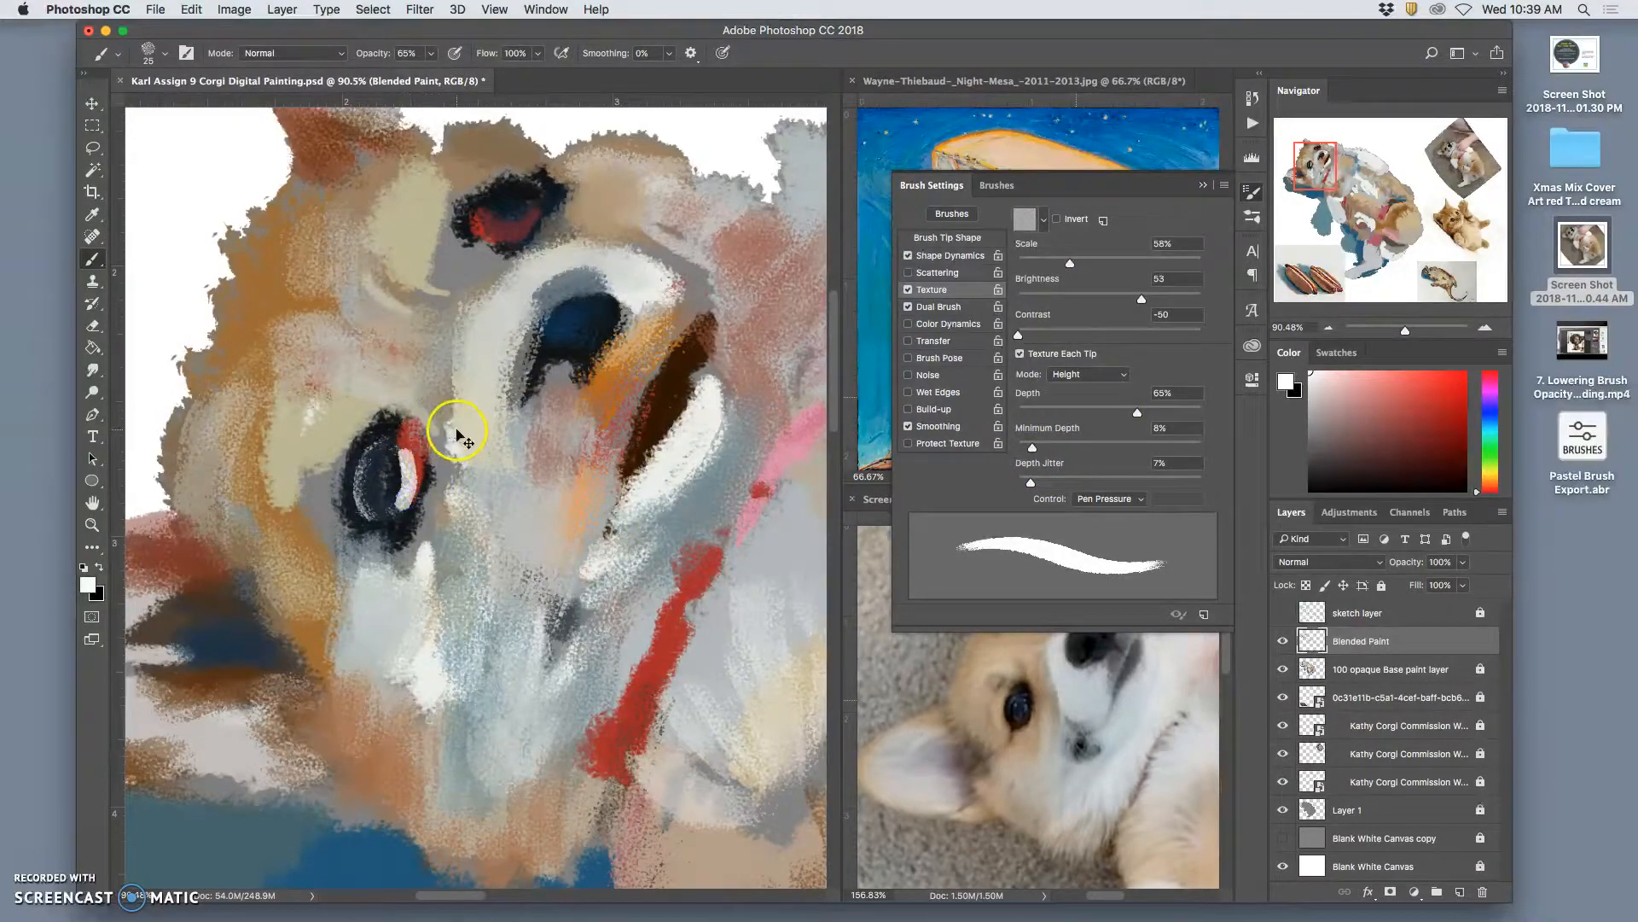
Set size jitter to 19%, minimum diameter to 5% and angle jitter to 9%, and add a white stroke to the lower eye.
click(950, 256)
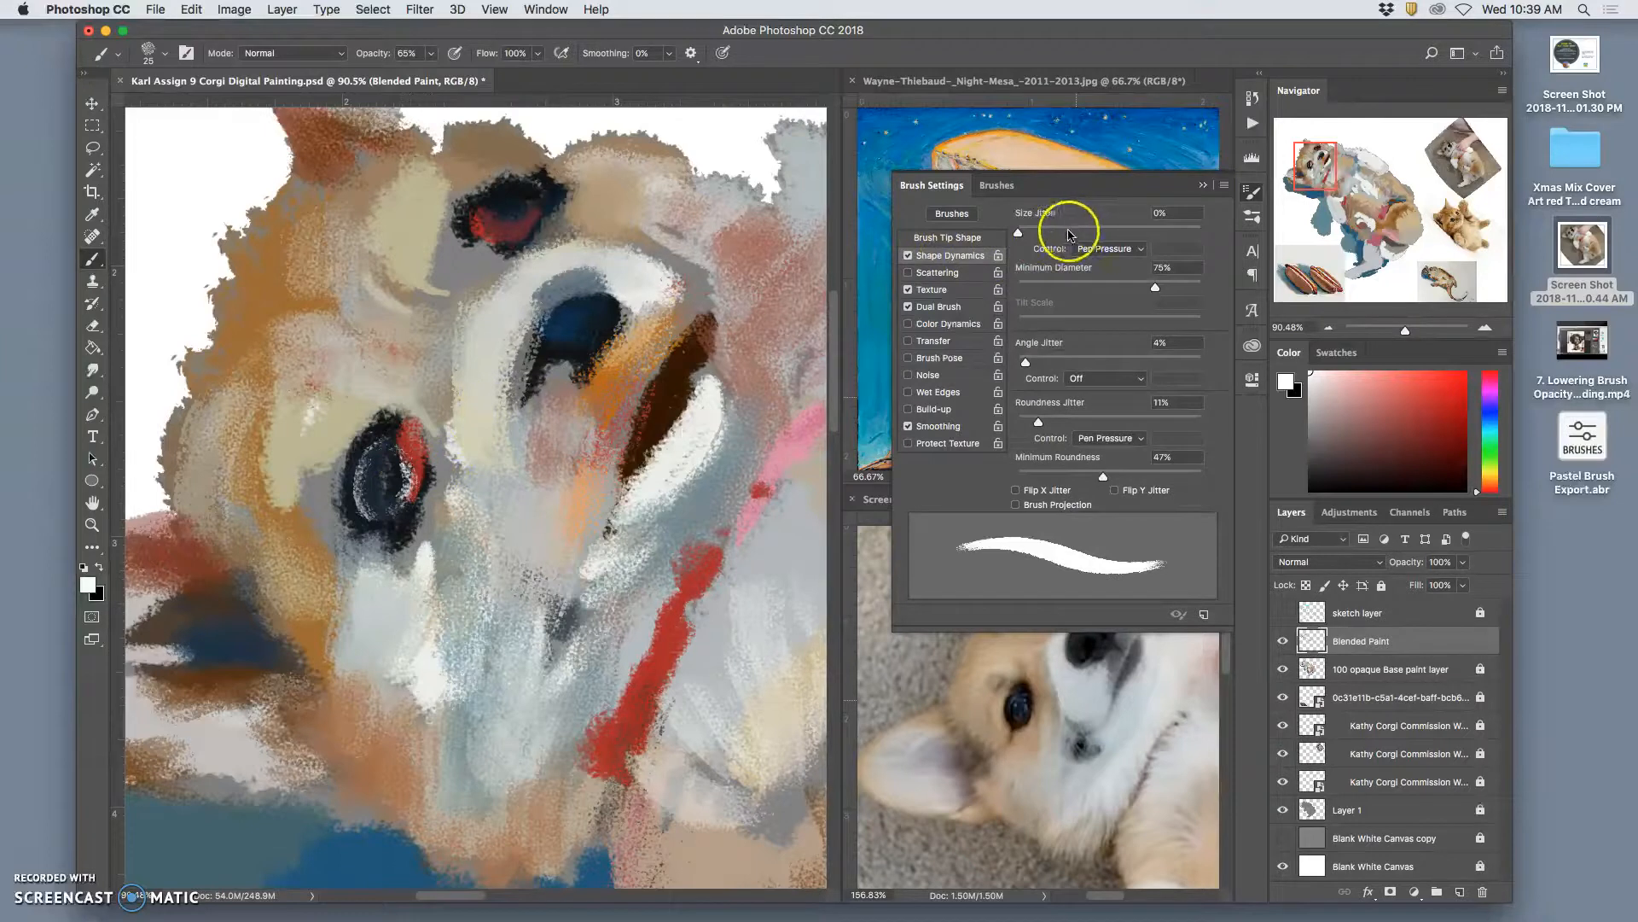
drag(1019, 232, 1030, 234)
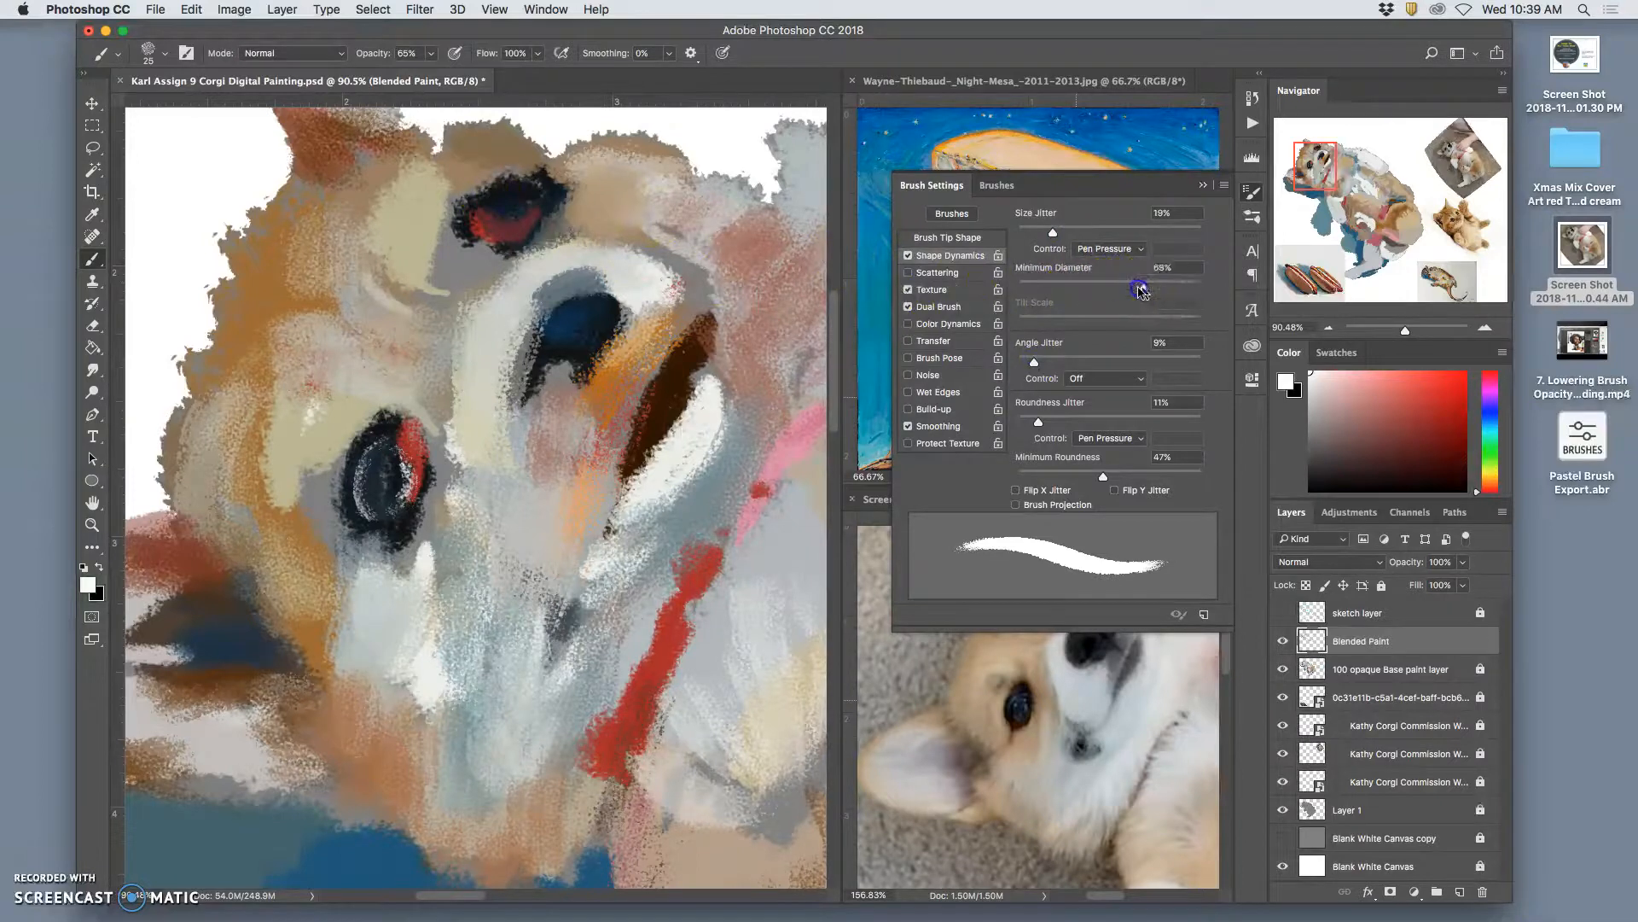
drag(1159, 289, 1035, 291)
drag(413, 446, 403, 492)
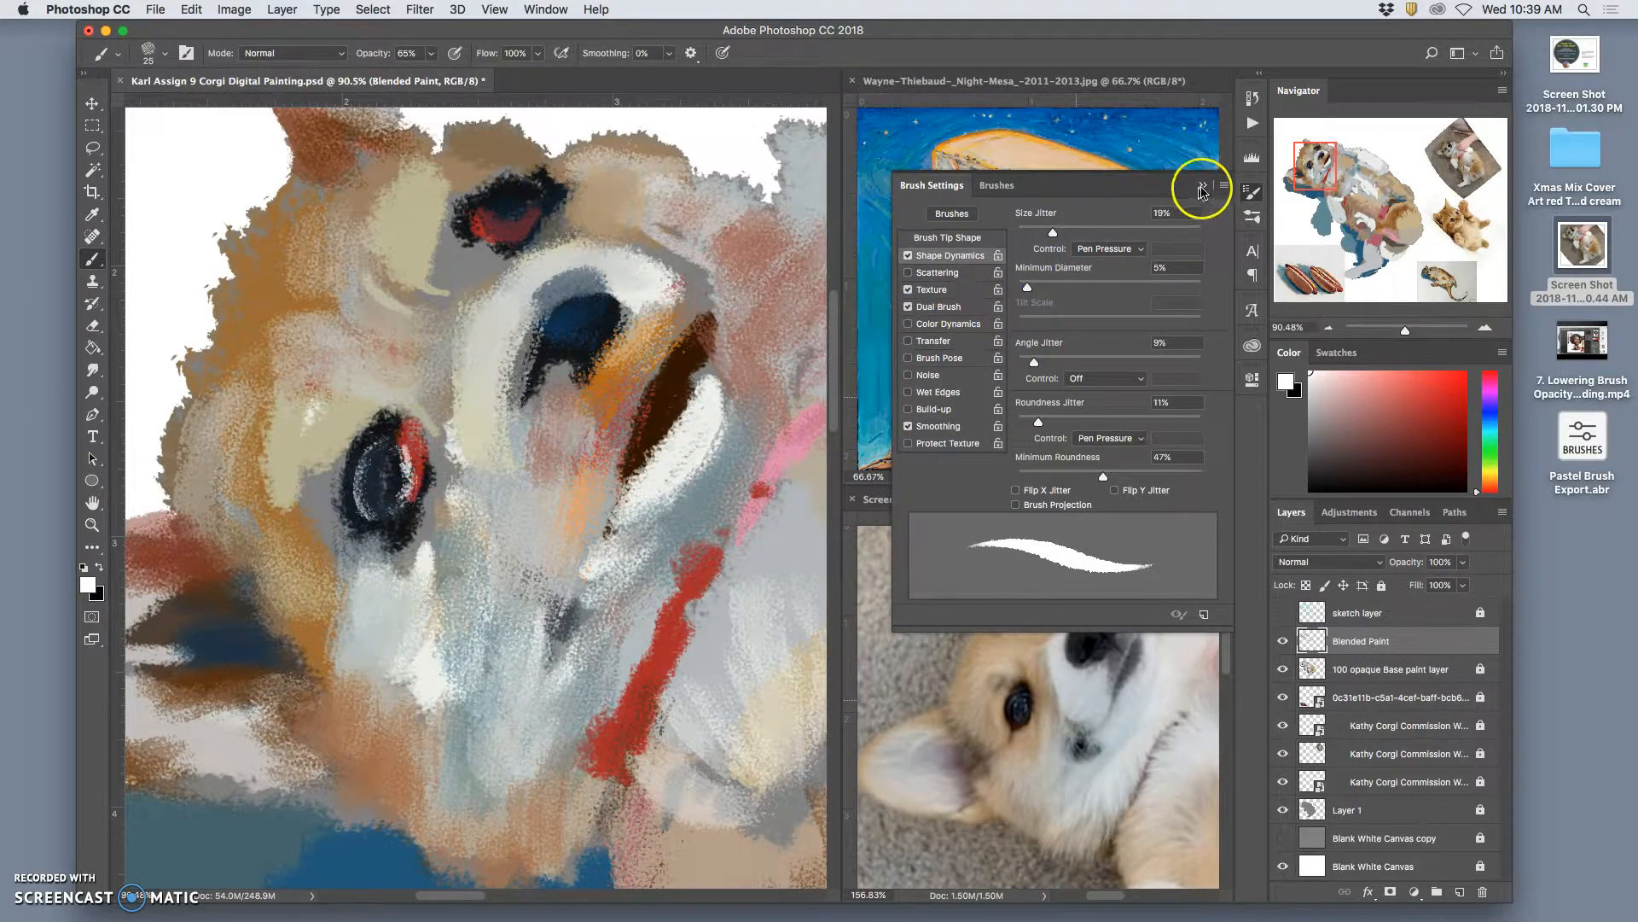
click(1203, 184)
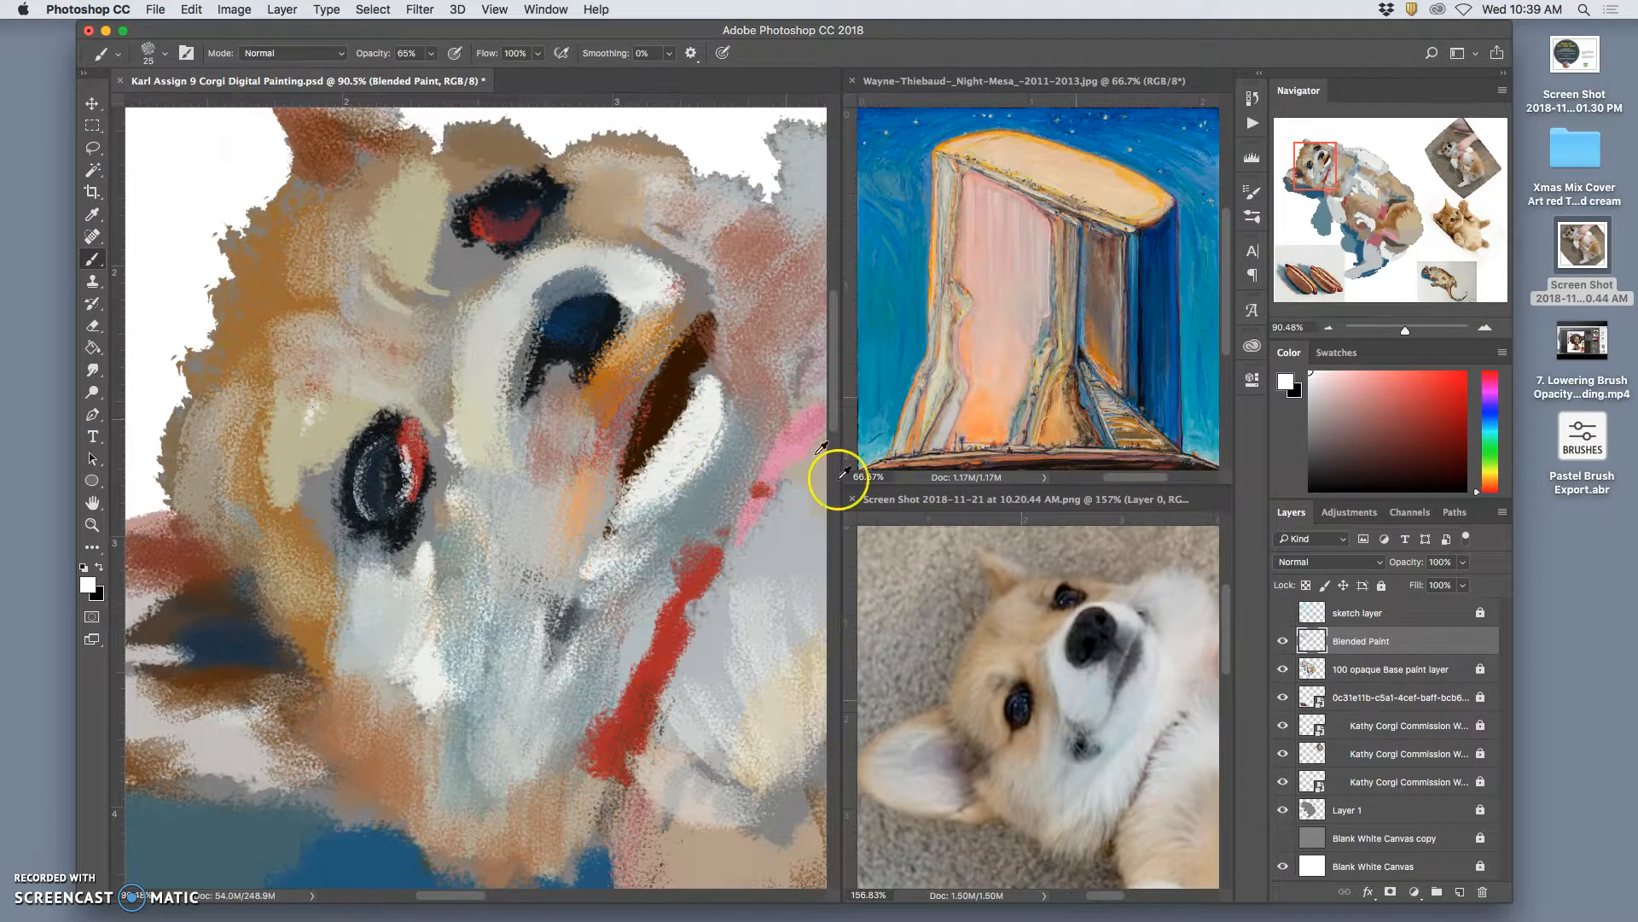
Paint the nose with the dark eye colour sampled from the photo and dark blue sampled from the nose.
alt+click(1023, 693)
mouse_move(523, 402)
mouse_down()
mouse_move(554, 341)
mouse_move(549, 364)
mouse_up()
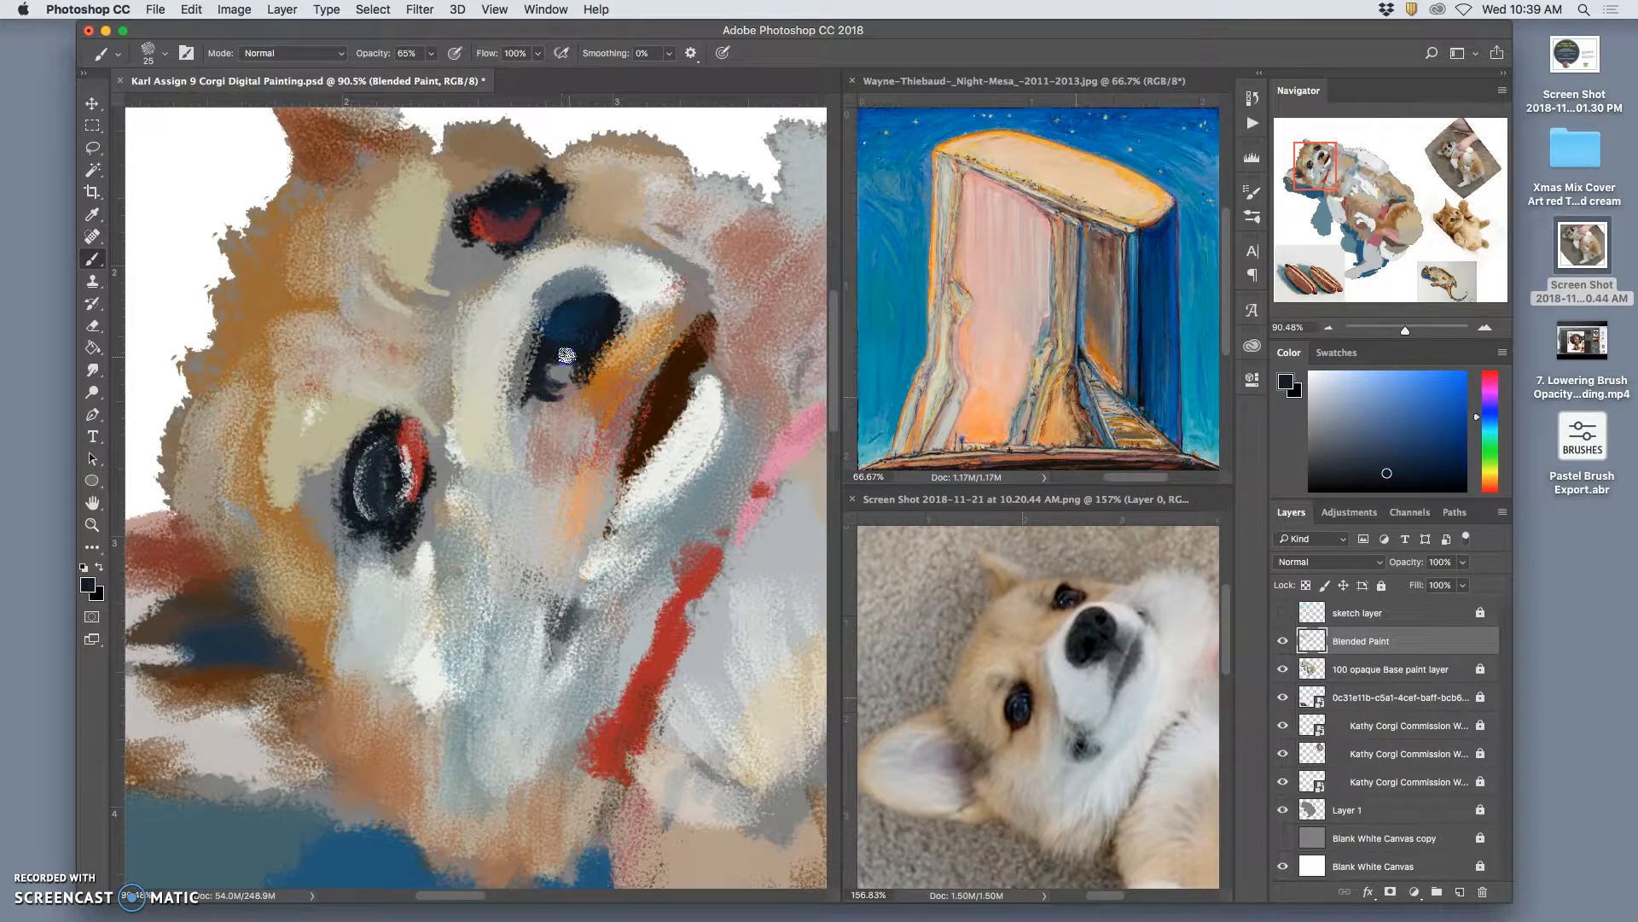
alt+click(576, 322)
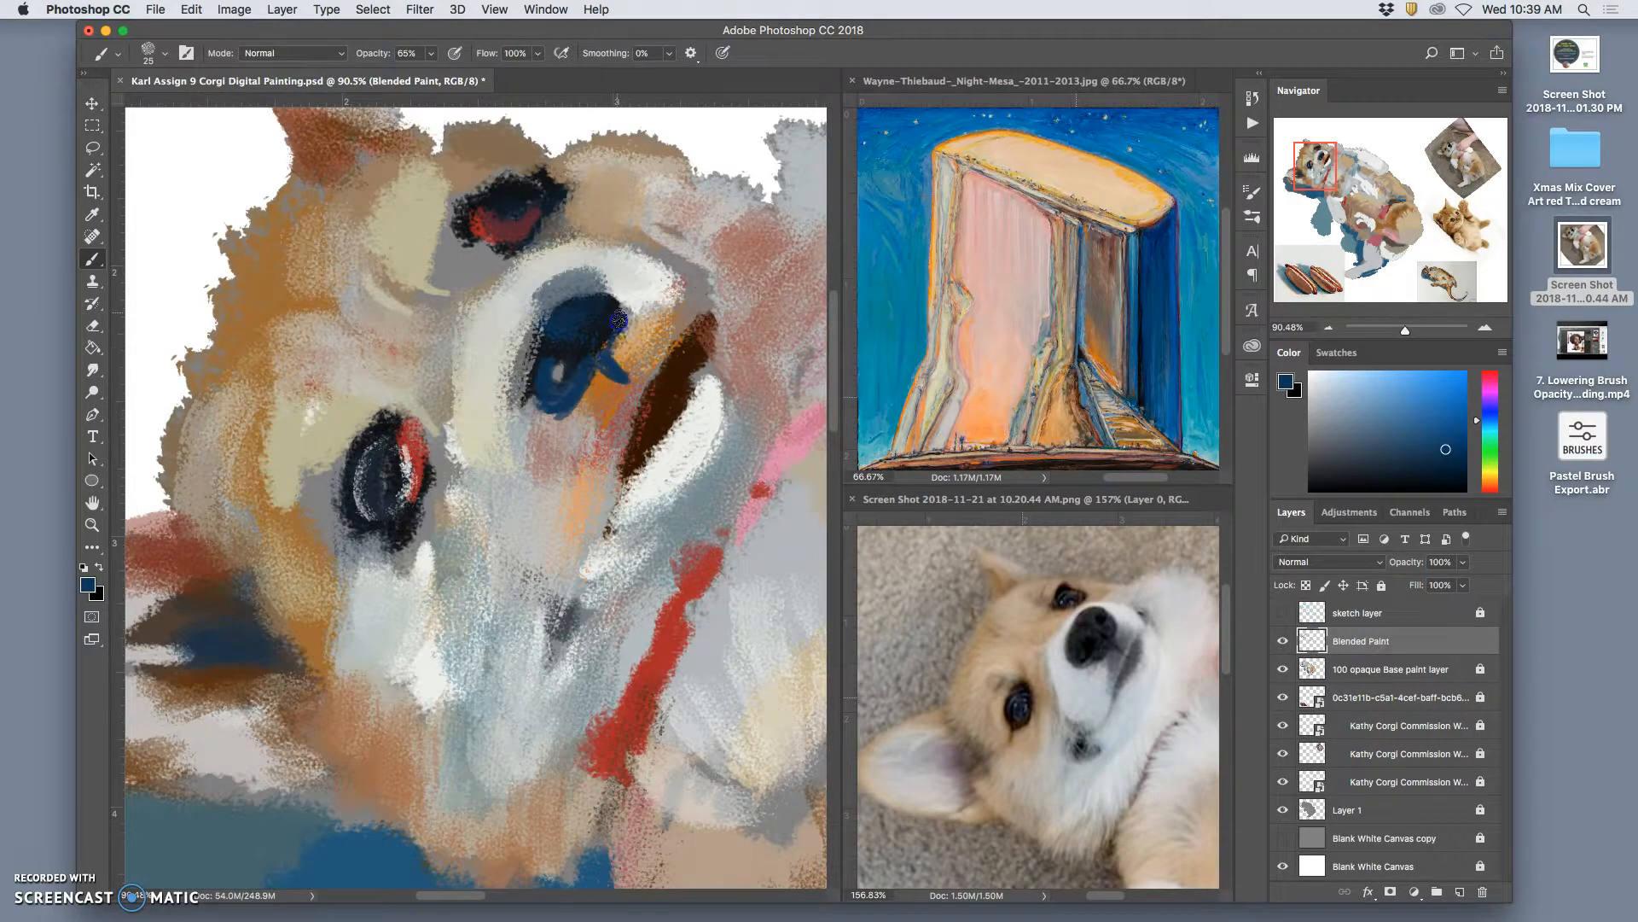
Detail the upper eye with dark blue, dark brown sampled from the photo and tan sampled from the adjacent fur.
drag(543, 221, 511, 195)
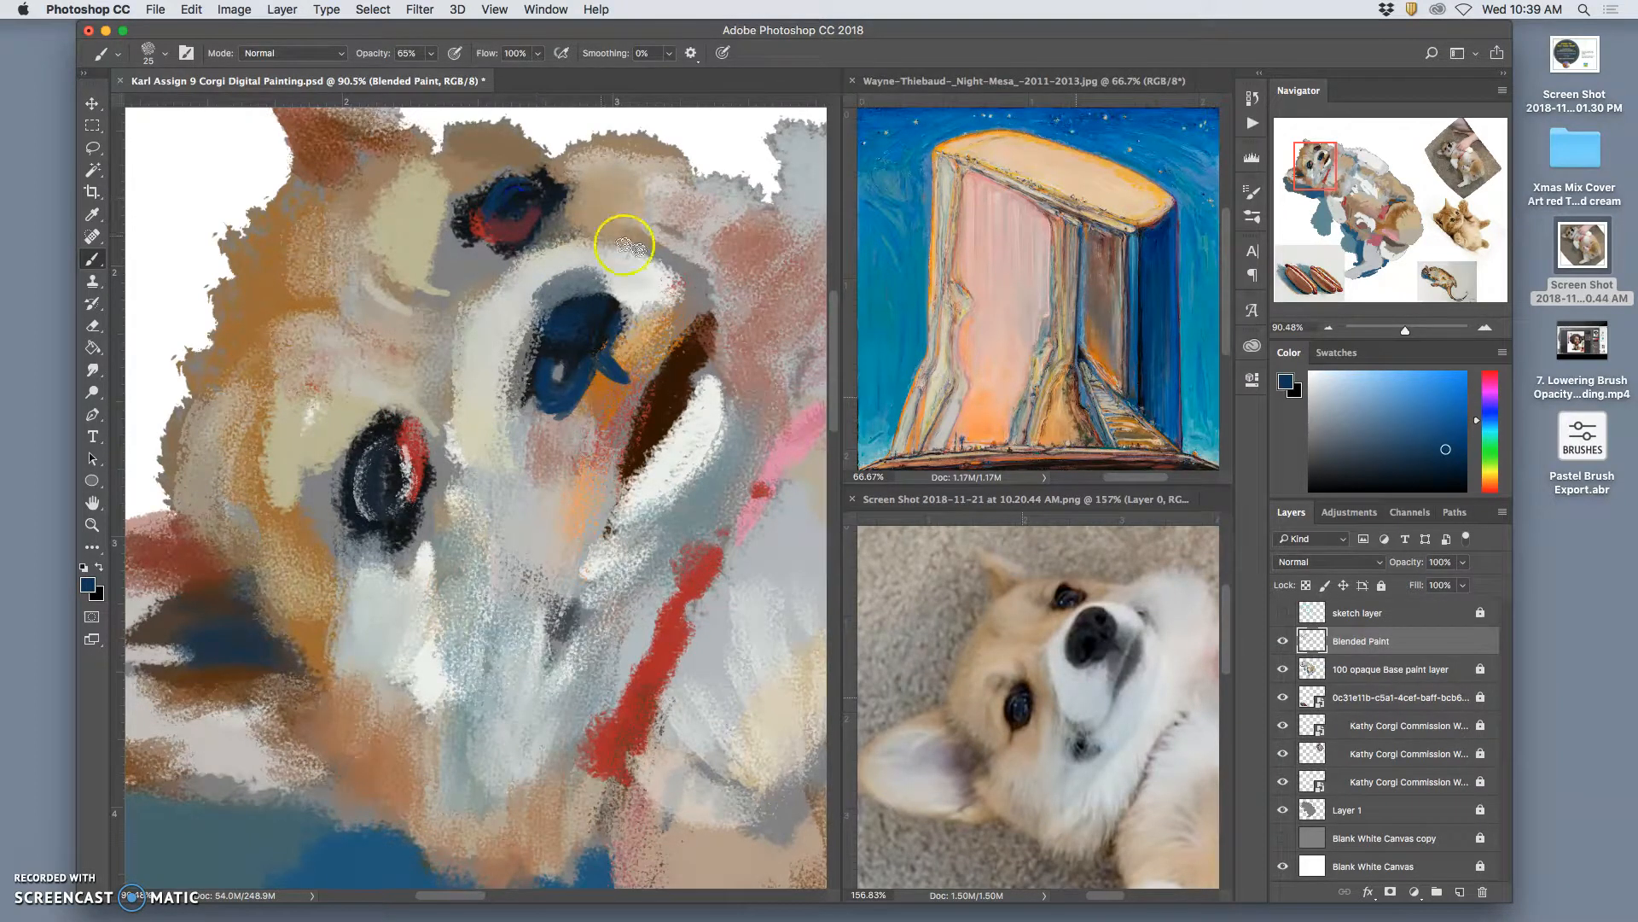
alt+click(1082, 587)
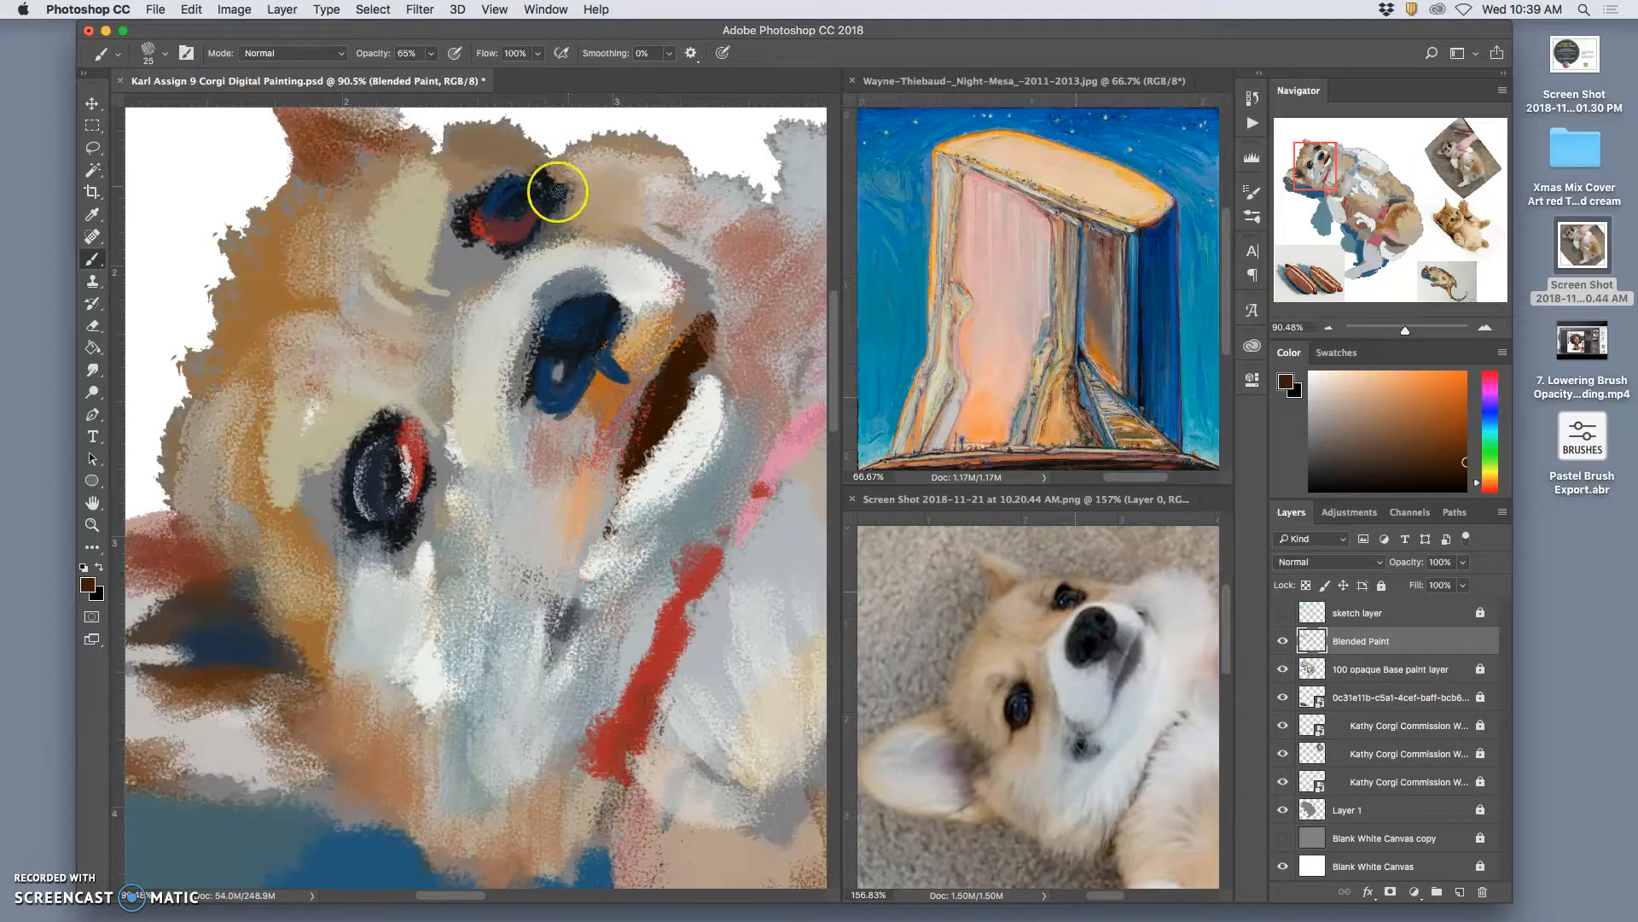
alt+click(586, 194)
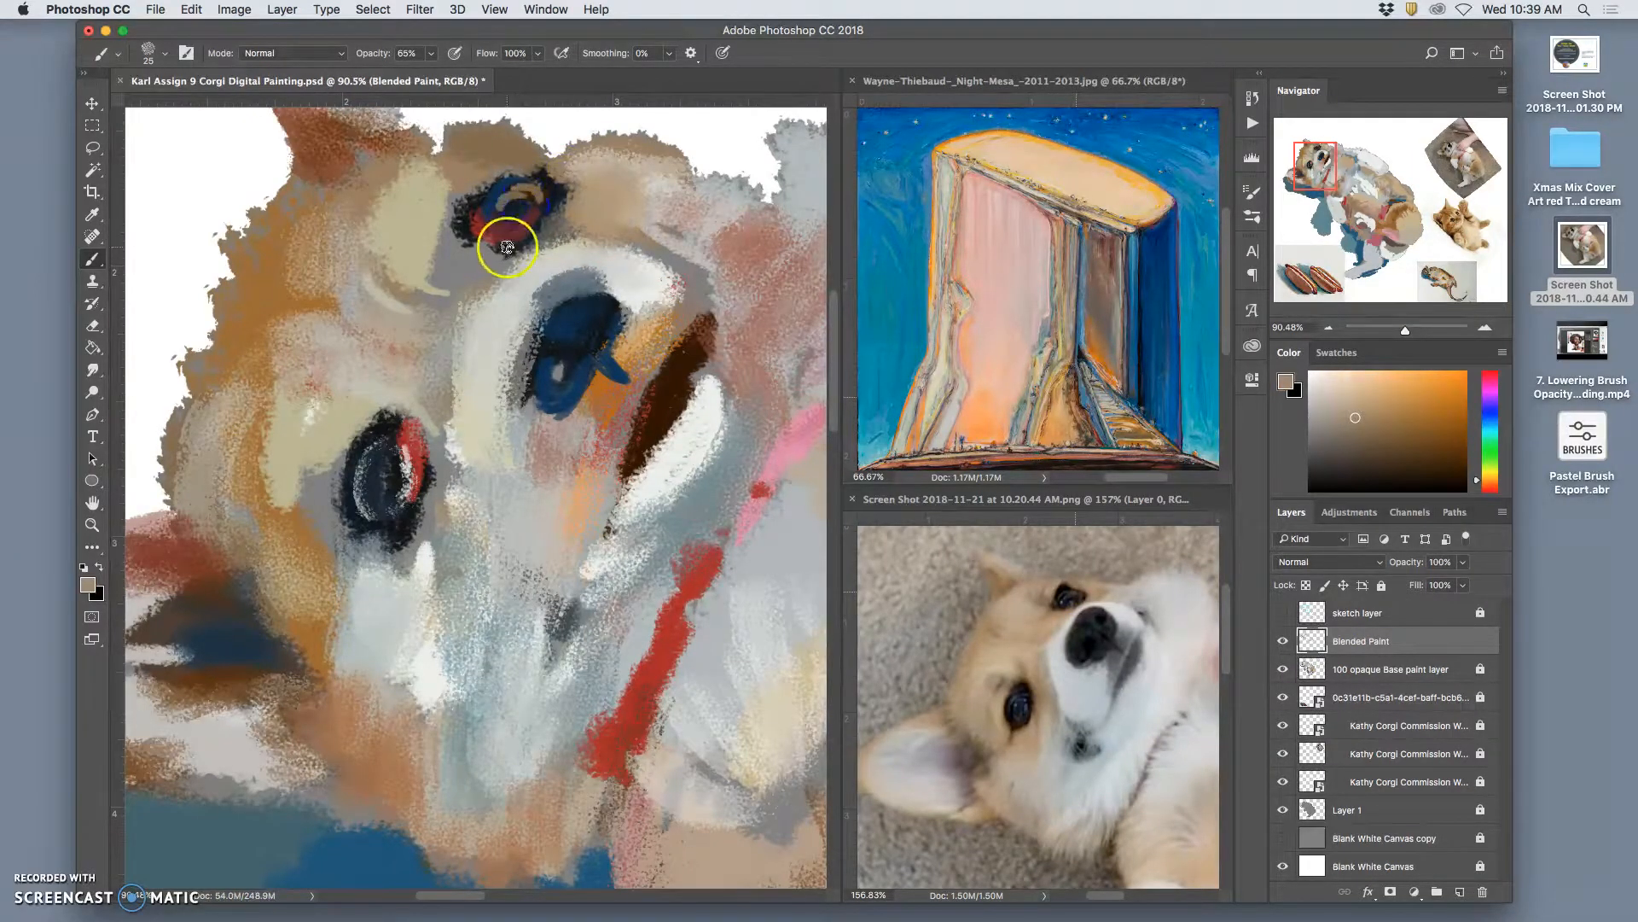
drag(521, 232, 520, 221)
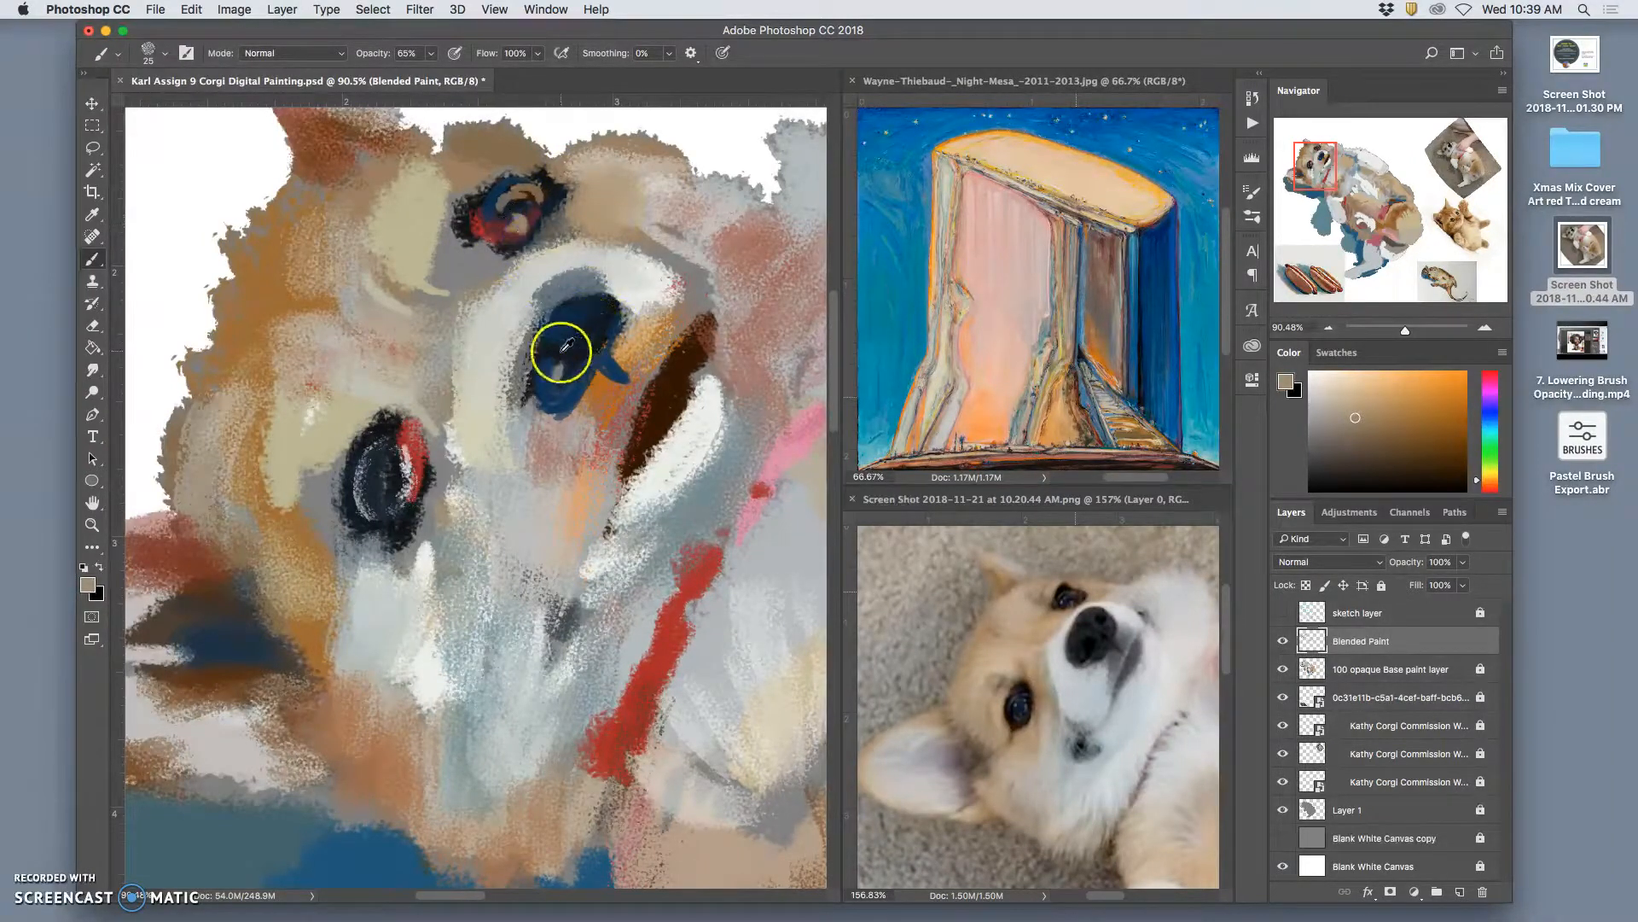
Refine both eyes with sampled near-black, and stroke sampled eye colours and light grey into the lower eye.
alt+click(542, 300)
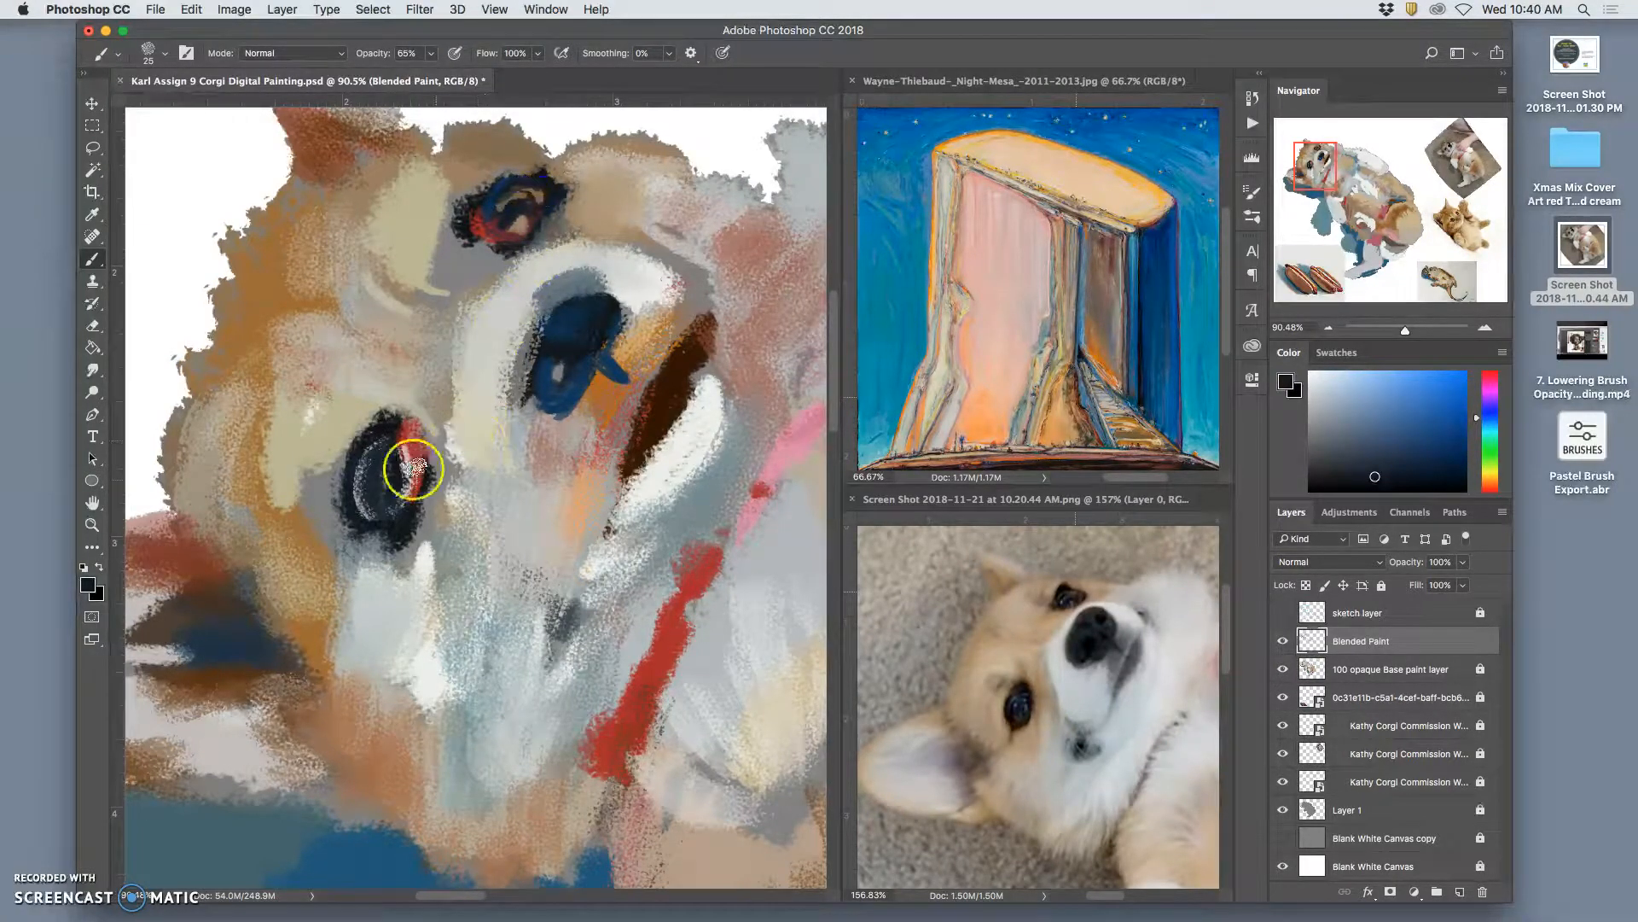
alt+click(513, 204)
drag(395, 454, 380, 496)
alt+click(404, 462)
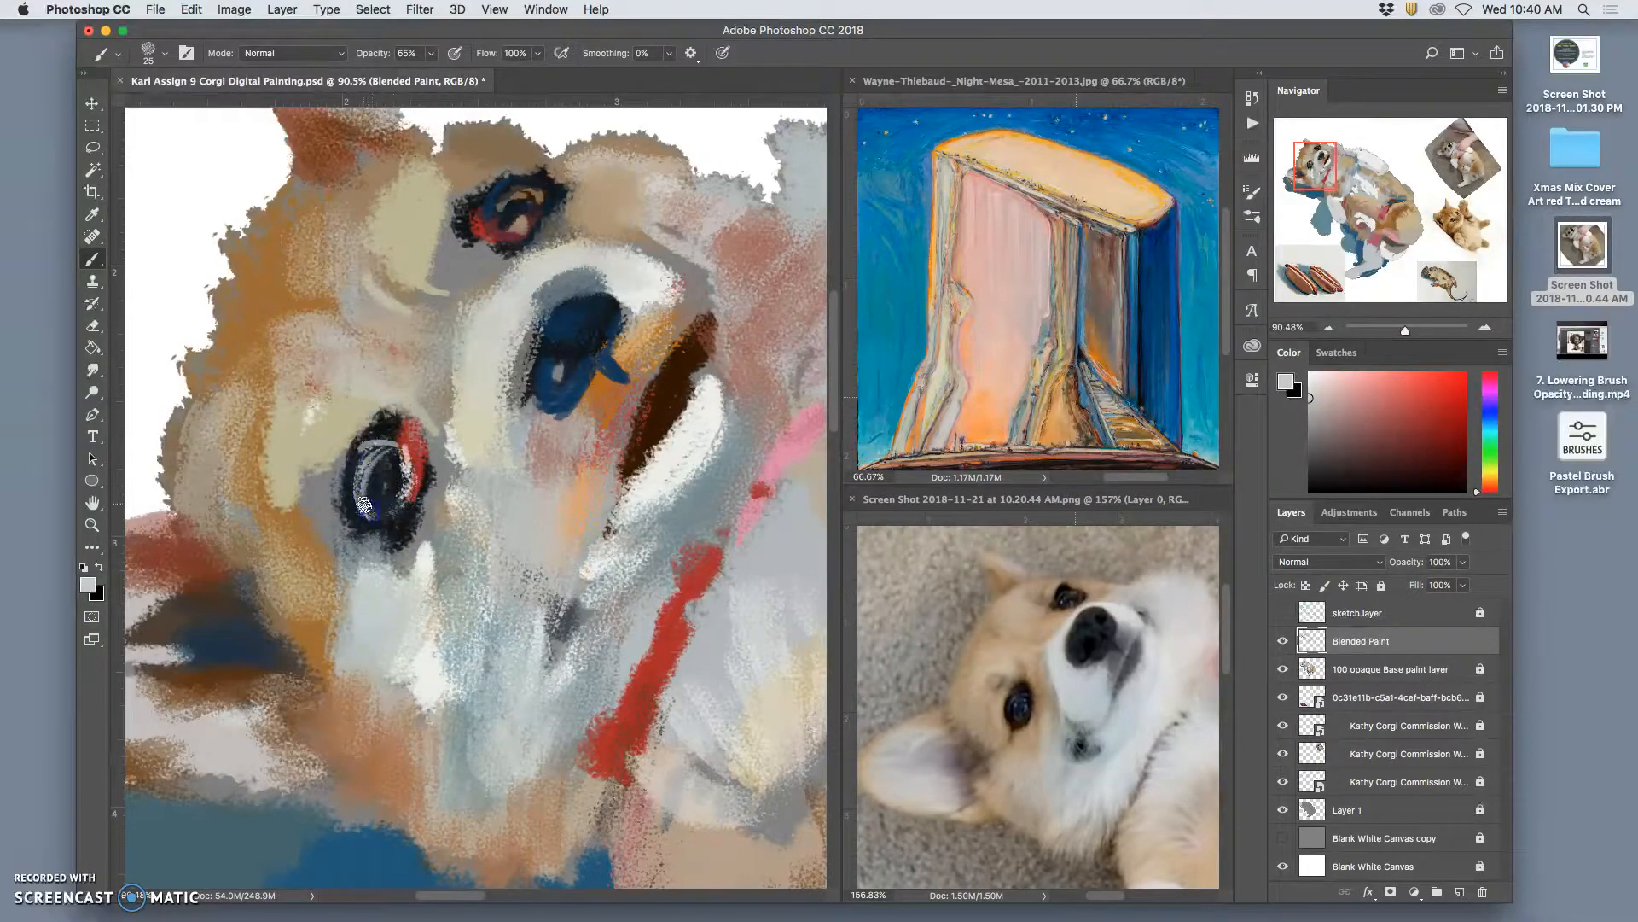
Stroke red sampled from the collar below the lower eye, and dark brown sampled from the mouth around its upper rim.
alt+click(671, 635)
drag(398, 531, 425, 472)
alt+click(653, 419)
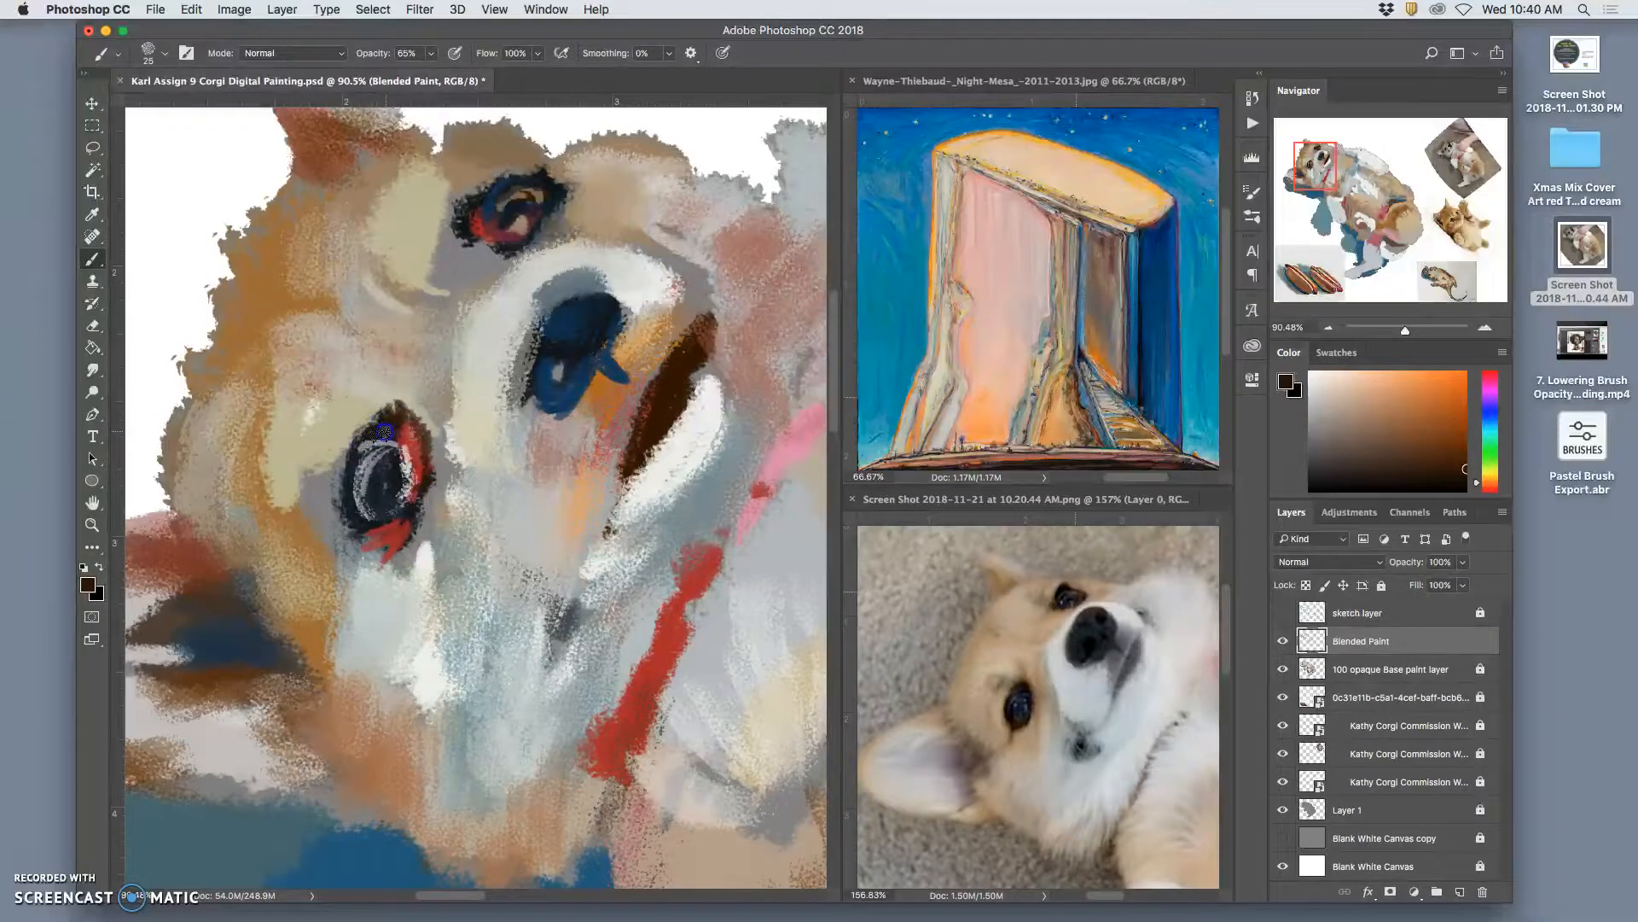
drag(356, 471, 347, 470)
Stroke sampled tan, brown and blue-grey into the fur between the lower eye and the muzzle.
alt+click(290, 316)
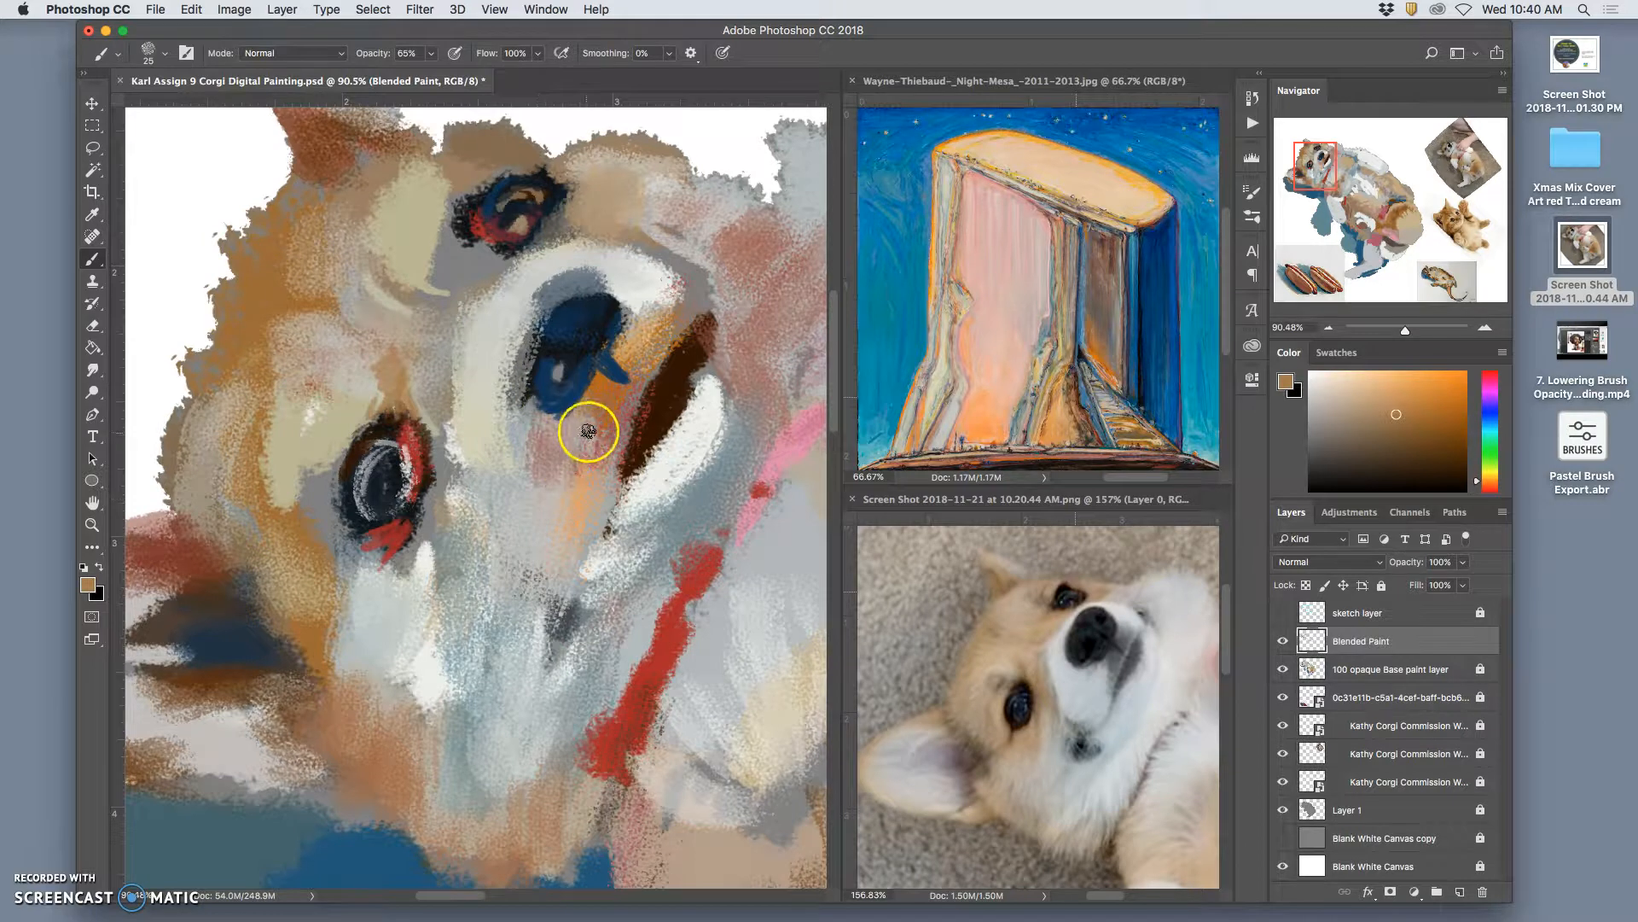
alt+click(561, 452)
mouse_move(439, 427)
mouse_down()
mouse_move(450, 486)
mouse_move(473, 504)
mouse_up()
mouse_move(462, 400)
mouse_down()
mouse_move(479, 485)
mouse_move(454, 501)
mouse_move(462, 537)
mouse_move(492, 550)
mouse_up()
alt+click(364, 700)
drag(434, 493, 444, 546)
drag(459, 436, 507, 512)
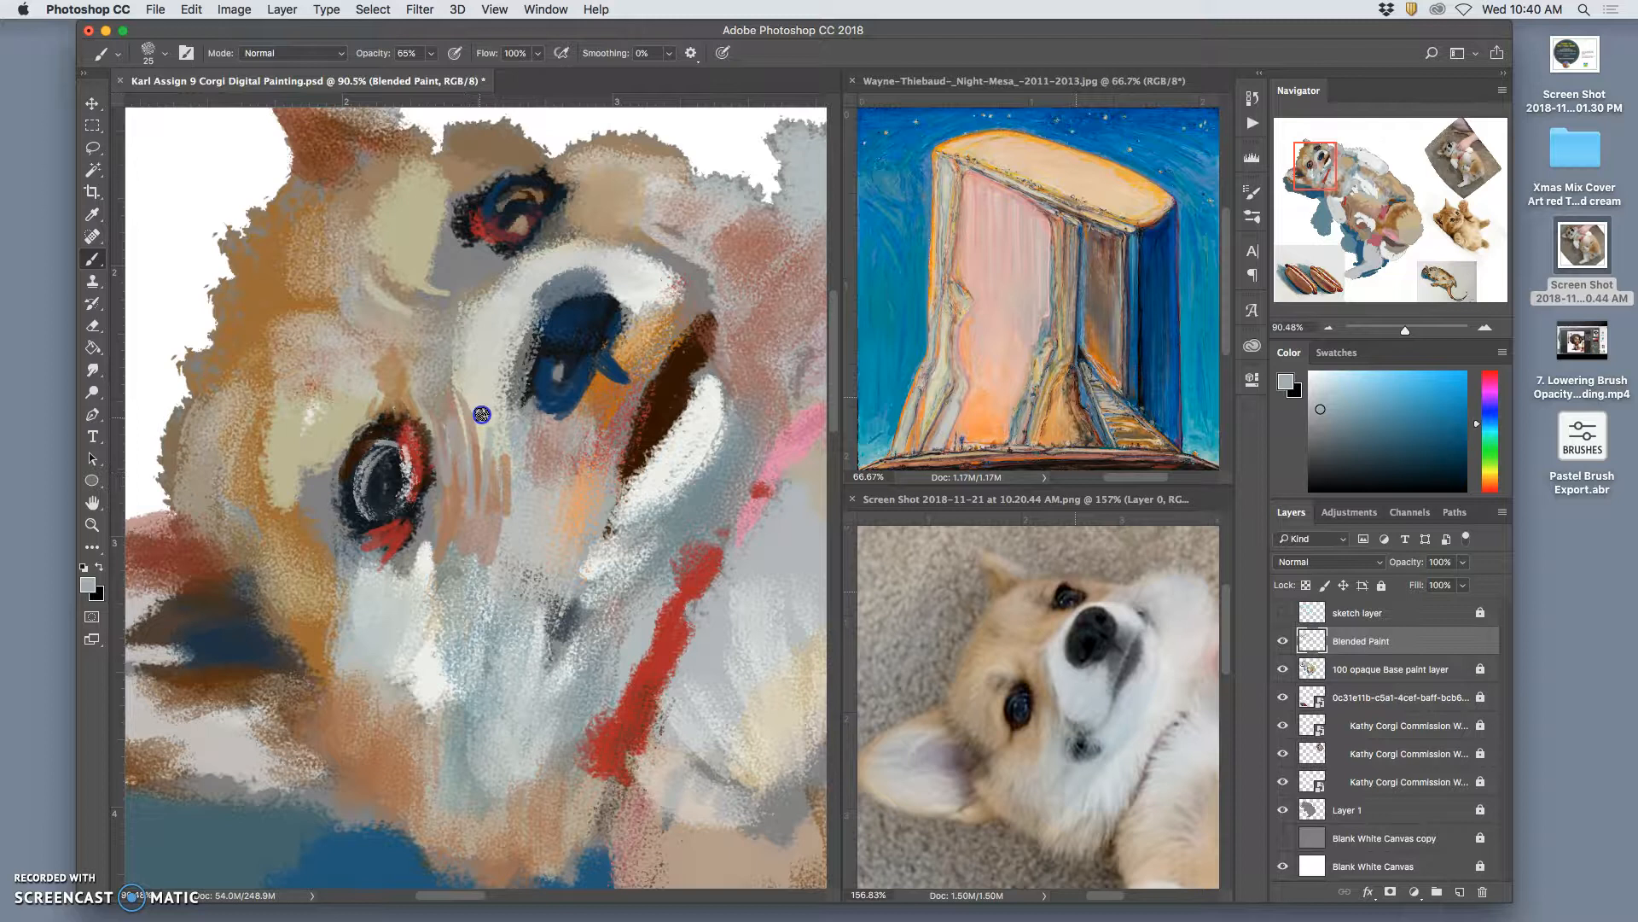
click(503, 470)
Set the brush to 124 px and 26% opacity, and glaze light grey sampled from the muzzle over the lower eye's rim and adjacent fur.
click(152, 50)
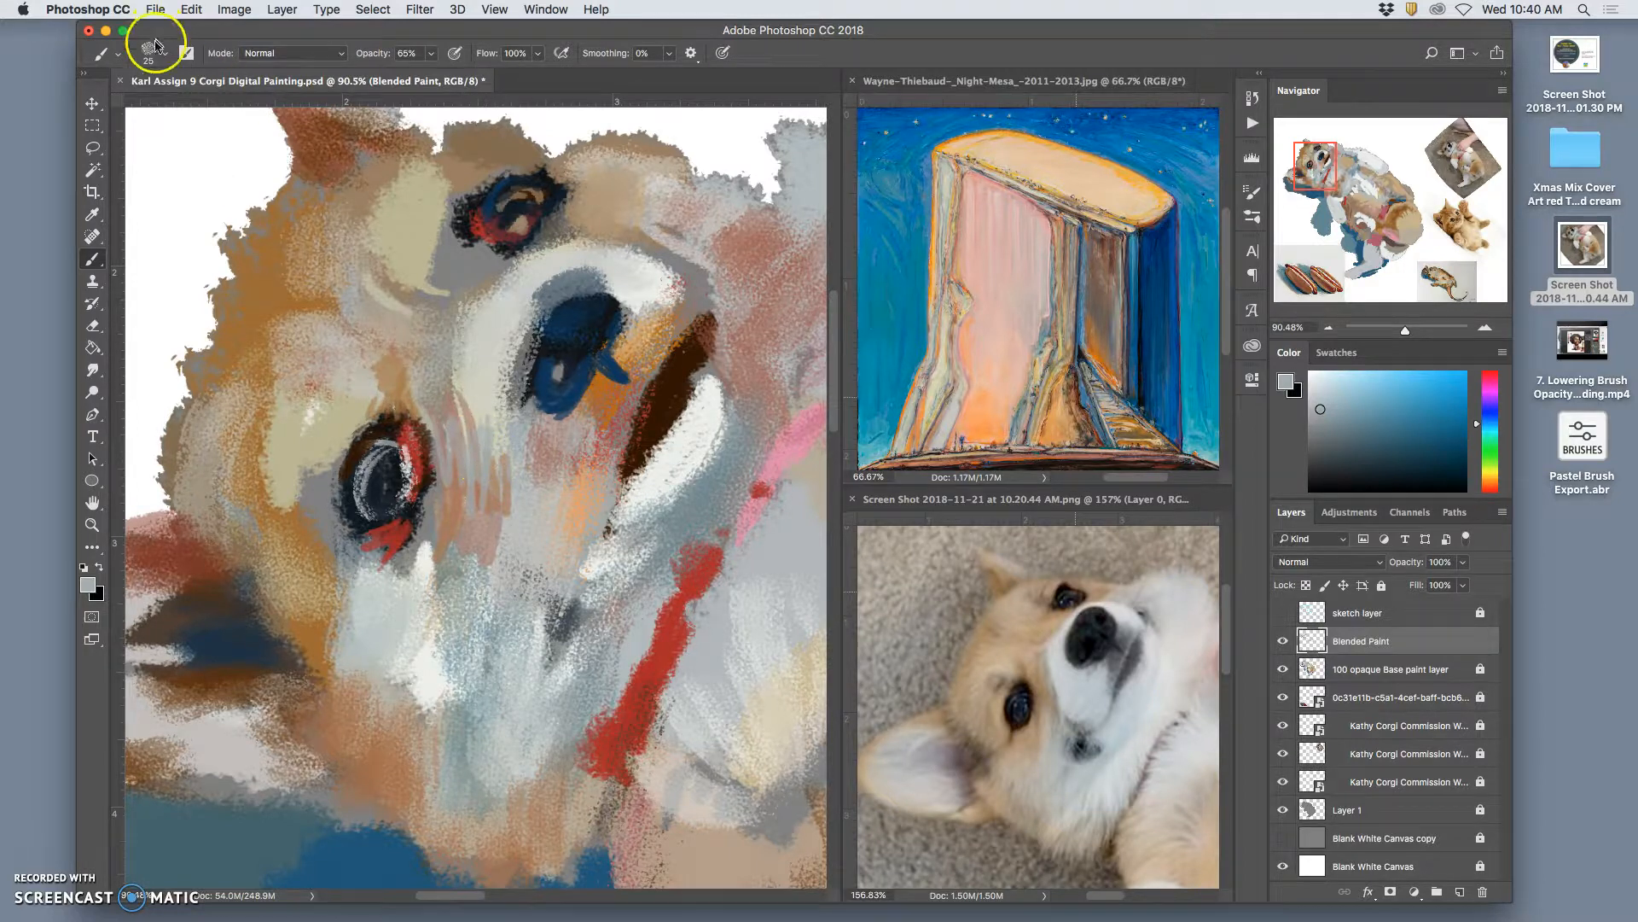
click(213, 85)
alt+click(477, 381)
mouse_move(468, 428)
mouse_down()
mouse_move(444, 400)
mouse_move(462, 444)
mouse_up()
click(431, 54)
drag(405, 75, 397, 75)
mouse_move(389, 446)
mouse_down()
mouse_move(370, 474)
mouse_move(344, 467)
mouse_up()
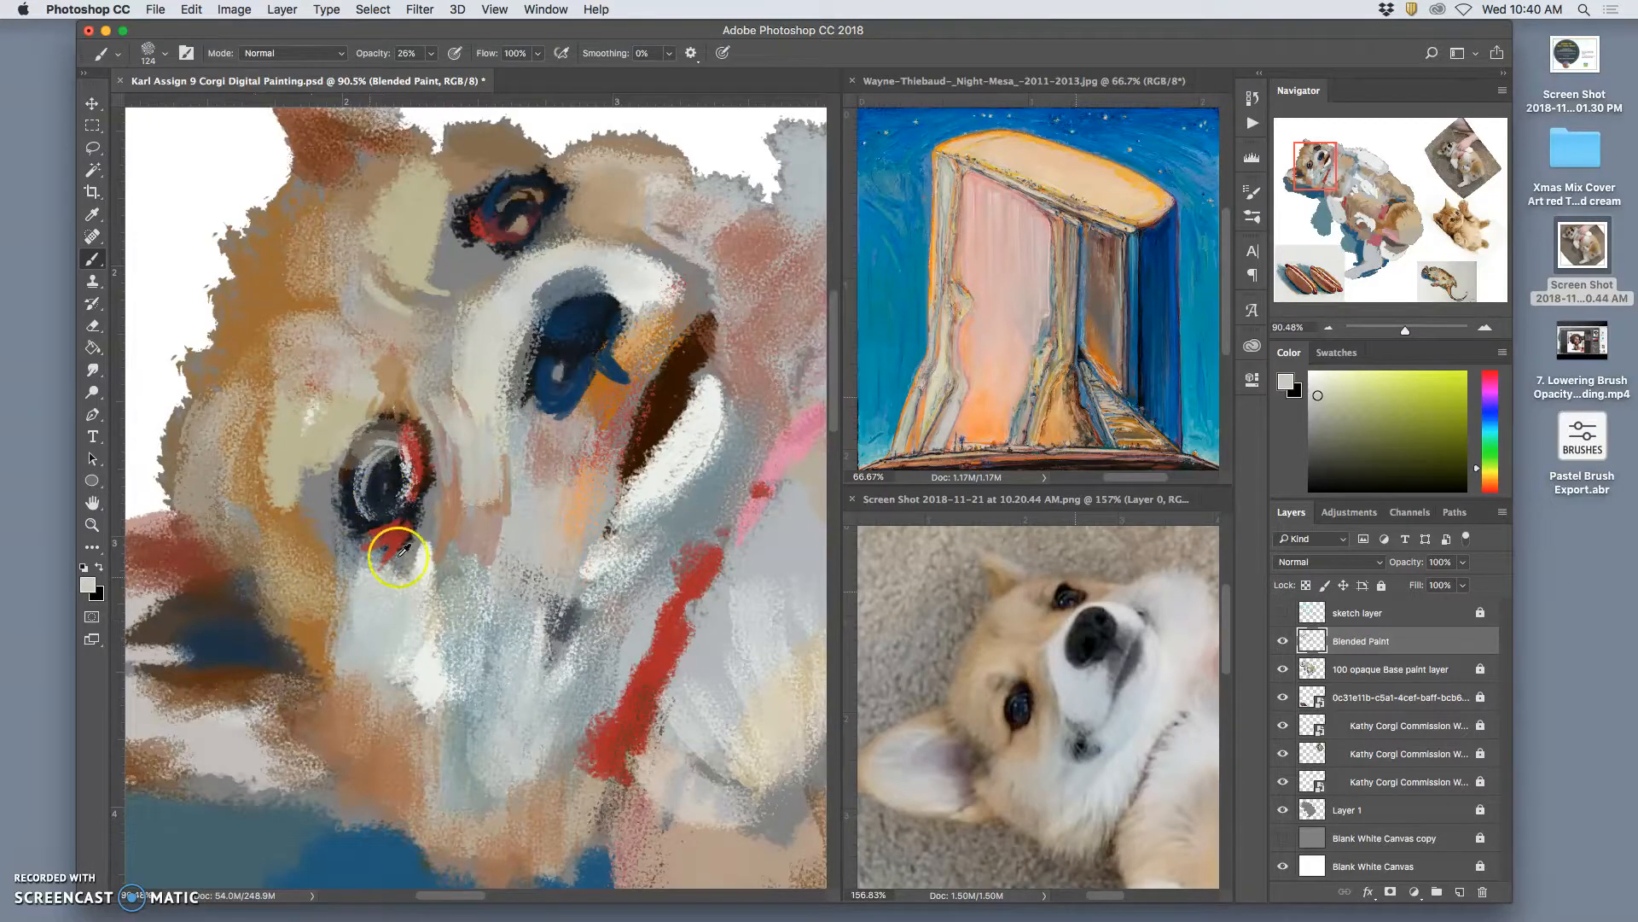
Glaze pink sampled from the collar over the inner ears.
alt+click(792, 468)
mouse_move(162, 586)
mouse_down()
mouse_move(147, 622)
mouse_move(180, 633)
mouse_move(156, 645)
mouse_move(192, 737)
mouse_move(234, 726)
mouse_move(263, 756)
mouse_move(210, 674)
mouse_up()
drag(388, 674, 609, 631)
mouse_move(342, 586)
mouse_down()
mouse_move(296, 604)
mouse_move(280, 638)
mouse_up()
drag(669, 523, 447, 687)
drag(340, 256, 443, 341)
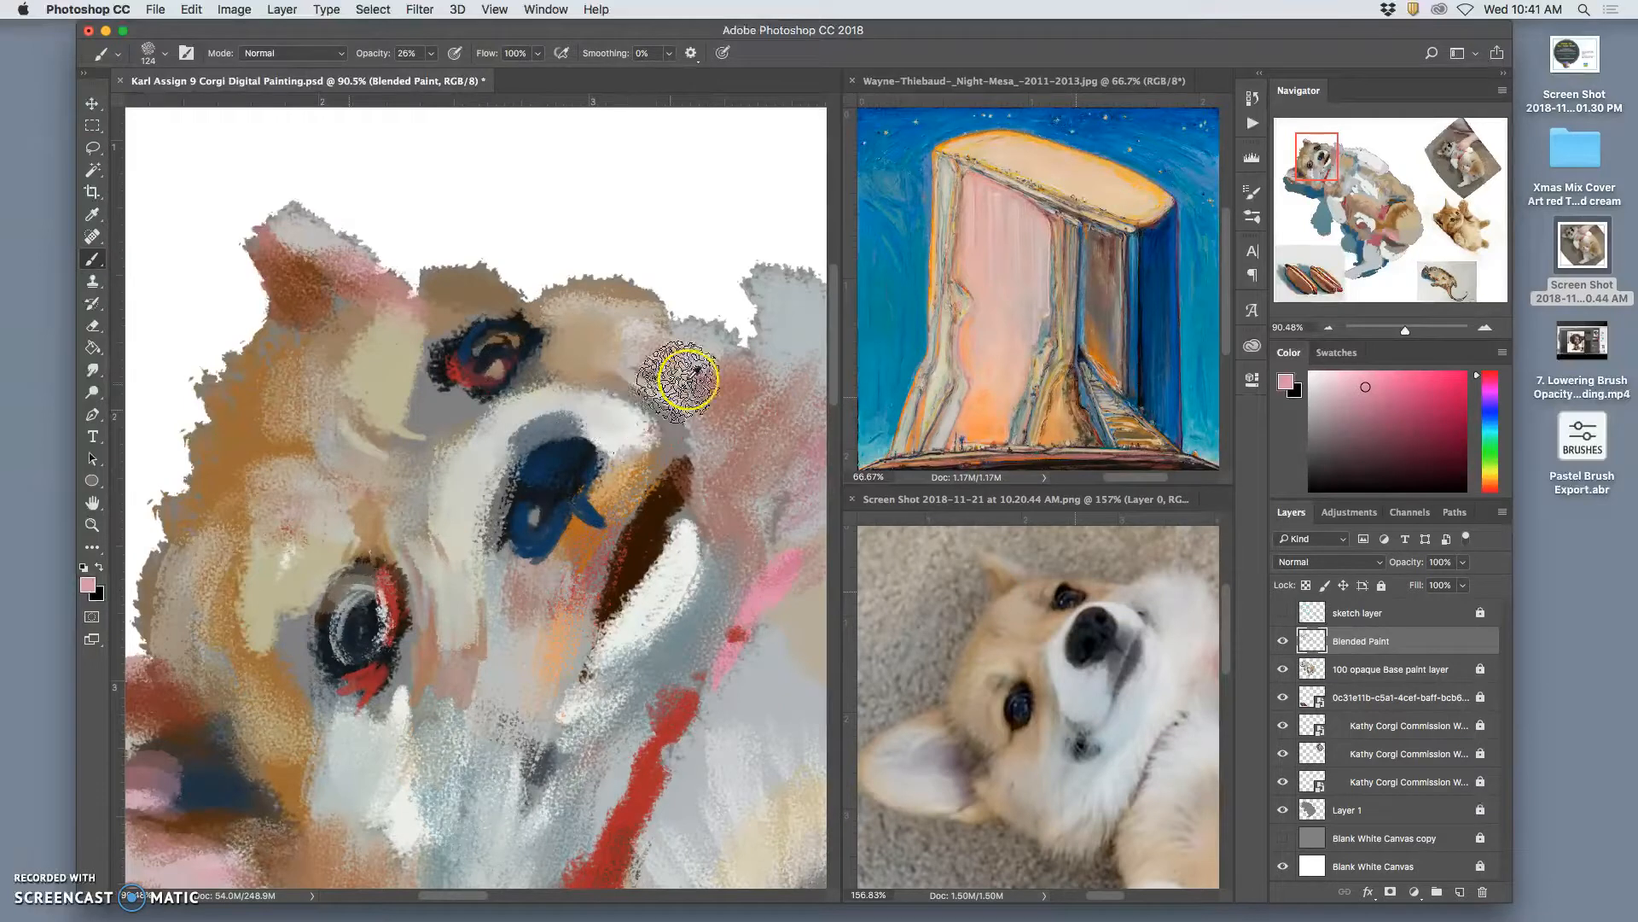
Soften the edge of the upper ear and the top of the head with sampled light grey and tan.
alt+click(622, 457)
mouse_move(399, 225)
mouse_down()
mouse_move(431, 274)
mouse_move(408, 286)
mouse_up()
mouse_move(323, 243)
mouse_down()
mouse_move(427, 287)
mouse_move(376, 272)
mouse_move(395, 271)
mouse_move(351, 239)
mouse_up()
alt+click(662, 464)
alt+click(595, 301)
mouse_move(595, 300)
mouse_down()
mouse_move(493, 299)
mouse_move(521, 289)
mouse_move(529, 305)
mouse_move(538, 283)
mouse_move(538, 299)
mouse_move(427, 294)
mouse_up()
Blend warm grey sampled from the head fur around the upper eye and toward the forehead.
alt+click(574, 300)
mouse_move(614, 320)
mouse_down()
mouse_move(676, 322)
mouse_move(432, 366)
mouse_move(427, 396)
mouse_move(482, 412)
mouse_move(436, 414)
mouse_move(452, 406)
mouse_up()
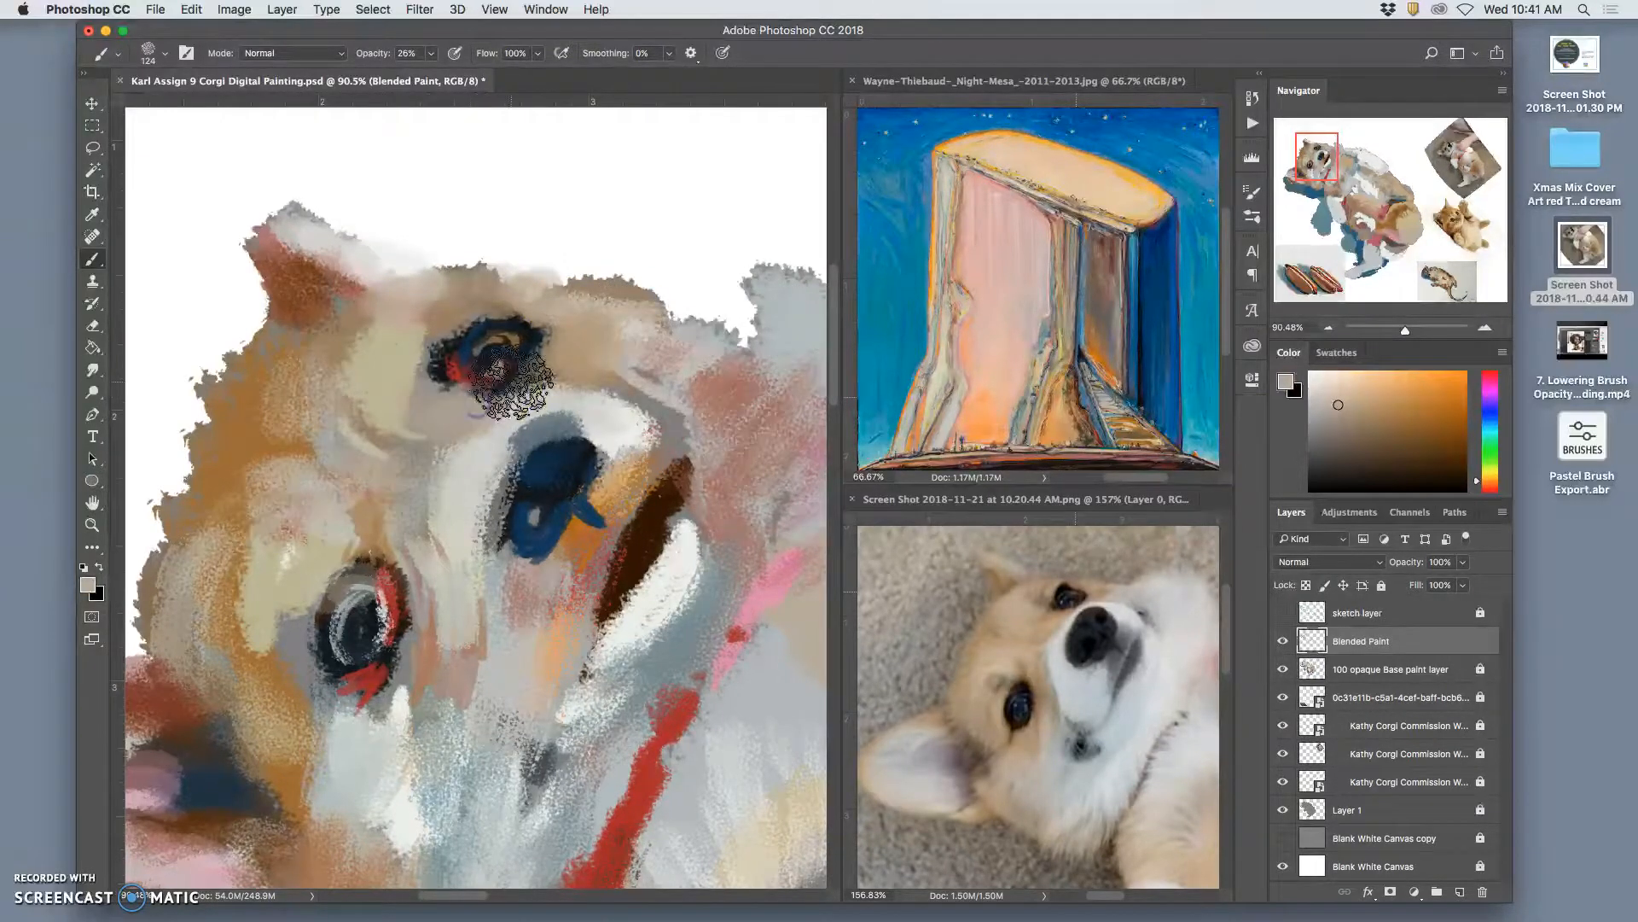
mouse_move(551, 376)
mouse_down()
mouse_move(423, 435)
mouse_move(493, 386)
mouse_move(664, 349)
mouse_move(739, 378)
mouse_move(720, 426)
mouse_move(583, 520)
mouse_move(584, 538)
mouse_move(558, 521)
mouse_move(505, 407)
mouse_move(404, 436)
mouse_up()
Glaze orange-brown sampled beside the nose onto the fur below the upper eye and beside the lower eye.
alt+click(584, 537)
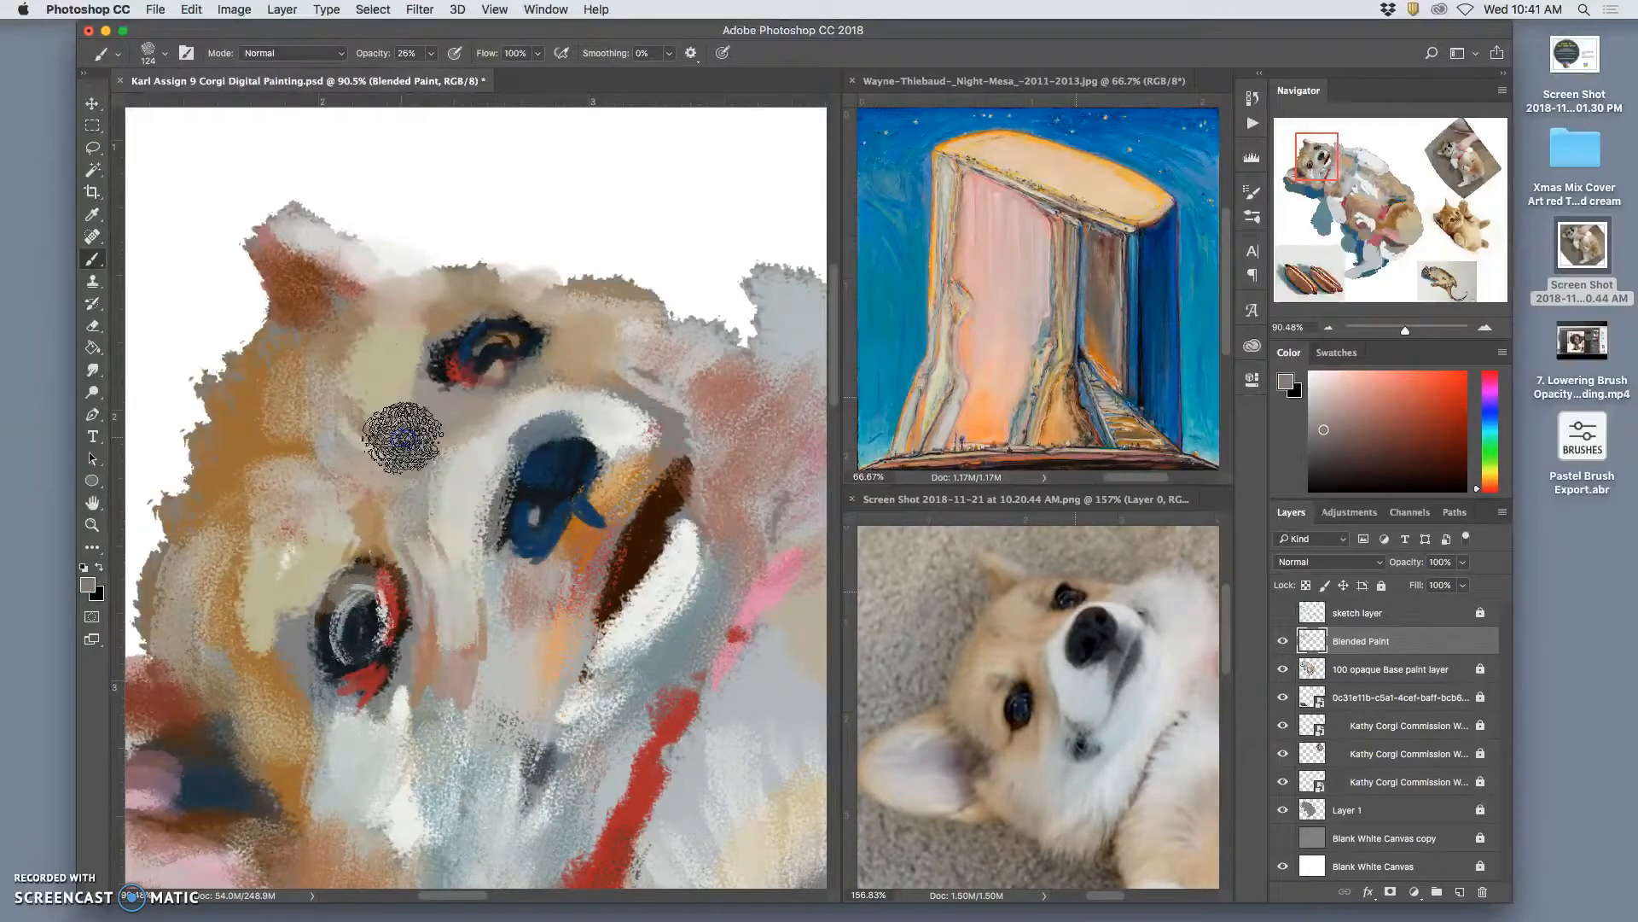
alt+click(584, 538)
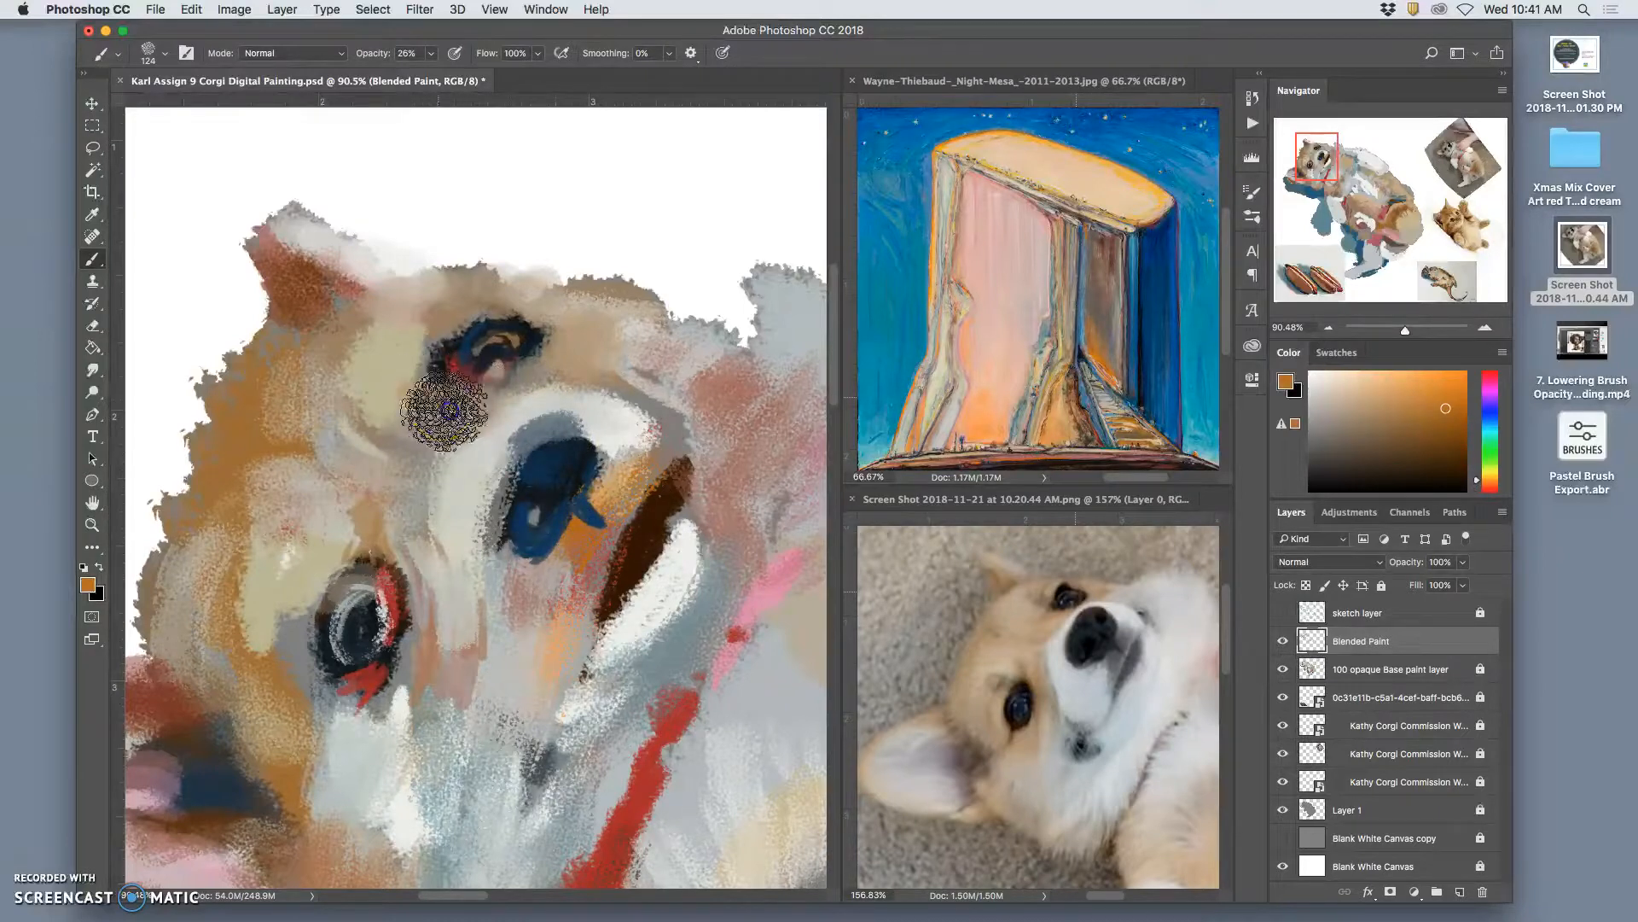
drag(444, 646, 447, 661)
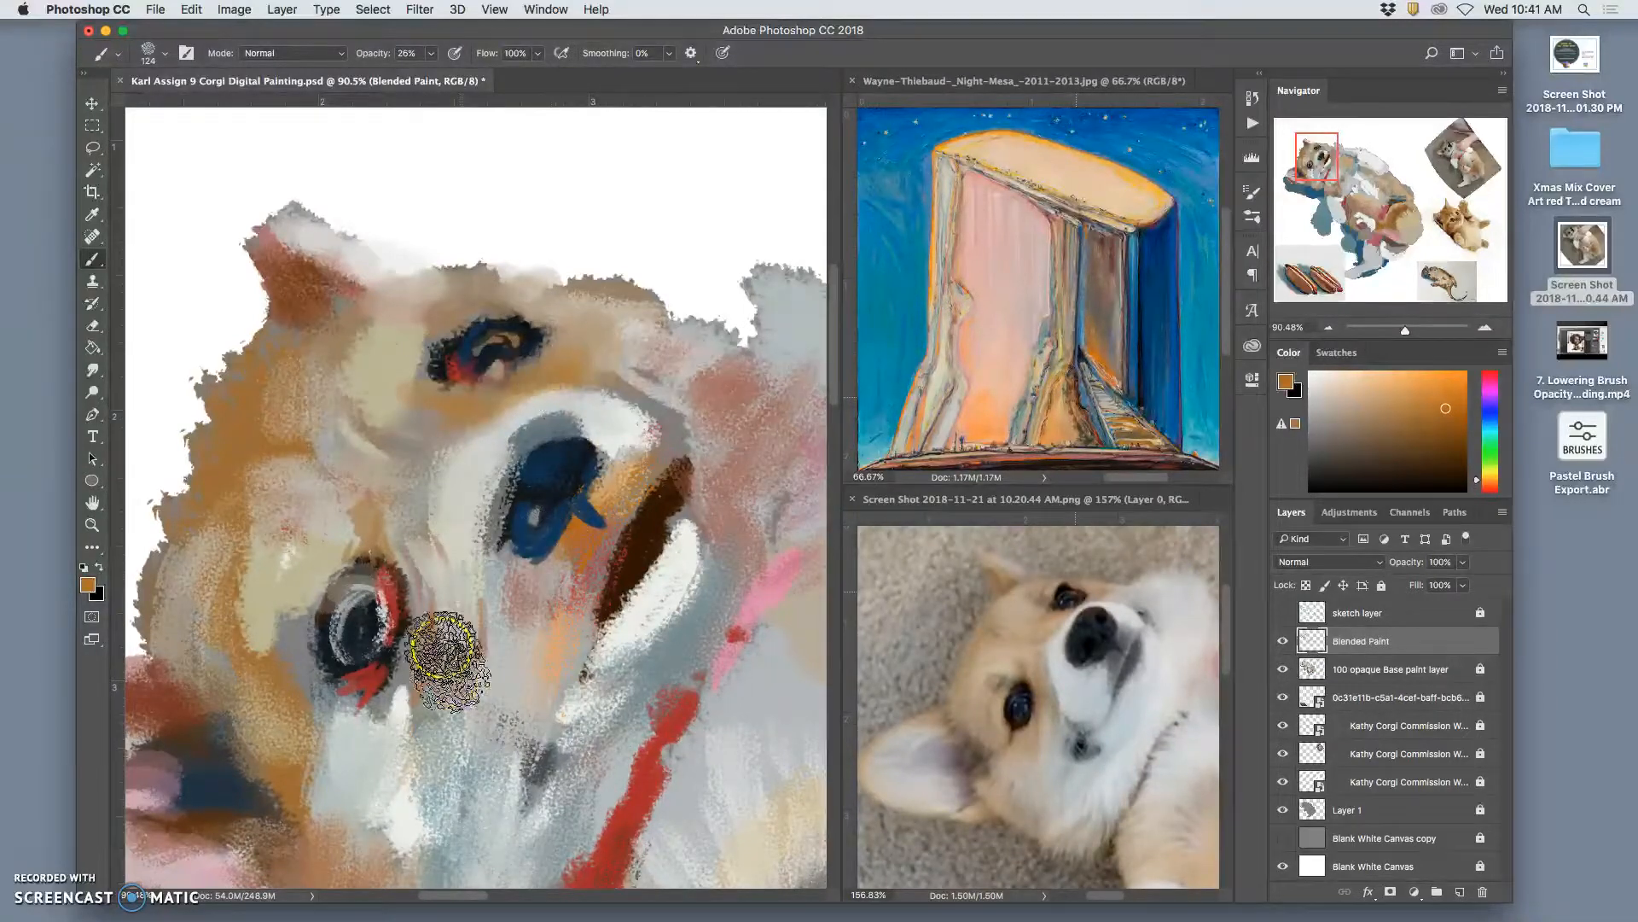
mouse_move(533, 463)
mouse_down()
mouse_move(555, 351)
mouse_move(527, 310)
mouse_up()
mouse_move(483, 526)
mouse_down()
mouse_move(416, 529)
mouse_move(437, 609)
mouse_move(431, 587)
mouse_move(410, 642)
mouse_move(393, 530)
mouse_up()
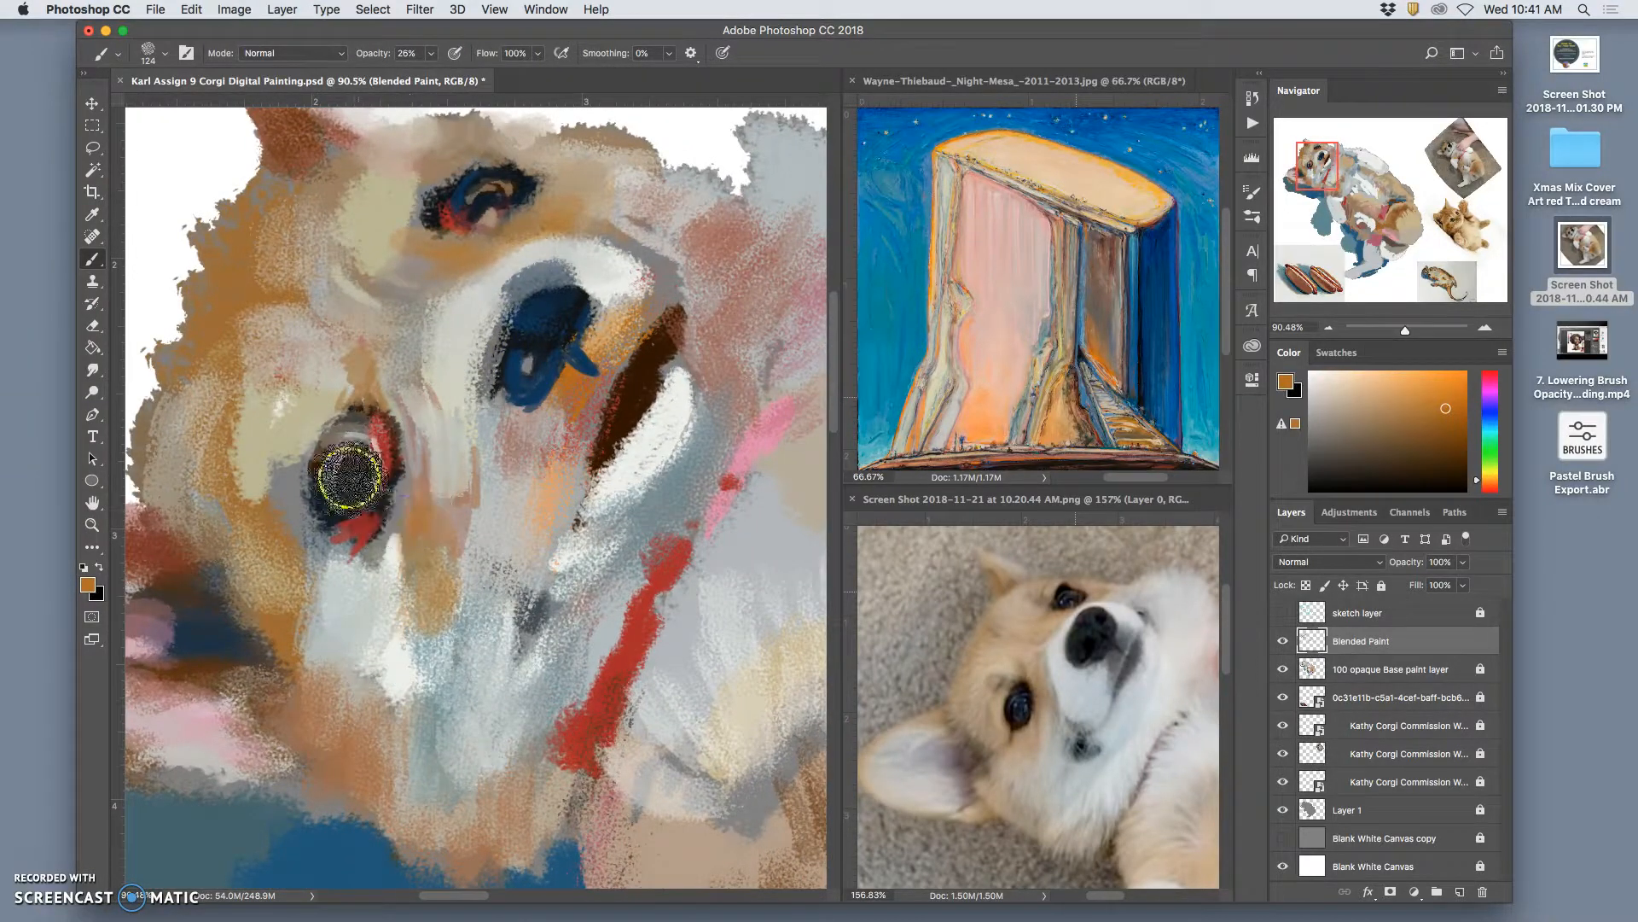
Glaze tan sampled from the fur around the lower eye, and dark blue sampled from the nose over its pupil.
alt+click(299, 412)
mouse_move(329, 464)
mouse_down()
mouse_move(305, 517)
mouse_move(315, 422)
mouse_move(324, 528)
mouse_move(292, 469)
mouse_move(326, 526)
mouse_move(323, 492)
mouse_move(315, 536)
mouse_move(351, 560)
mouse_move(328, 517)
mouse_move(352, 551)
mouse_move(448, 477)
mouse_move(414, 537)
mouse_move(400, 500)
mouse_move(343, 554)
mouse_move(360, 517)
mouse_move(393, 513)
mouse_move(416, 426)
mouse_up()
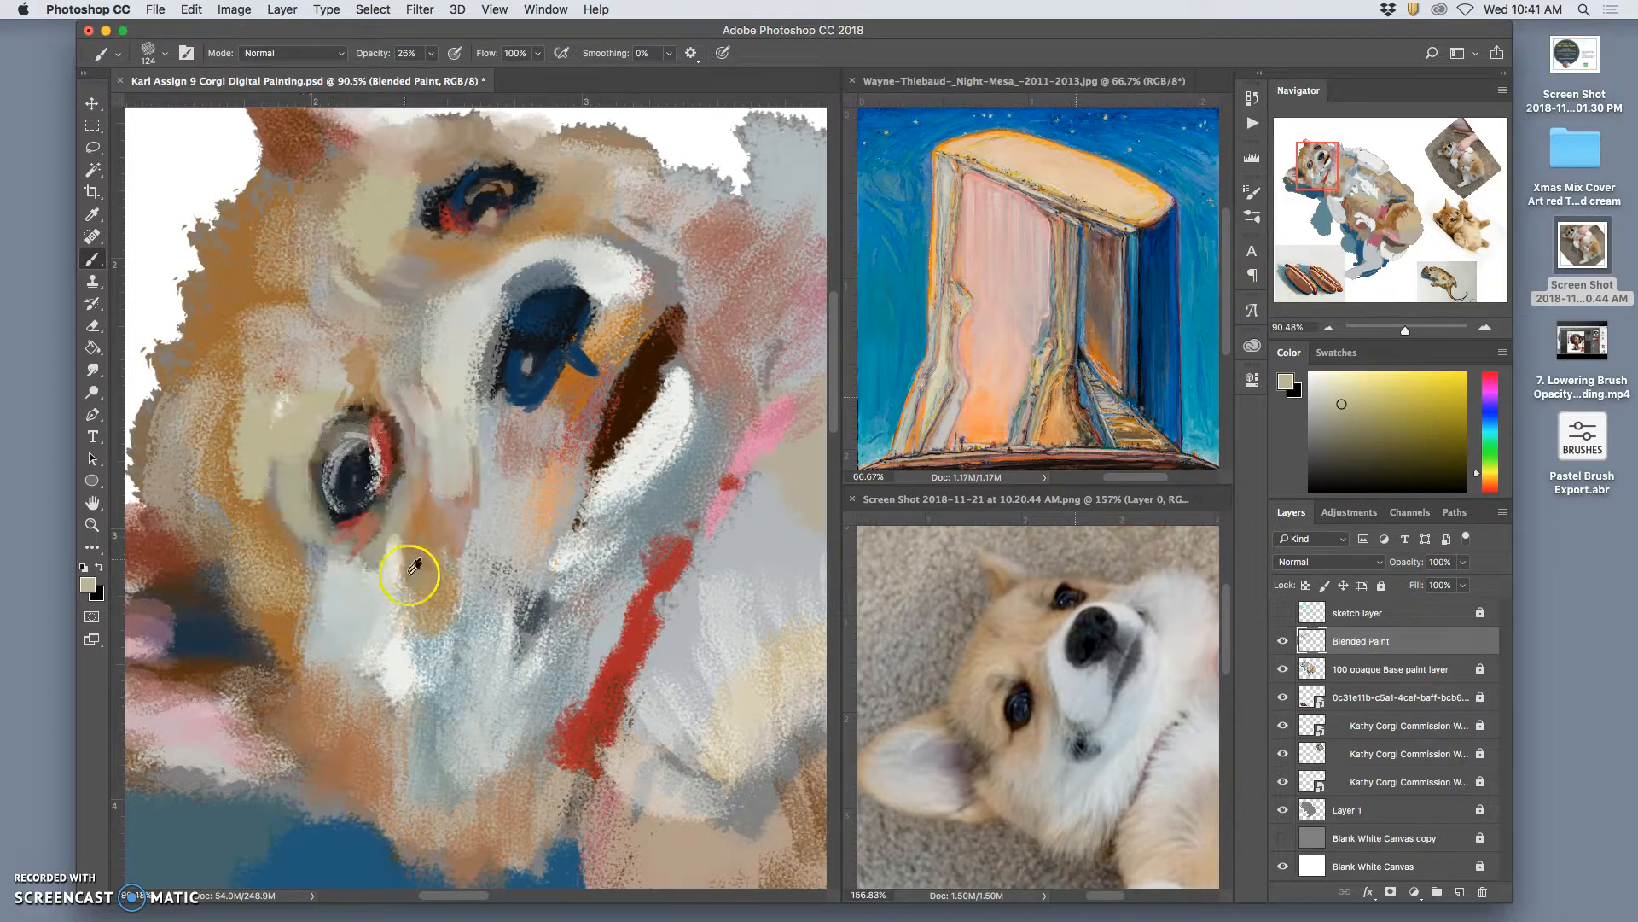
alt+click(537, 389)
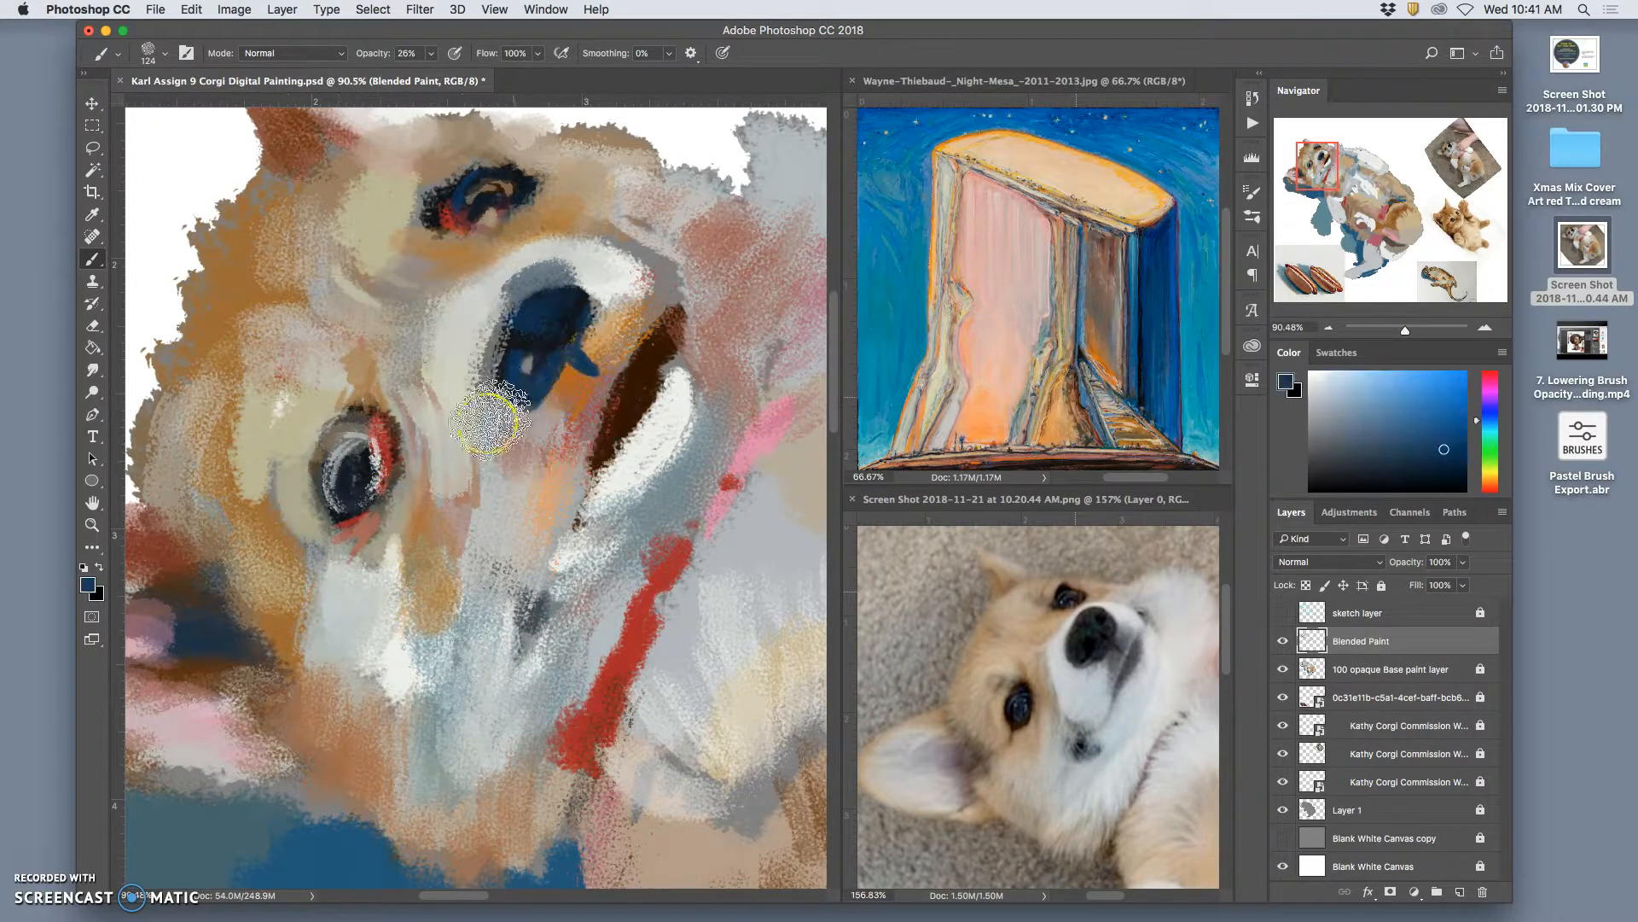
mouse_move(402, 512)
mouse_down()
mouse_move(403, 473)
mouse_move(366, 459)
mouse_move(352, 509)
mouse_up()
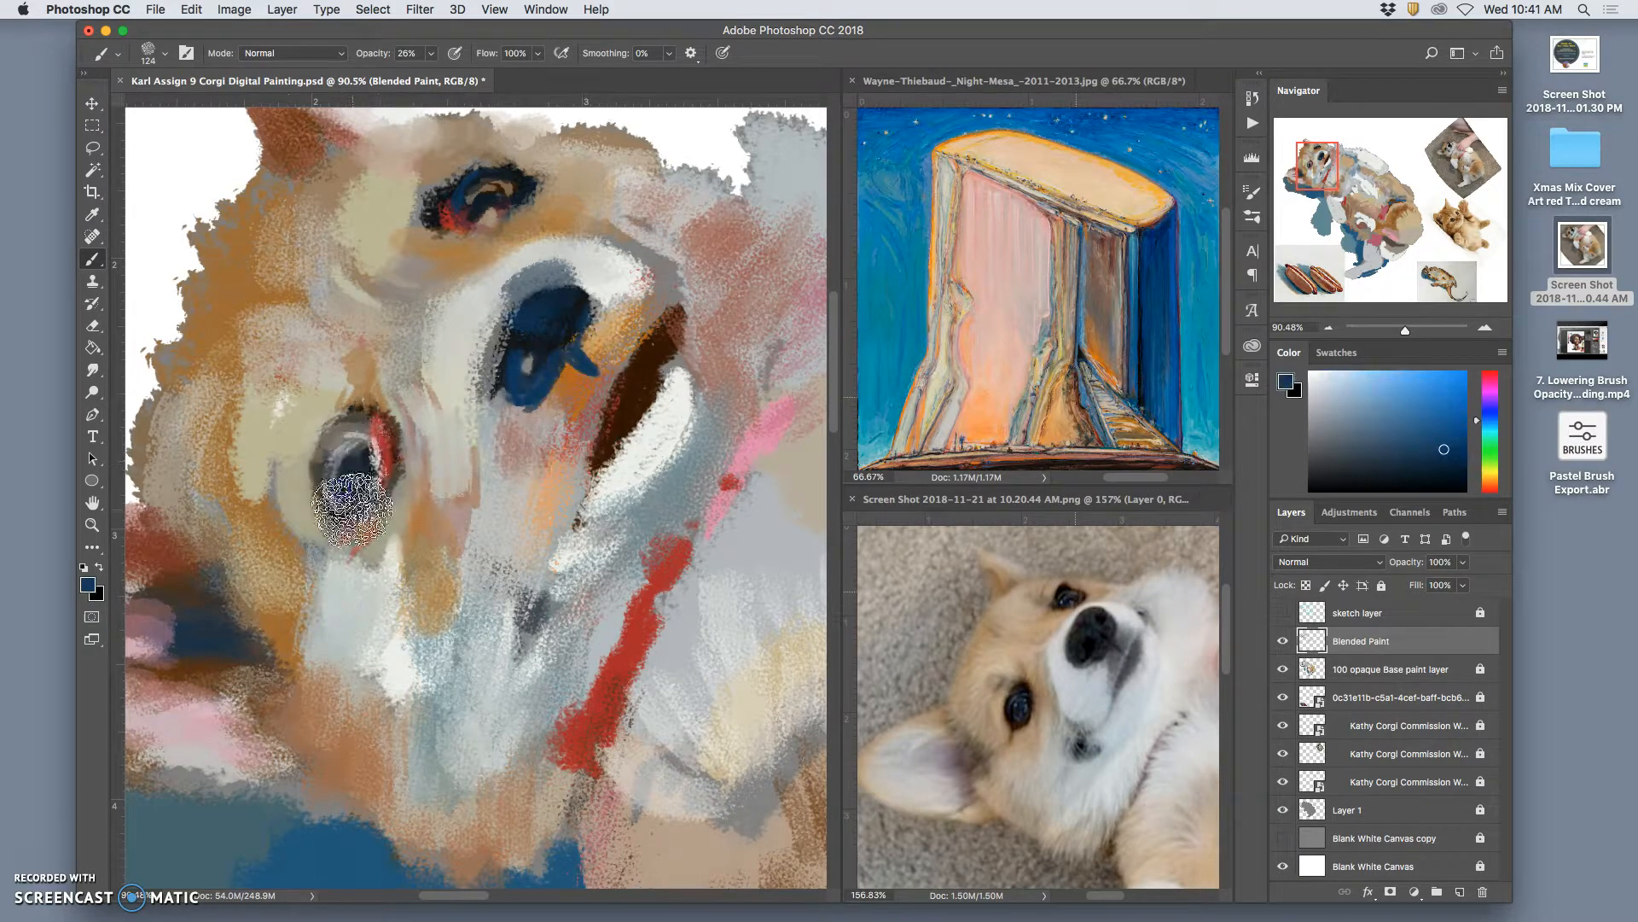
Set the brush size to 36 px and add highlights to the lower eye with light grey sampled from the muzzle.
alt+click(623, 263)
click(154, 51)
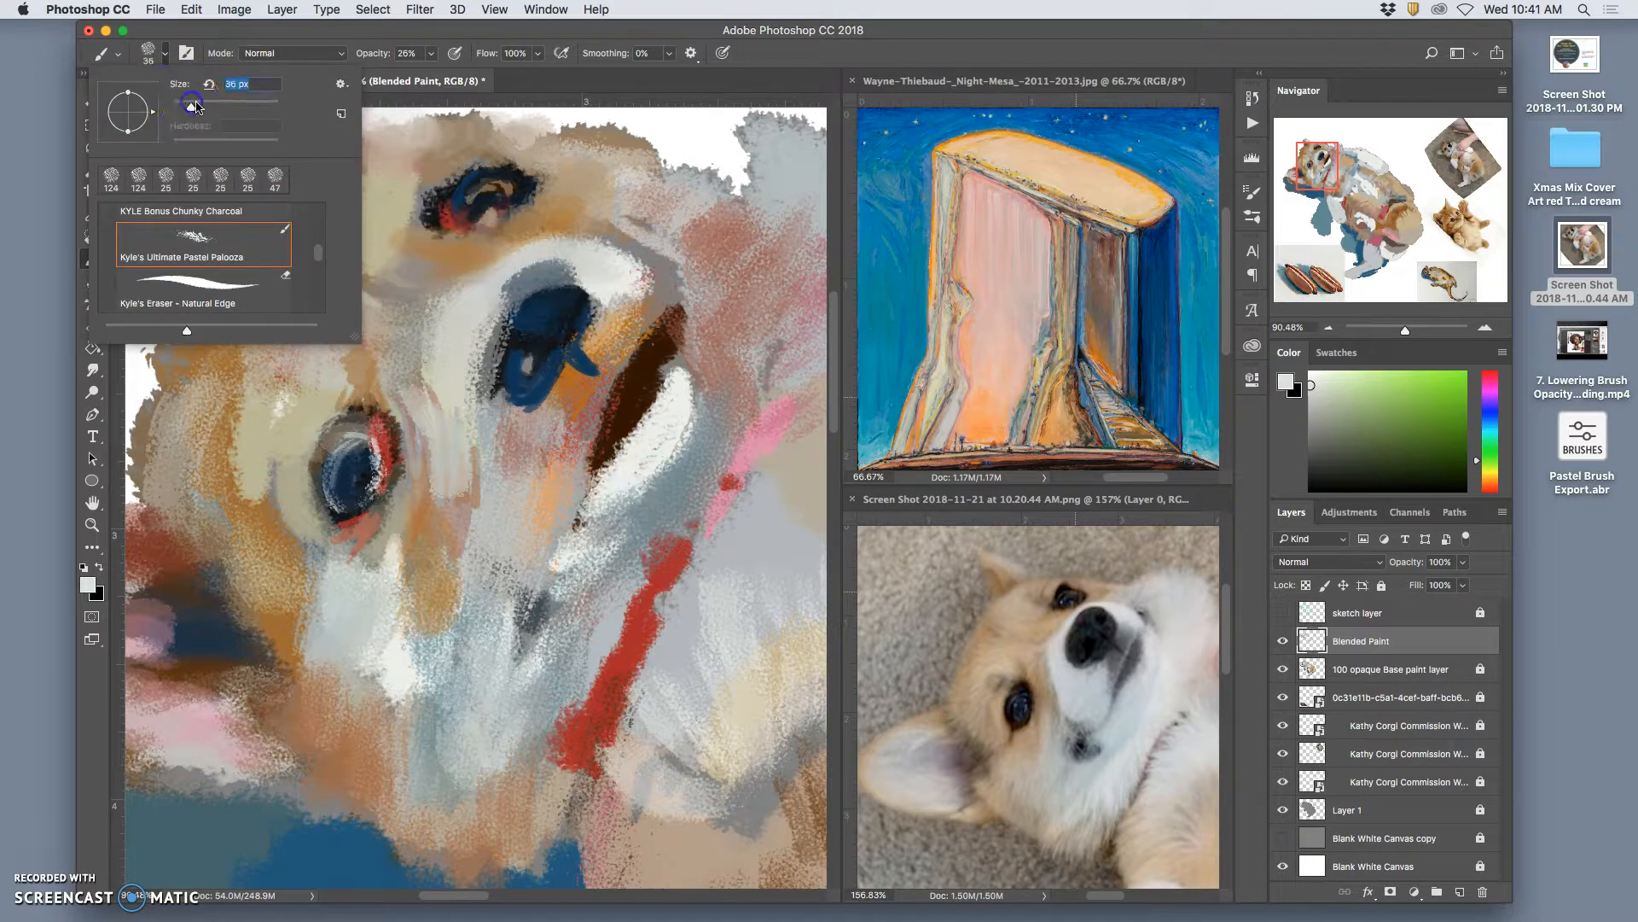
click(369, 458)
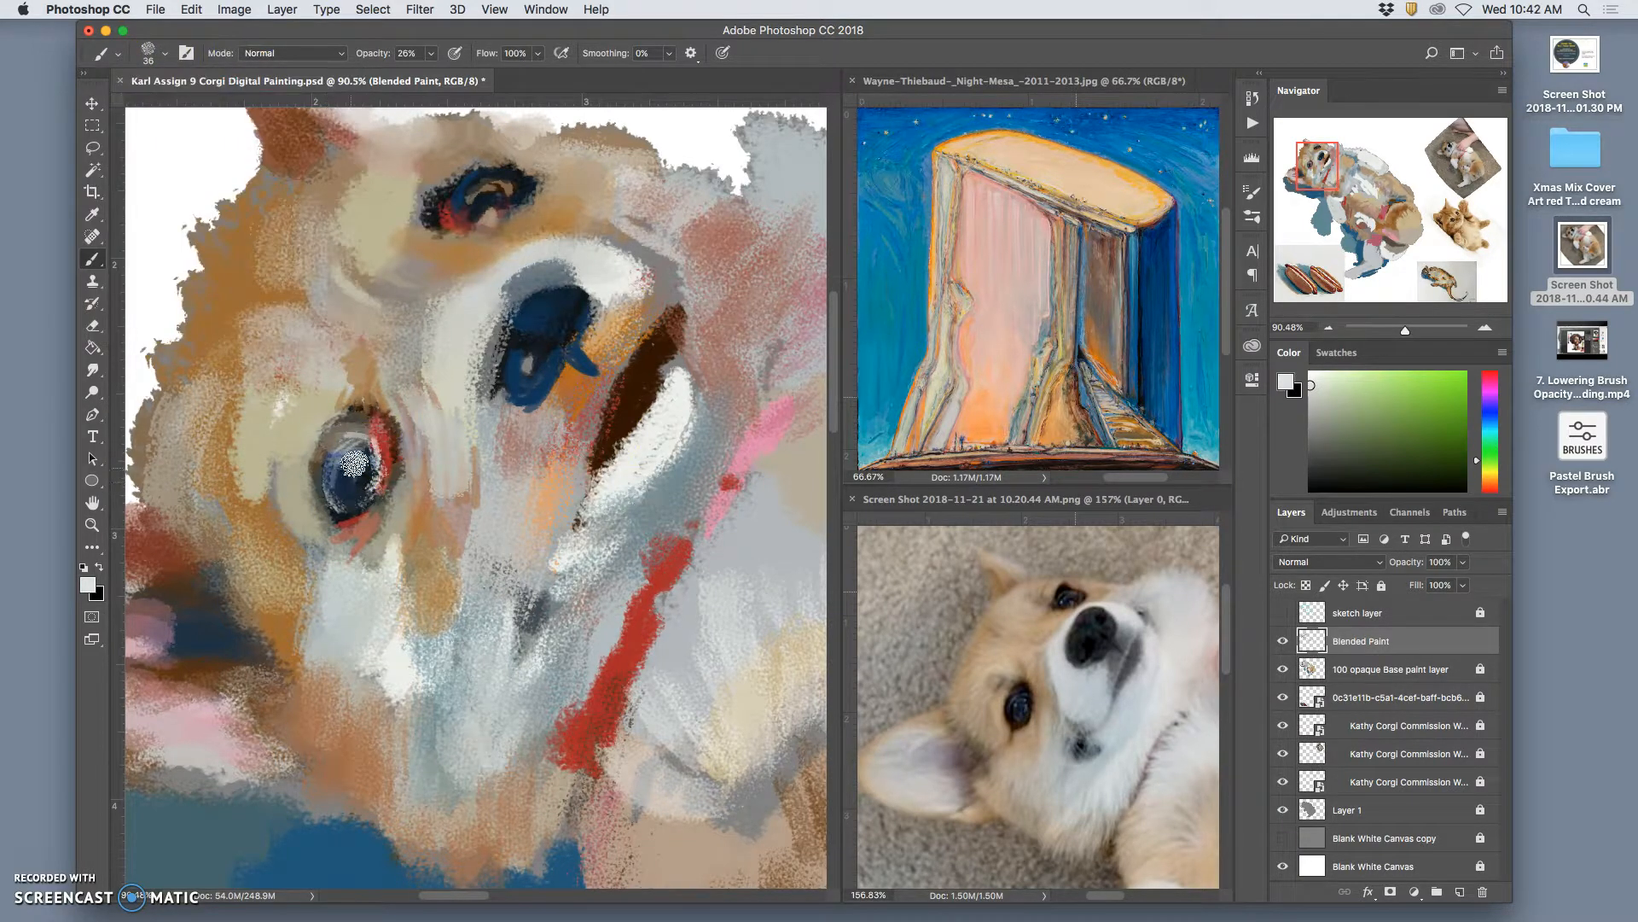
drag(345, 516, 339, 462)
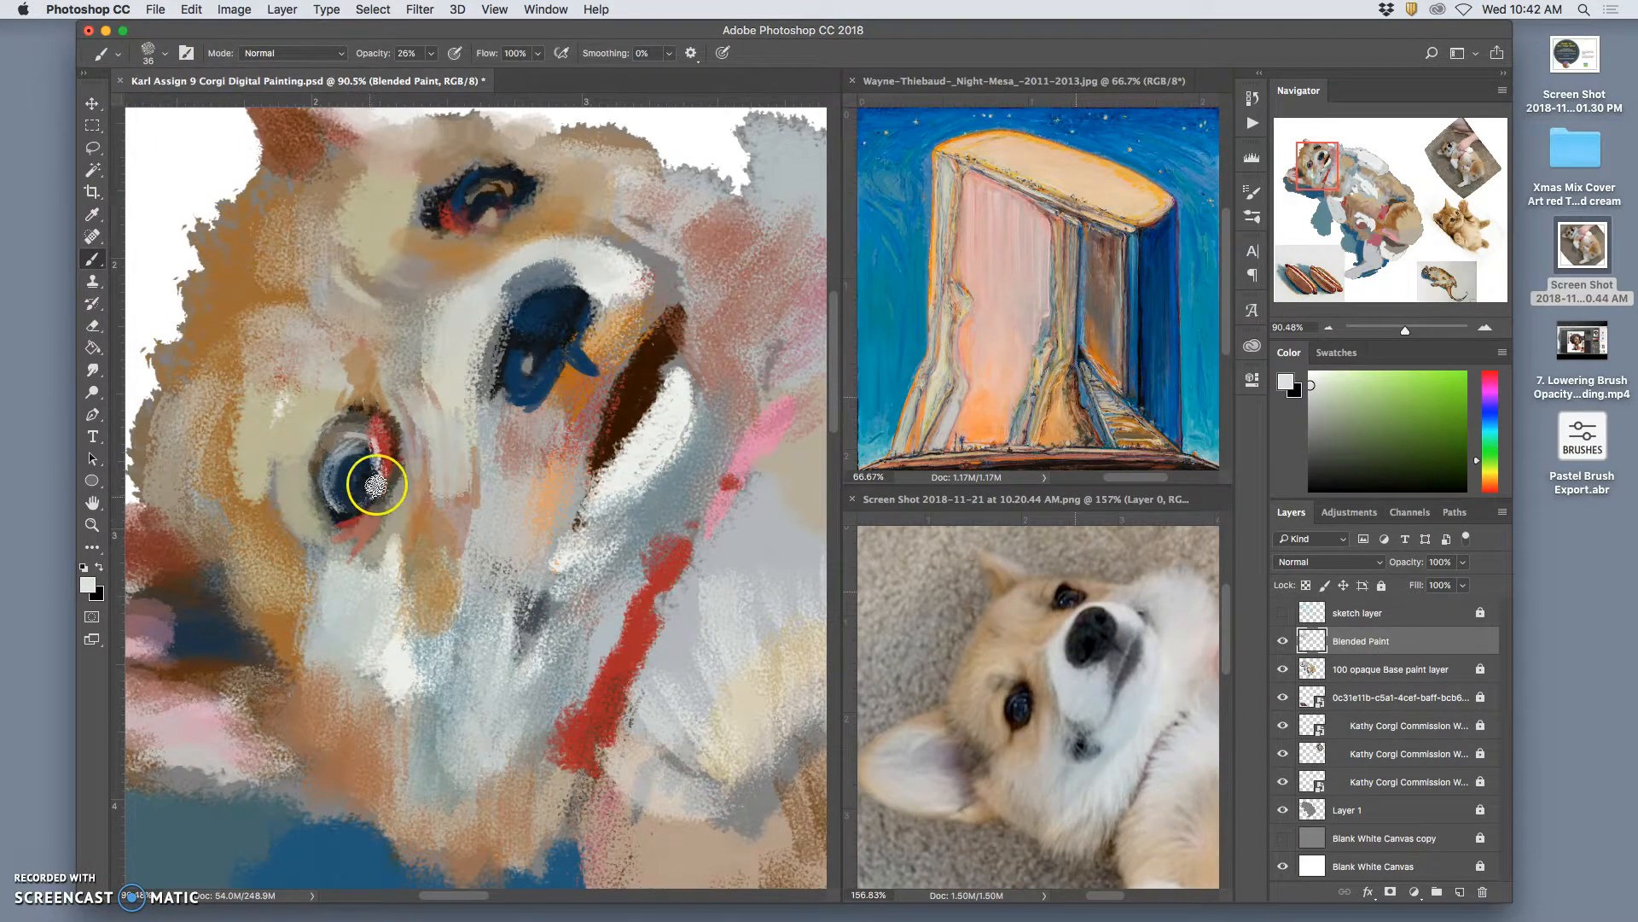
Darken the lower eye's outer rim with brown sampled from the mouth, and tint its upper rim with orange-brown sampled near the nose.
alt+click(664, 339)
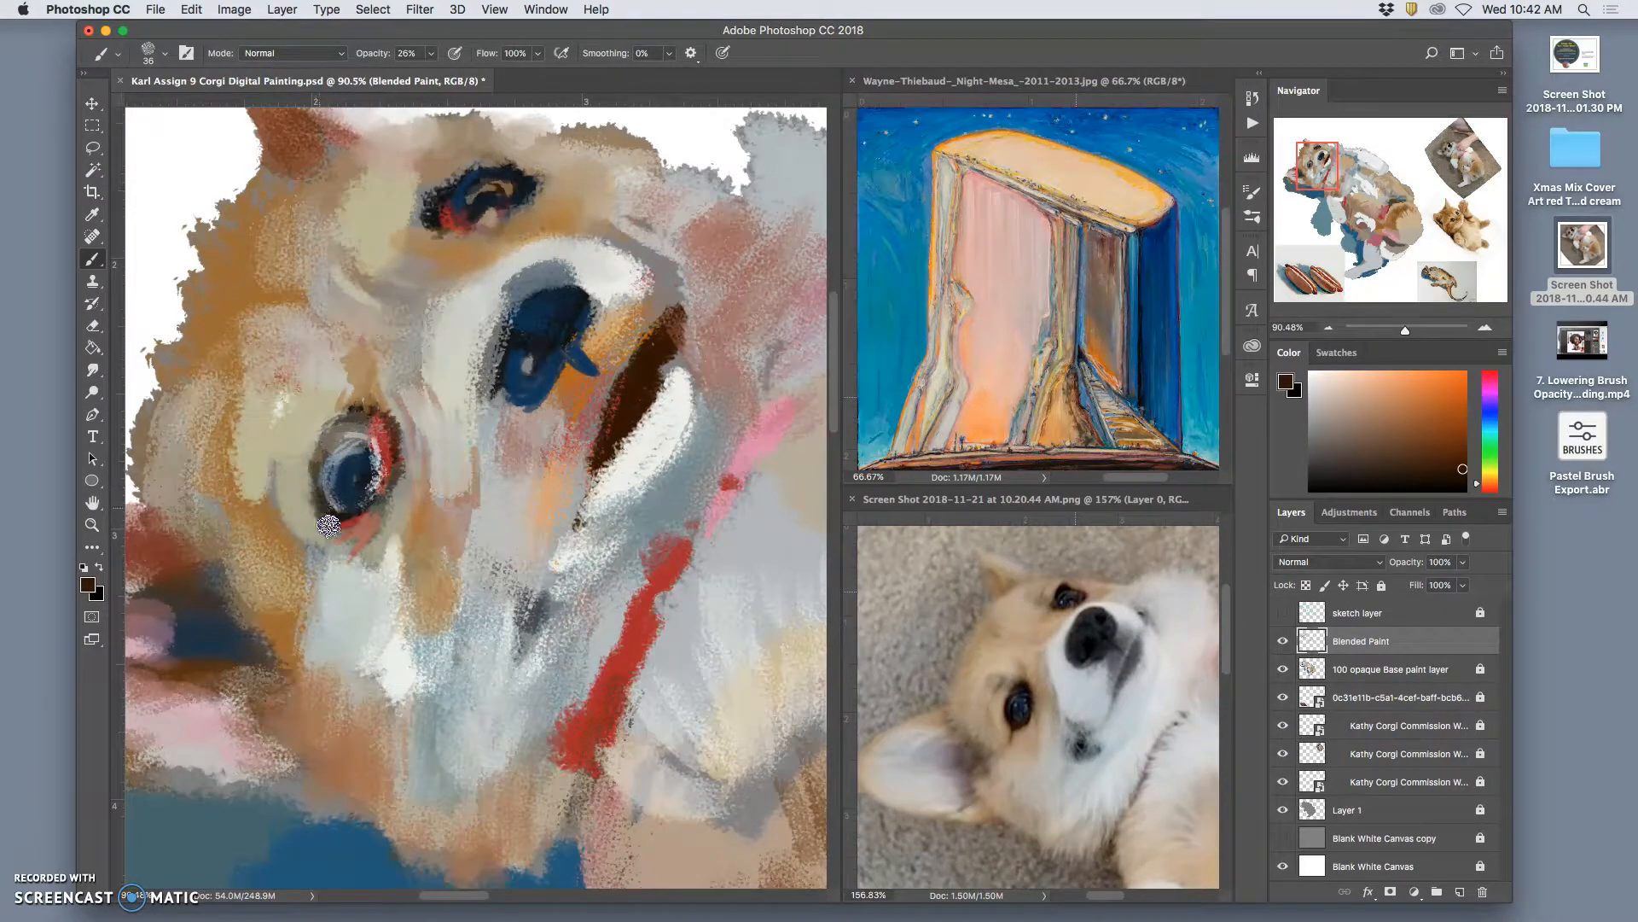
drag(312, 491, 338, 436)
alt+click(574, 392)
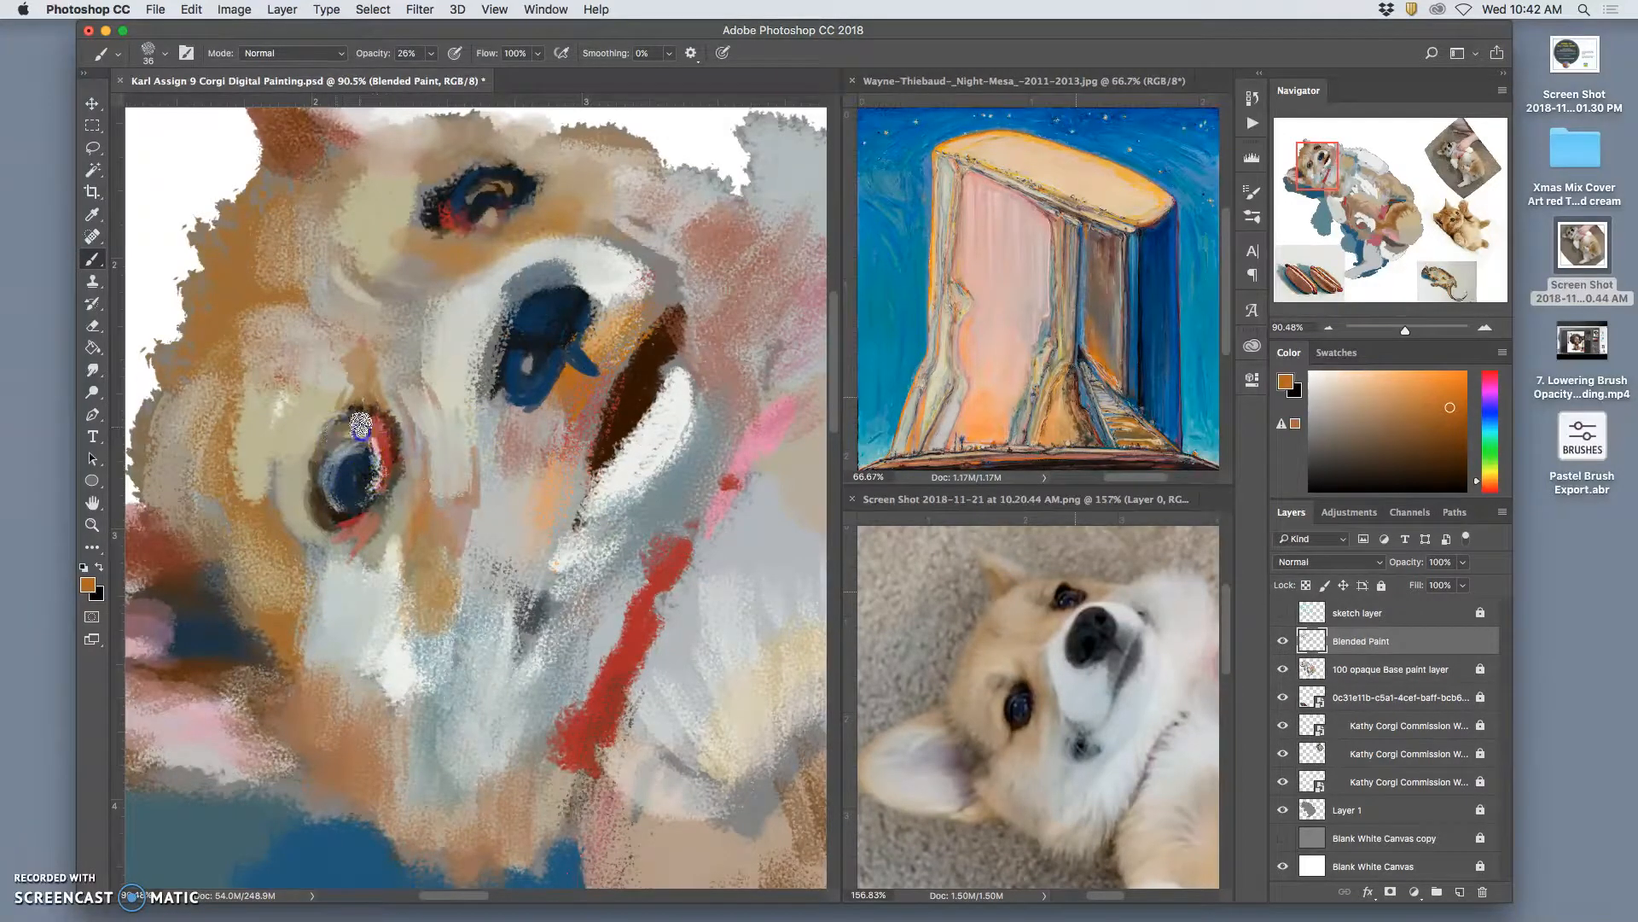
Deepen the lower eye with near-black sampled from the eye, and brighten its highlight with light grey sampled from the muzzle.
alt+click(367, 470)
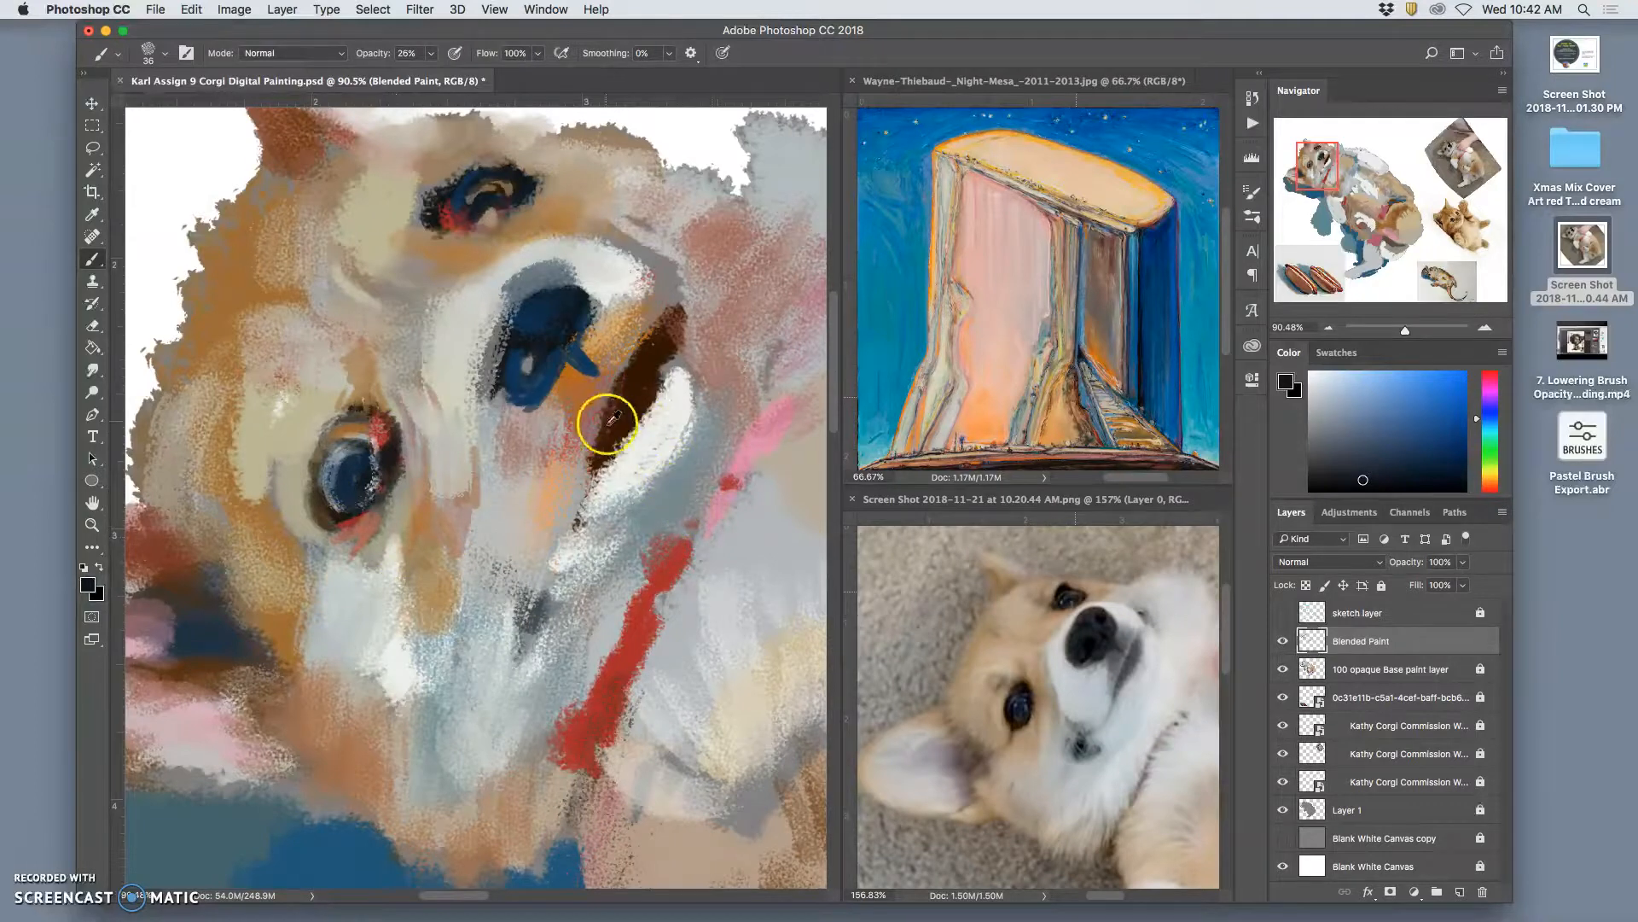
alt+click(603, 269)
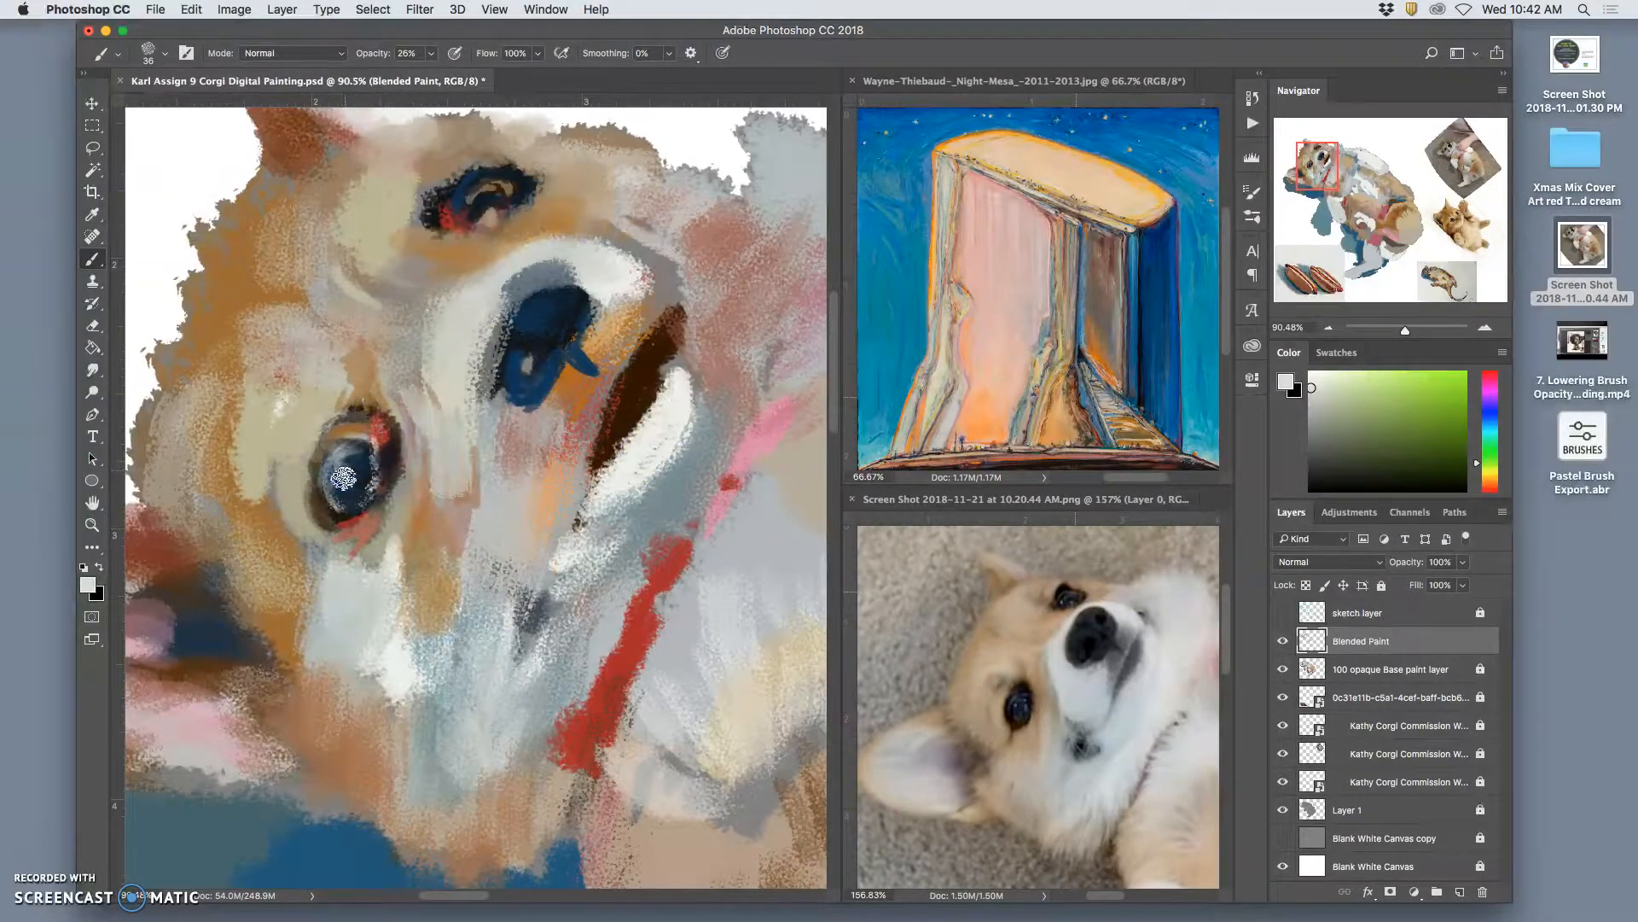
mouse_move(337, 484)
mouse_down()
mouse_move(349, 697)
mouse_move(578, 515)
mouse_move(750, 567)
mouse_move(726, 523)
mouse_move(700, 325)
mouse_move(598, 219)
mouse_up()
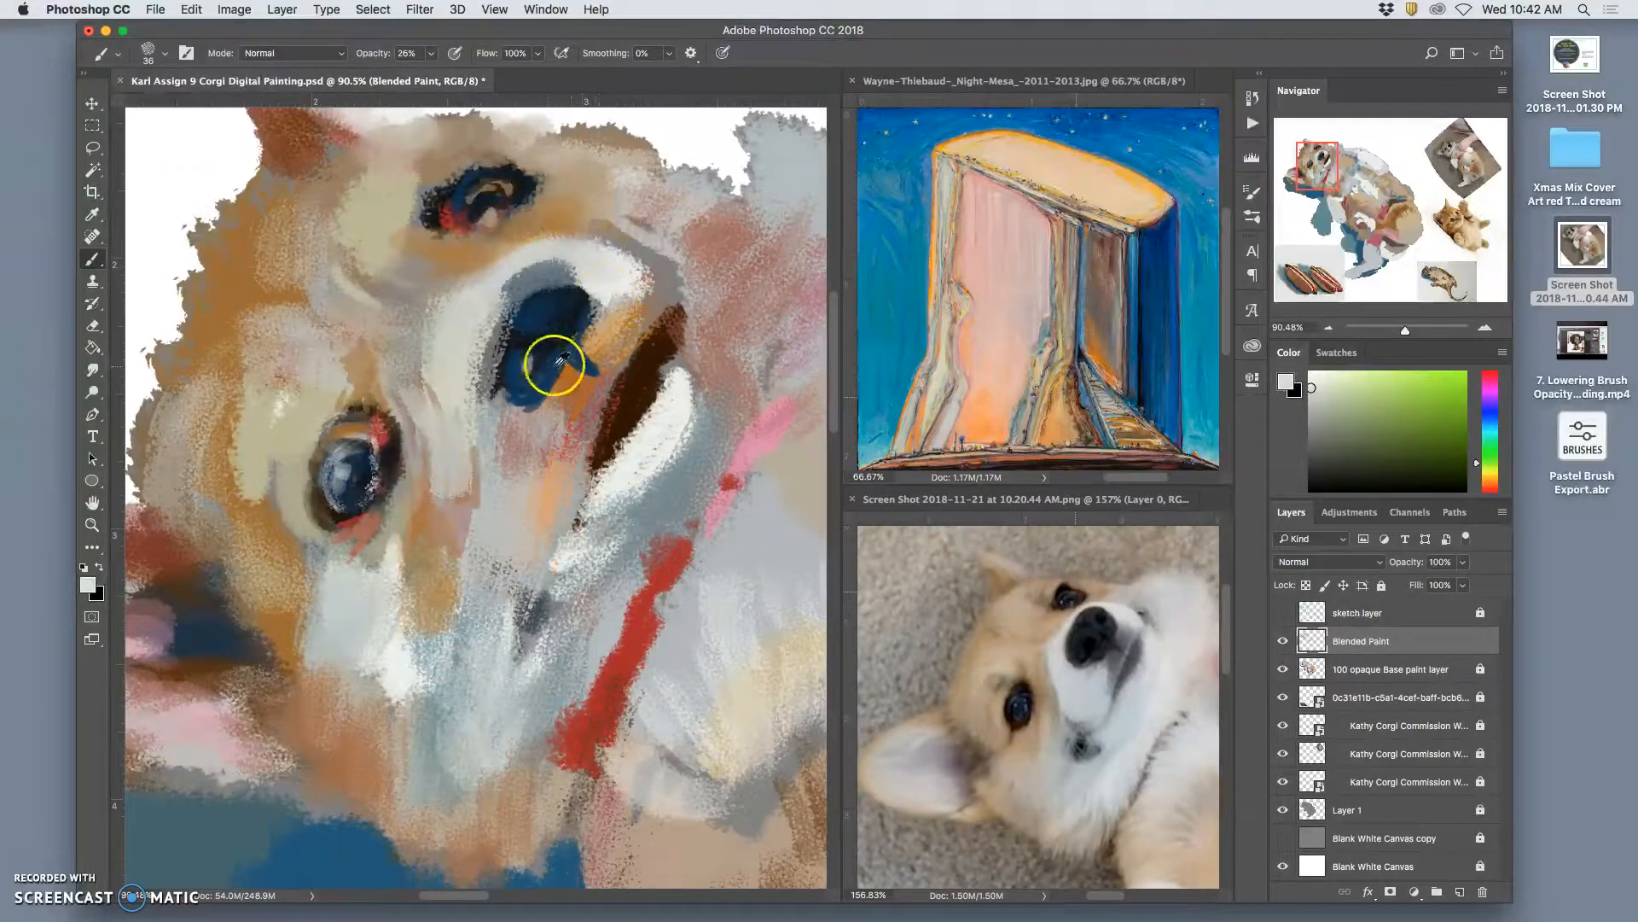
Sharpen the lower eye's outline with near-black sampled from the nose, reducing the brush to 17 px for the finer lines.
alt+click(516, 342)
drag(371, 439, 333, 512)
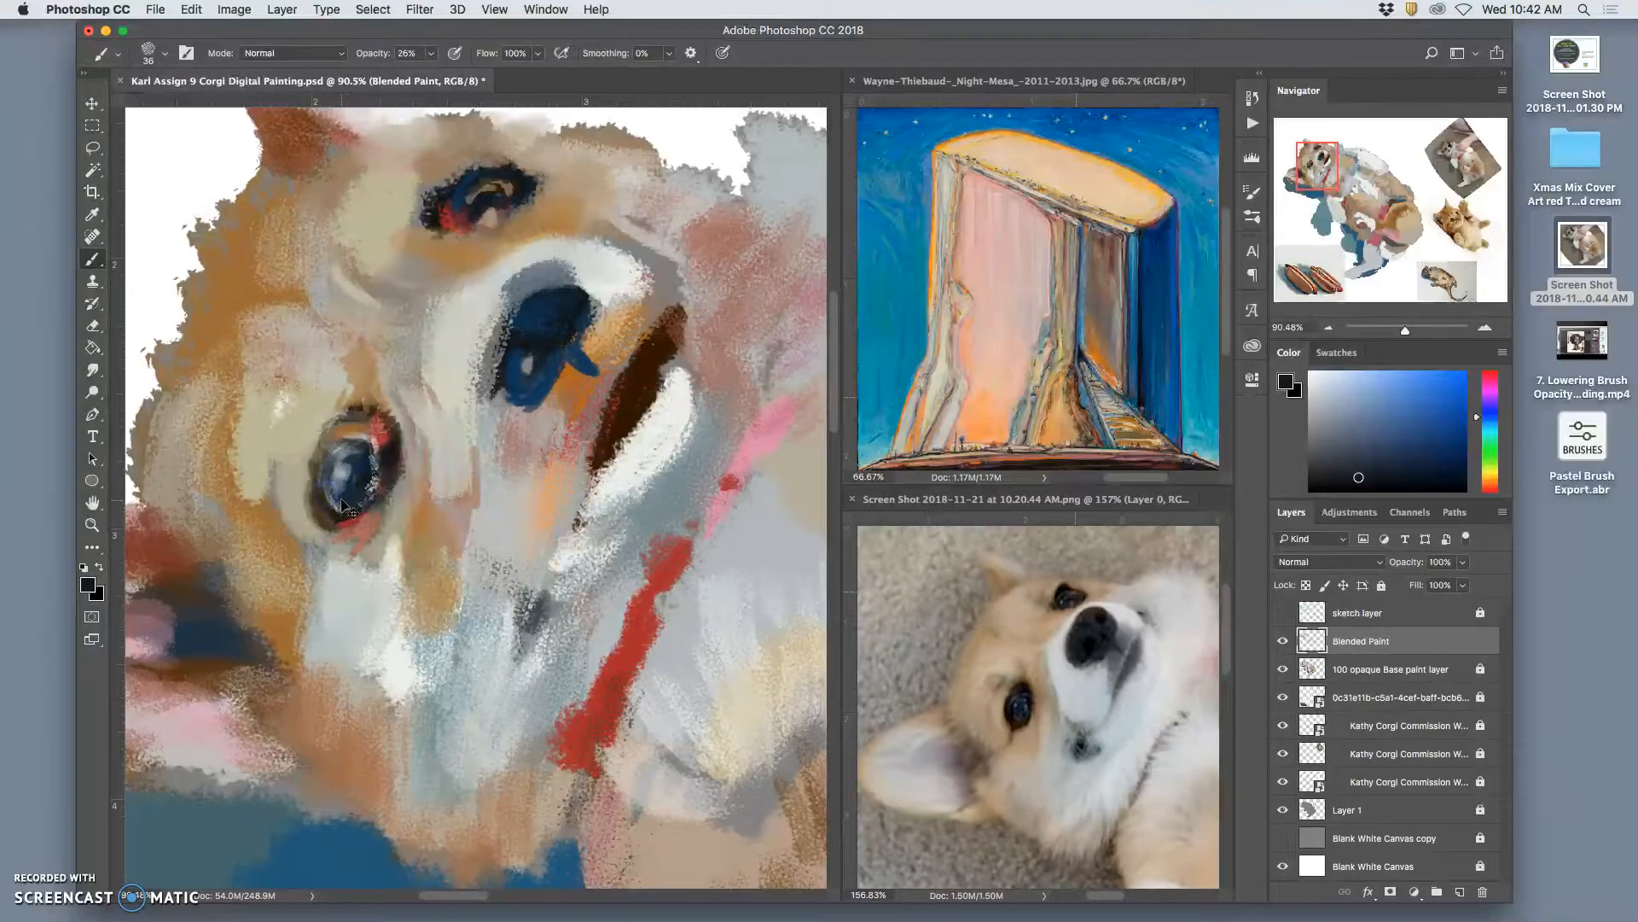
click(165, 53)
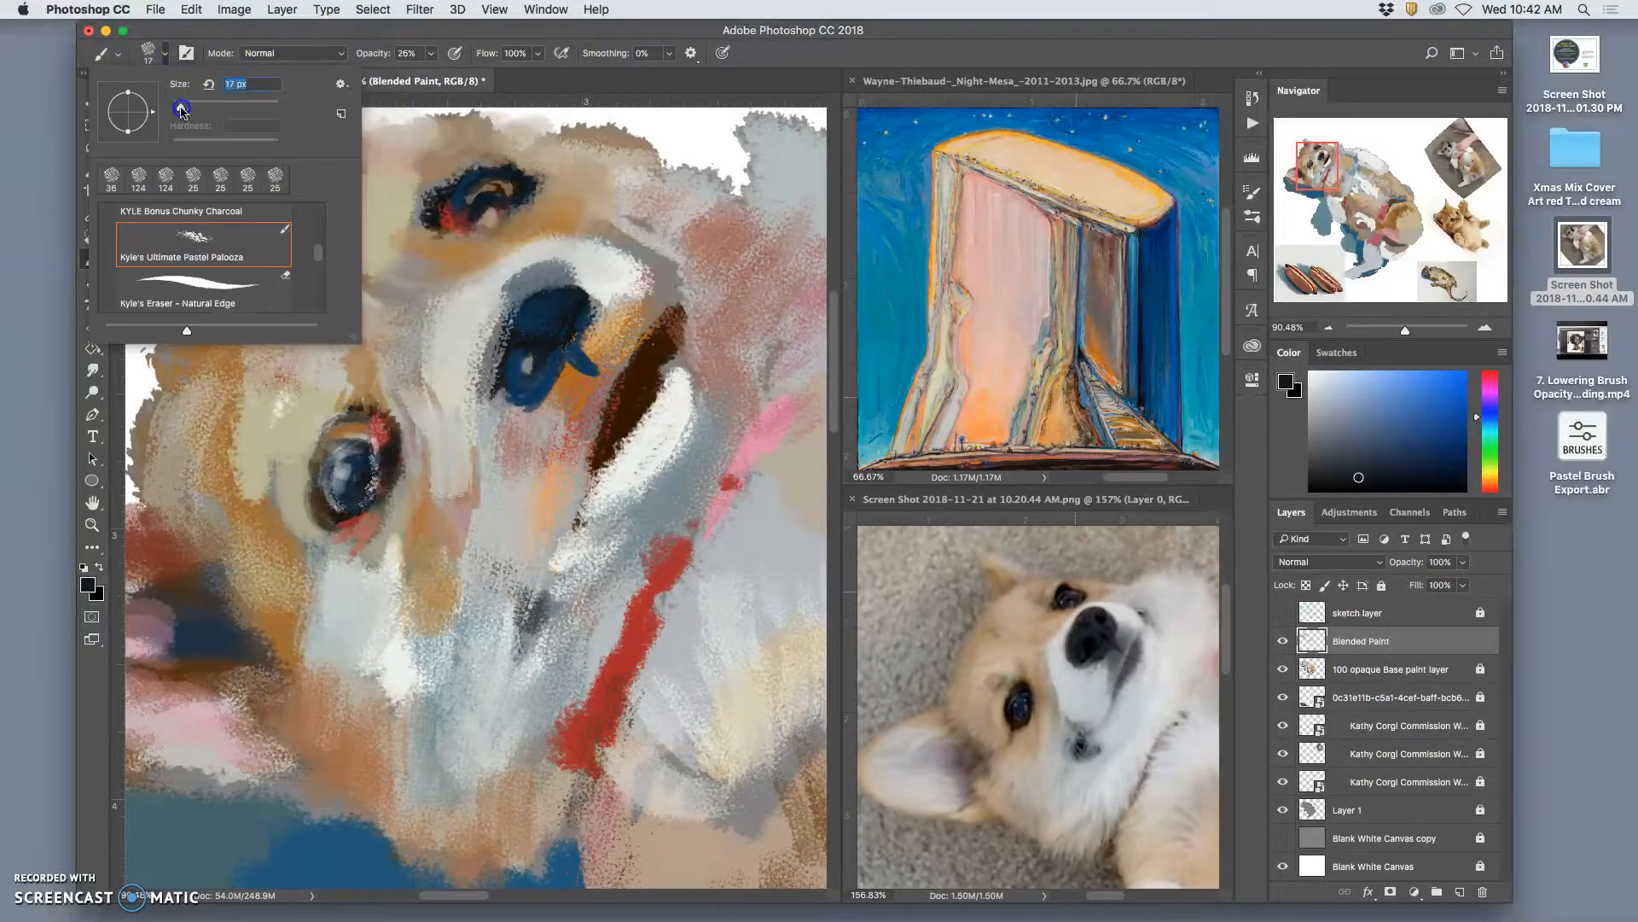
click(347, 449)
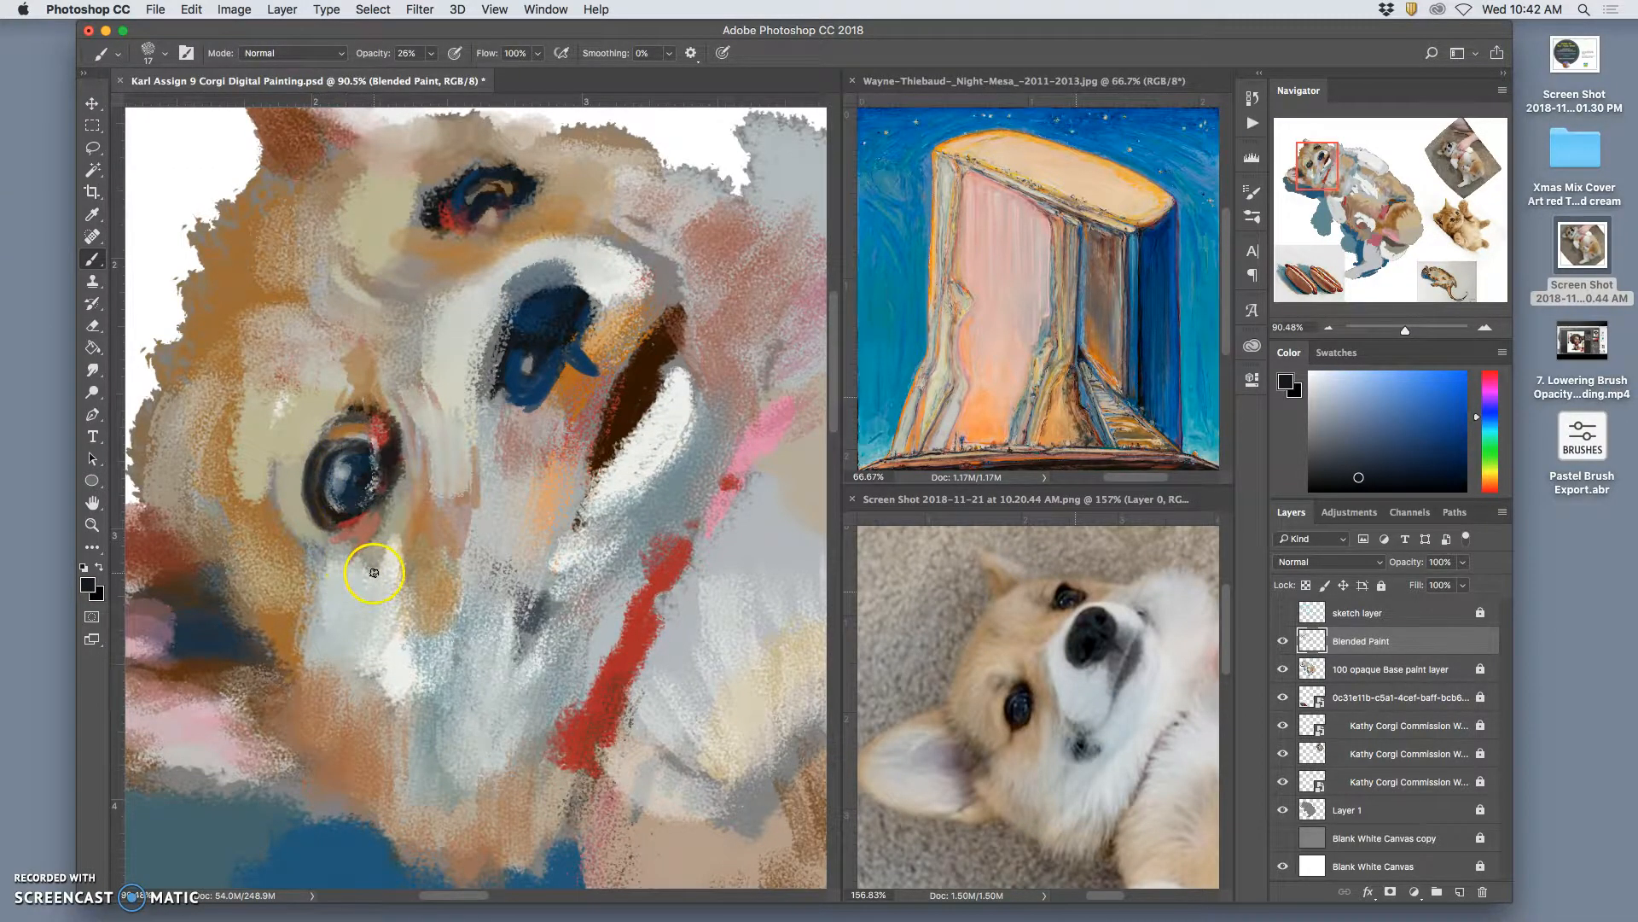
Compare the whole head with the Blended Paint layer hidden and shown.
key(super+minus)
key(super+minus)
key(super+minus)
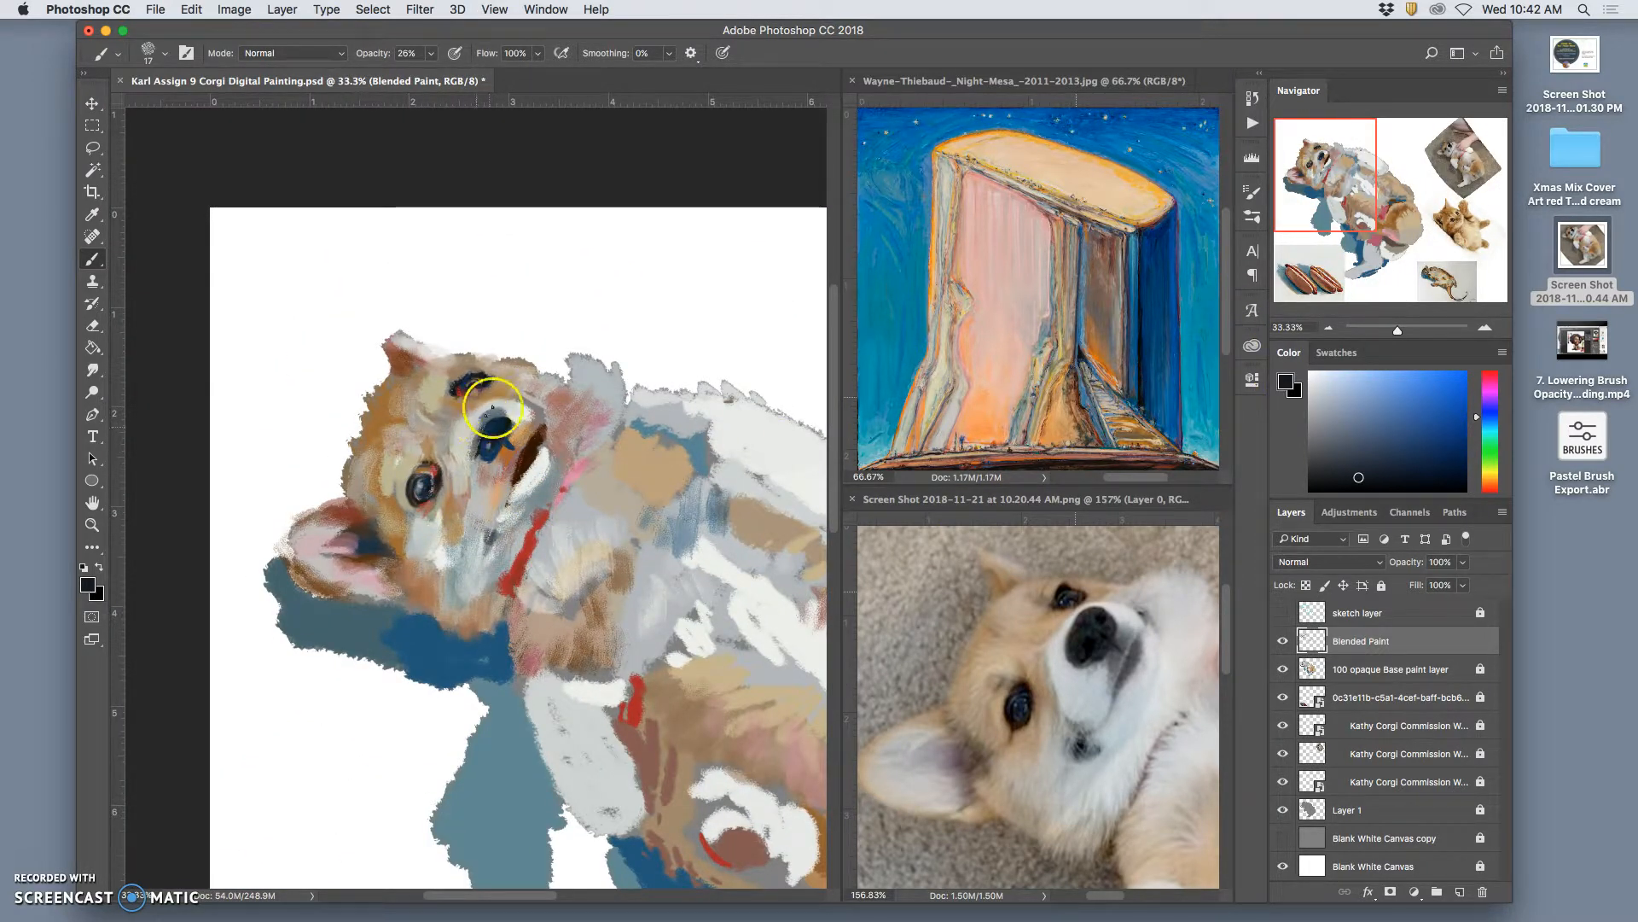
click(1287, 644)
click(1286, 643)
click(1290, 647)
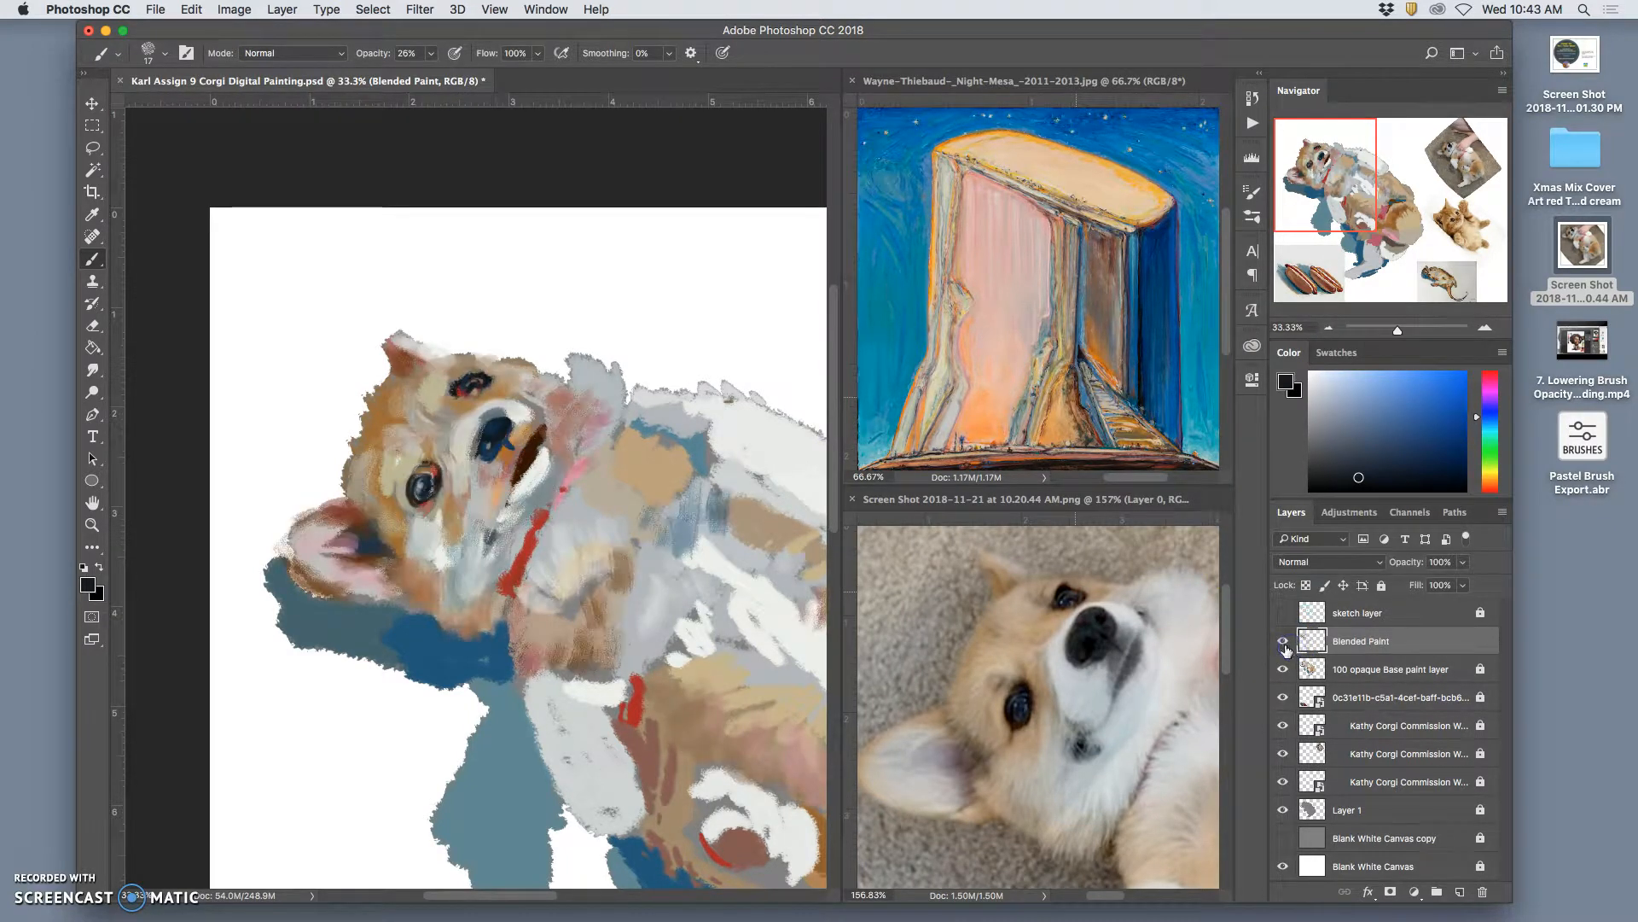
Set the brush size to 38 px and dab blue-grey sampled from the lower eye's highlight into the pupil.
key(super+1)
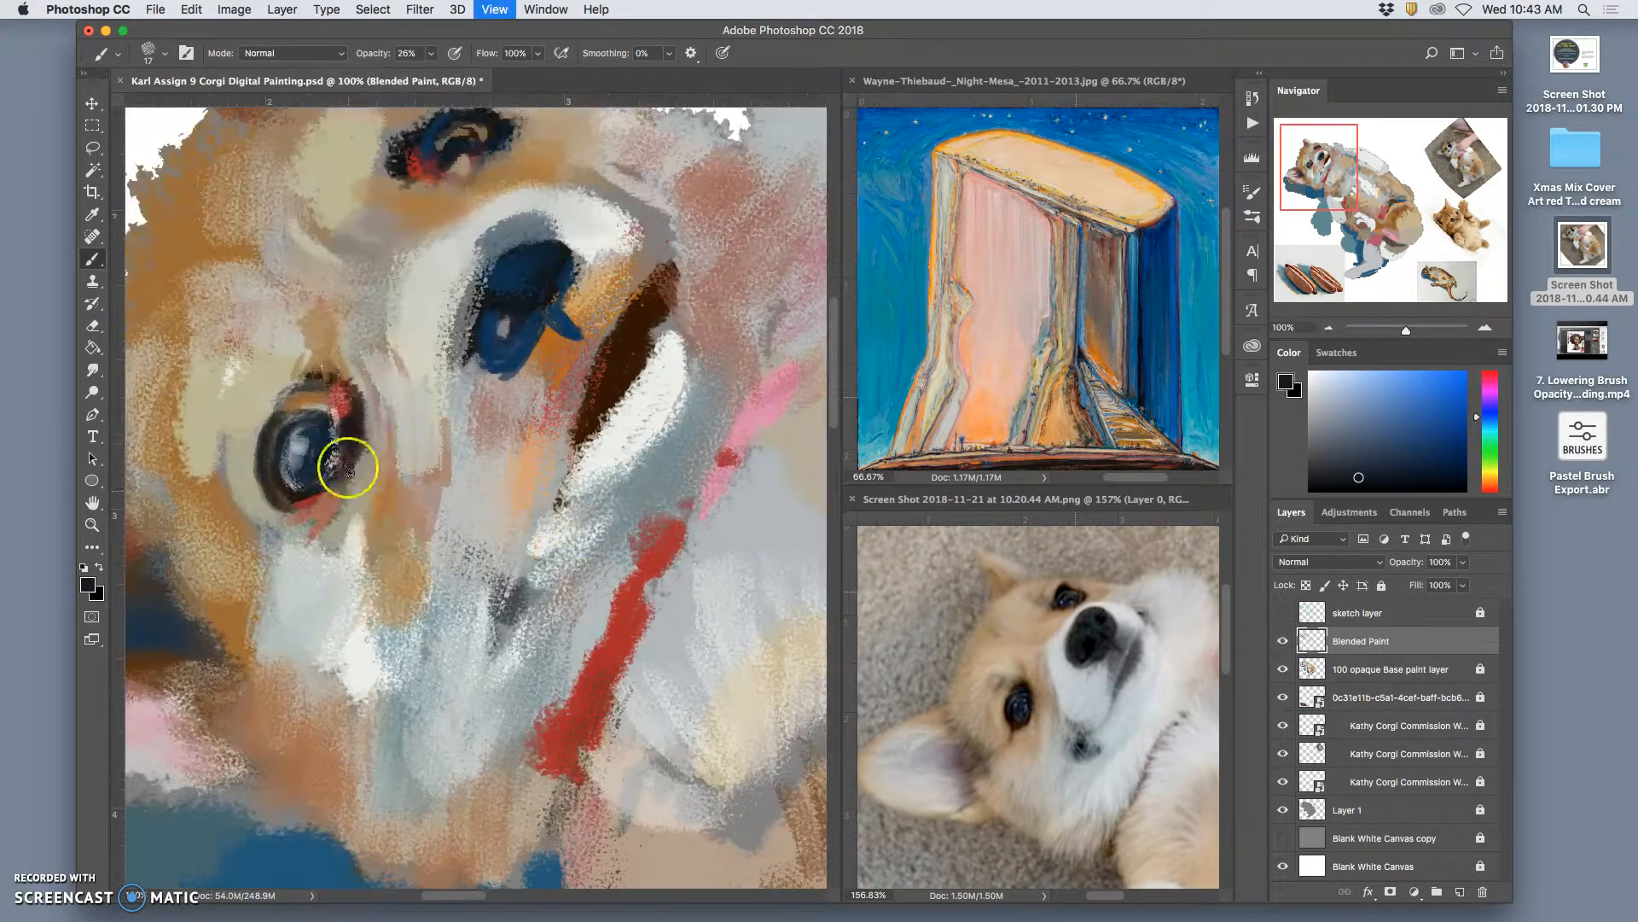
click(164, 53)
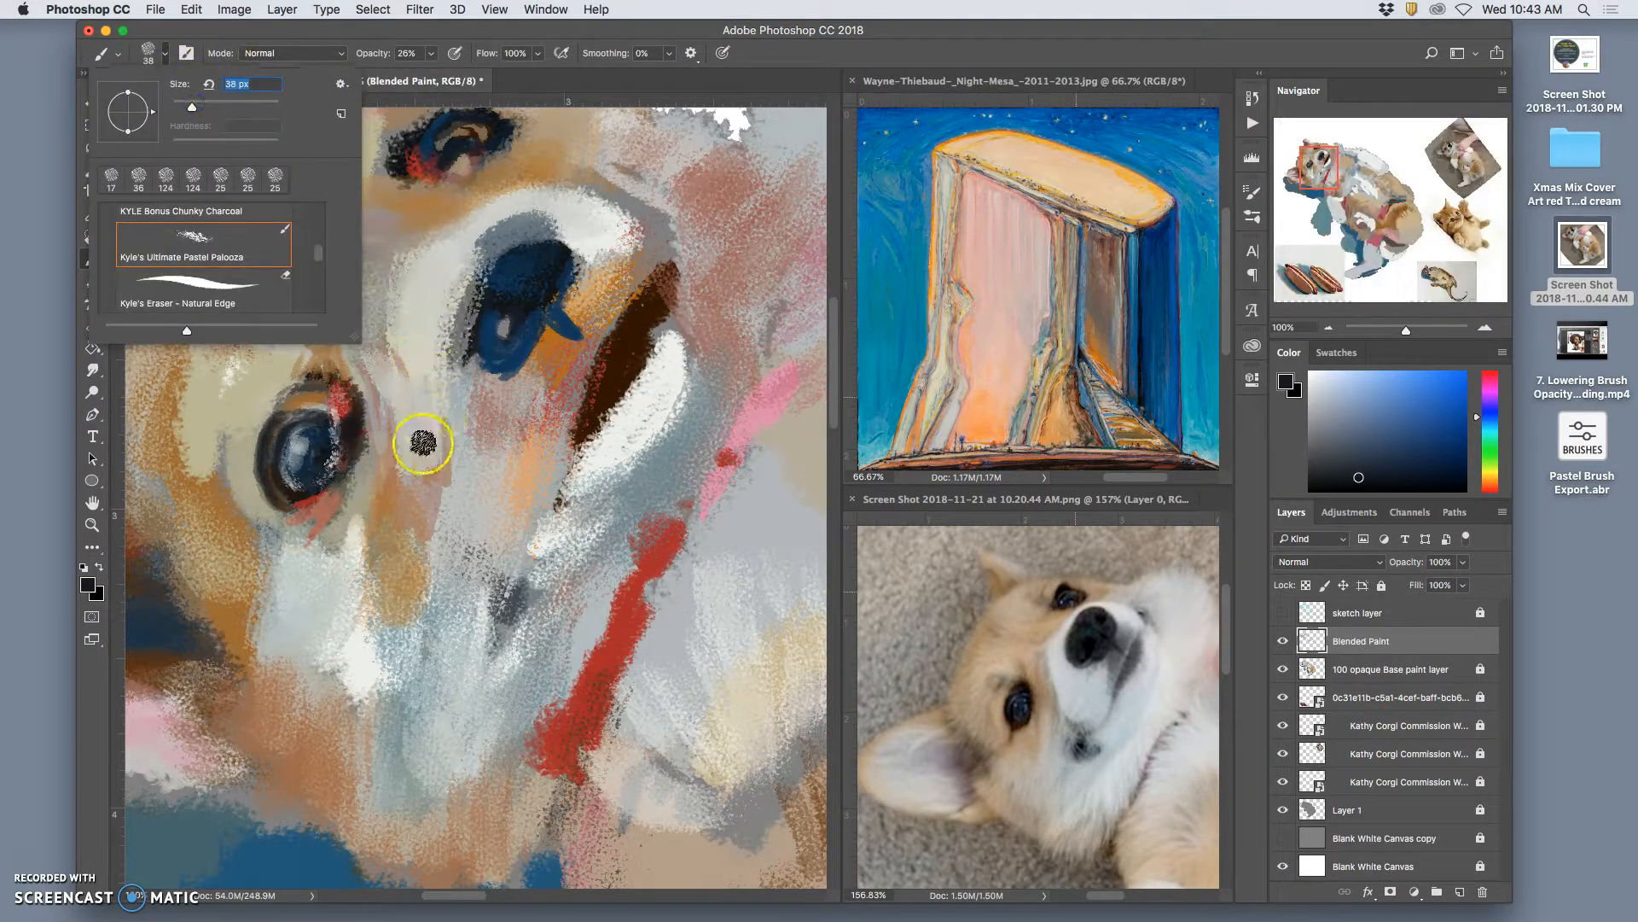
alt+click(318, 443)
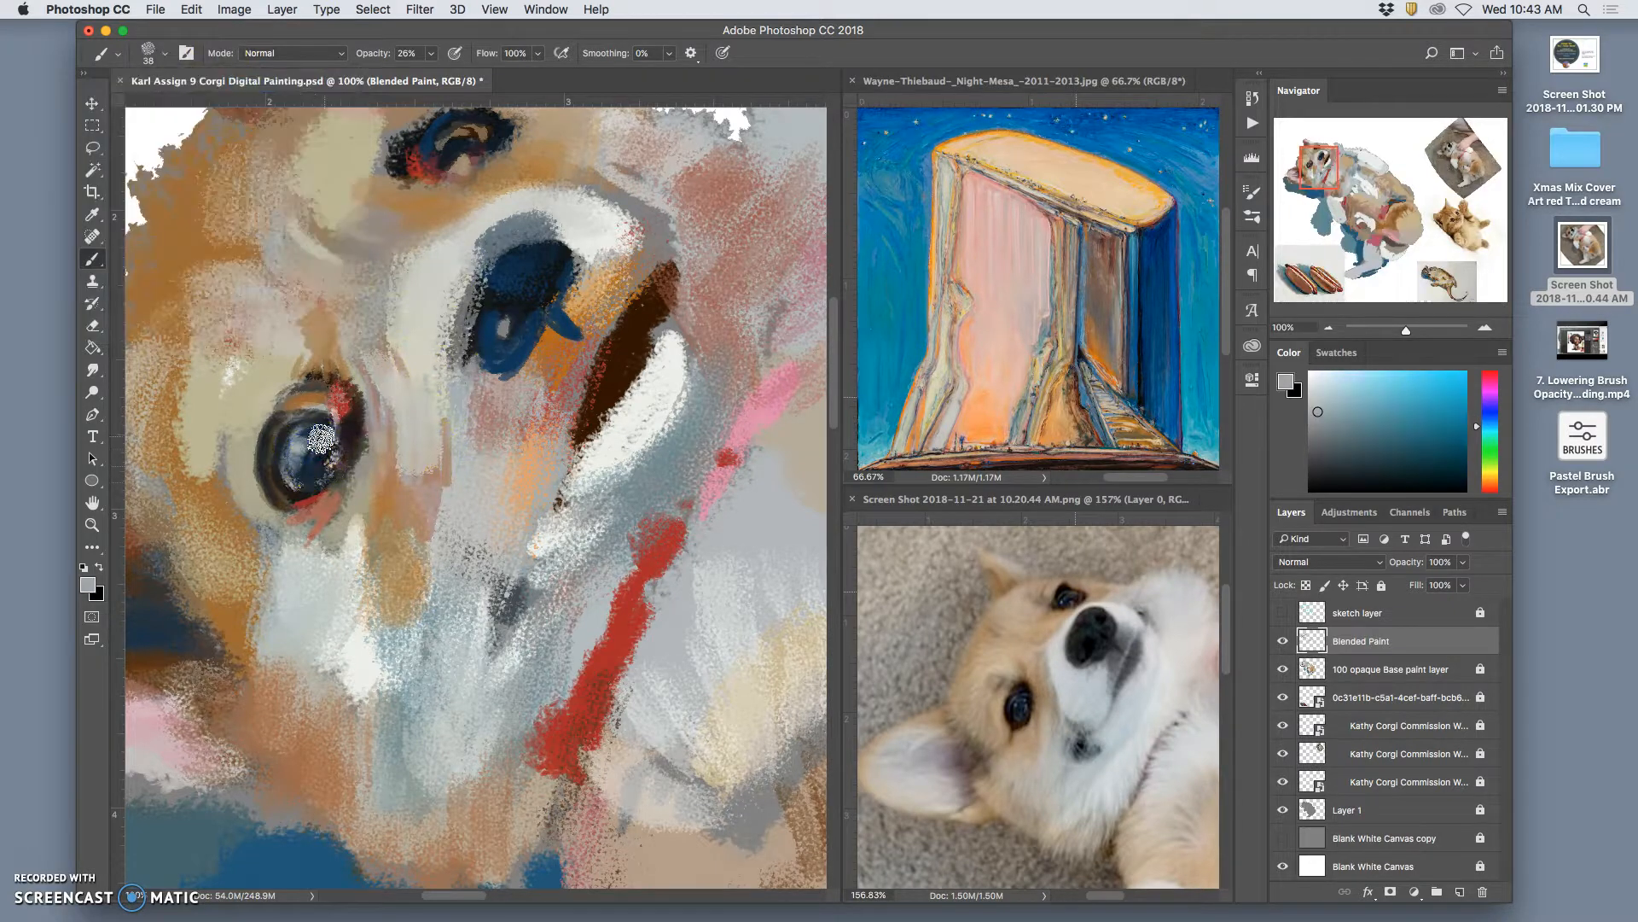
Work dark brown sampled from the mouth and red sampled from the eye corner around the lower eye's upper rim.
alt+click(608, 371)
alt+click(357, 401)
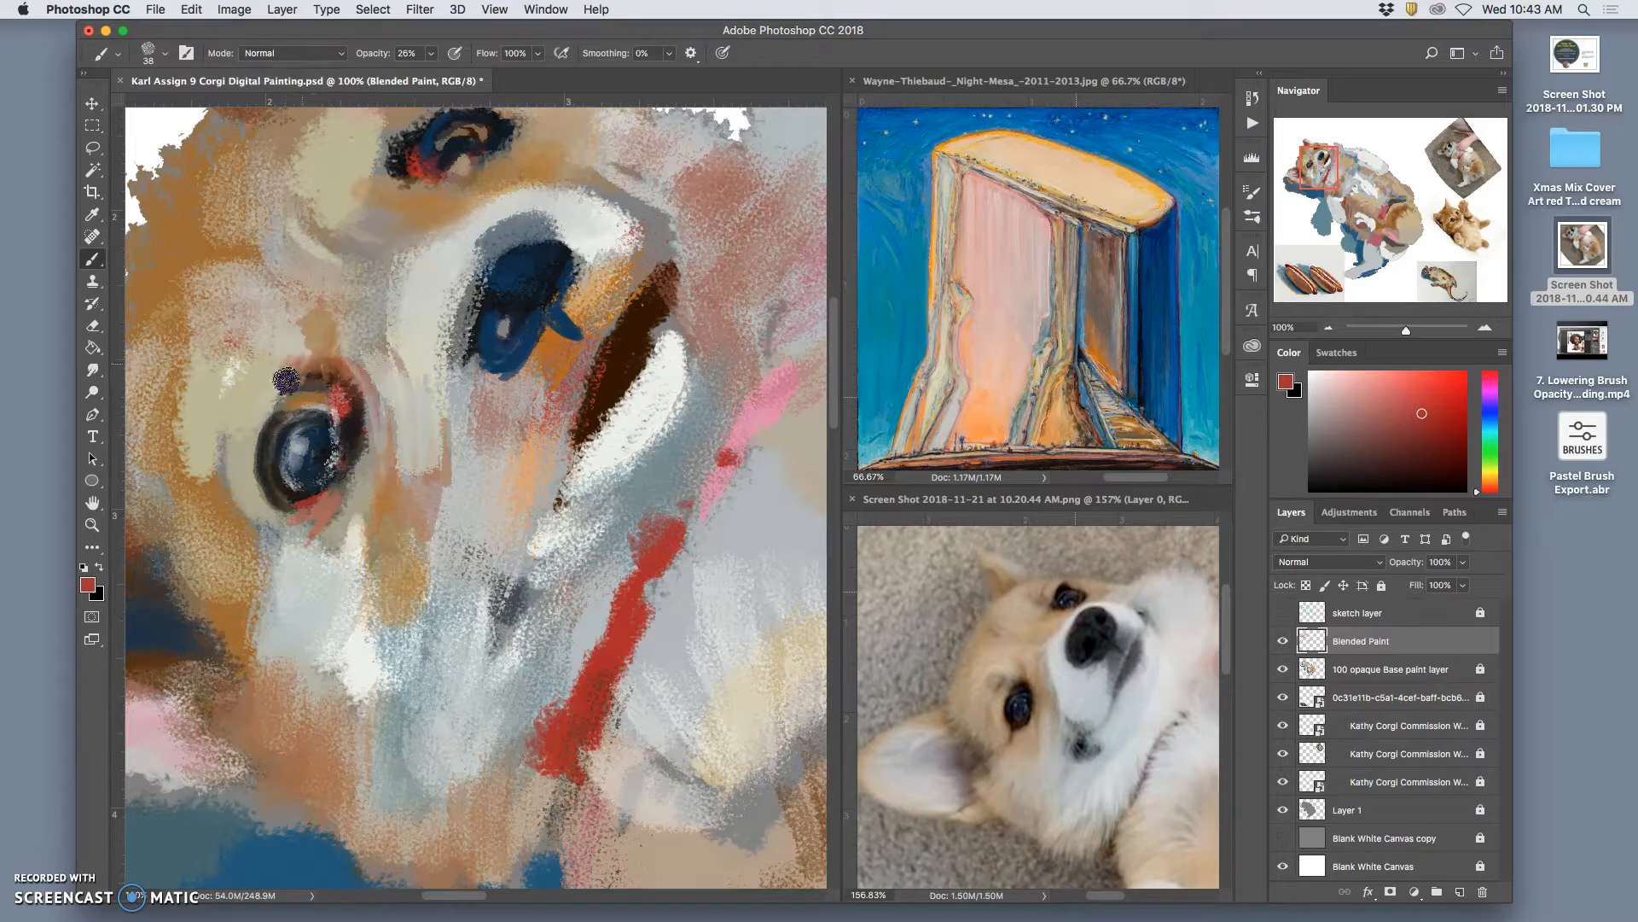
alt+click(352, 370)
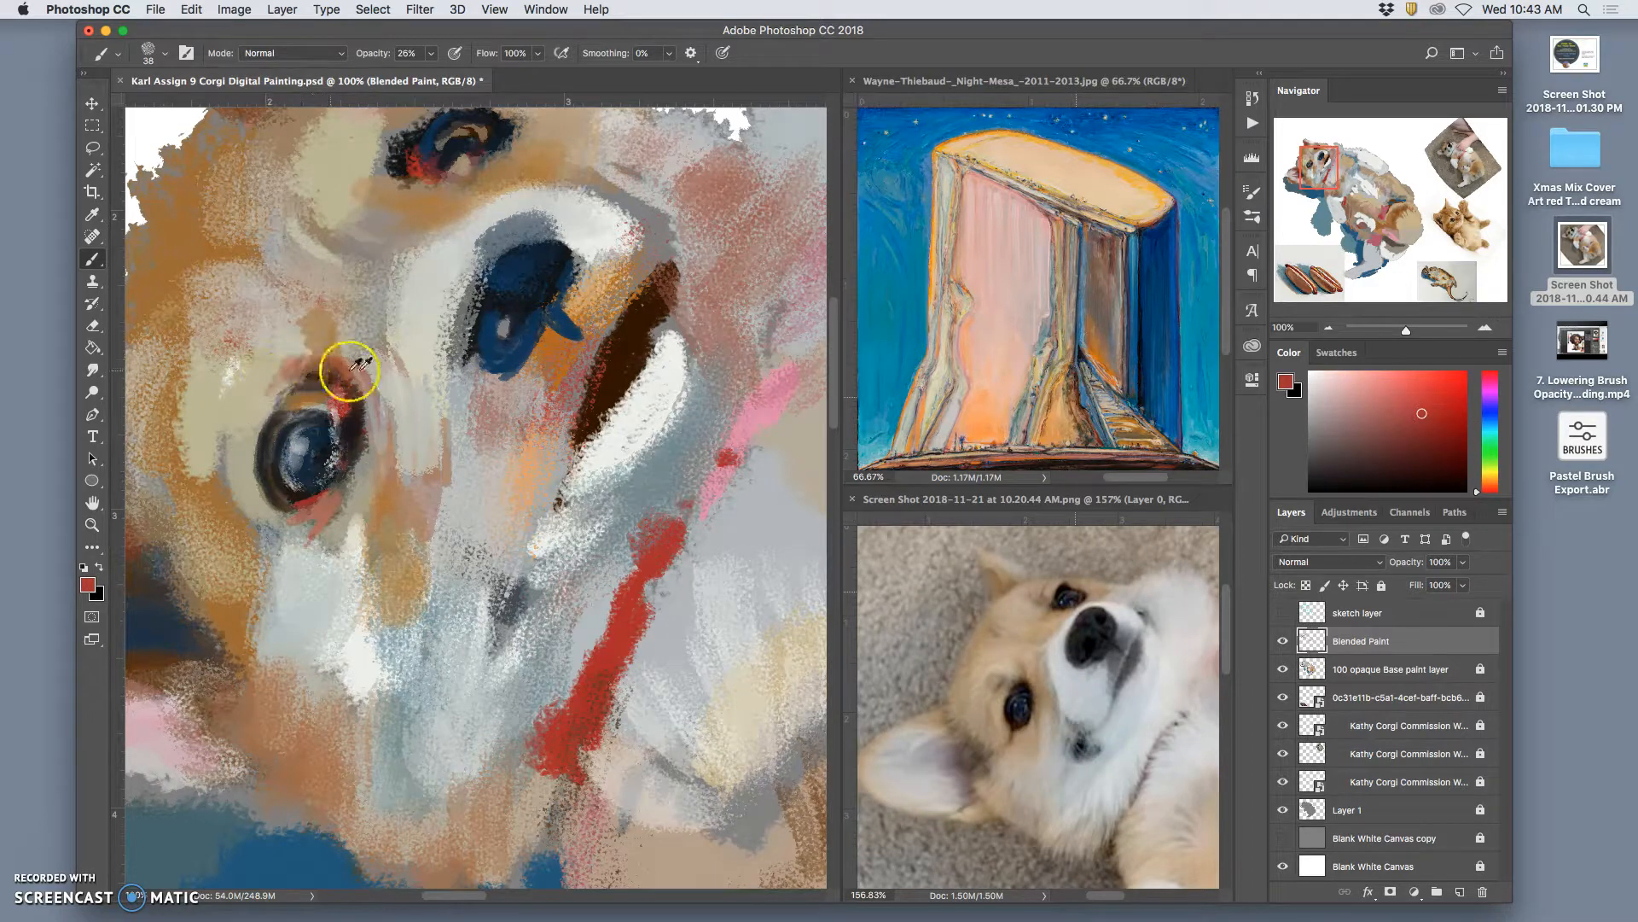
Stroke sampled orange-red into the fur around the outer side of the lower eye.
alt+click(399, 498)
alt+click(384, 544)
mouse_move(251, 335)
mouse_down()
mouse_move(232, 328)
mouse_move(259, 367)
mouse_move(270, 357)
mouse_move(263, 384)
mouse_move(190, 395)
mouse_up()
alt+click(418, 174)
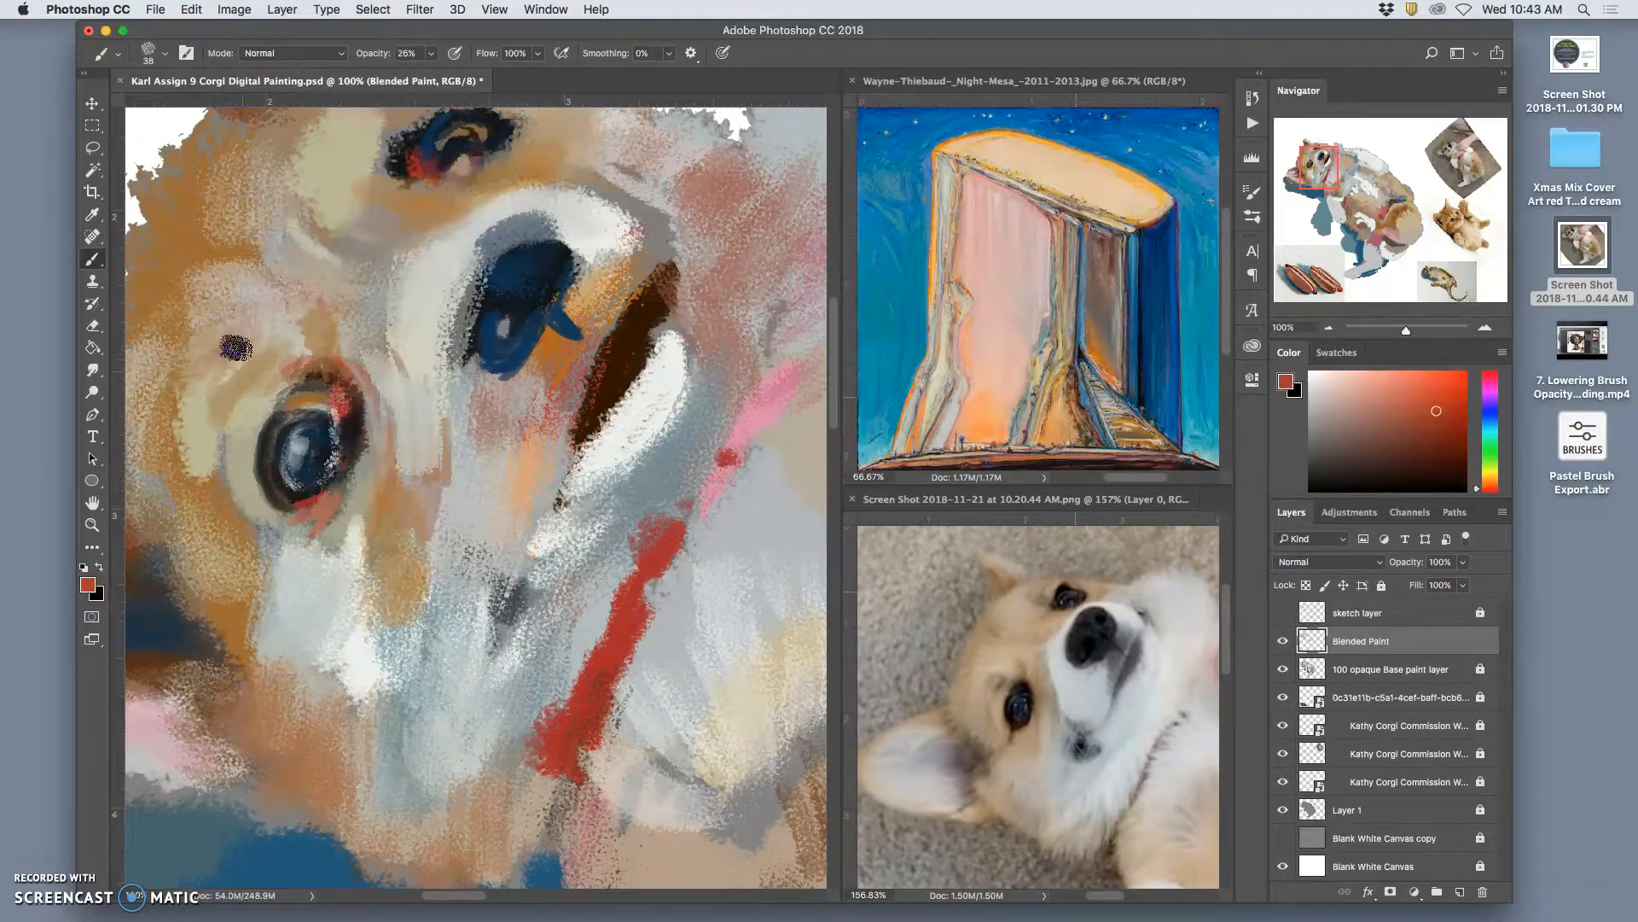
mouse_move(243, 352)
mouse_down()
mouse_move(232, 387)
mouse_move(211, 382)
mouse_move(186, 421)
mouse_move(181, 386)
mouse_move(200, 440)
mouse_move(238, 395)
mouse_move(206, 498)
mouse_move(187, 449)
mouse_move(169, 465)
mouse_move(222, 494)
mouse_move(201, 464)
mouse_move(225, 518)
mouse_up()
Glaze golden yellow sampled from the mesa reference painting over the cheek fur beside and below the lower eye.
alt+click(205, 457)
alt+click(1144, 193)
alt+click(1136, 178)
mouse_move(219, 439)
mouse_down()
mouse_move(248, 437)
mouse_move(226, 617)
mouse_move(313, 615)
mouse_up()
mouse_move(363, 675)
mouse_down()
mouse_move(395, 663)
mouse_move(397, 693)
mouse_up()
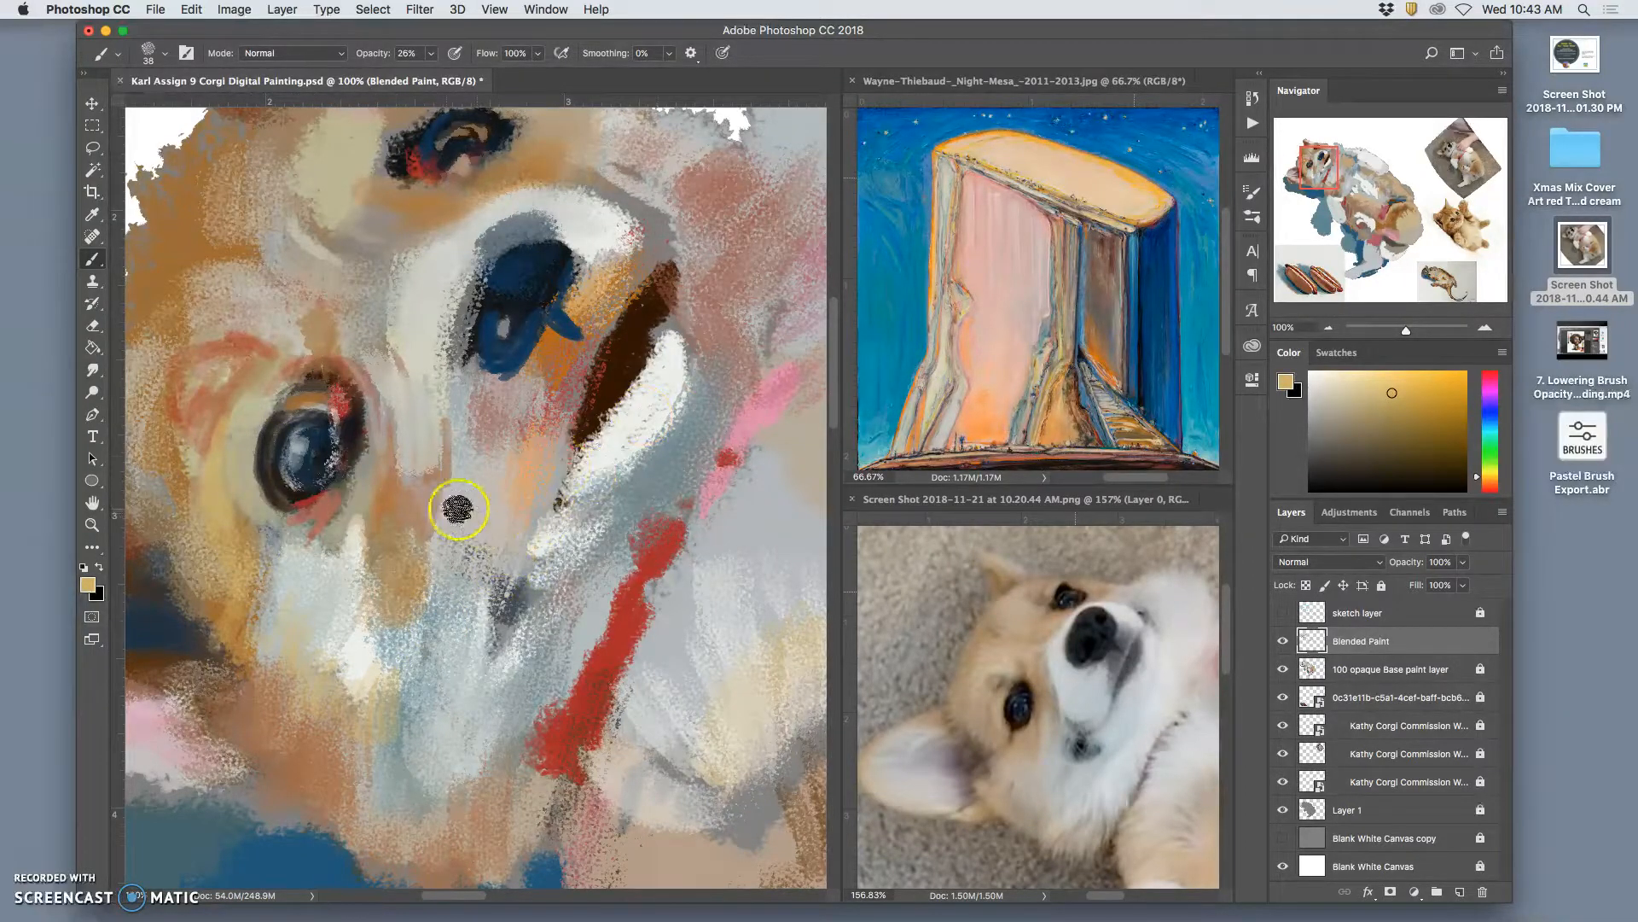
Brighten the muzzle between the lower eye and the mouth with off-white sampled from above the nose.
alt+click(612, 226)
mouse_move(426, 495)
mouse_down()
mouse_move(441, 544)
mouse_move(489, 470)
mouse_move(476, 561)
mouse_move(510, 505)
mouse_move(508, 553)
mouse_move(538, 513)
mouse_move(543, 533)
mouse_move(522, 569)
mouse_up()
mouse_move(452, 478)
mouse_down()
mouse_move(458, 397)
mouse_move(422, 498)
mouse_move(433, 528)
mouse_move(429, 483)
mouse_up()
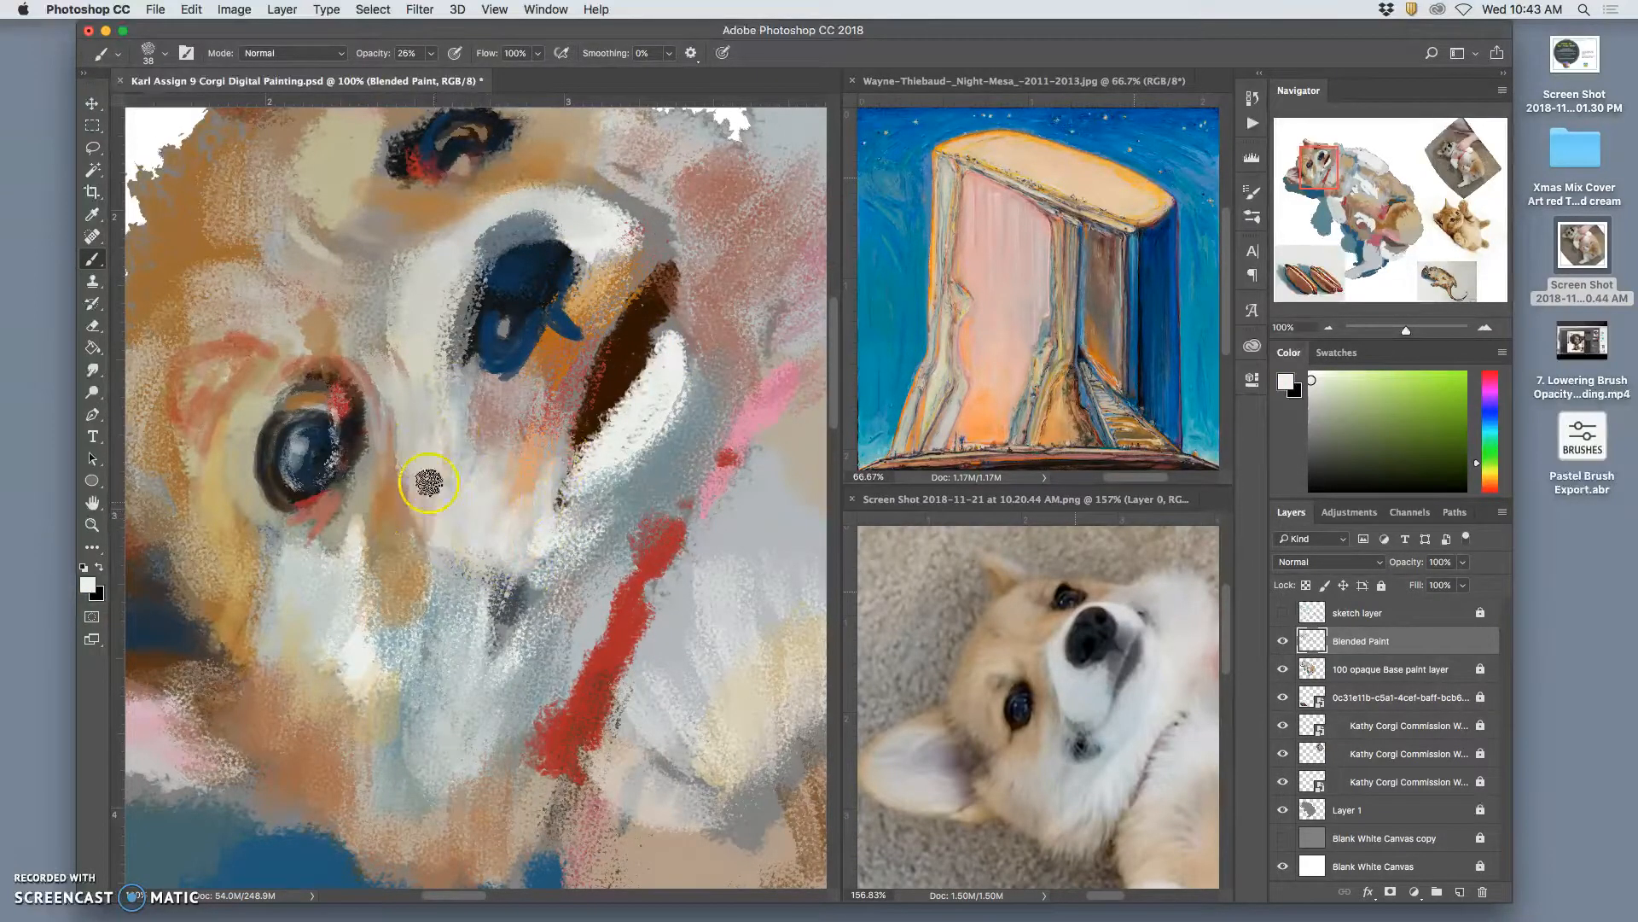
Finish the off-white muzzle strokes below the mouth and shade the fur between the lower eye and muzzle with dark brown sampled from the mouth.
mouse_move(442, 548)
mouse_down()
mouse_move(468, 569)
mouse_move(491, 536)
mouse_up()
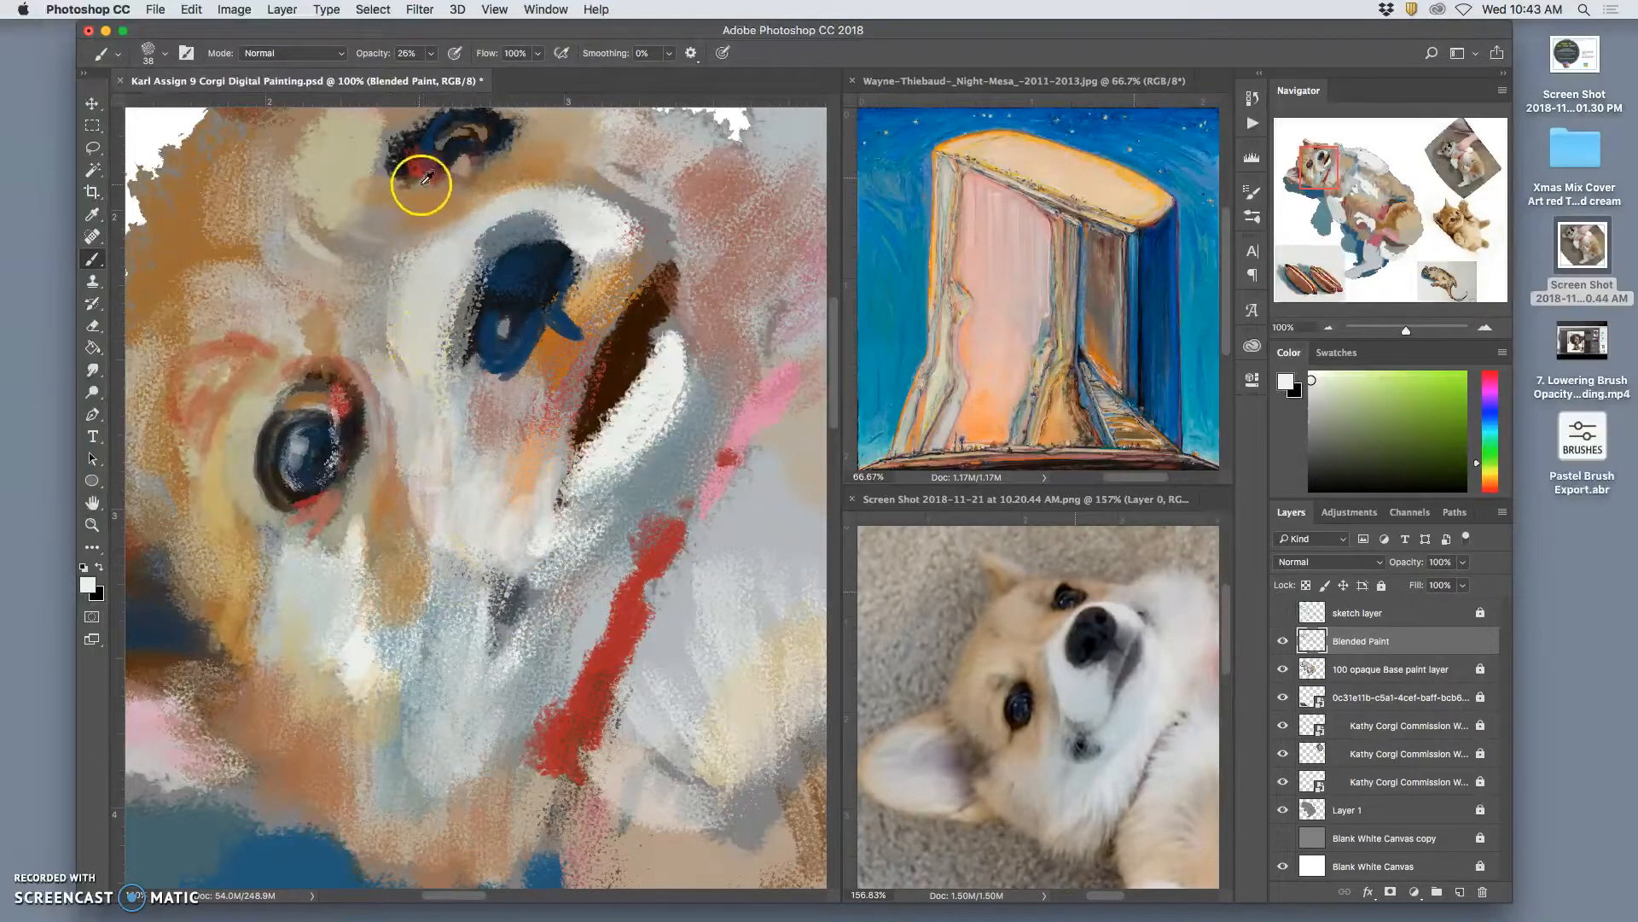
alt+click(616, 332)
mouse_move(405, 448)
mouse_down()
mouse_move(401, 486)
mouse_move(382, 495)
mouse_up()
drag(388, 396, 378, 493)
drag(404, 426, 408, 555)
Paint the dark chin spot and the line joining it to the mouth corner with near-black sampled from the nose.
alt+click(515, 556)
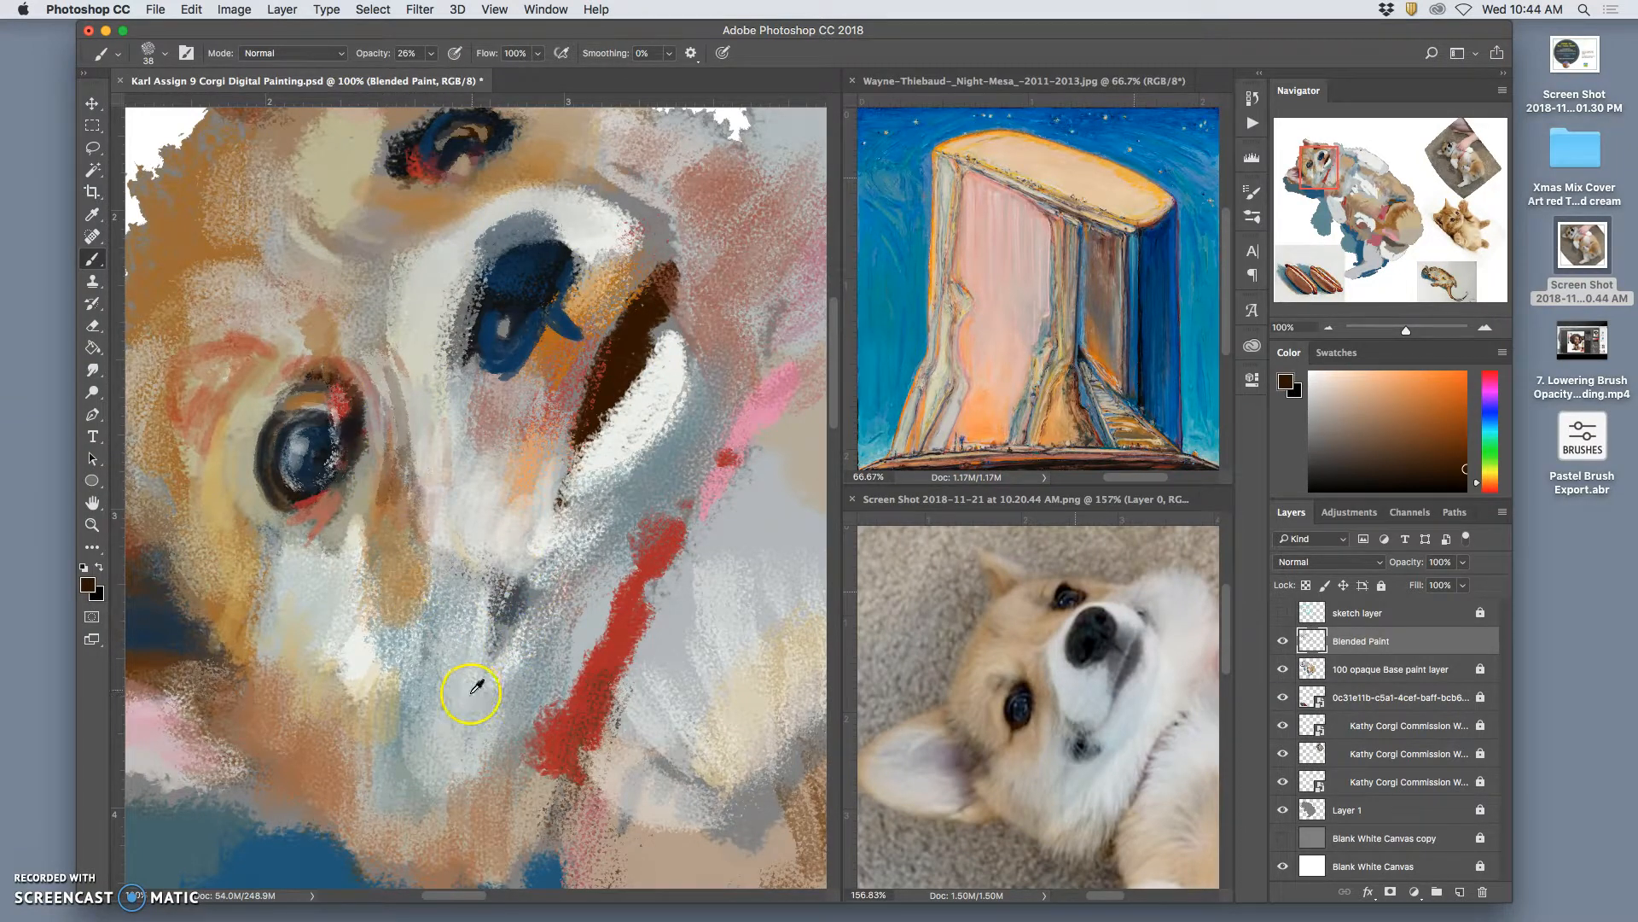
alt+click(522, 309)
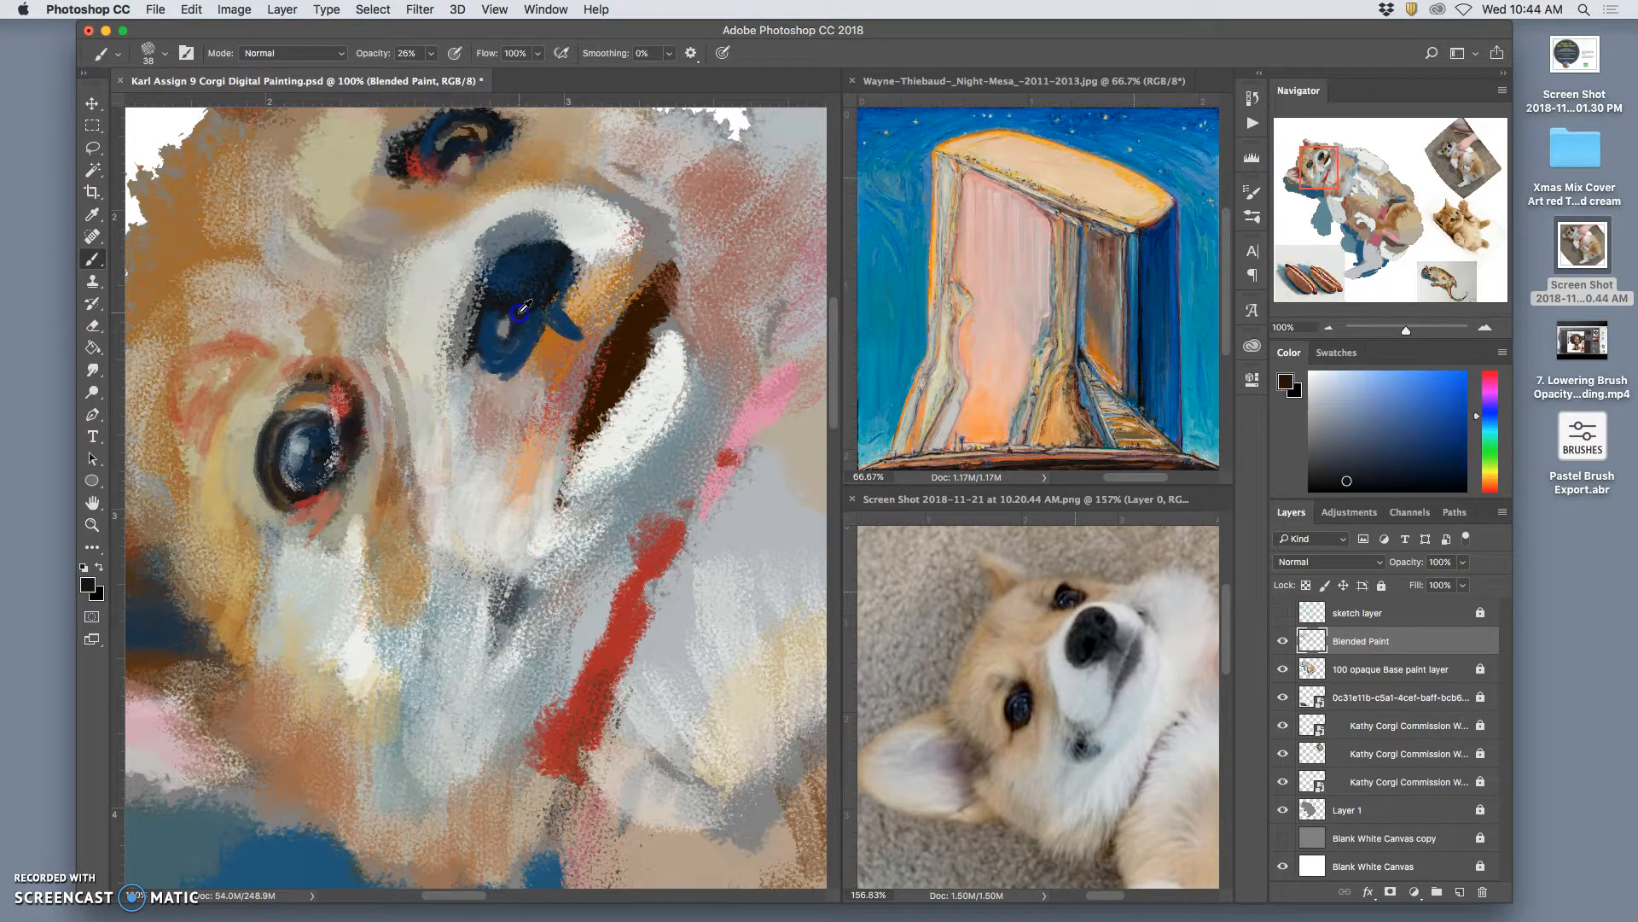
mouse_move(508, 534)
mouse_down()
mouse_move(530, 565)
mouse_move(559, 508)
mouse_move(512, 568)
mouse_move(550, 520)
mouse_up()
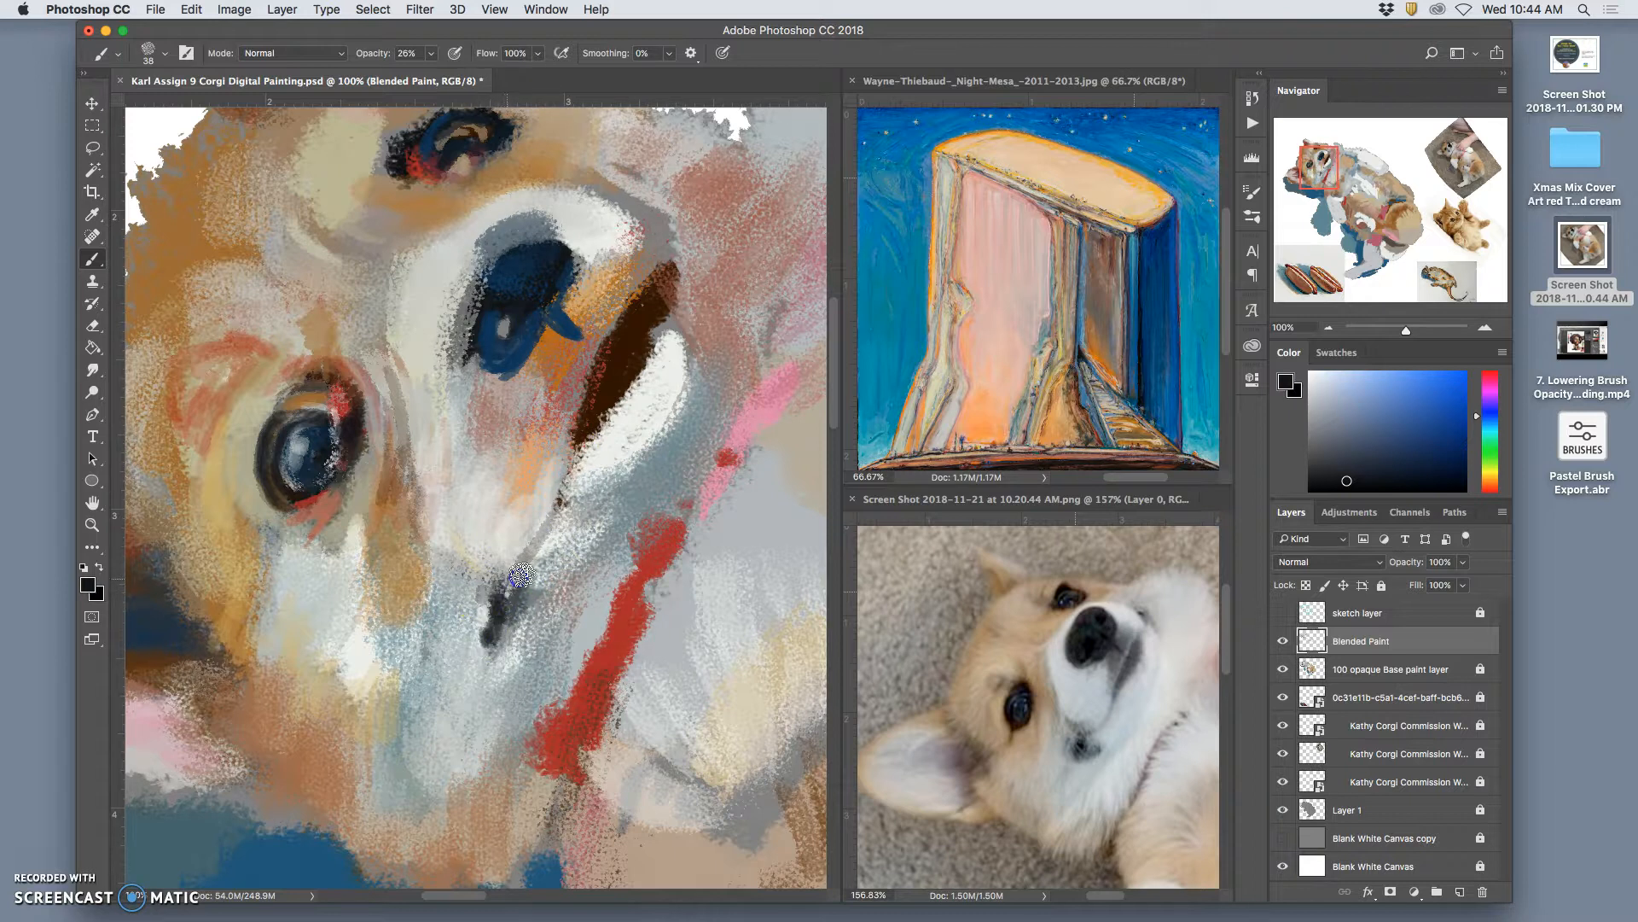
mouse_move(527, 559)
mouse_down()
mouse_move(504, 678)
mouse_move(601, 534)
mouse_move(580, 464)
mouse_up()
Deepen the lower eye's pupil and rim with near-black sampled from the upper eye's edge, and darken the middle of the nose.
alt+click(533, 337)
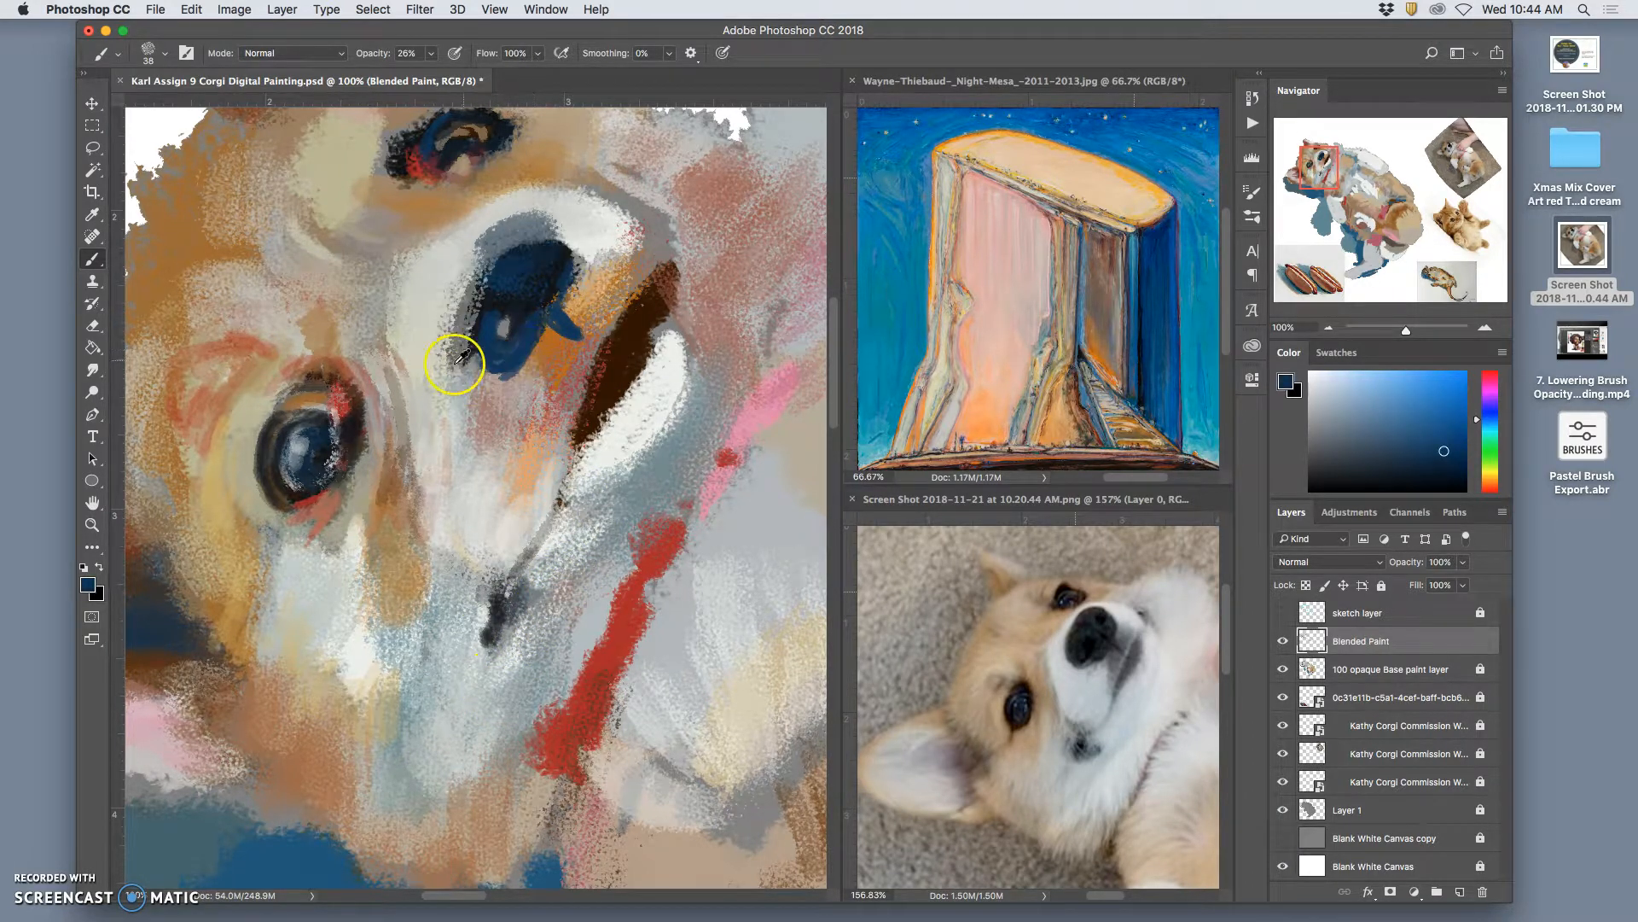
alt+click(327, 444)
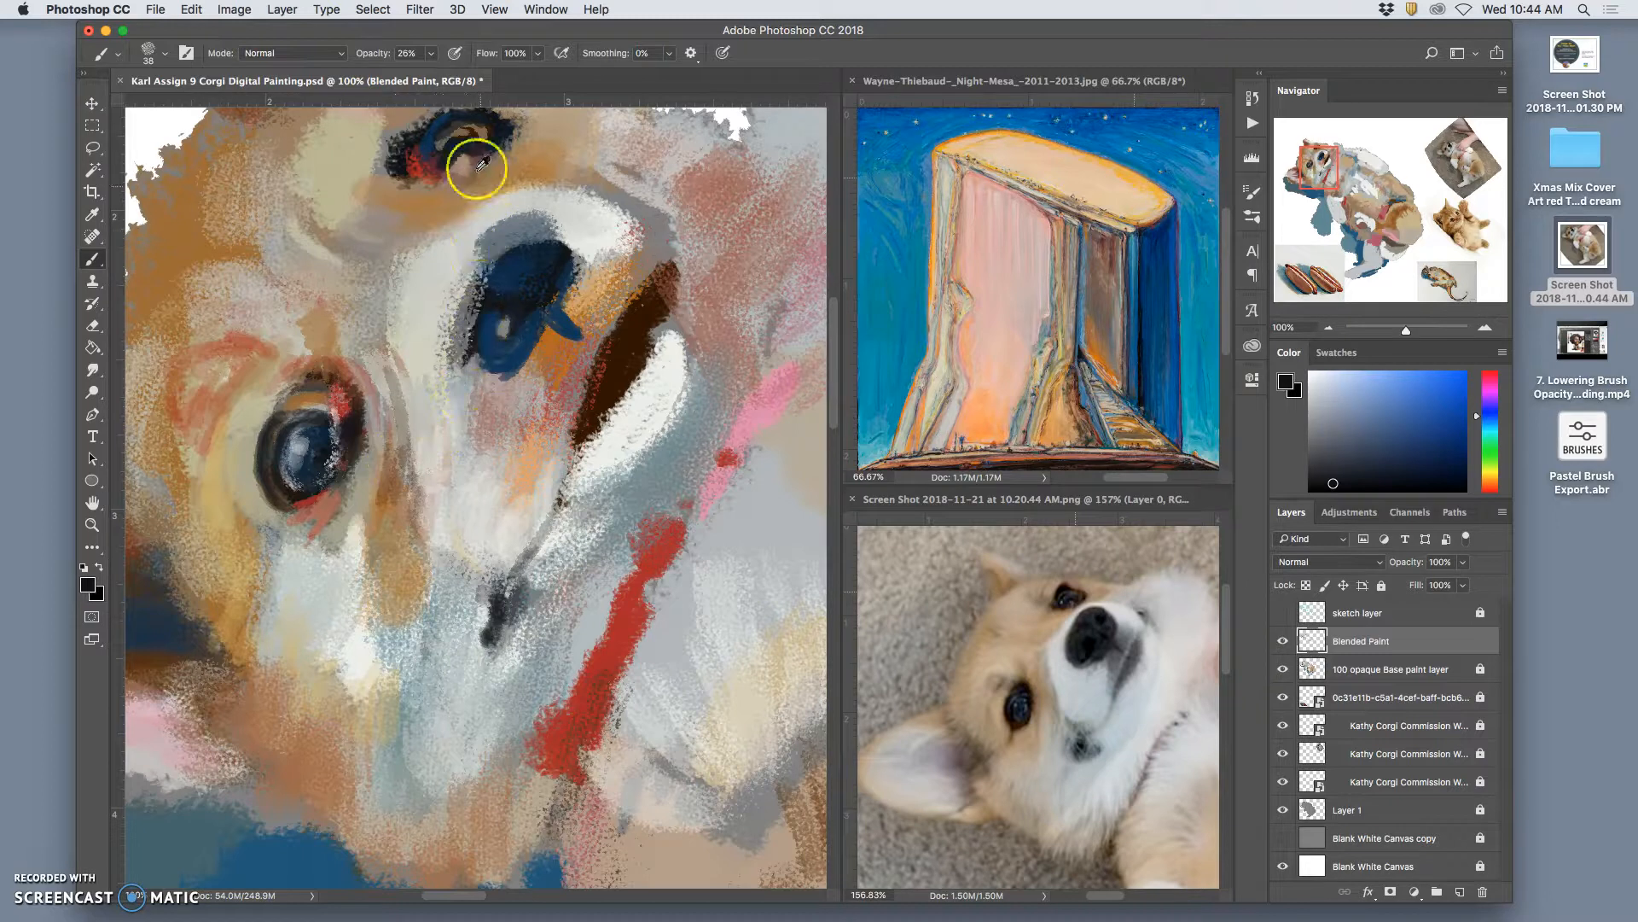
alt+click(405, 162)
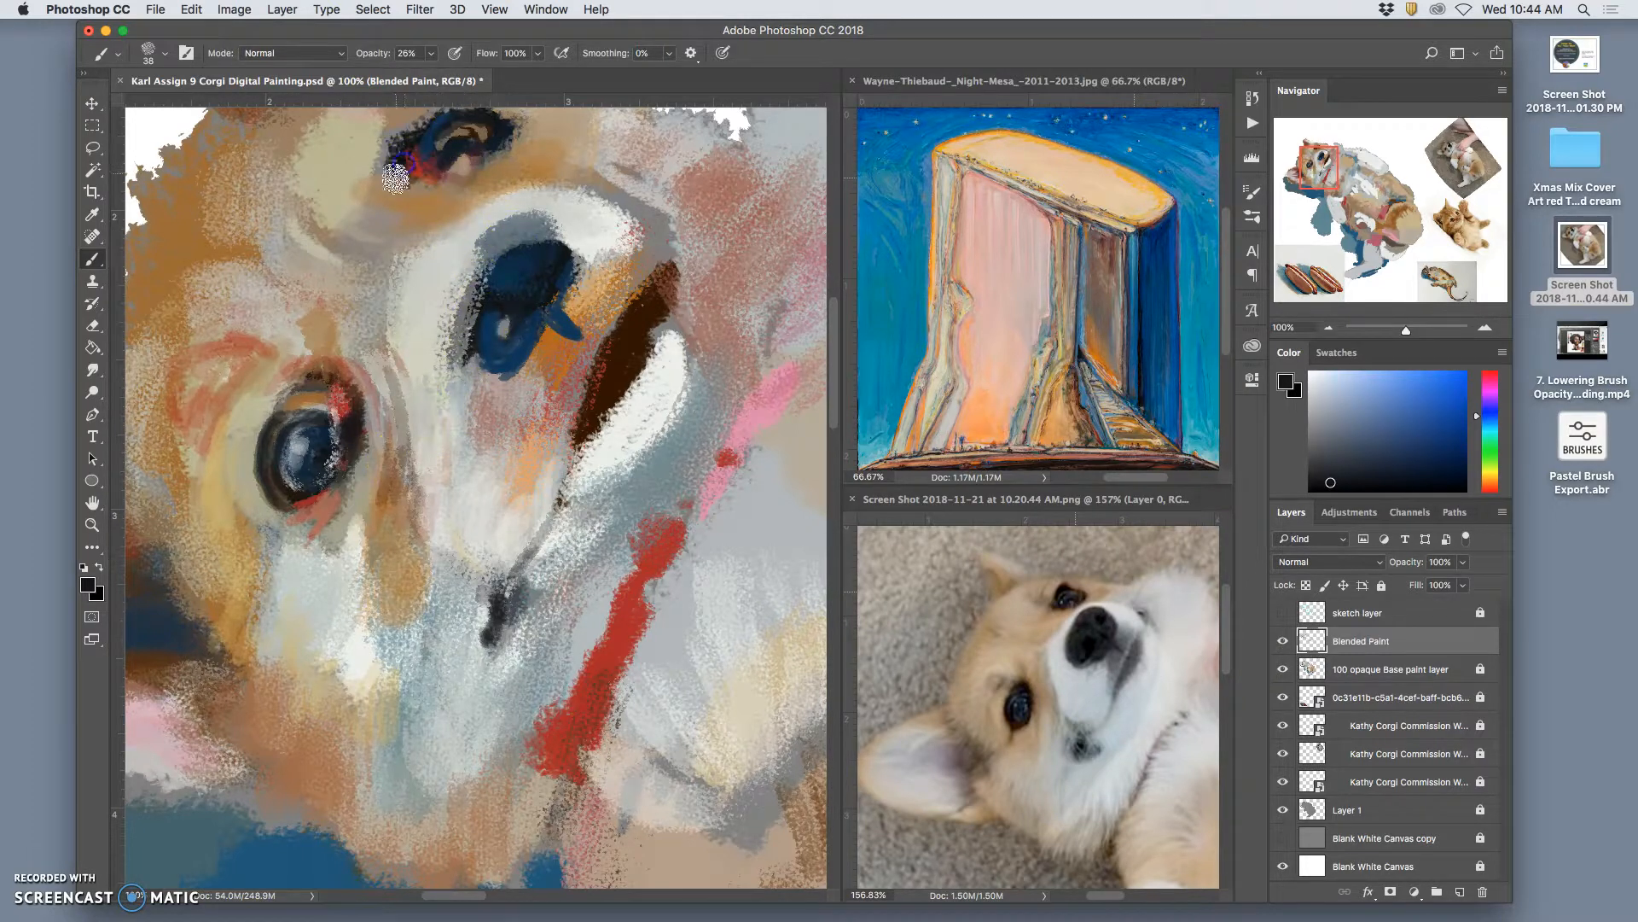
mouse_move(388, 390)
mouse_down()
mouse_move(359, 424)
mouse_move(285, 446)
mouse_move(293, 463)
mouse_move(308, 444)
mouse_up()
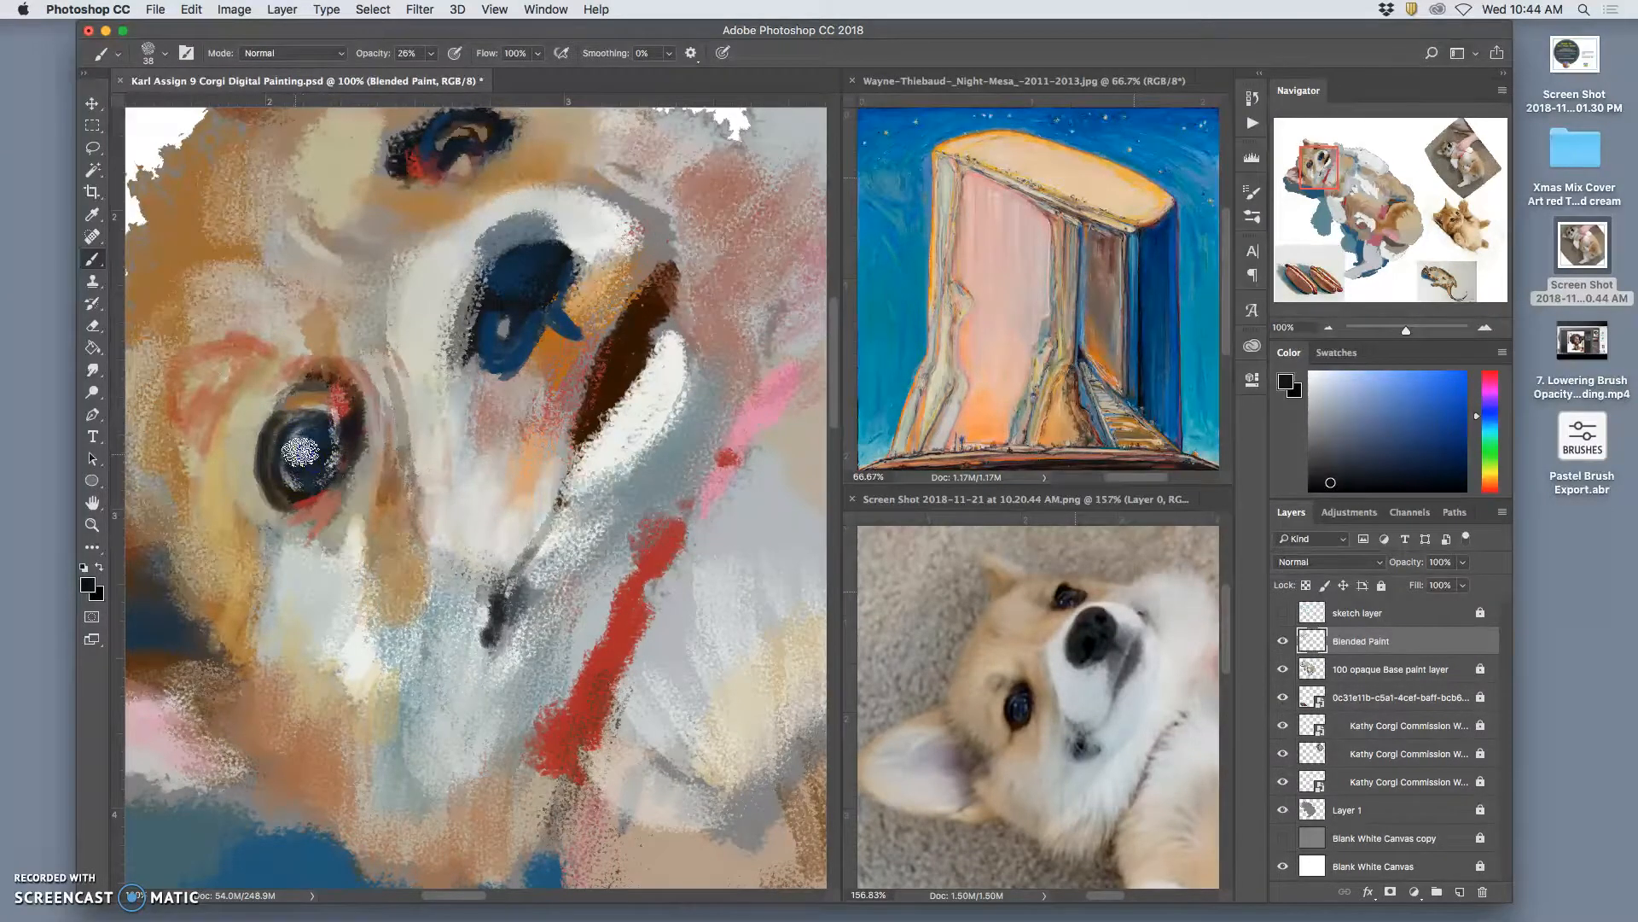
drag(314, 510, 329, 512)
mouse_move(343, 352)
mouse_down()
mouse_move(350, 398)
mouse_move(382, 368)
mouse_up()
mouse_move(597, 294)
mouse_down()
mouse_move(548, 264)
mouse_move(530, 274)
mouse_move(539, 321)
mouse_move(512, 331)
mouse_up()
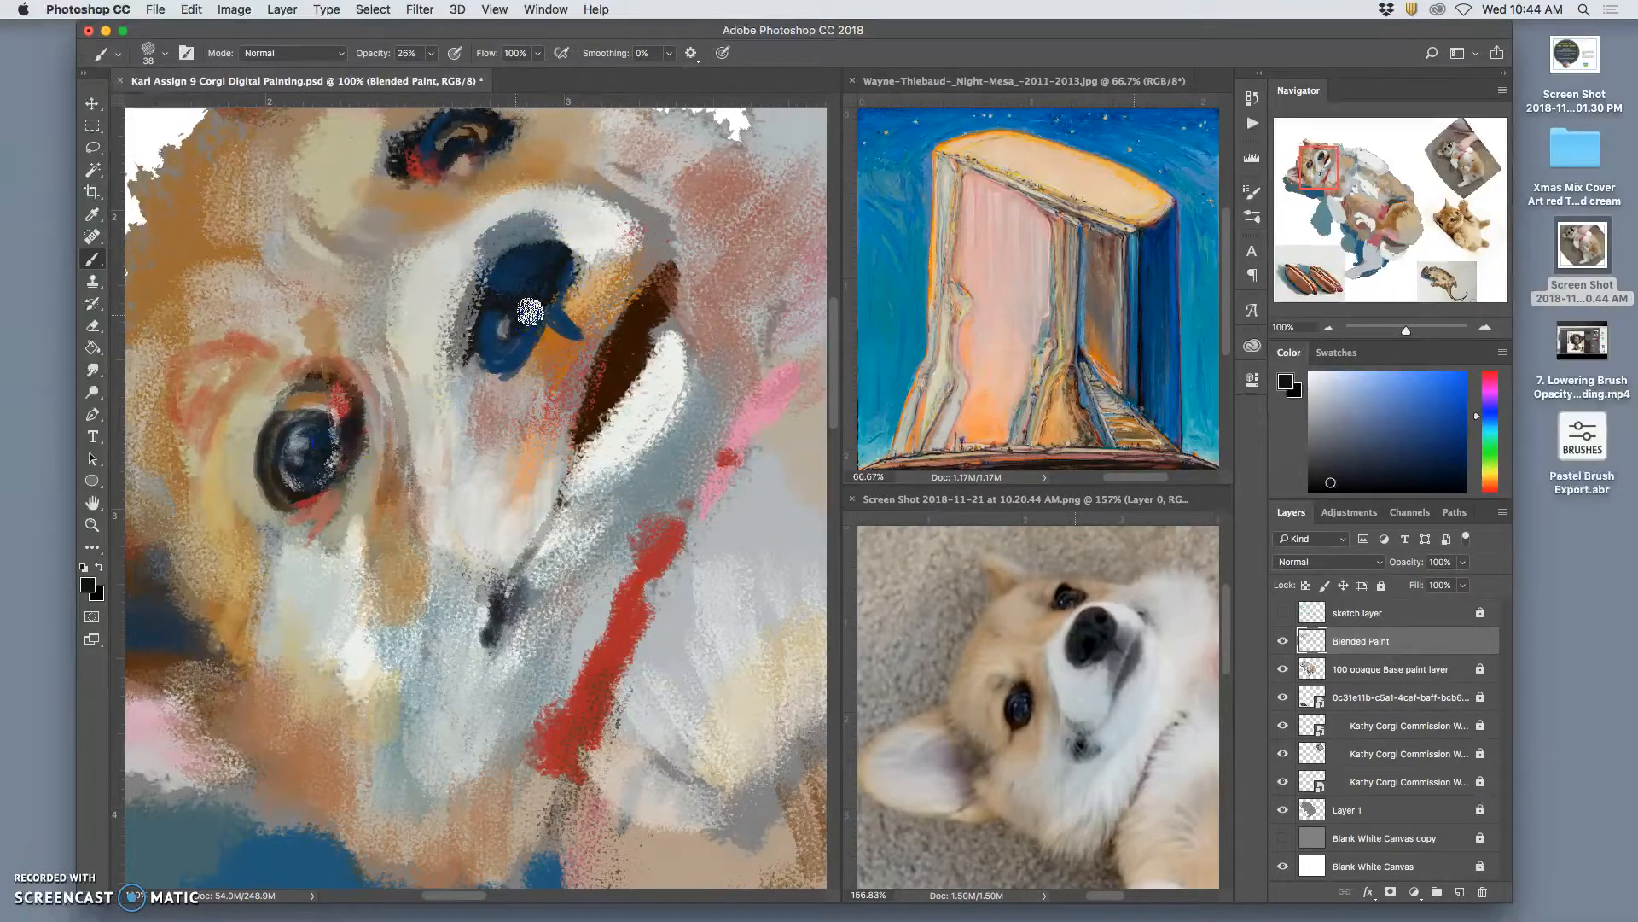